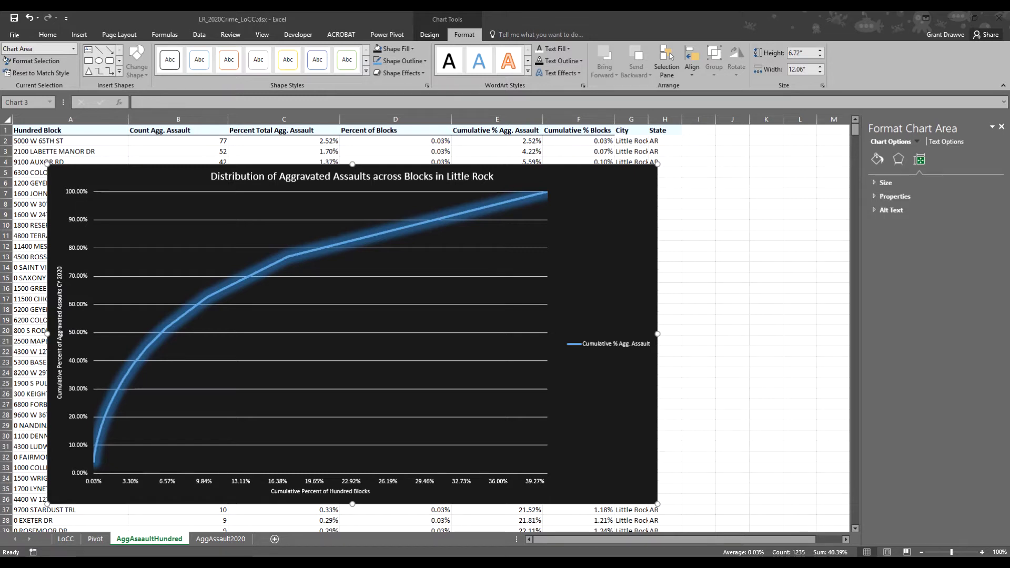
Open the workbook's existing Tour 1 in 3D Maps and maximize its window
left_click(395, 151)
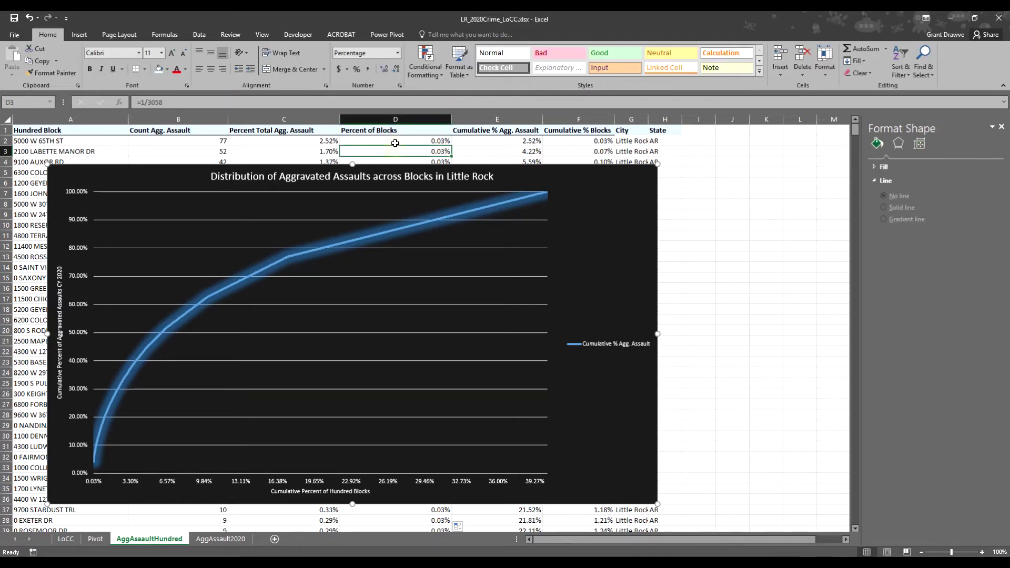
left_click(193, 35)
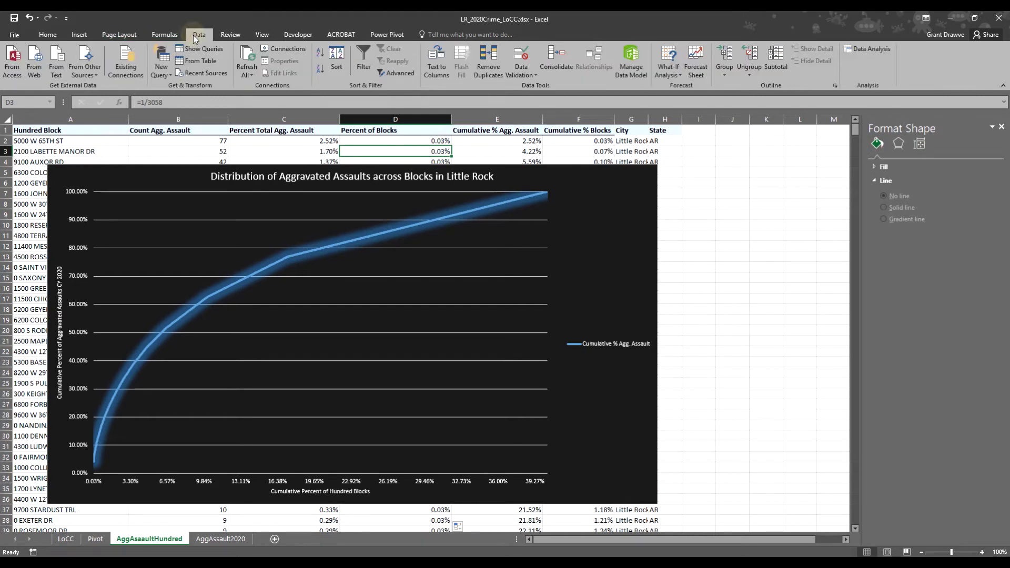
left_click(80, 35)
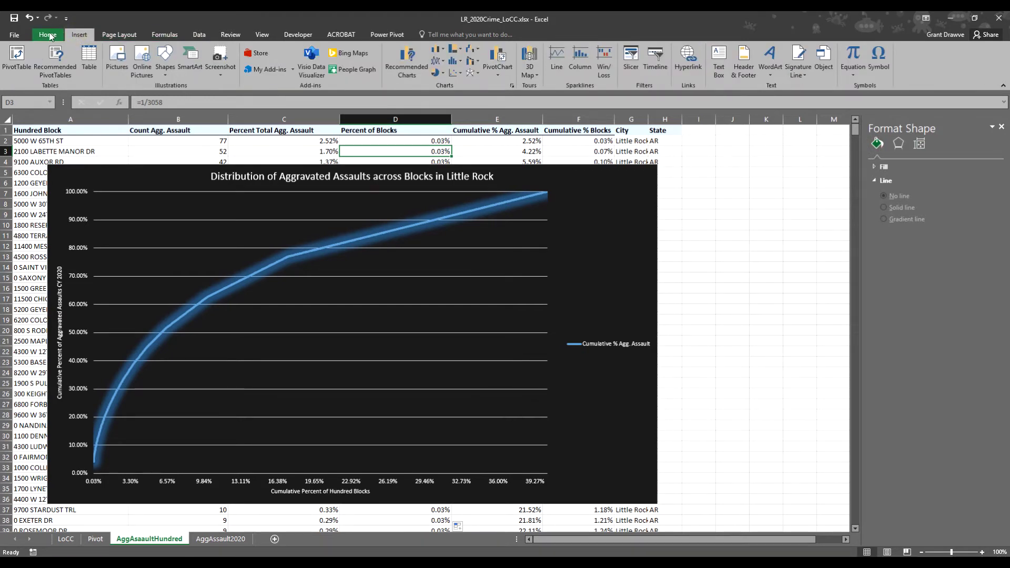
left_click(527, 74)
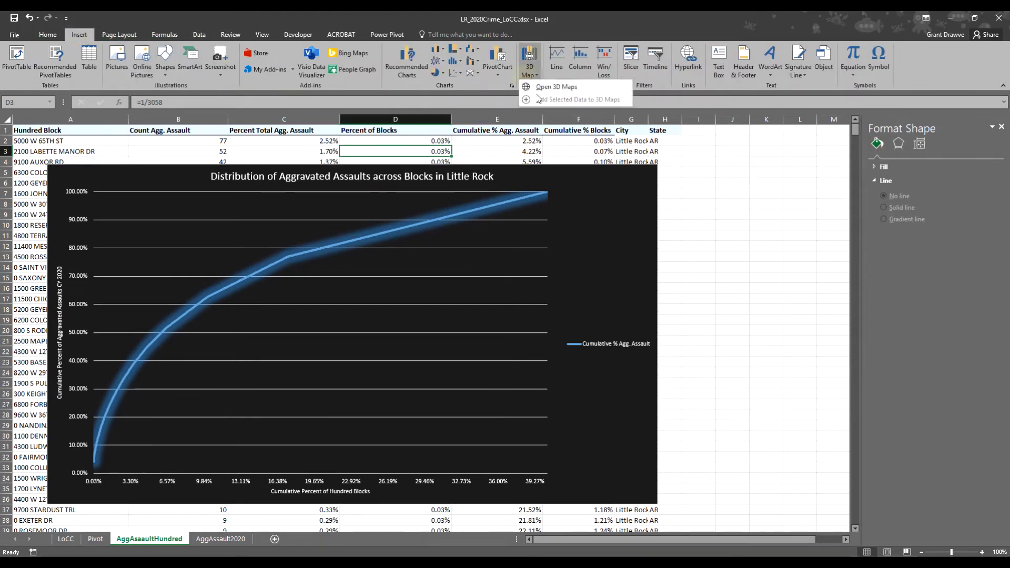
left_click(542, 90)
left_click(500, 226)
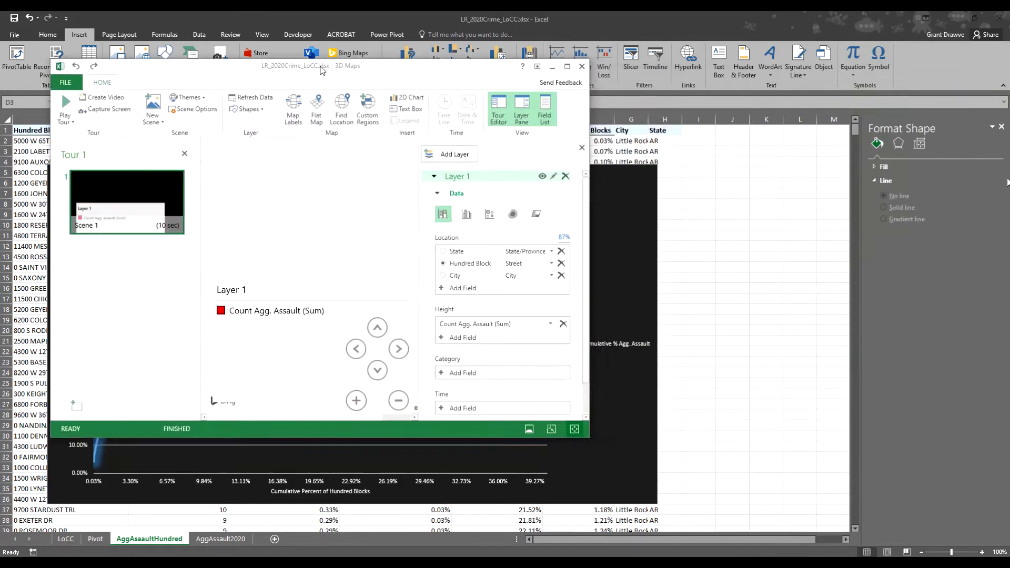
double_click(322, 70)
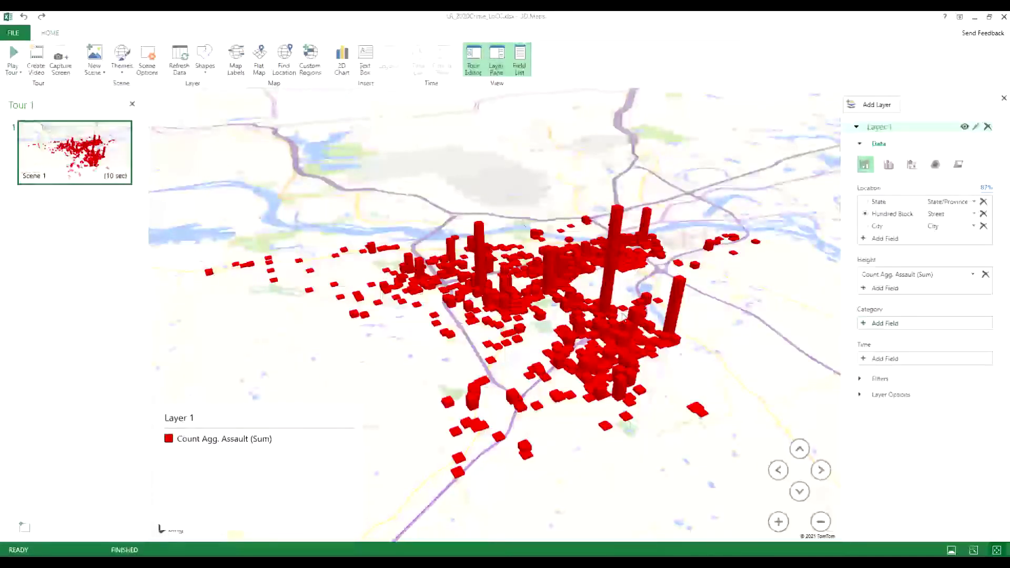
Turn on the map labels and flatten the map under the aggravated assault columns
left_click(820, 471)
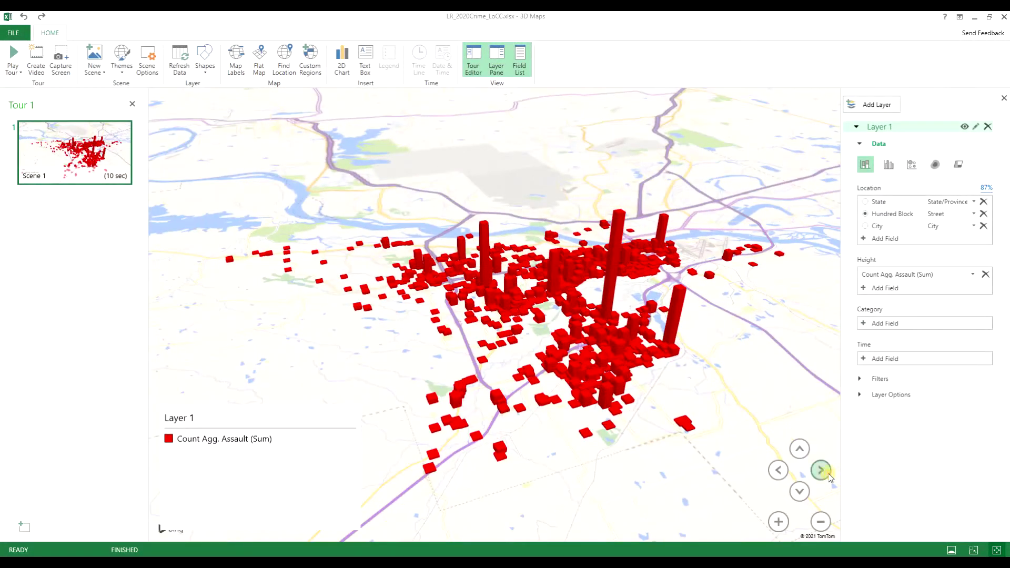
left_click(236, 58)
left_click(261, 59)
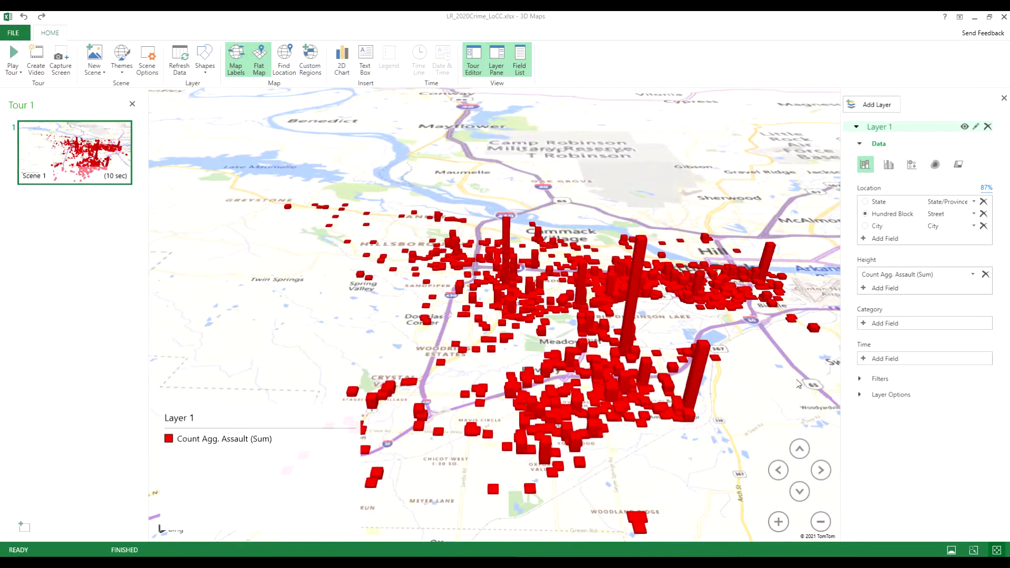
Examine the tallest column's data card and the spread of aggravated assaults across Little Rock from several viewing angles
mouse_move(642, 254)
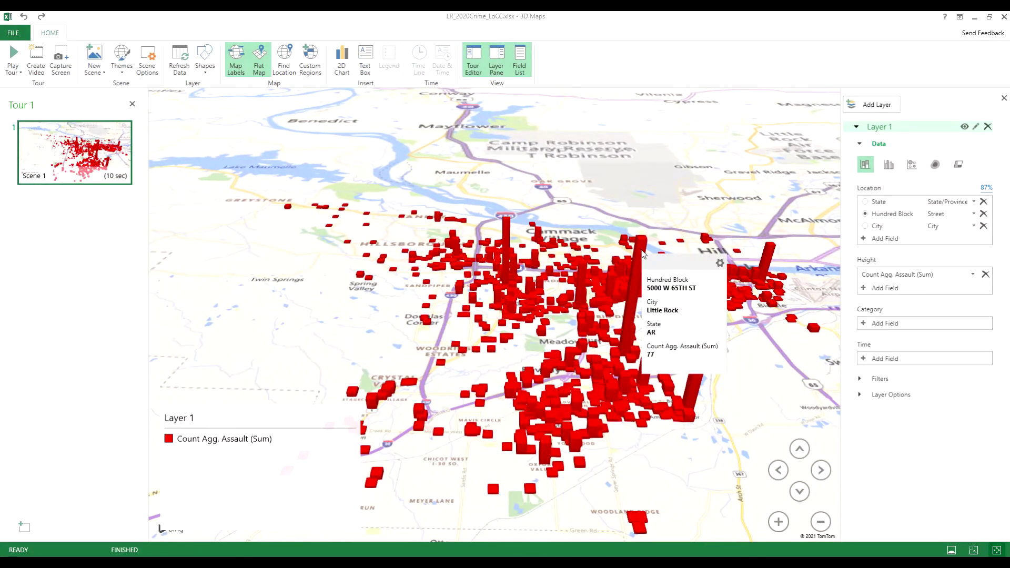
left_click(778, 469)
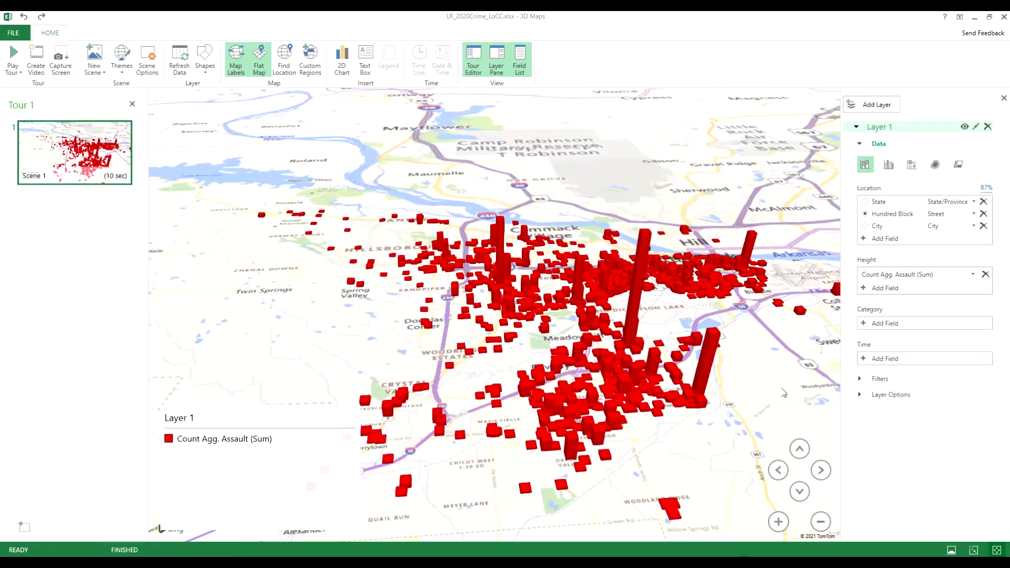
left_click(778, 474)
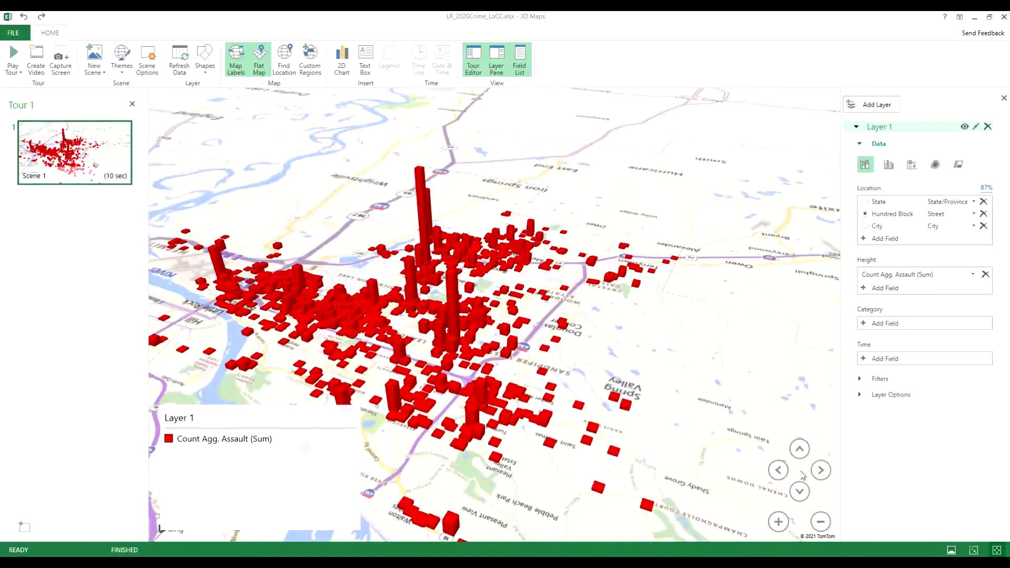
left_click(819, 474)
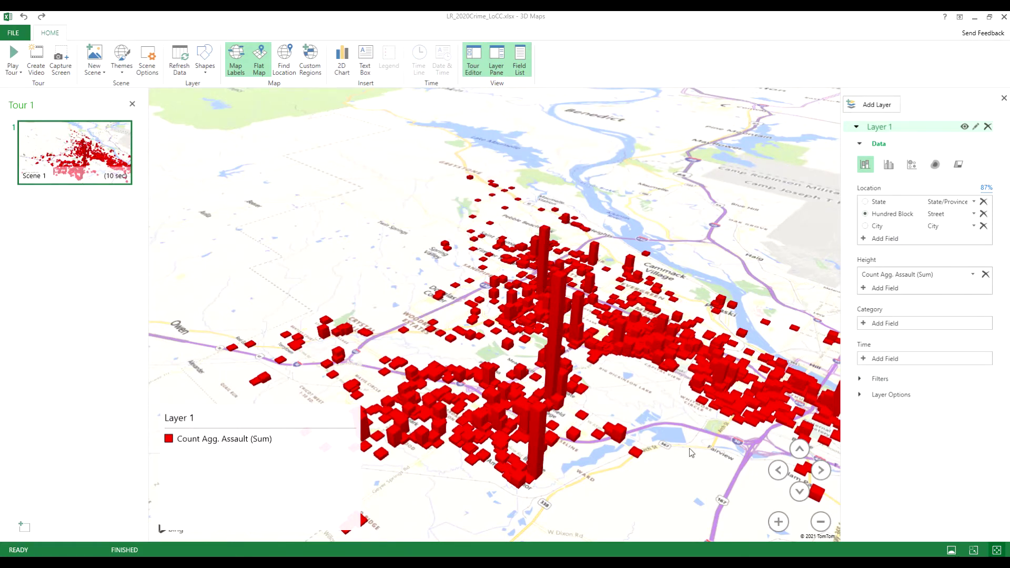
left_click_drag(689, 449, 509, 401)
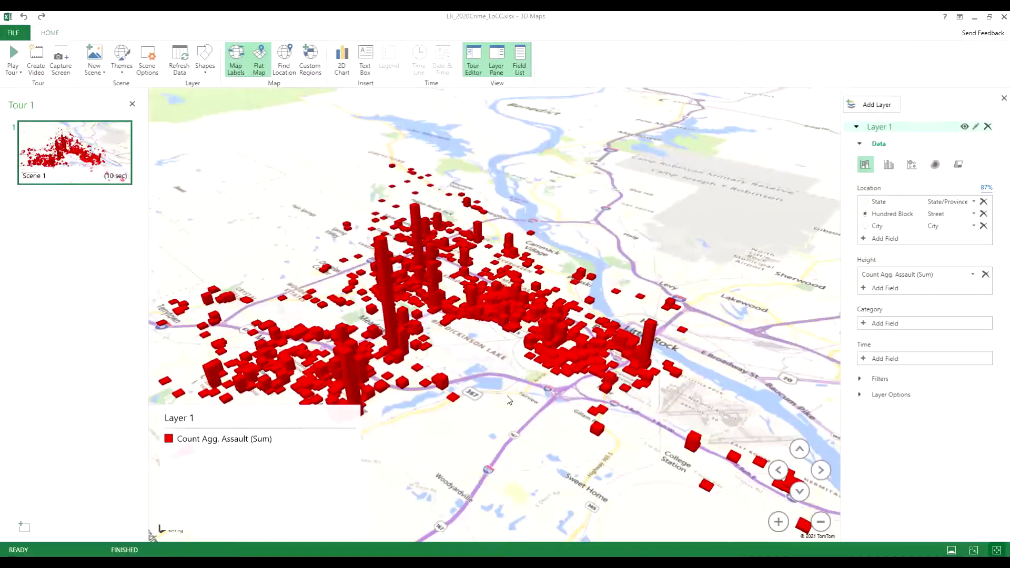
left_click(778, 470)
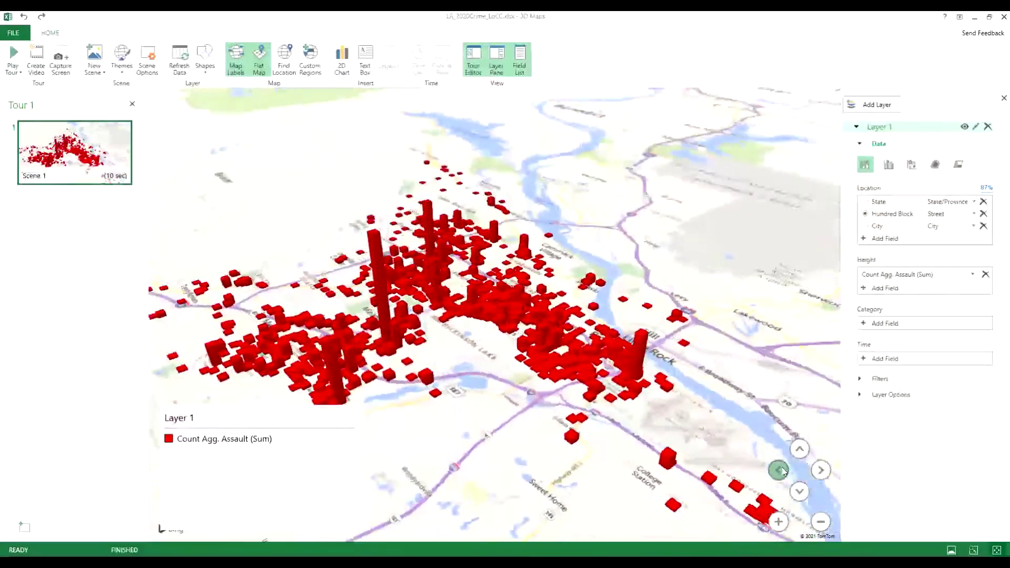
scroll(652, 345, "up", 3)
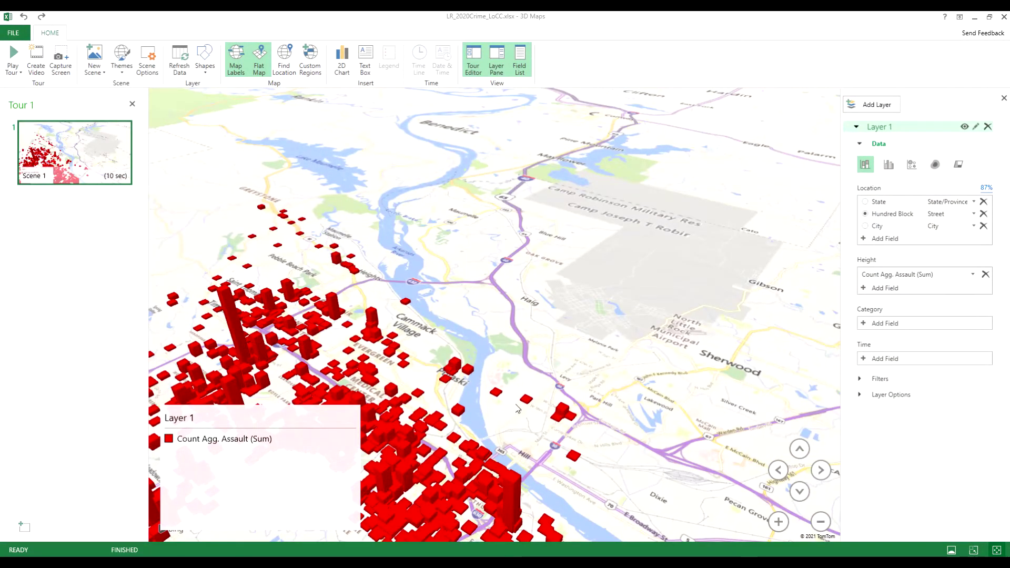
left_click_drag(567, 453, 618, 396)
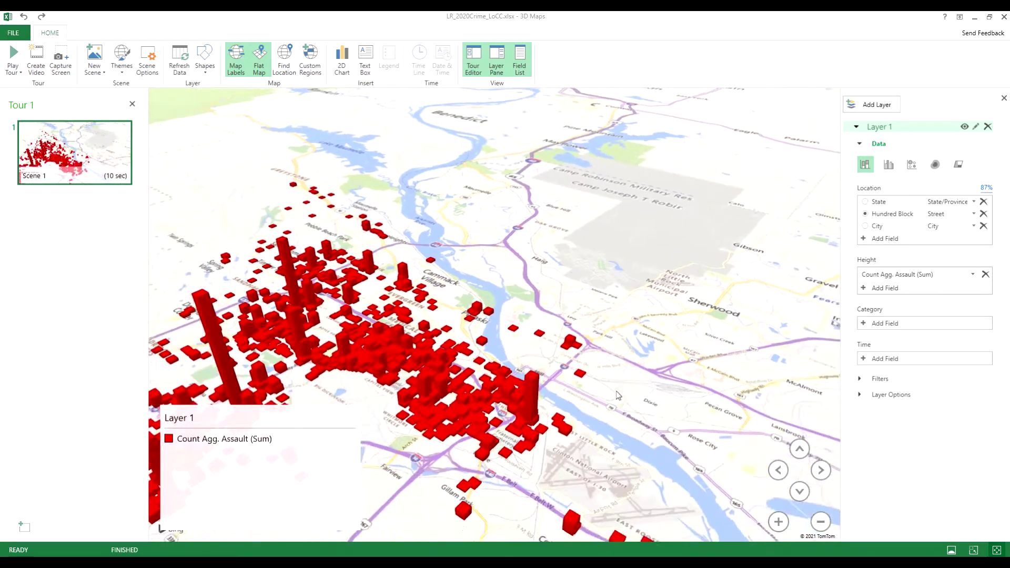
Inspect the data of individual assault columns in central Little Rock and north of the river
left_click(578, 344)
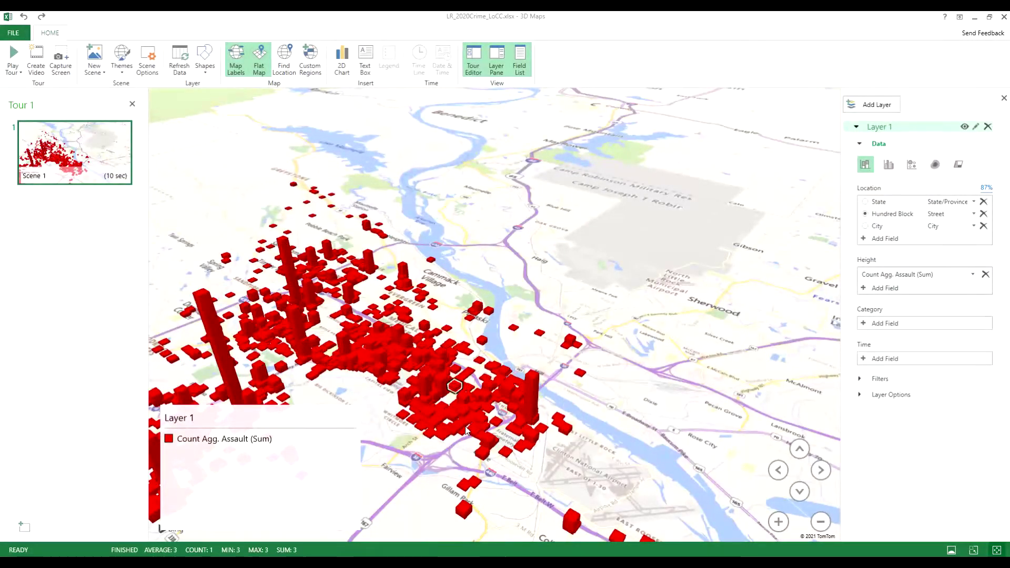
left_click(427, 375)
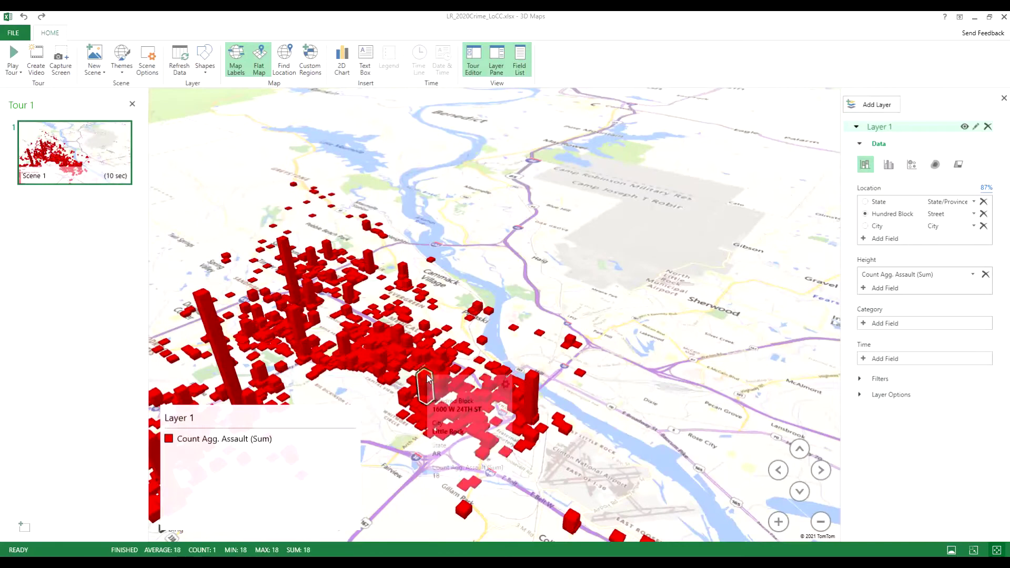
left_click(568, 341)
left_click(513, 330)
left_click(569, 341)
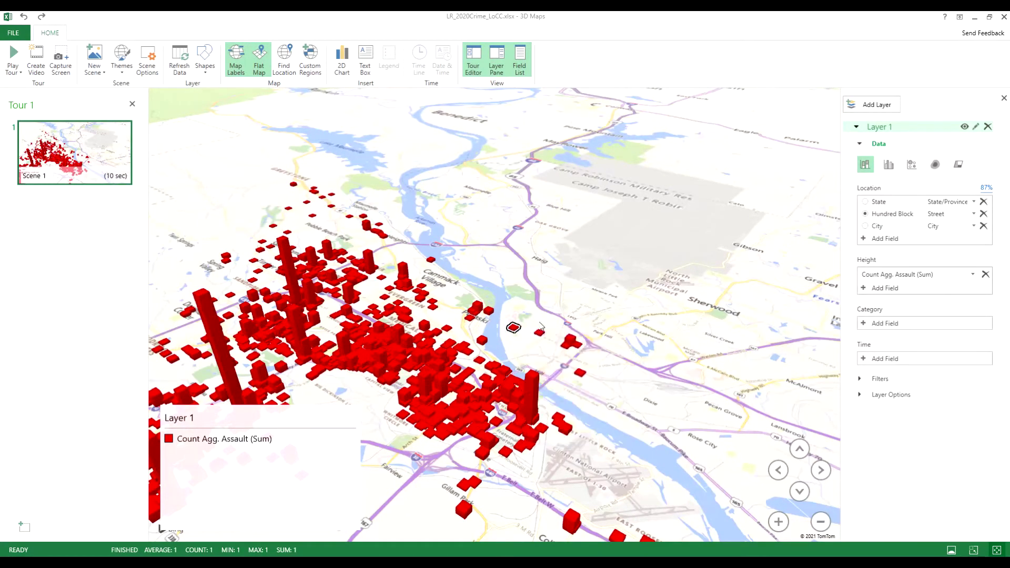
left_click_drag(321, 395, 444, 326)
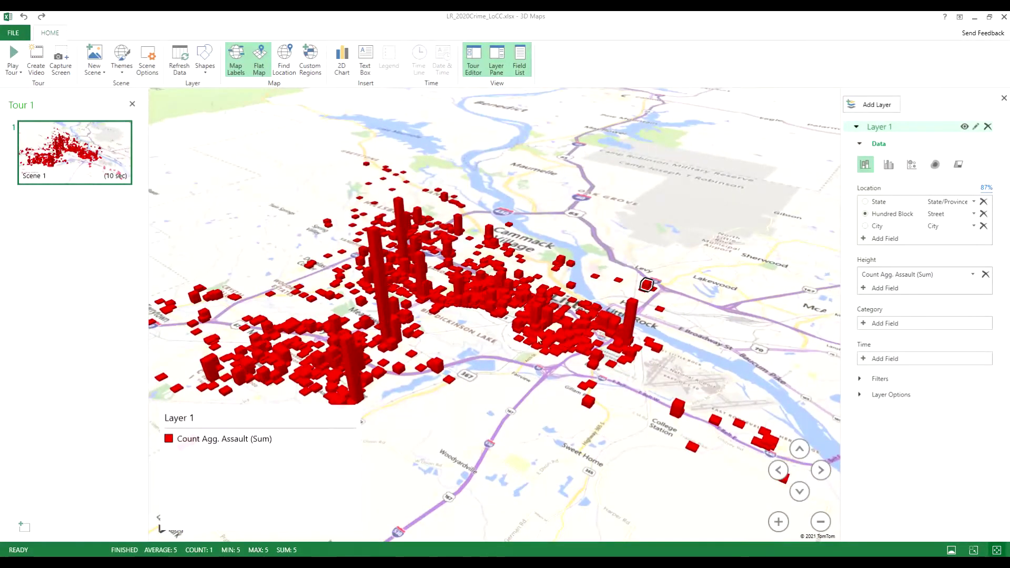
mouse_move(646, 286)
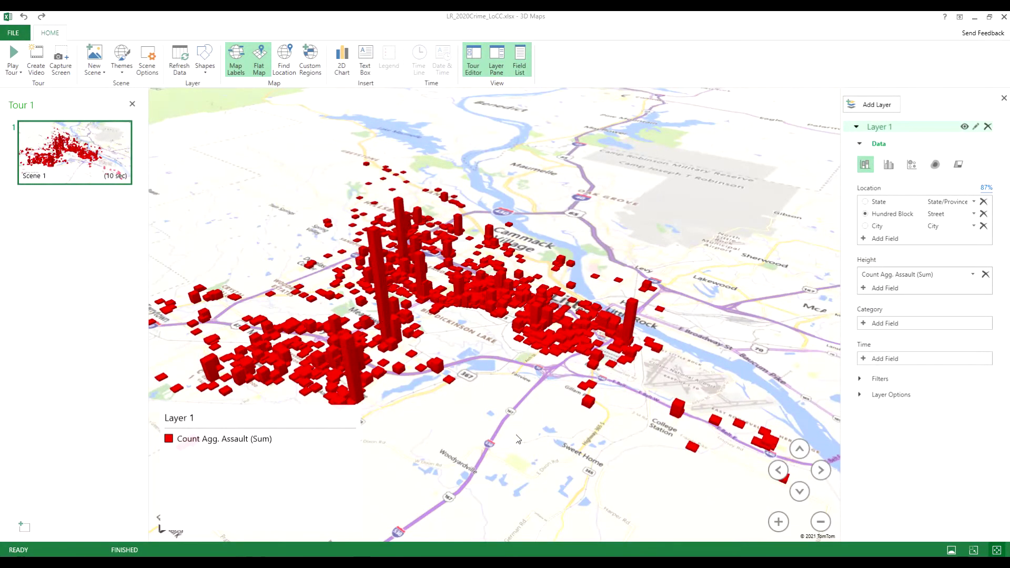
Check the data card of the tallest assault column and close the 3D Maps window
left_click(777, 521)
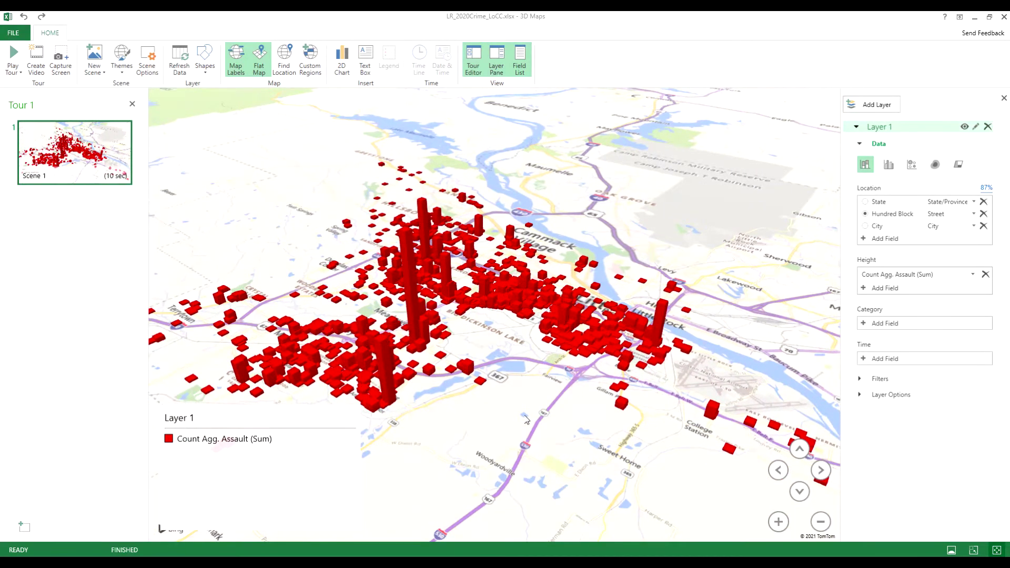
left_click(411, 266)
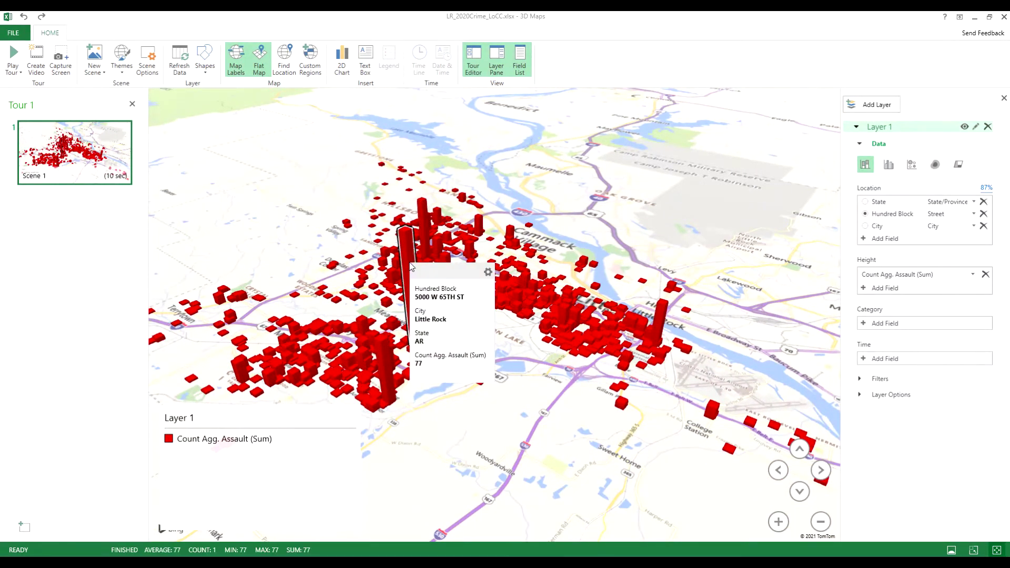
left_click(1003, 17)
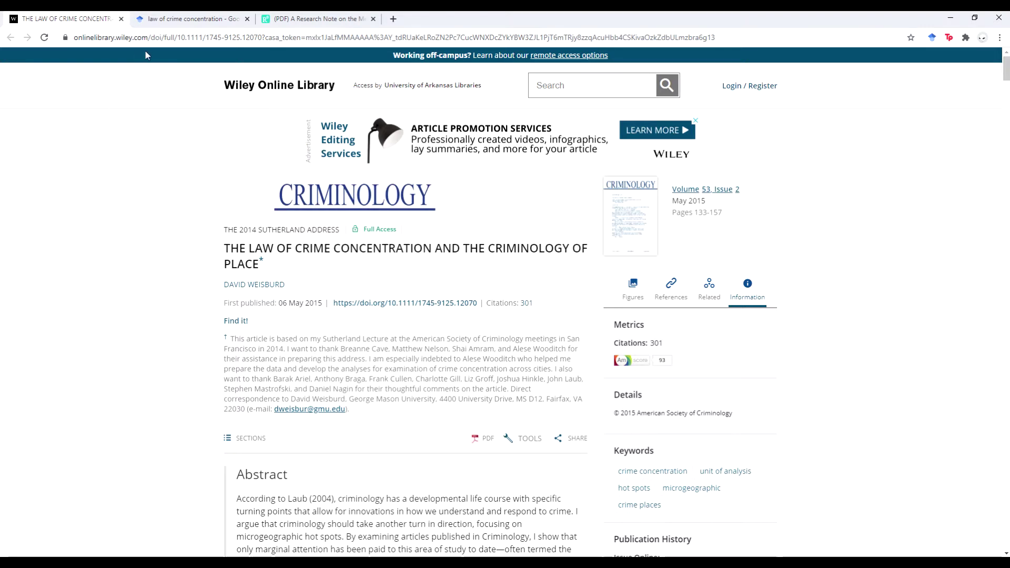
Switch to the Google Scholar results for "law of crime concentration" and look through the listed articles
left_click(163, 22)
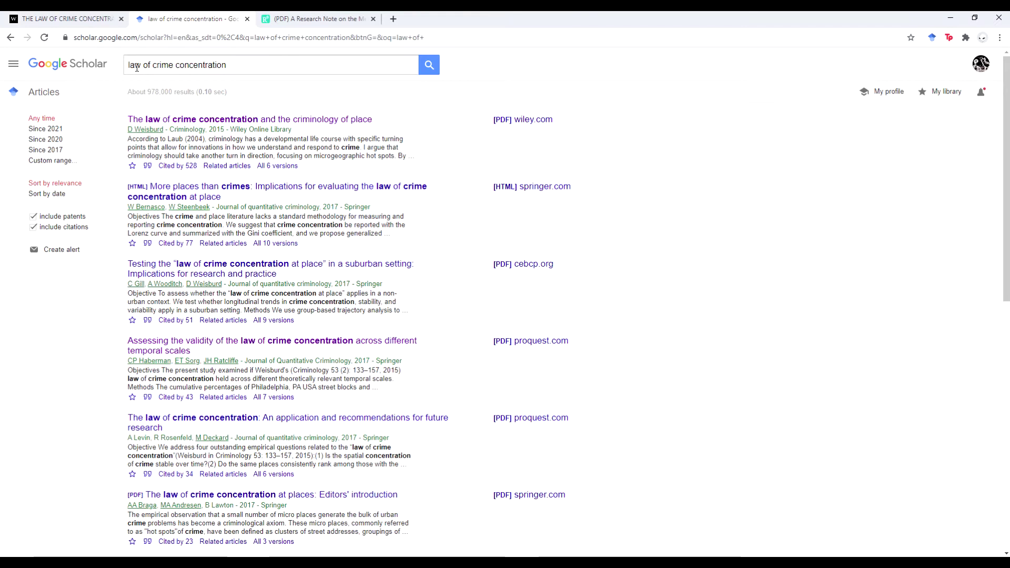
left_click(177, 66)
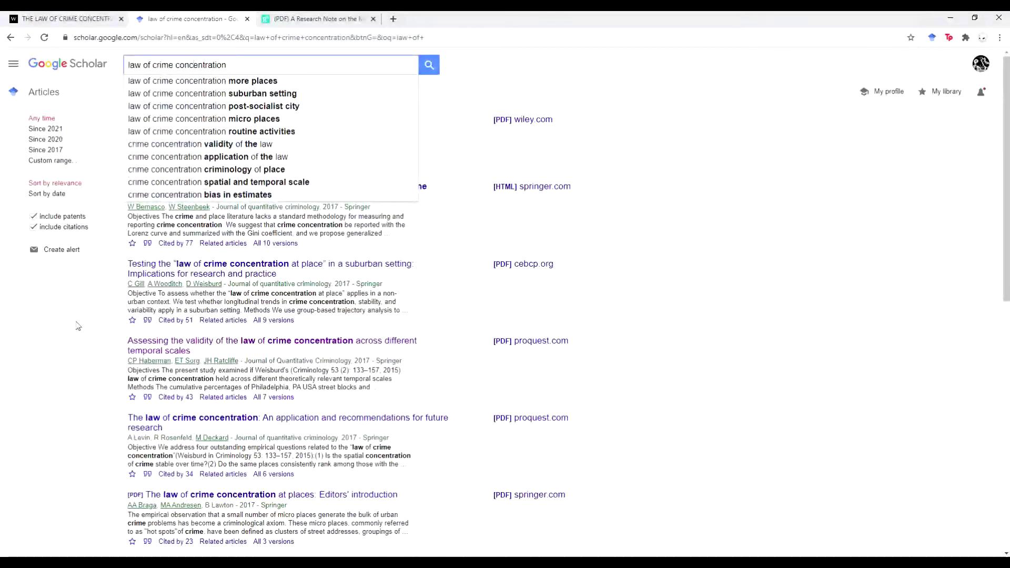
left_click(79, 326)
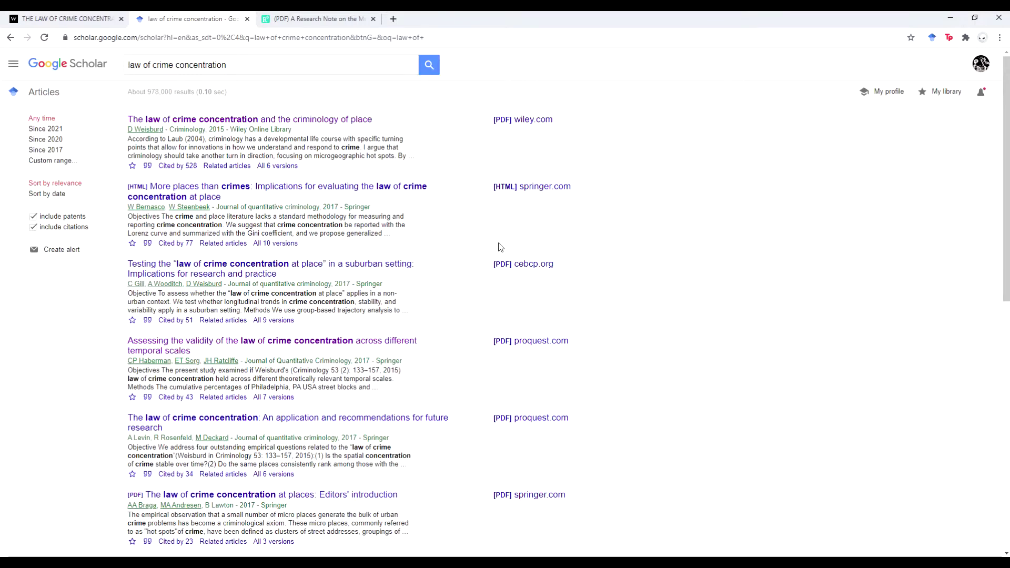
scroll(484, 299, "down", 6)
scroll(483, 319, "up", 6)
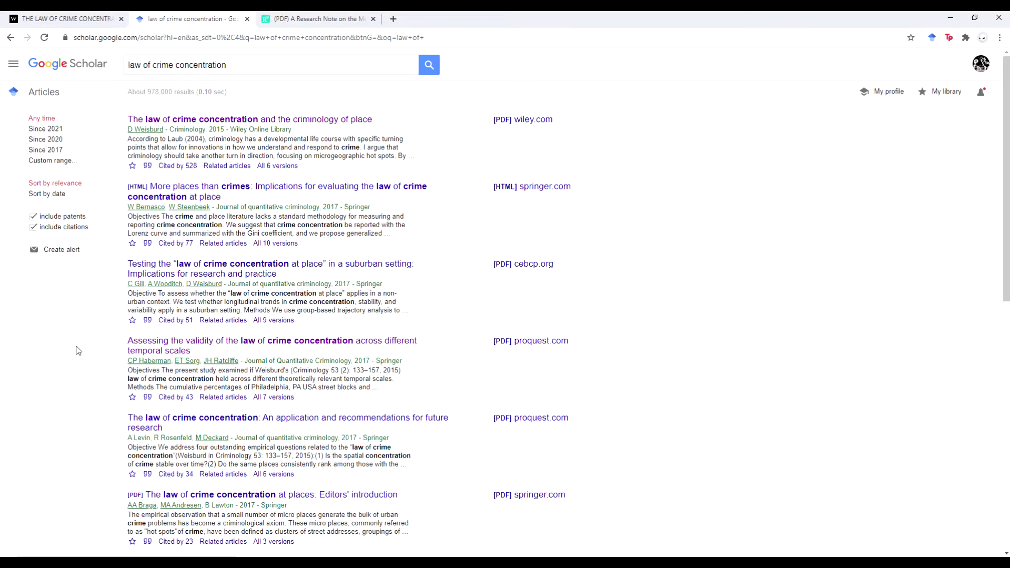
Highlight the #StreetSegments denominator values in Table 1 of the ResearchGate article, clear the highlight and return to the Excel workbook
left_click(285, 21)
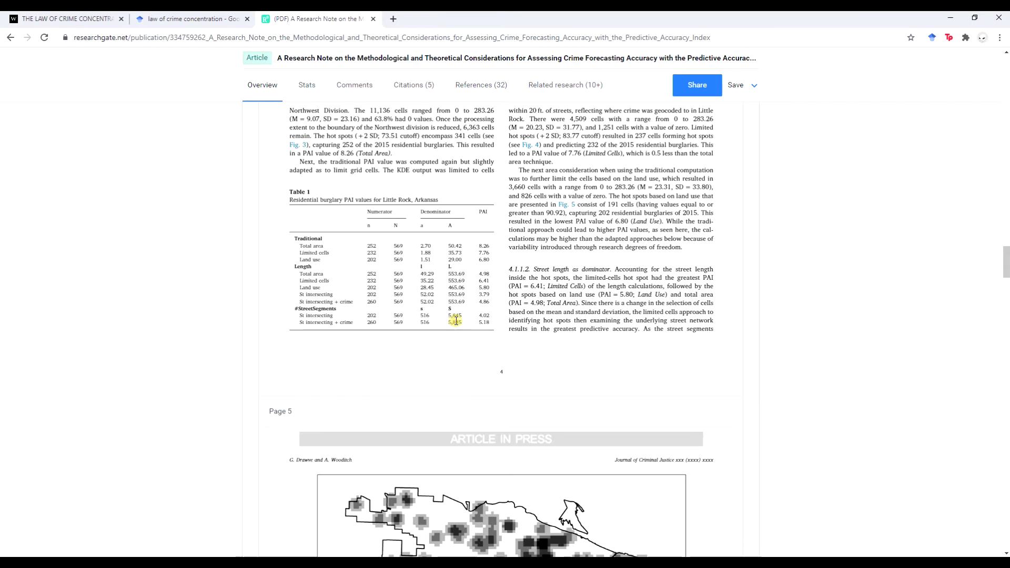
left_click_drag(453, 323, 447, 315)
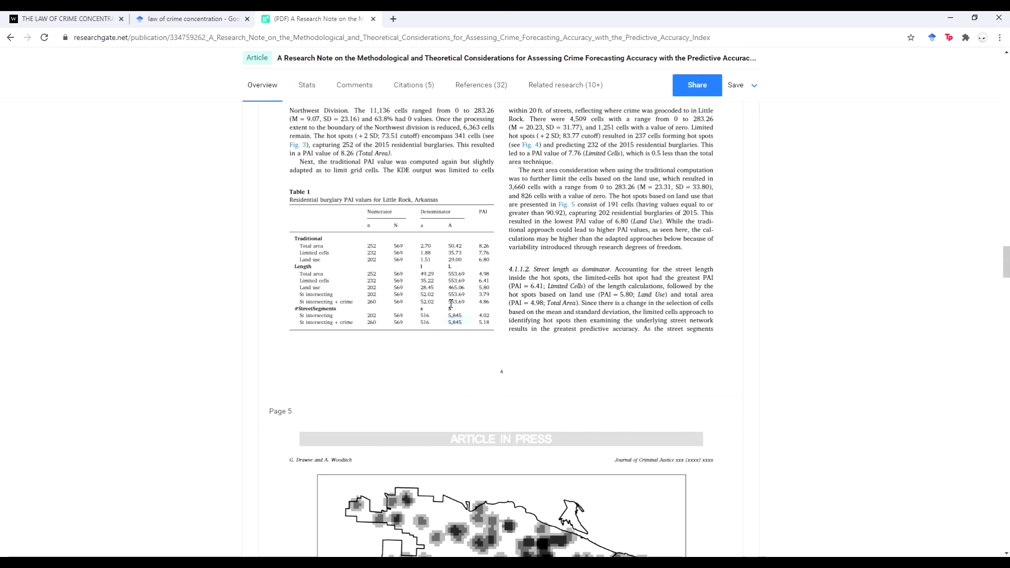
left_click(453, 312)
left_click(945, 19)
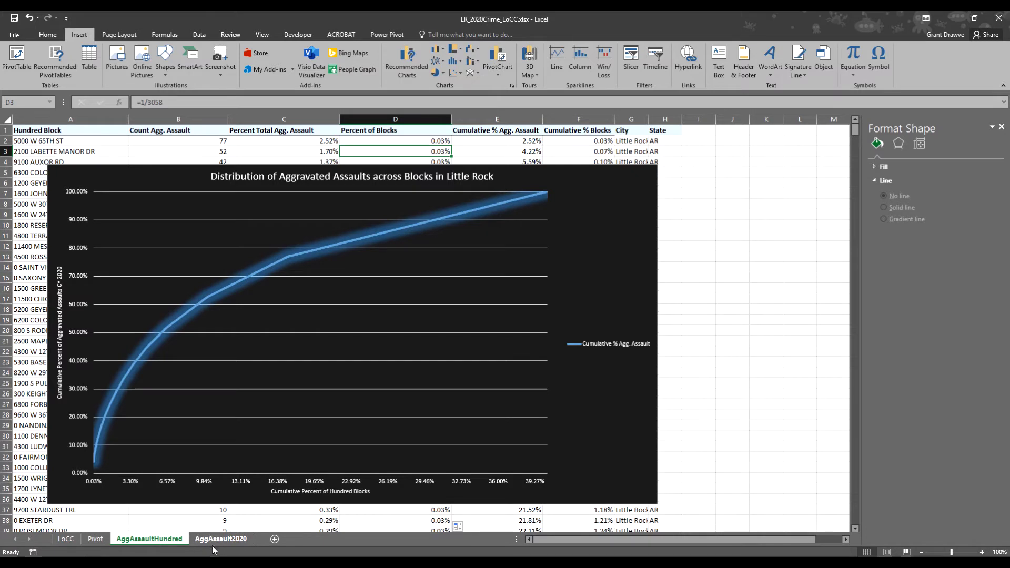
Review the offense types available in the OFFENSE_DESCRIPTION filter on the LoCC sheet and close it without changes
left_click(66, 539)
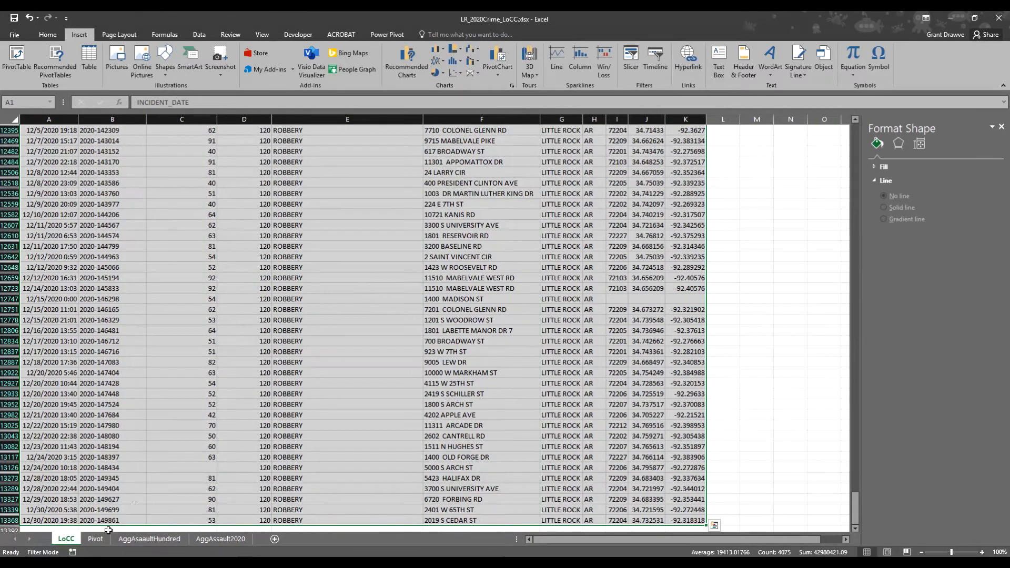
left_click_drag(854, 507, 853, 126)
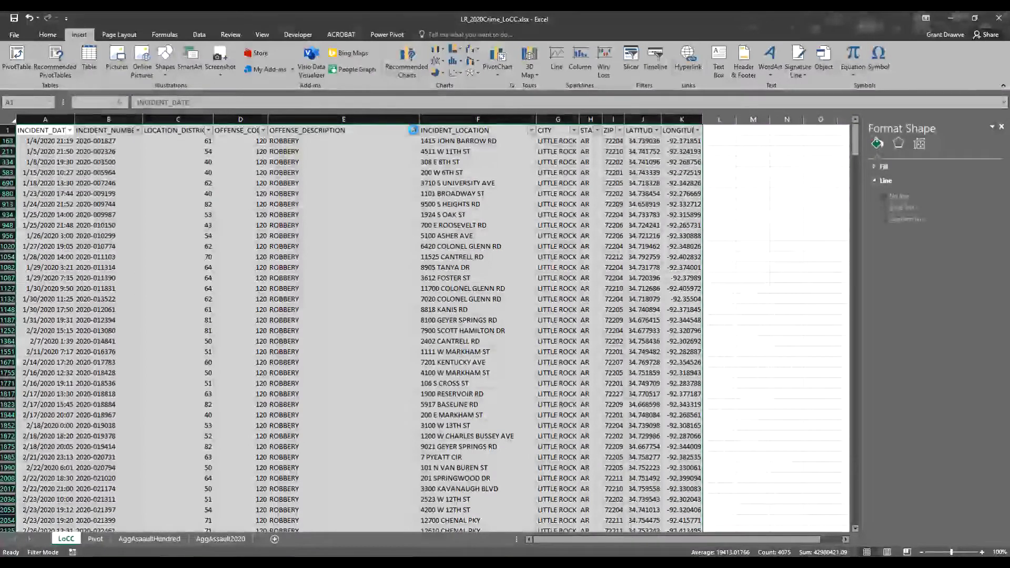
left_click(413, 131)
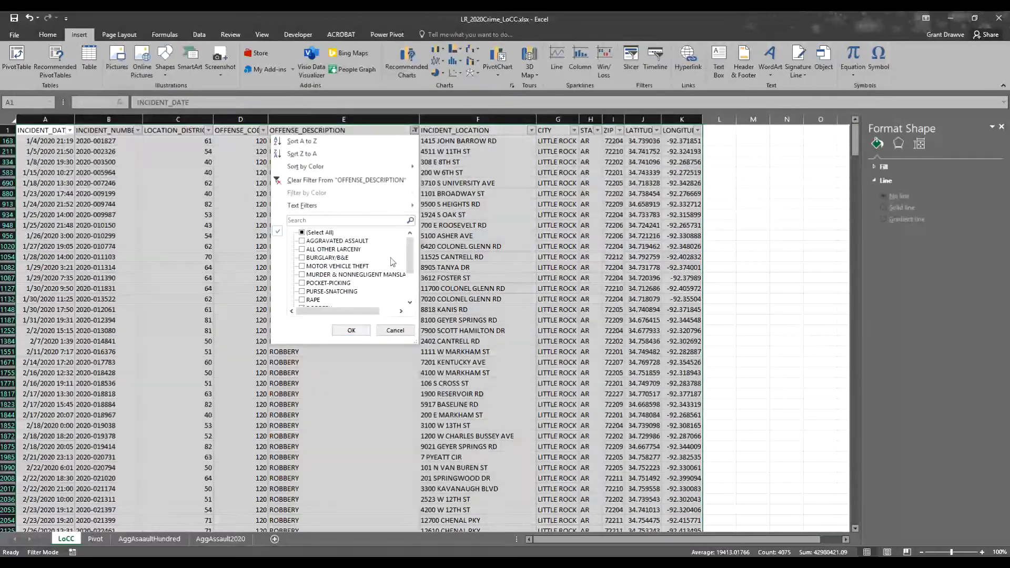
left_click(391, 330)
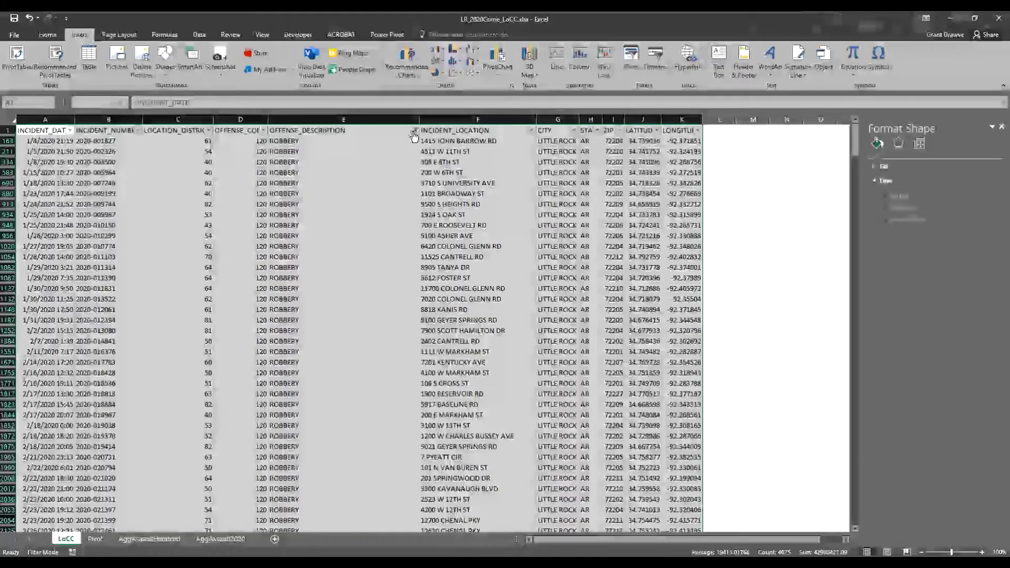
Copy the filtered robbery records with their headers into a new blank workbook and autofit all column widths
key("ctrl+c")
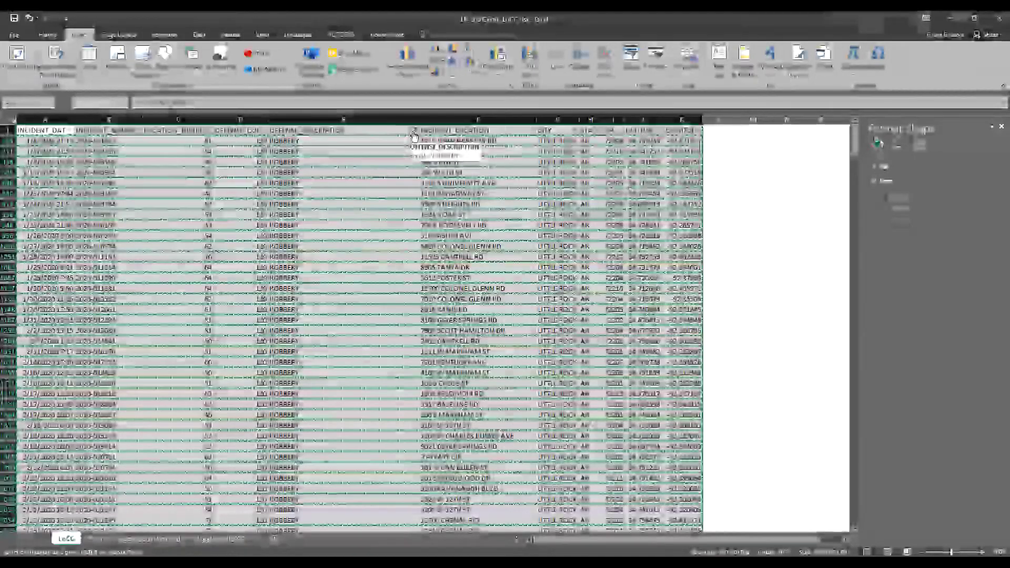
key("ctrl+n")
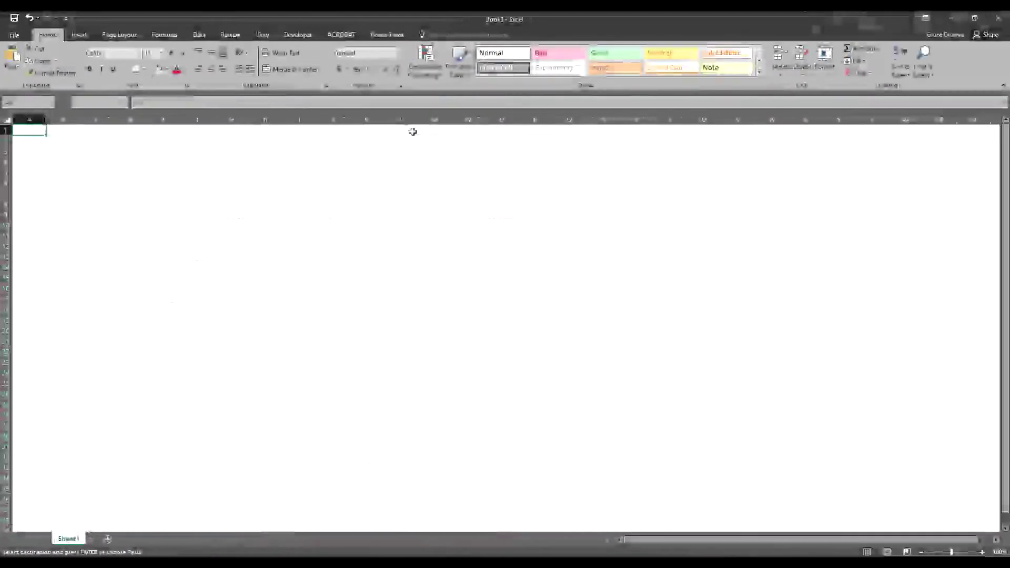
key("ctrl+v")
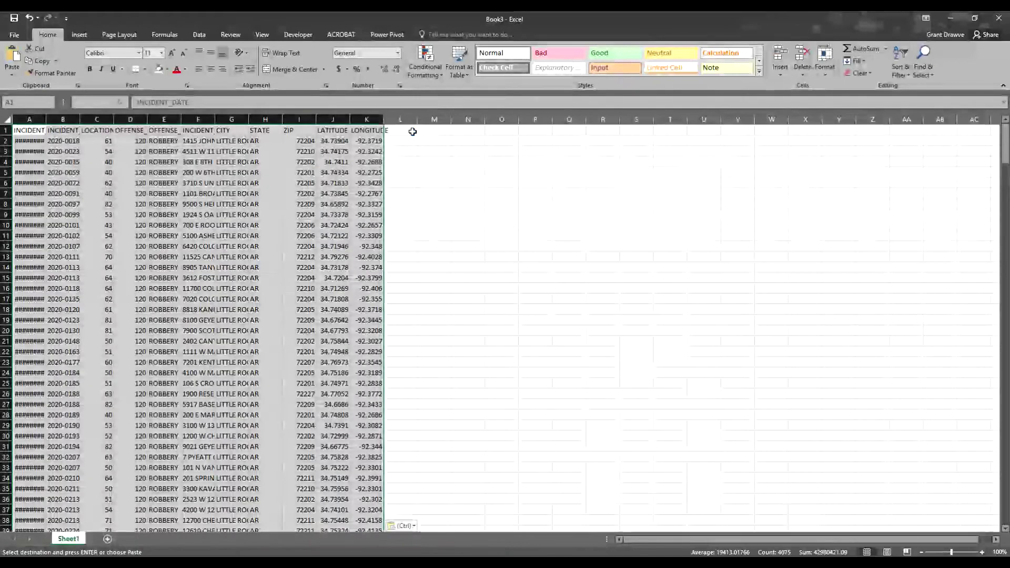
left_click(8, 119)
double_click(46, 119)
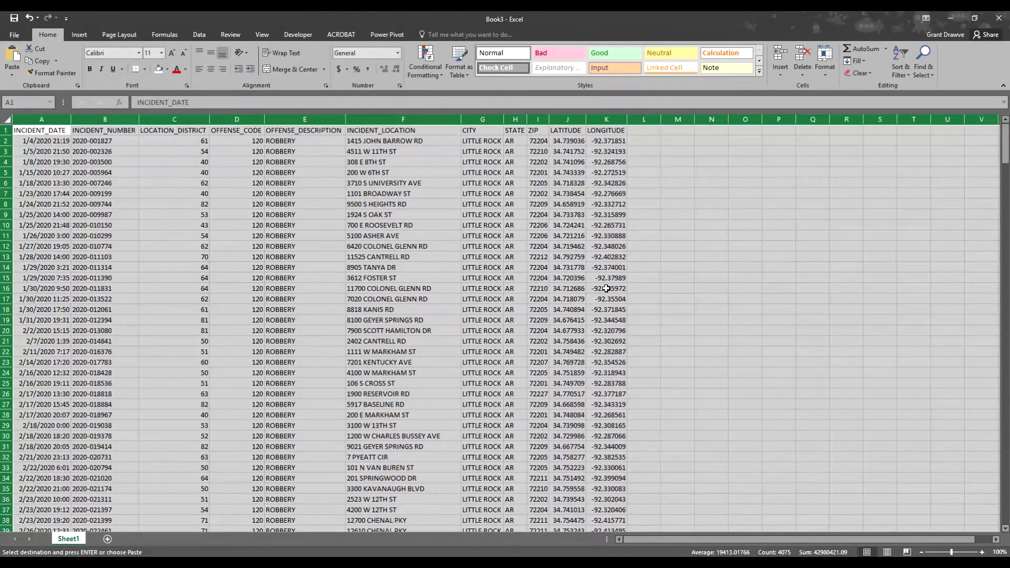
Duplicate the INCIDENT_LOCATION column into the empty column L
left_click(401, 120)
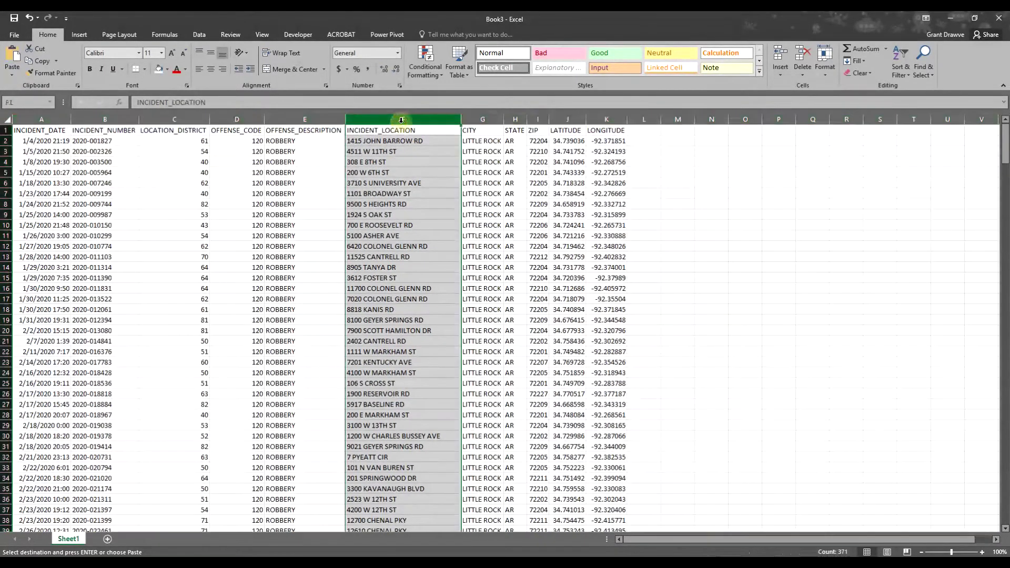
key("ctrl+c")
left_click(631, 119)
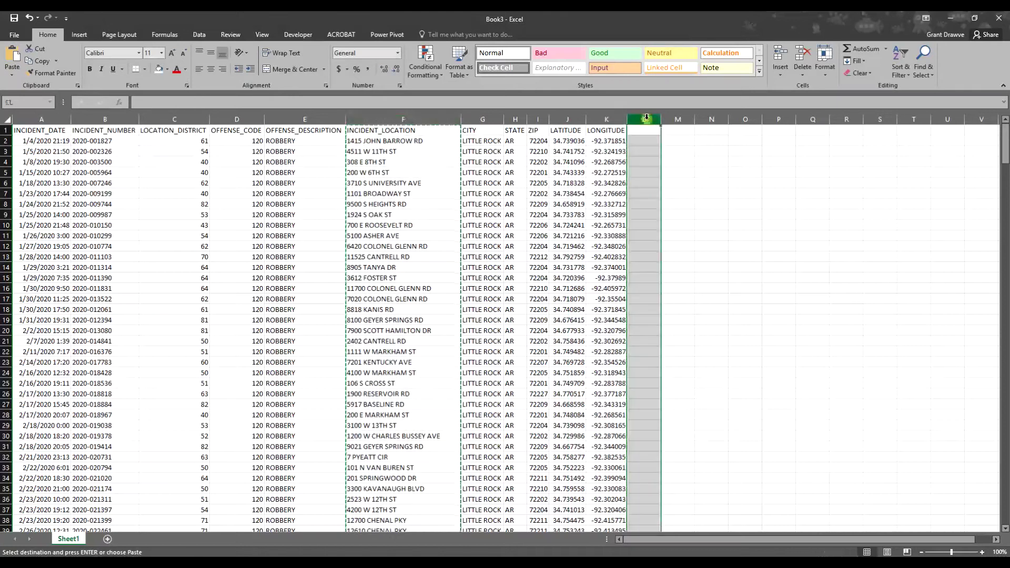
key("ctrl+v")
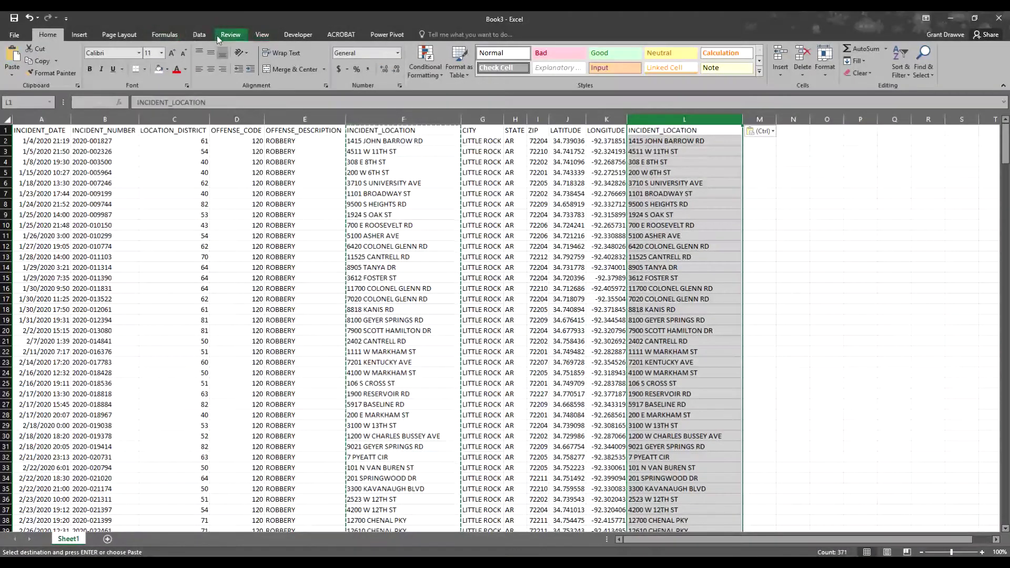
Split the copied INCIDENT_LOCATION column with Text to Columns, using Delimited with Space as the delimiter, General format and column L as destination
left_click(198, 34)
left_click(435, 68)
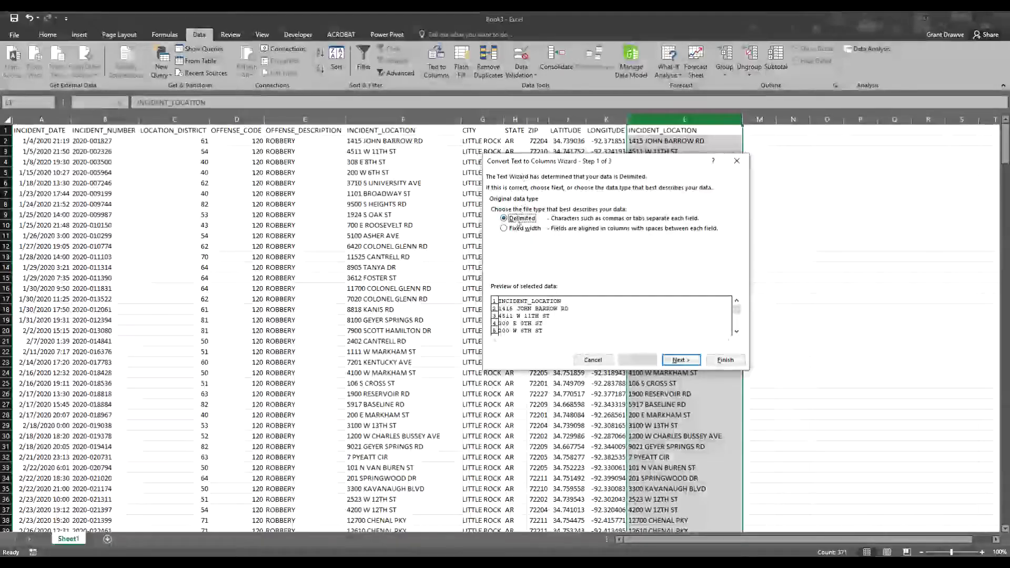
left_click_drag(598, 166, 596, 240)
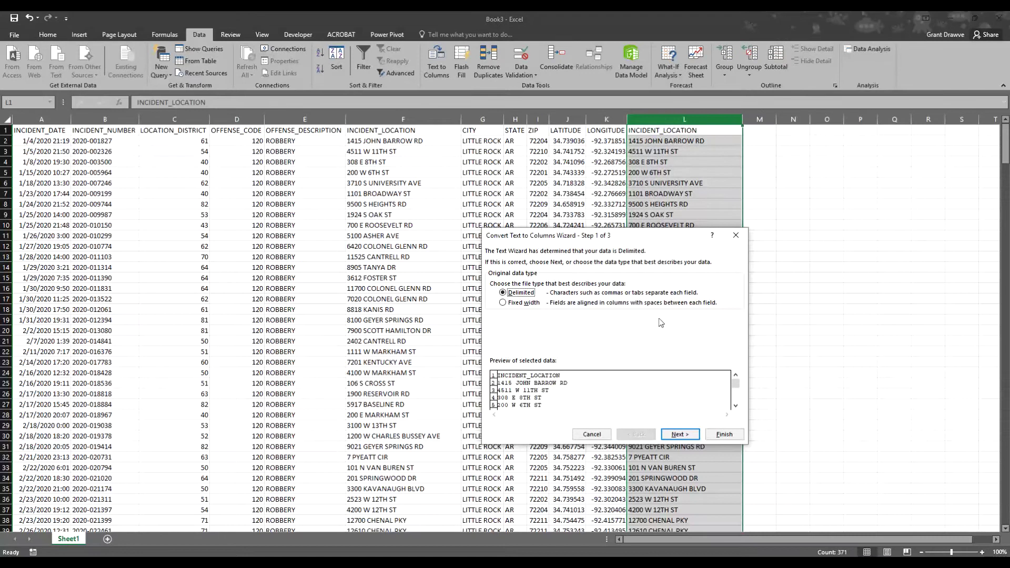
left_click(678, 433)
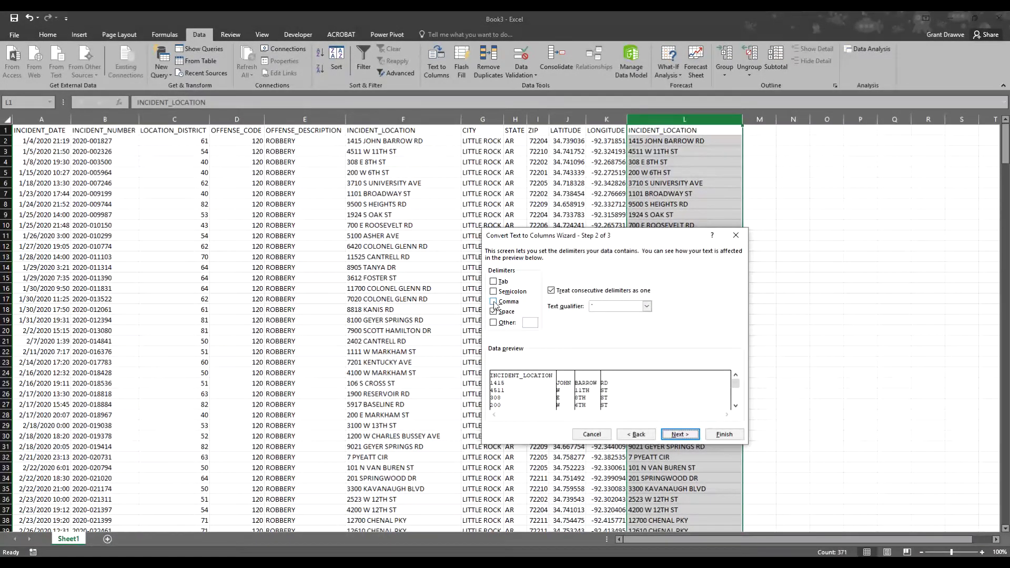
left_click(679, 438)
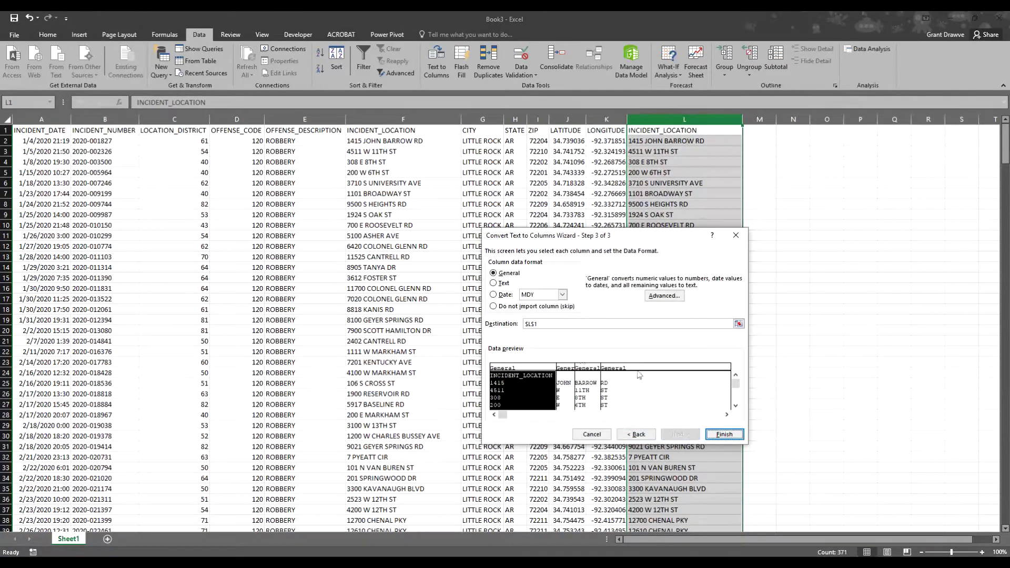
left_click(716, 436)
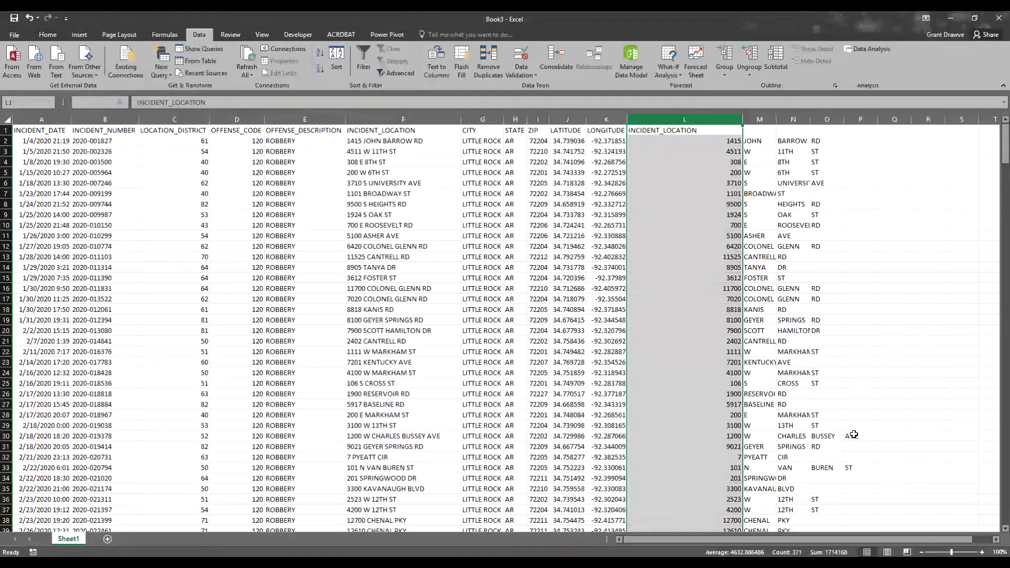
Examine the split address parts down to the last record, then return to the first street numbers in column L
scroll(853, 348, "down", 11)
scroll(853, 348, "down", 20)
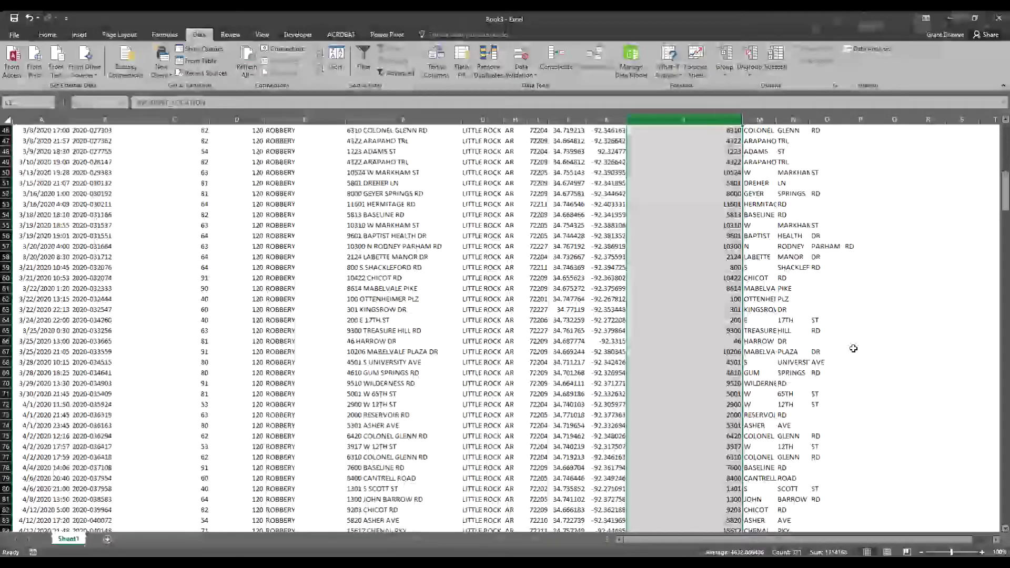
scroll(853, 348, "down", 20)
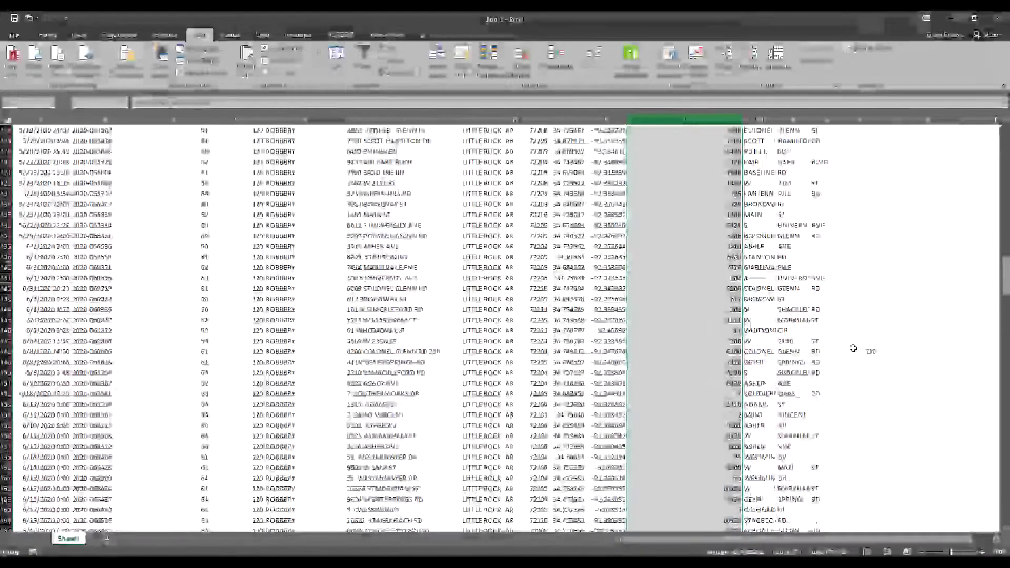
scroll(852, 349, "down", 20)
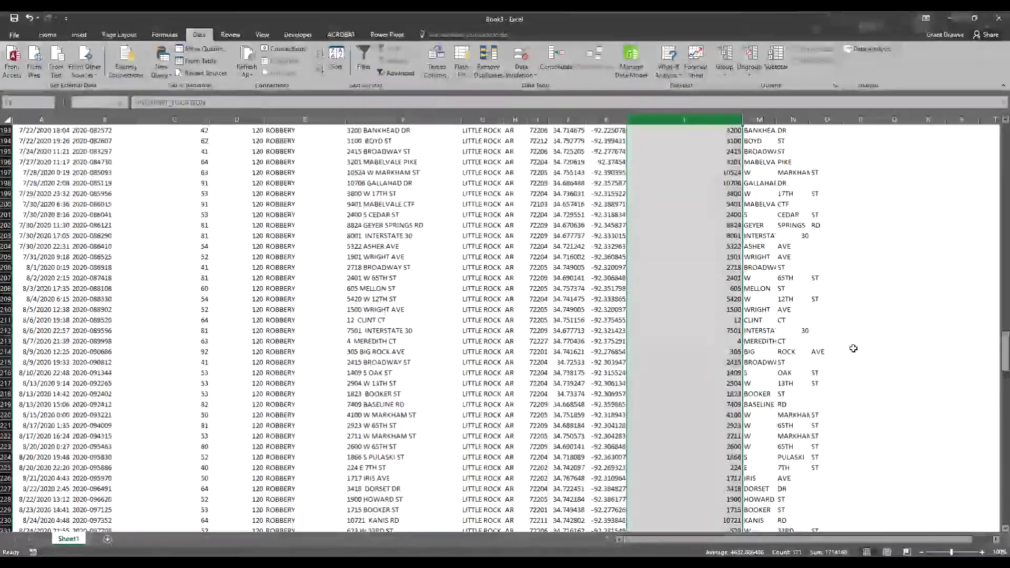
scroll(853, 349, "down", 8)
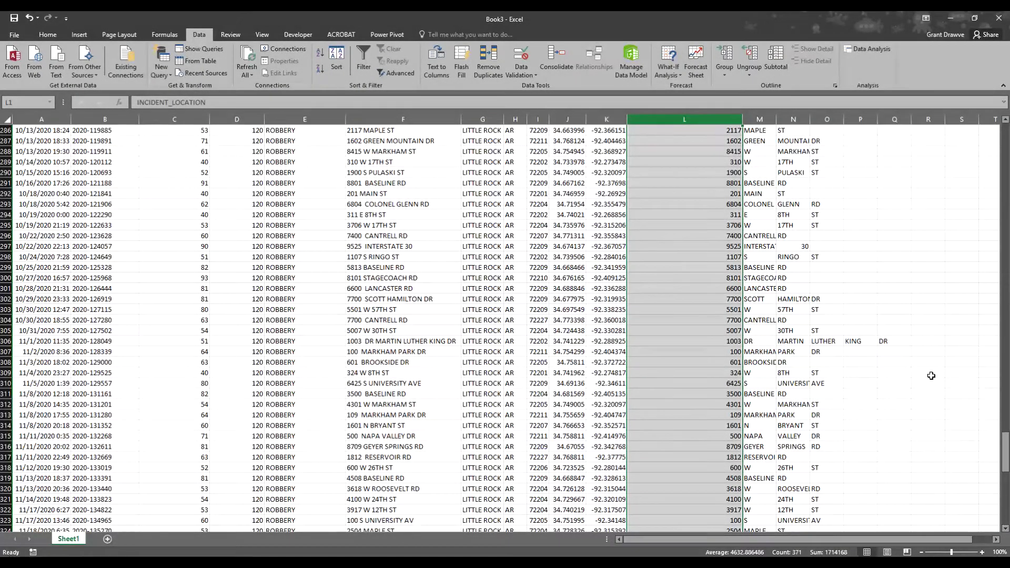
scroll(930, 375, "down", 19)
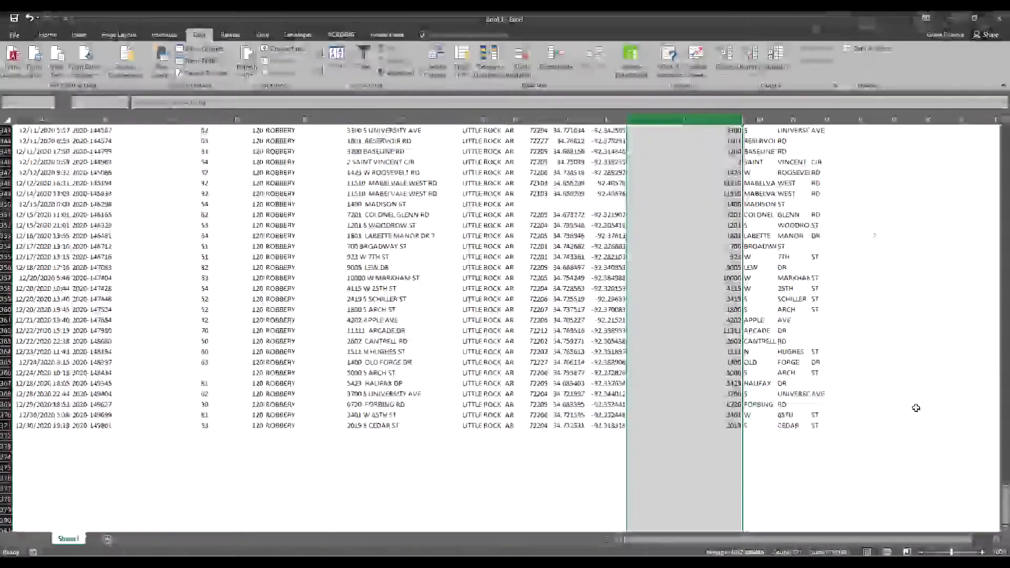
left_click_drag(1005, 505, 1005, 128)
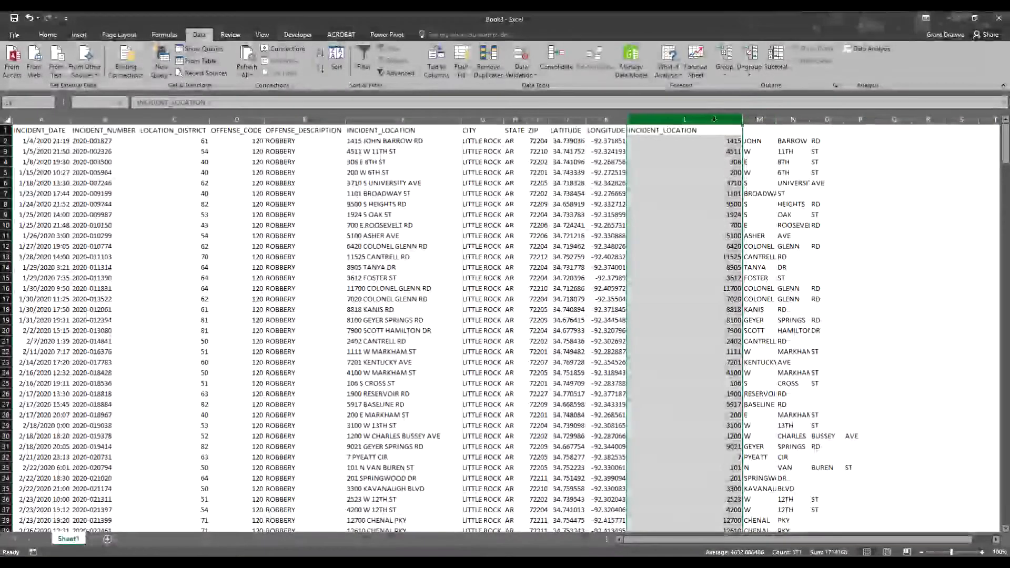
left_click(679, 149)
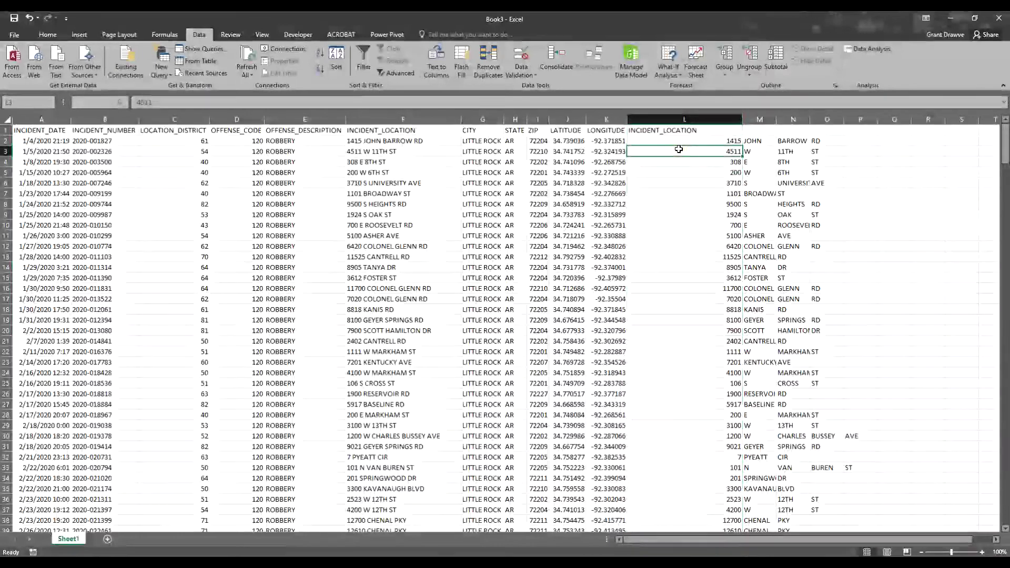
left_click(678, 141)
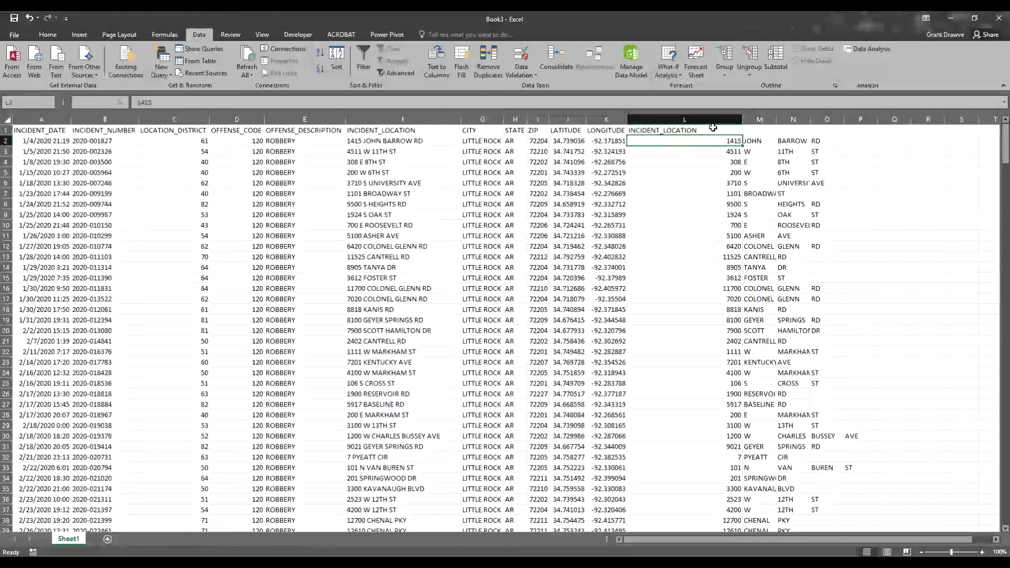
Insert a new column after the street numbers and enter HundredBlock as its header
left_click(753, 118)
right_click(753, 118)
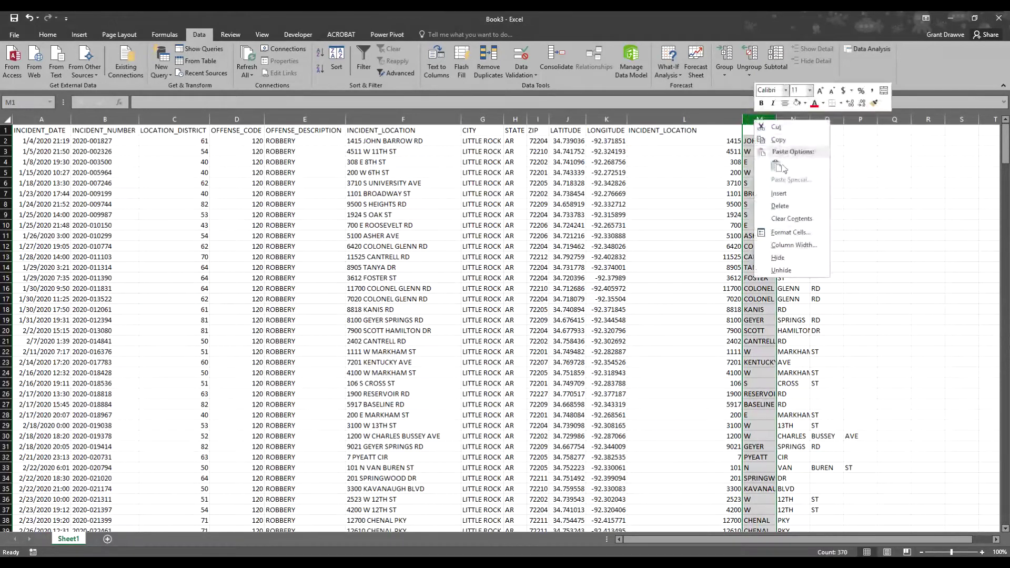
left_click(790, 196)
left_click(774, 129)
type("HundredBlock")
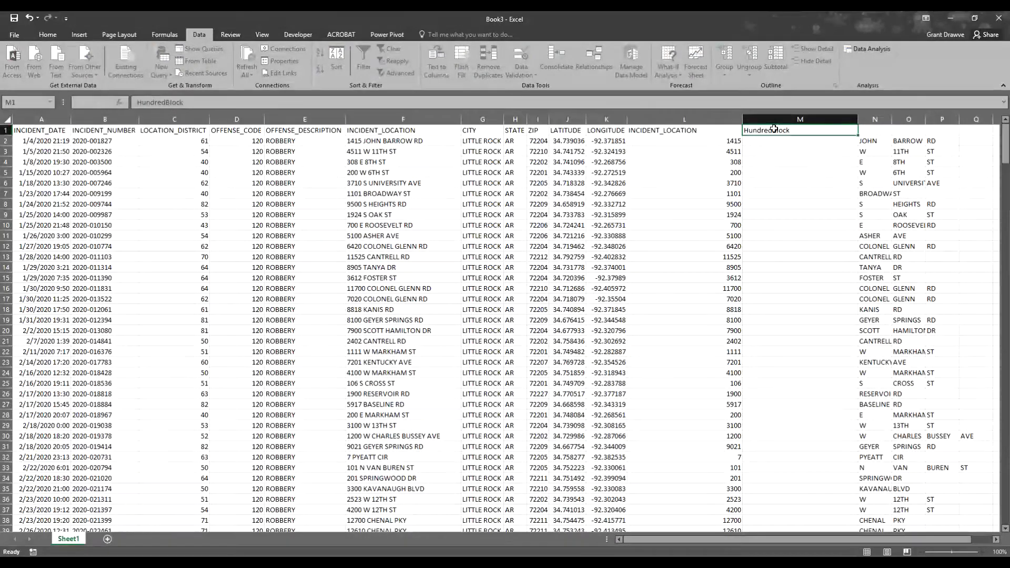
key("Return")
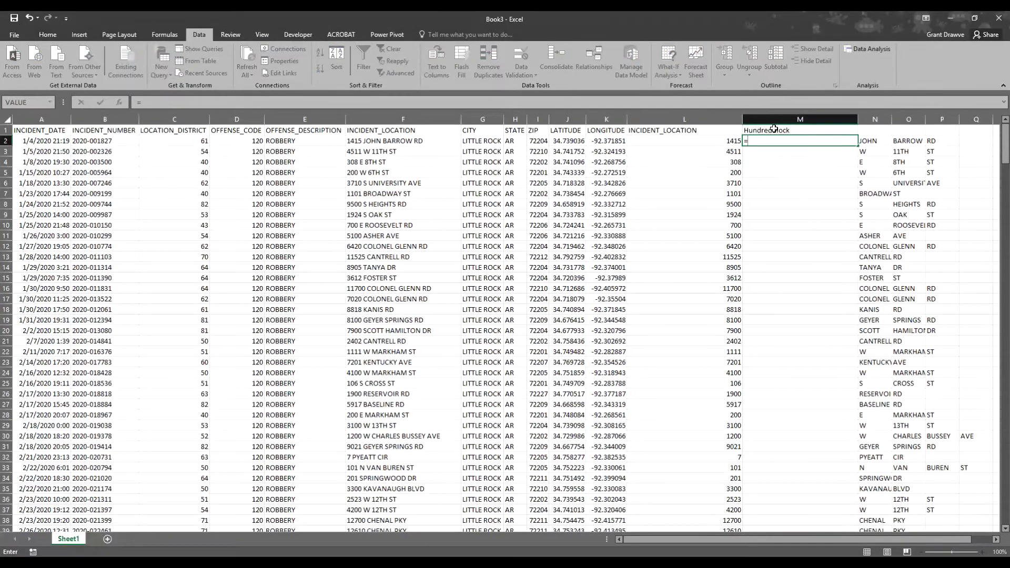
Enter =ROUNDDOWN(L2, -2) in M2 and fill the formula down the HundredBlock column for all records
type("ROUNDDOWN(")
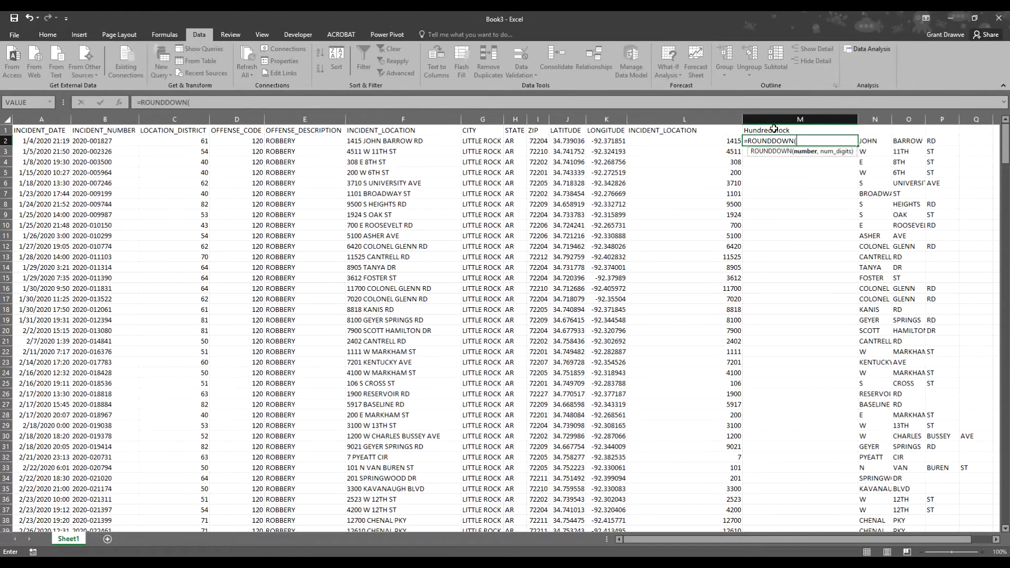
left_click(713, 144)
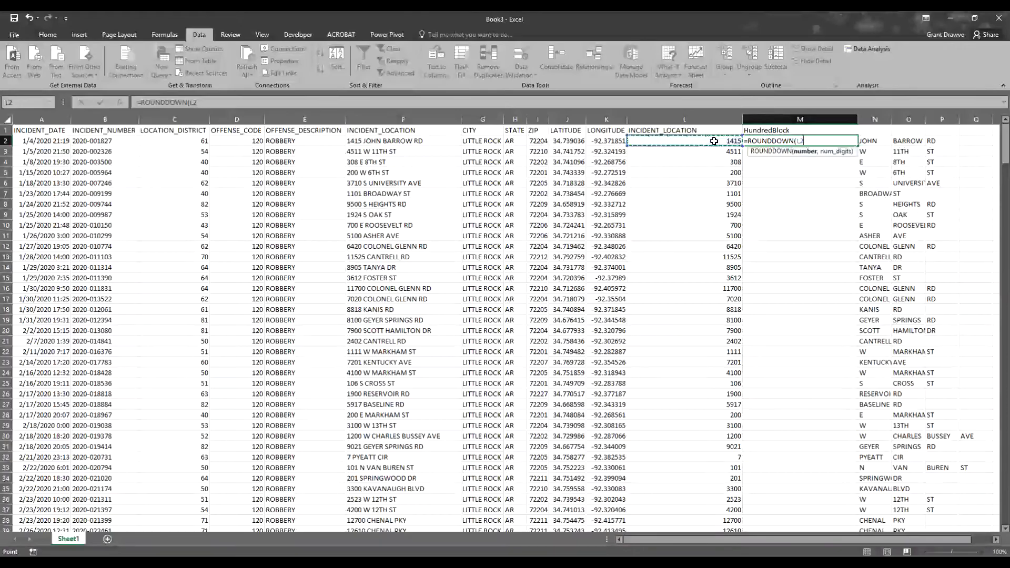
type(", -2")
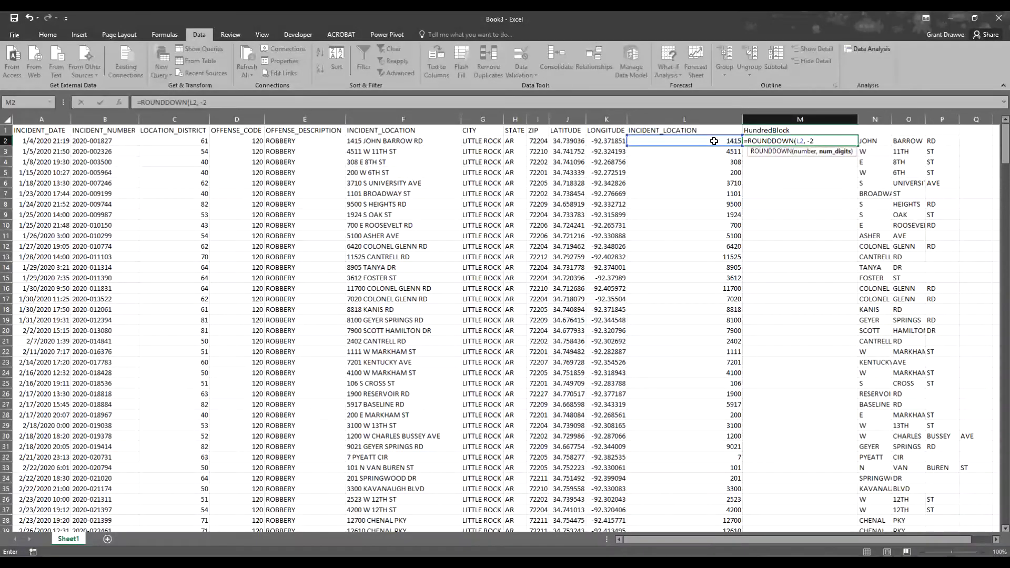
key("Return")
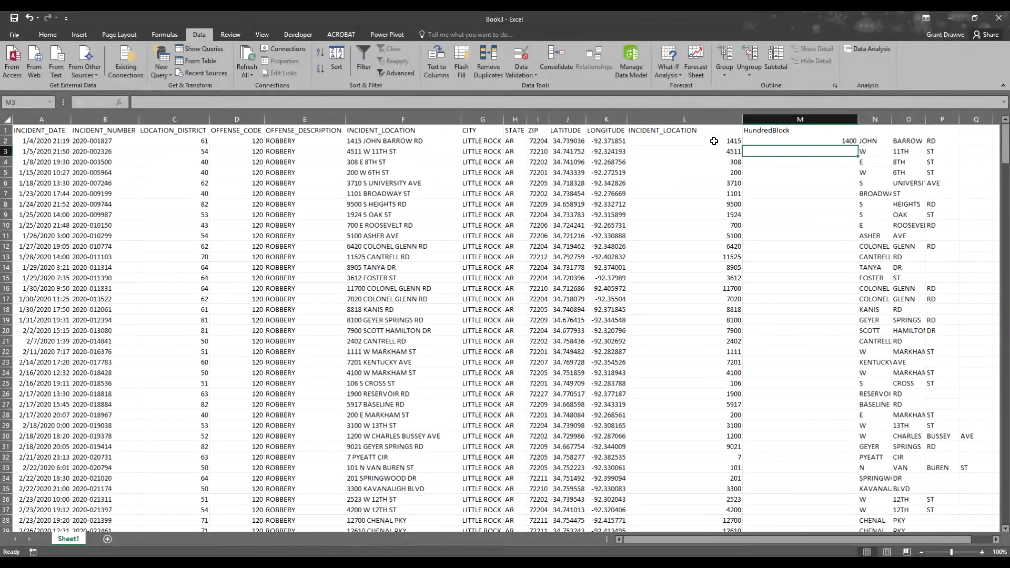
left_click(836, 141)
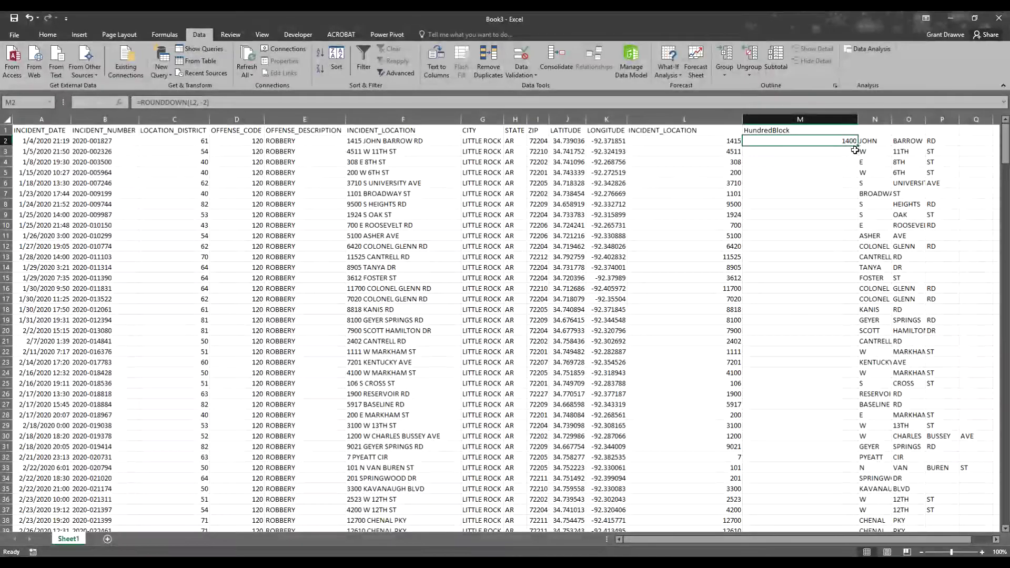
double_click(856, 148)
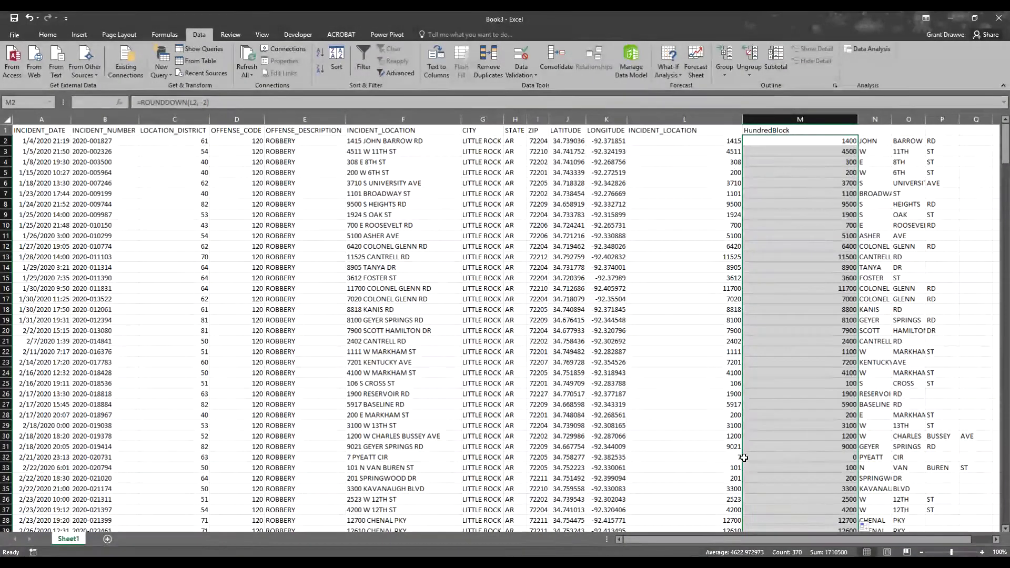
Review the rounded HundredBlock values against the street numbers and check the formulas in M2 and M4
scroll(833, 455, "down", 5)
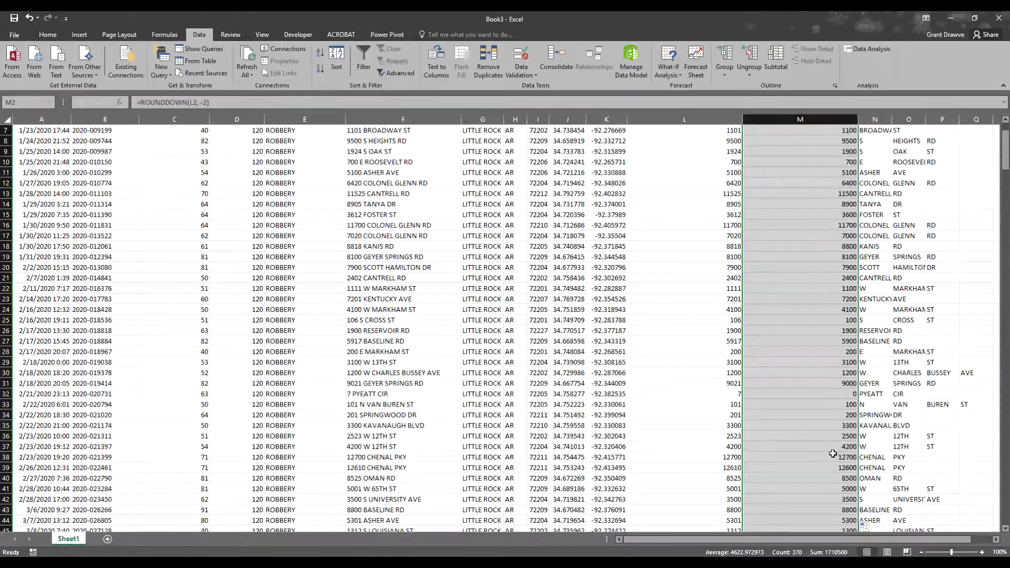
scroll(833, 454, "down", 3)
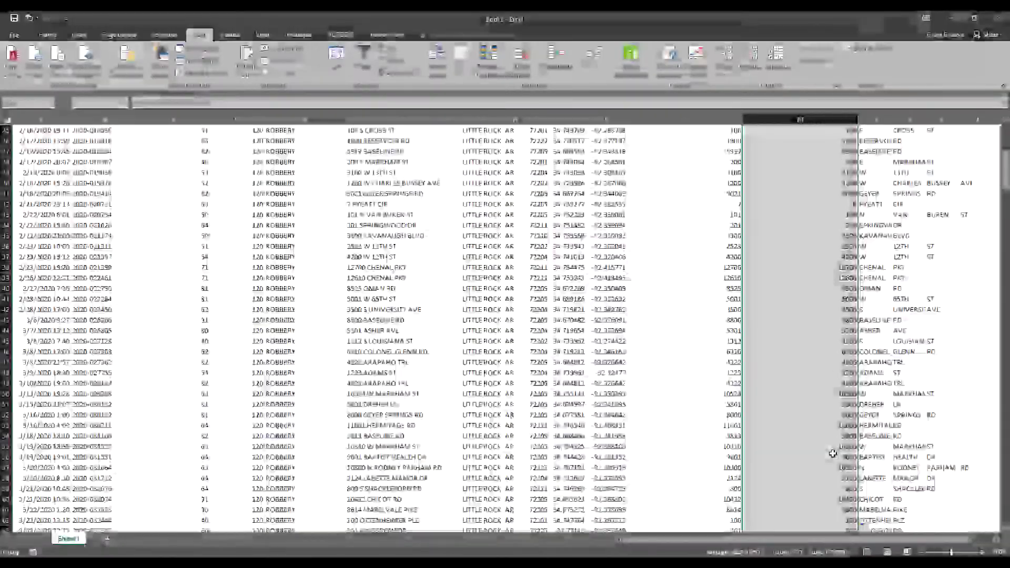
scroll(832, 453, "down", 7)
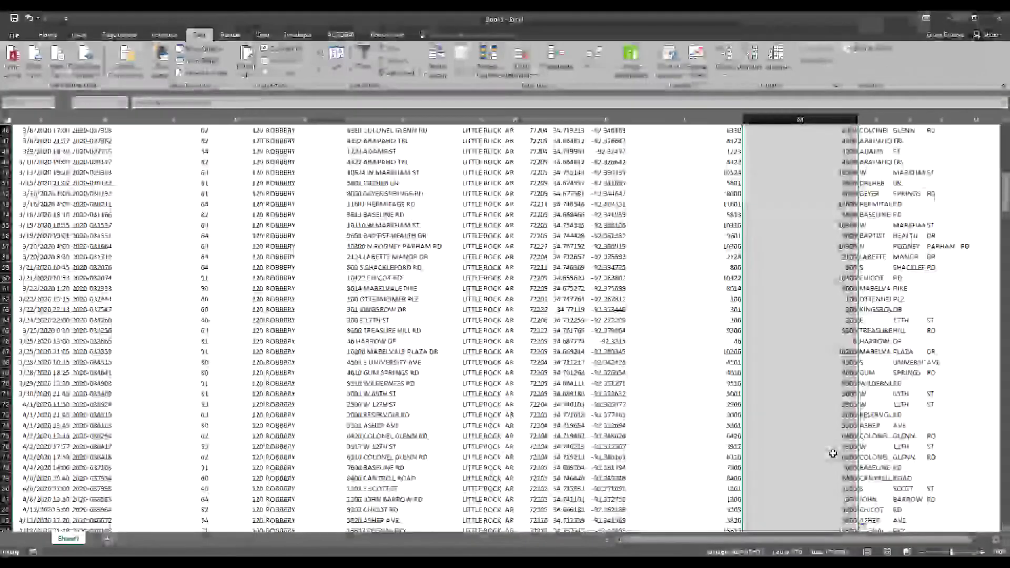
left_click_drag(1004, 190, 1004, 138)
left_click(788, 142)
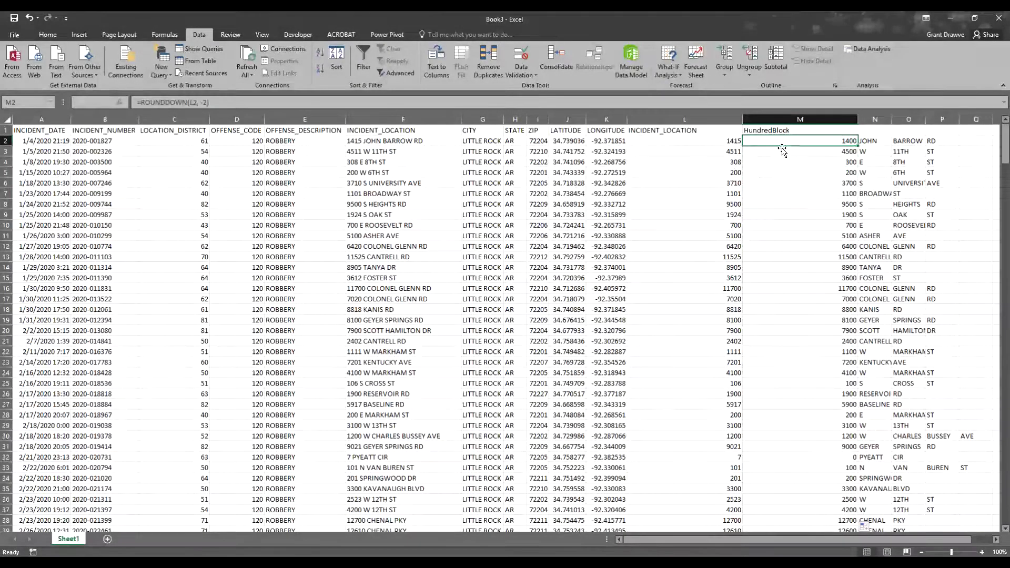
left_click(798, 161)
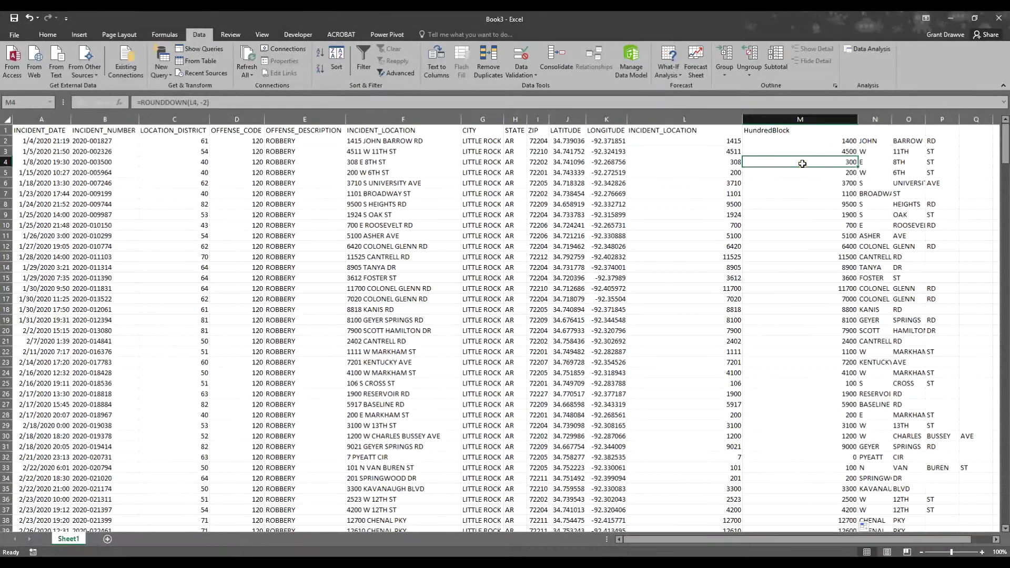
Replace the formulas in the HundredBlock column M with their static values and check the pasted cells
left_click(799, 119)
right_click(793, 121)
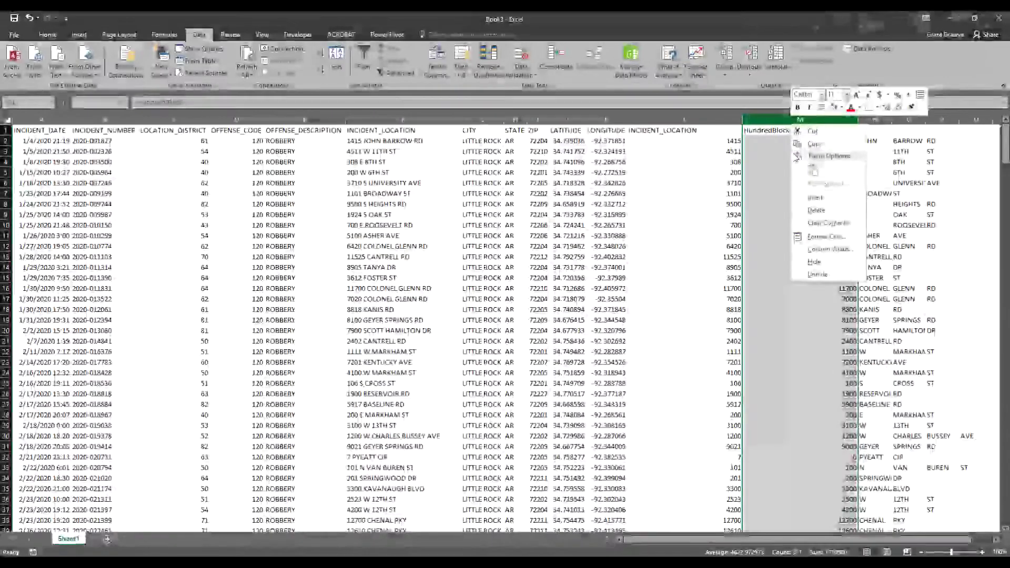
left_click(815, 143)
right_click(771, 125)
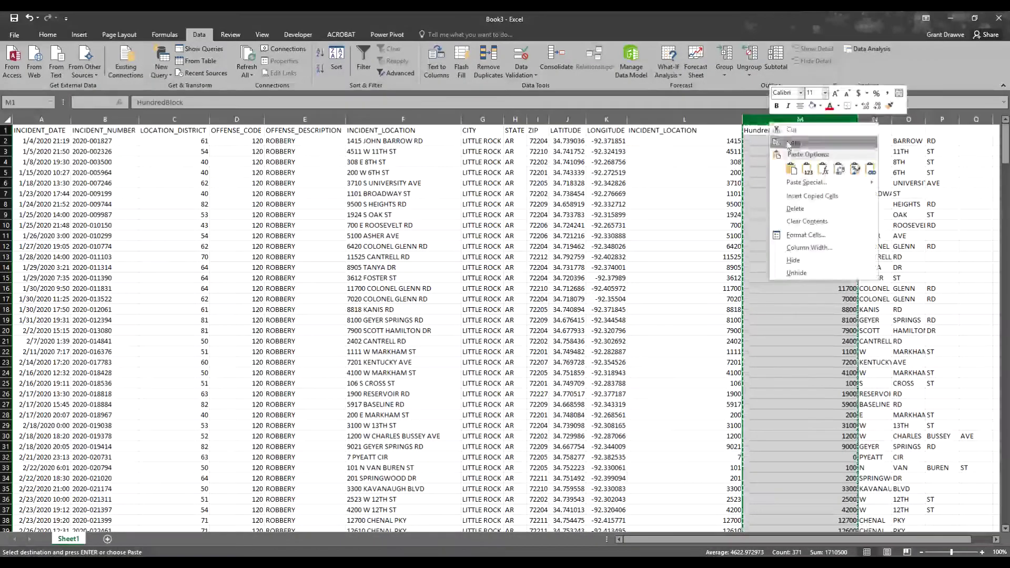
left_click(807, 169)
left_click(788, 214)
left_click(790, 159)
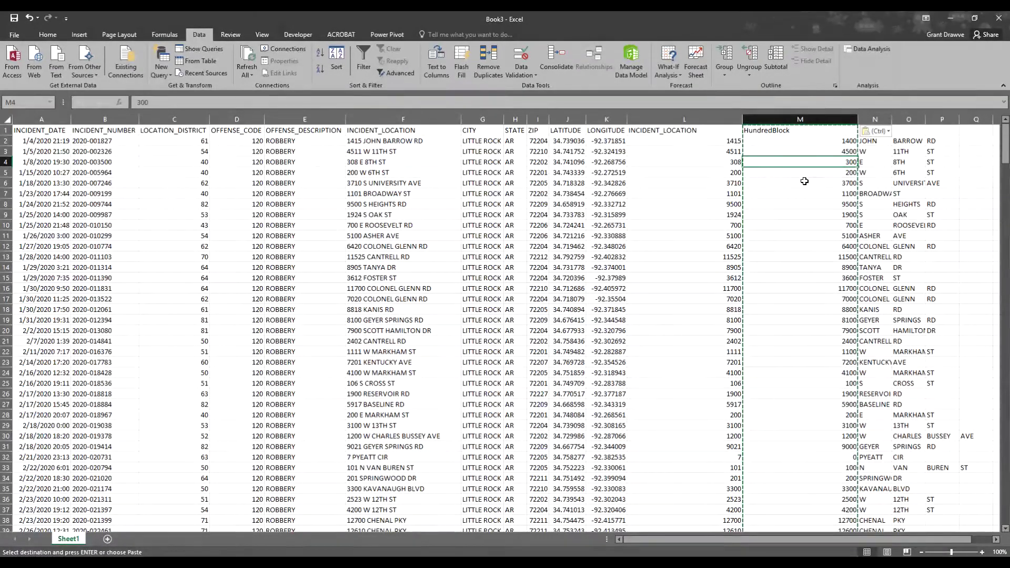
left_click(792, 148)
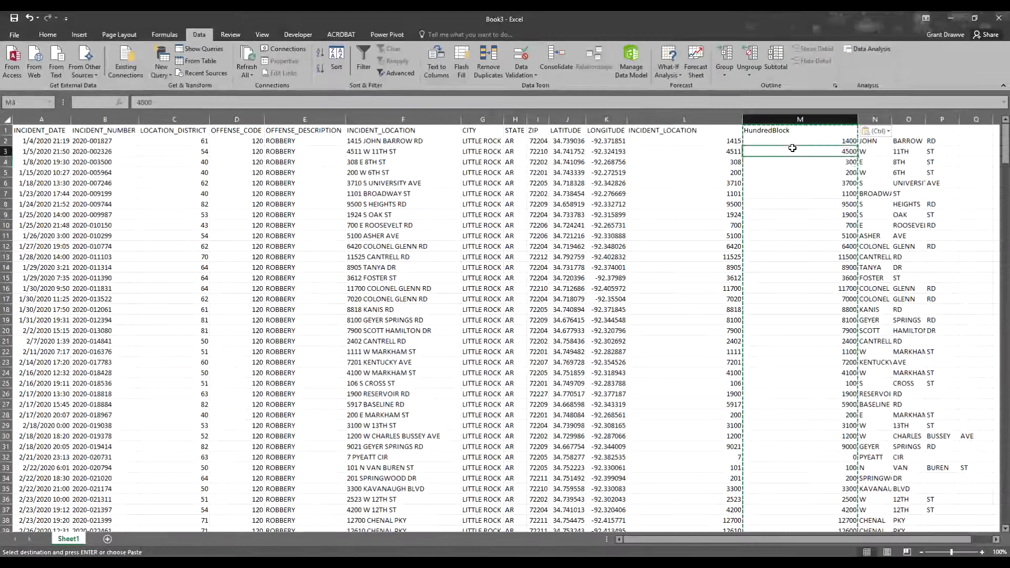
left_click(792, 133)
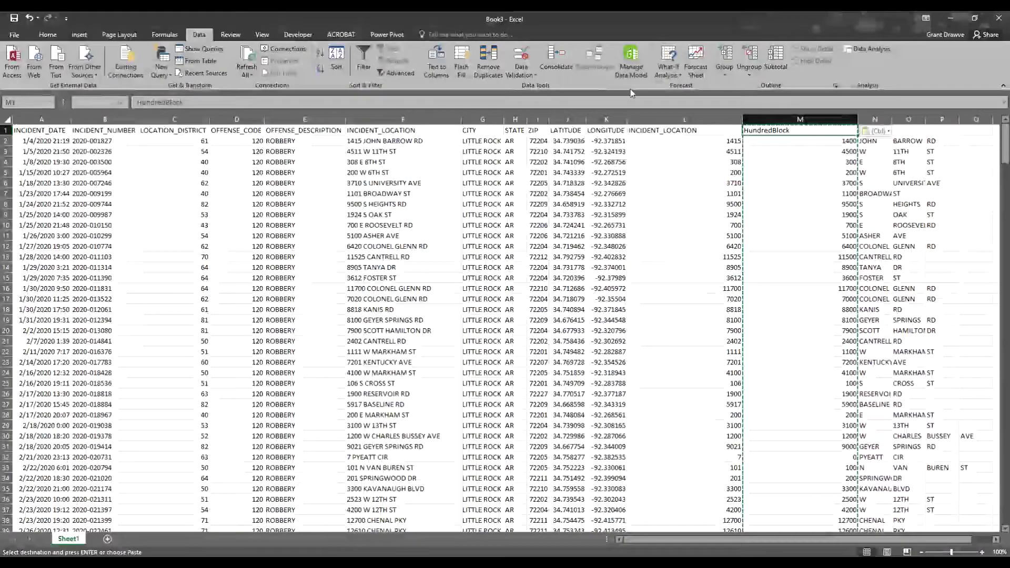
Insert a new column before the street numbers and enter HundredBlockAddress as its header in L1
right_click(662, 120)
left_click(686, 194)
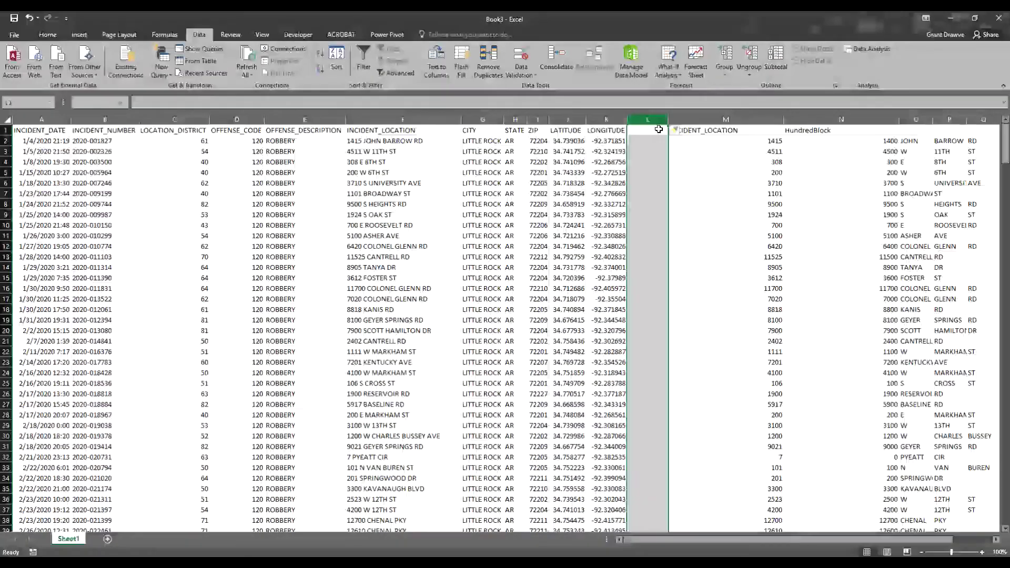
type("huNDRED")
key("BackSpace")
key("BackSpace")
key("BackSpace")
key("BackSpace")
key("BackSpace")
key("BackSpace")
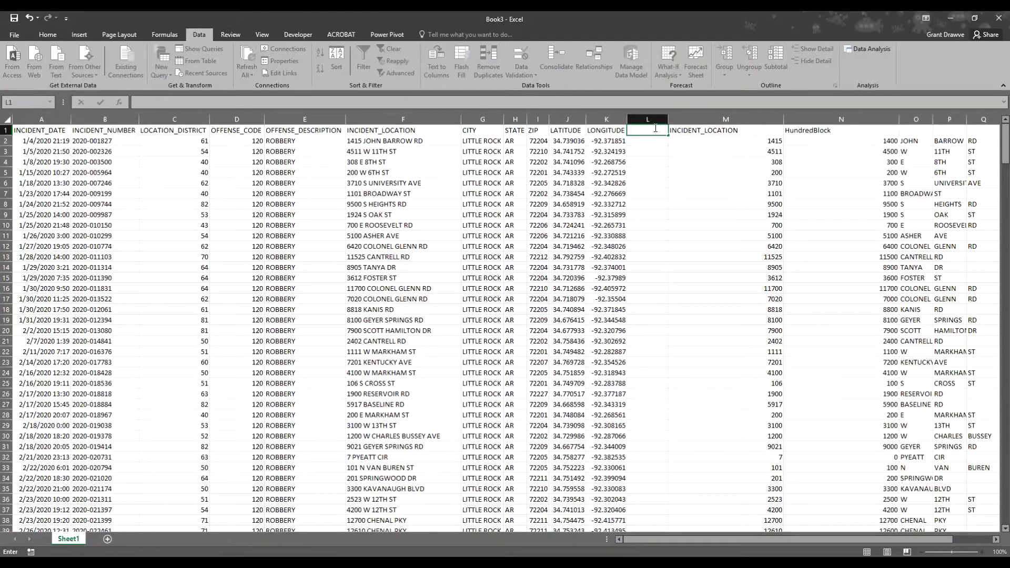
type("HundredBlock")
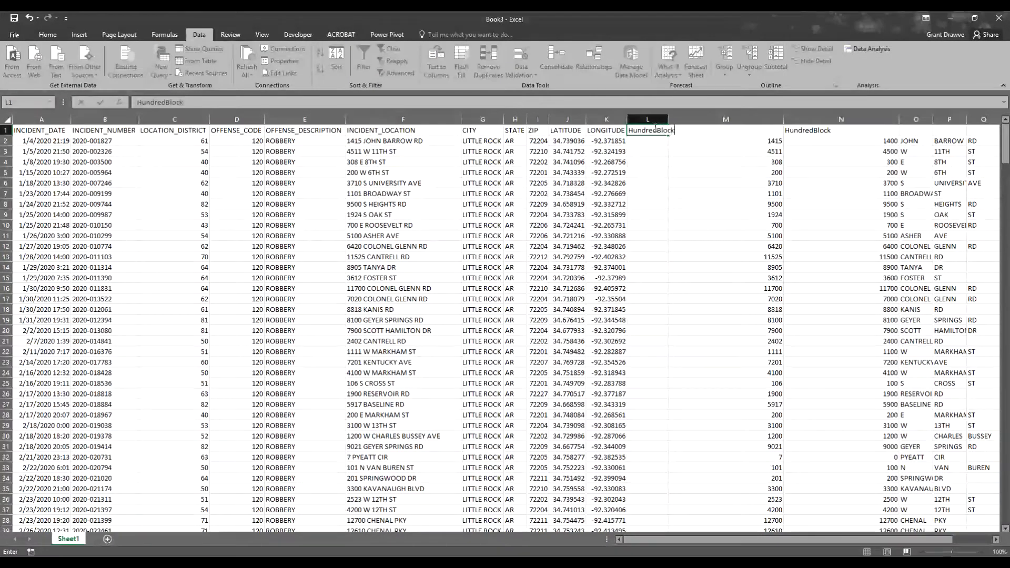
key("Return")
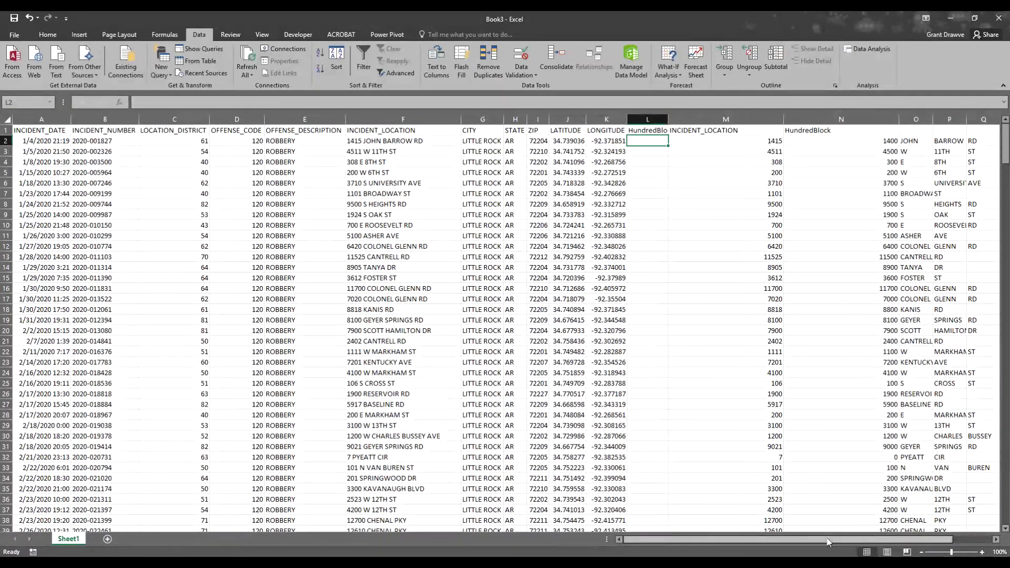
Enter =CONCATENATE(N2," ",O2," ",P2," ",Q2," ",R2," ",S2) in L2 to join the hundred block with the street name parts
left_click_drag(827, 541, 864, 541)
type("=concatenate")
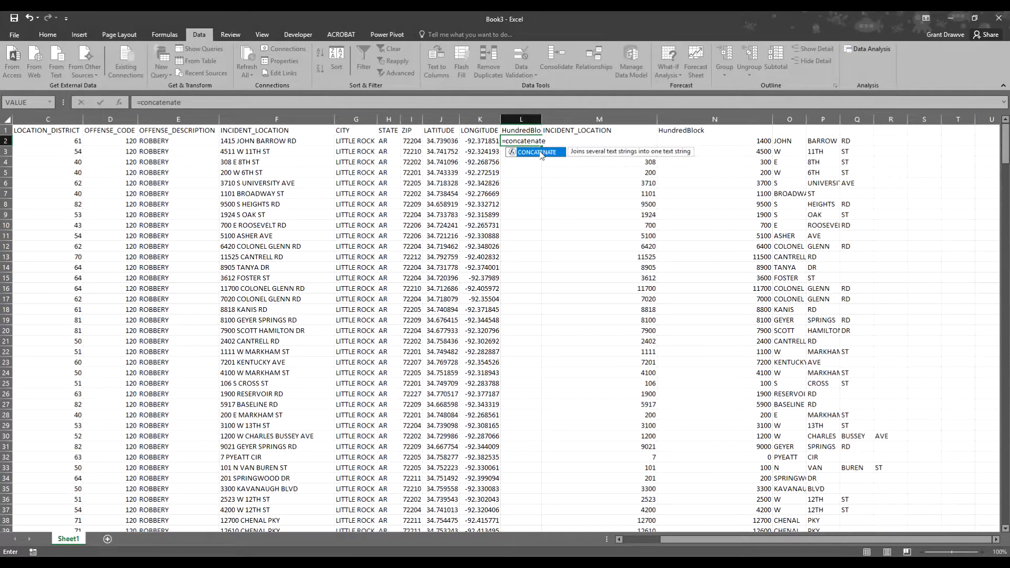
type("(")
left_click(688, 139)
type(",")
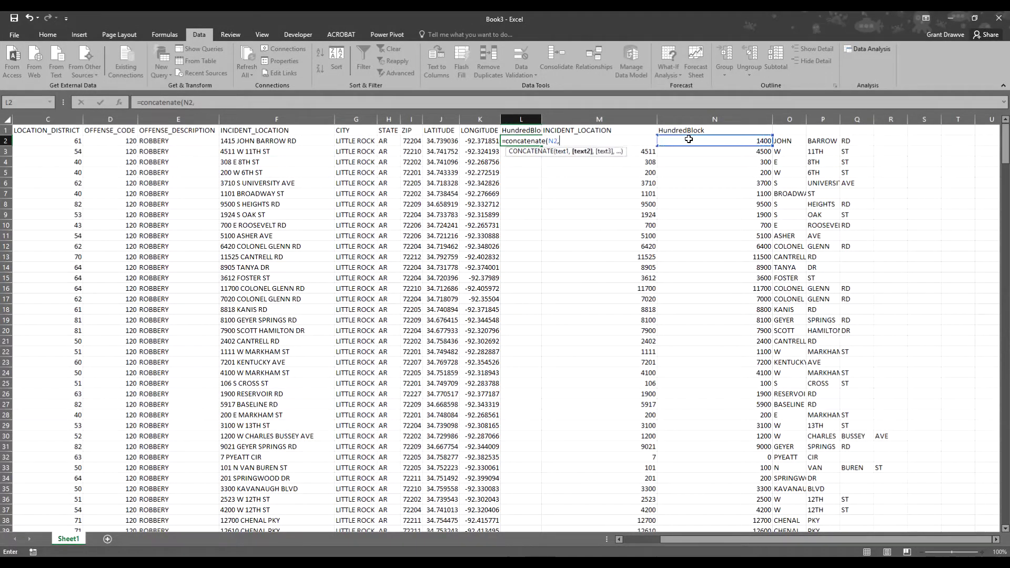
type("\" \"")
type(",")
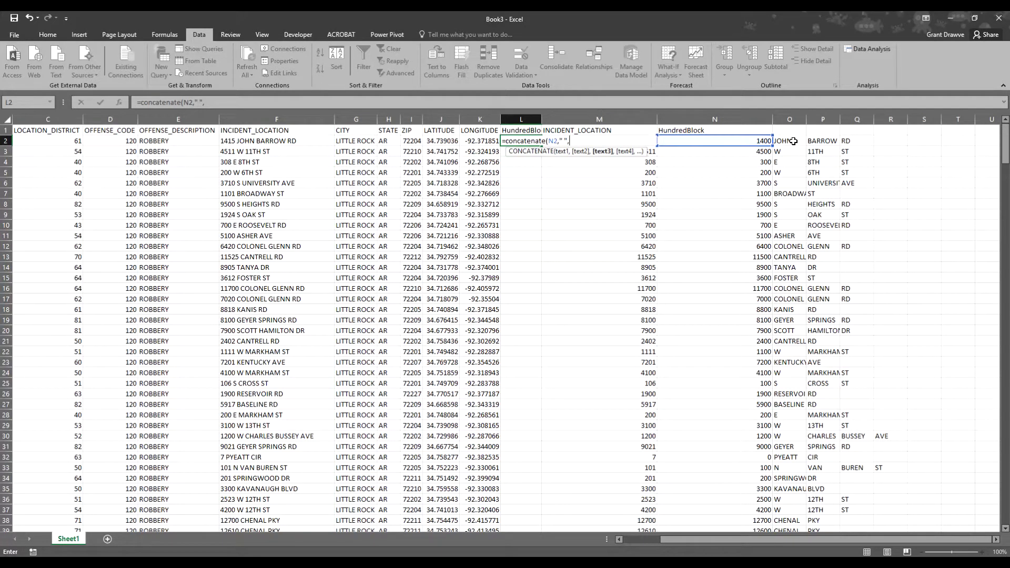
left_click(793, 141)
type(",")
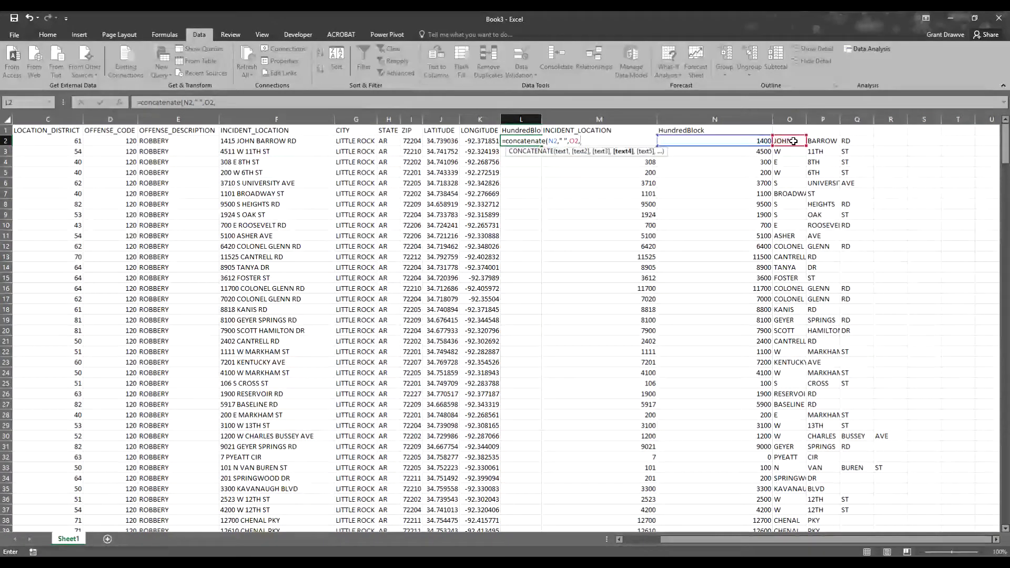
type("\" \",")
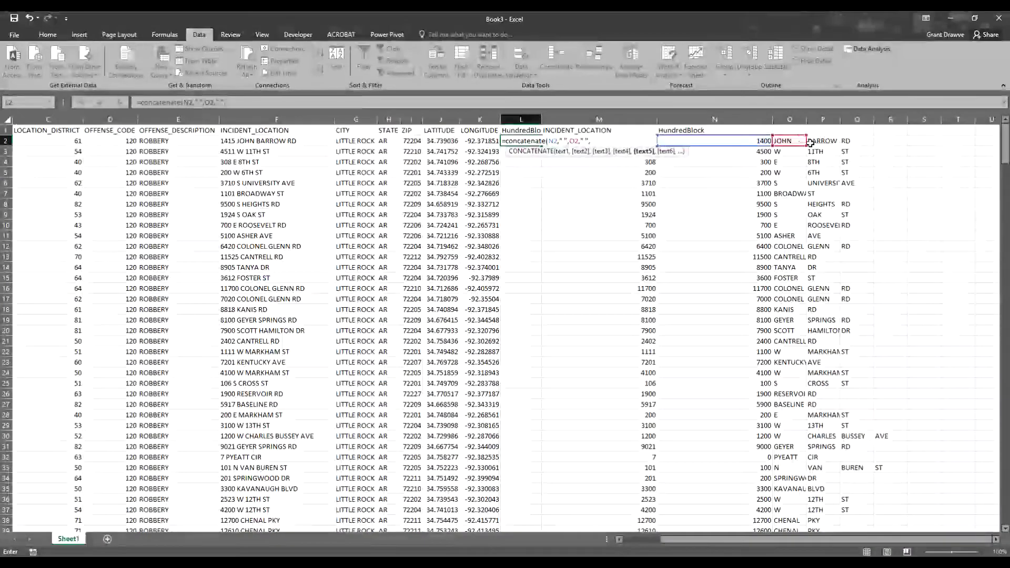
left_click(823, 141)
type(",\" \",")
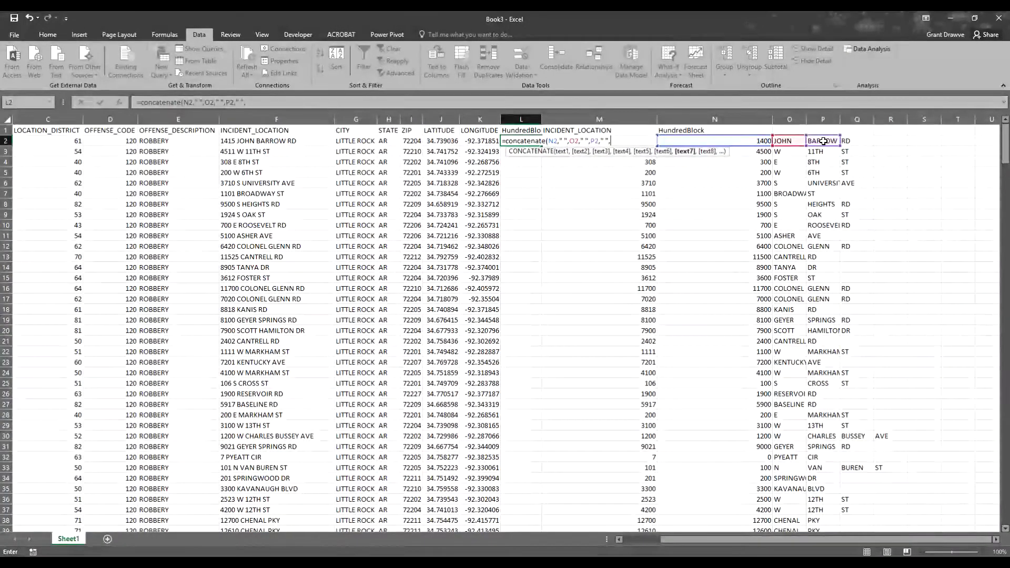
left_click(852, 140)
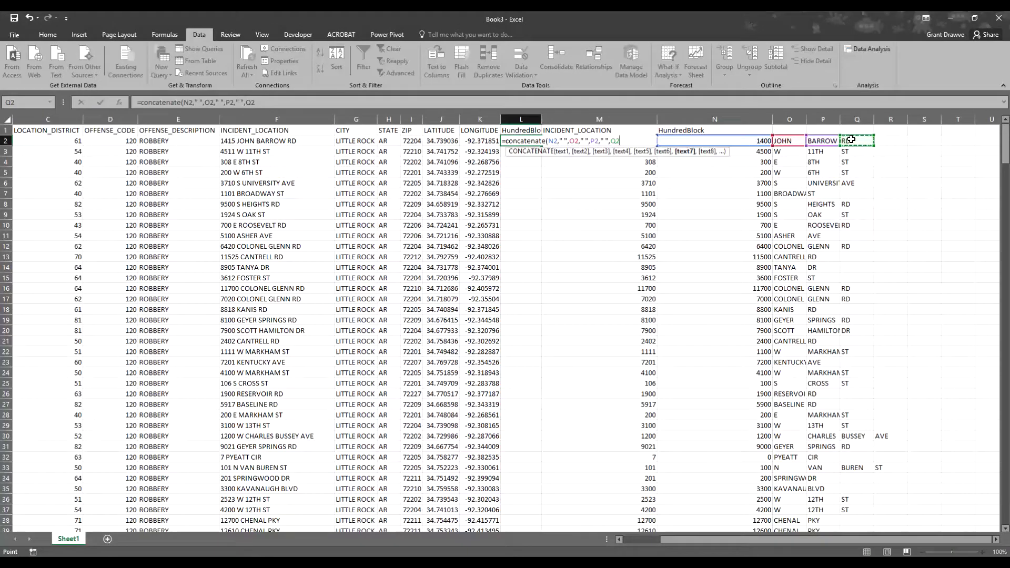
type(",\" \",")
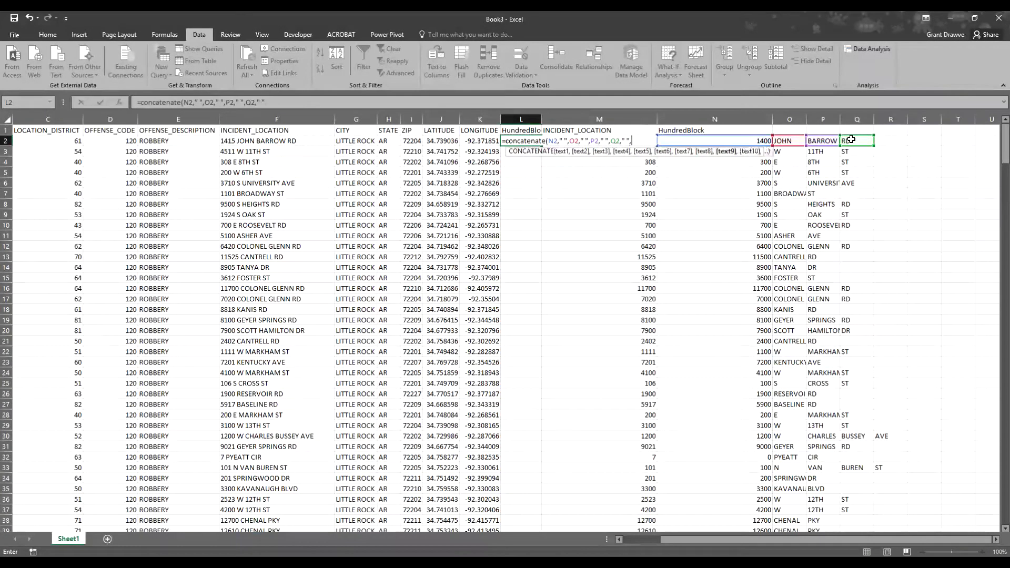
left_click(892, 138)
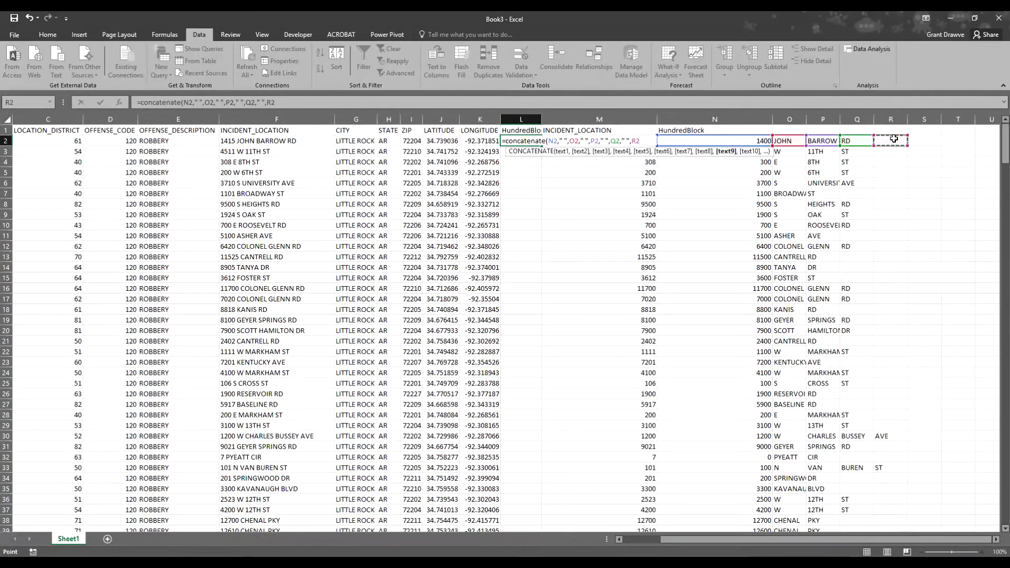
type(",\" \",")
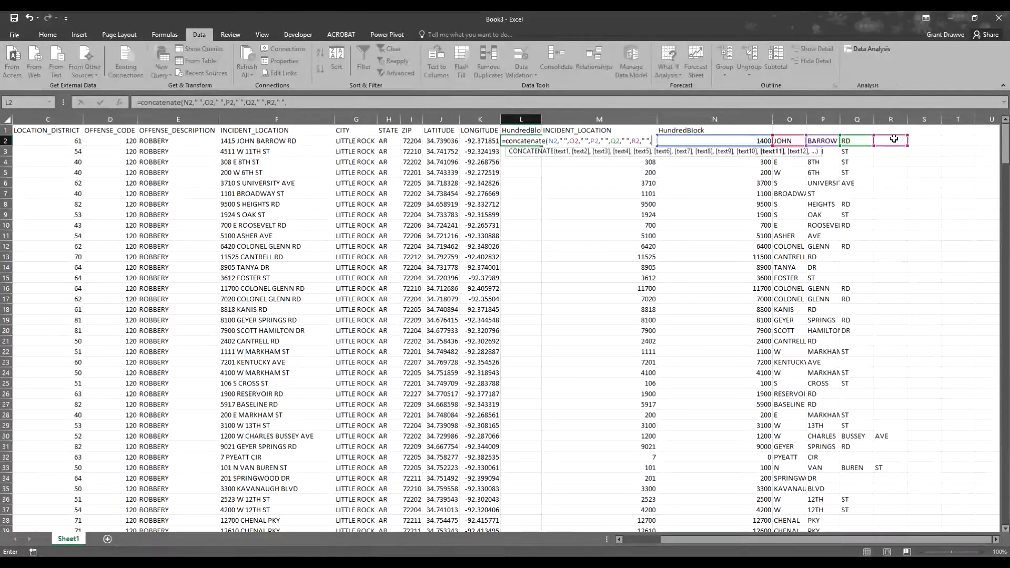
left_click(927, 141)
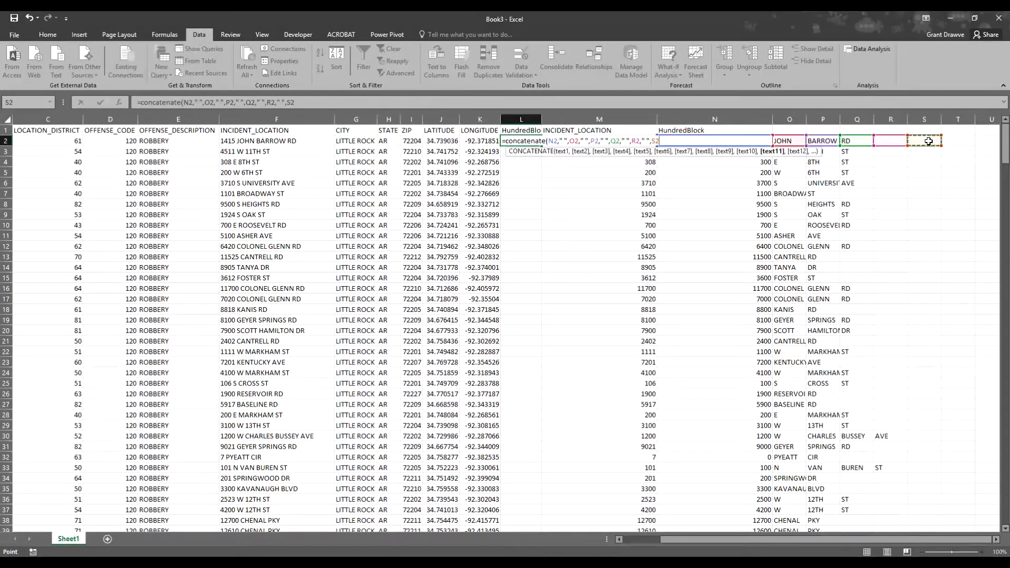
key("Return")
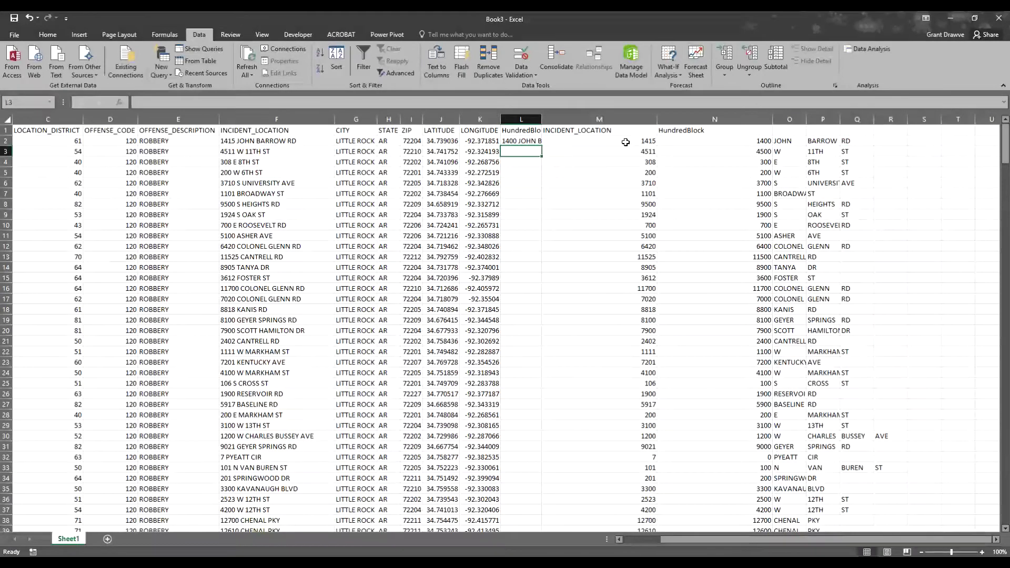
Fill the L2 formula down the HundredBlockAddress column for all records and widen the column to fit its contents
double_click(542, 119)
left_click(570, 141)
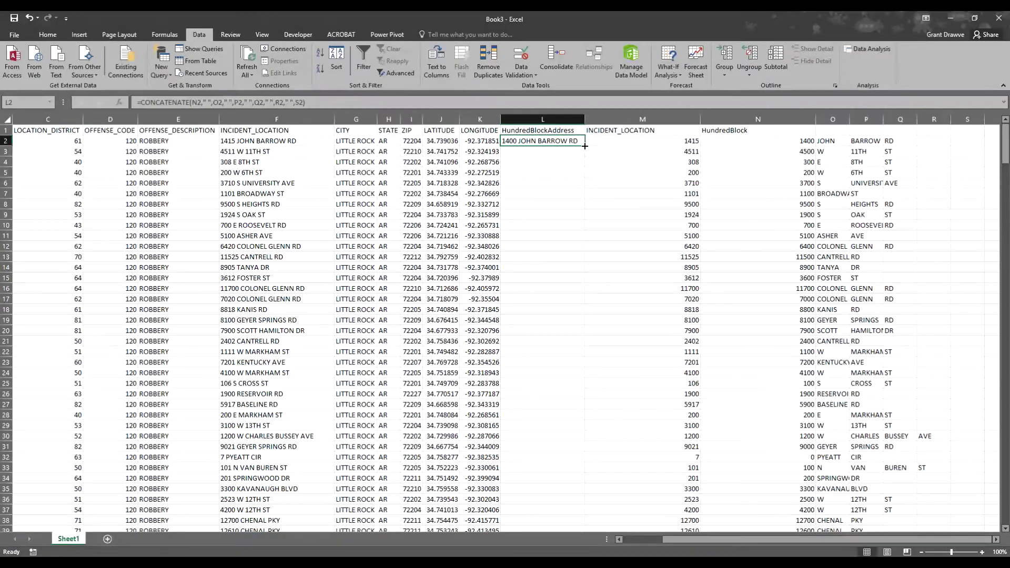
double_click(584, 145)
double_click(583, 119)
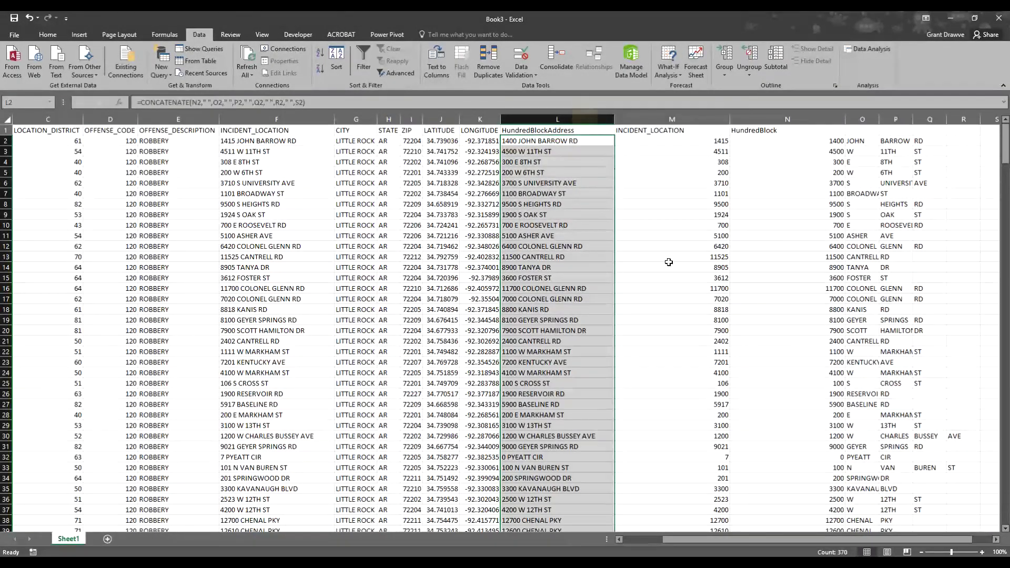
Examine the combined hundred-block addresses down the records for leftover unit numbers or other errors
scroll(770, 358, "down", 3)
scroll(773, 363, "down", 14)
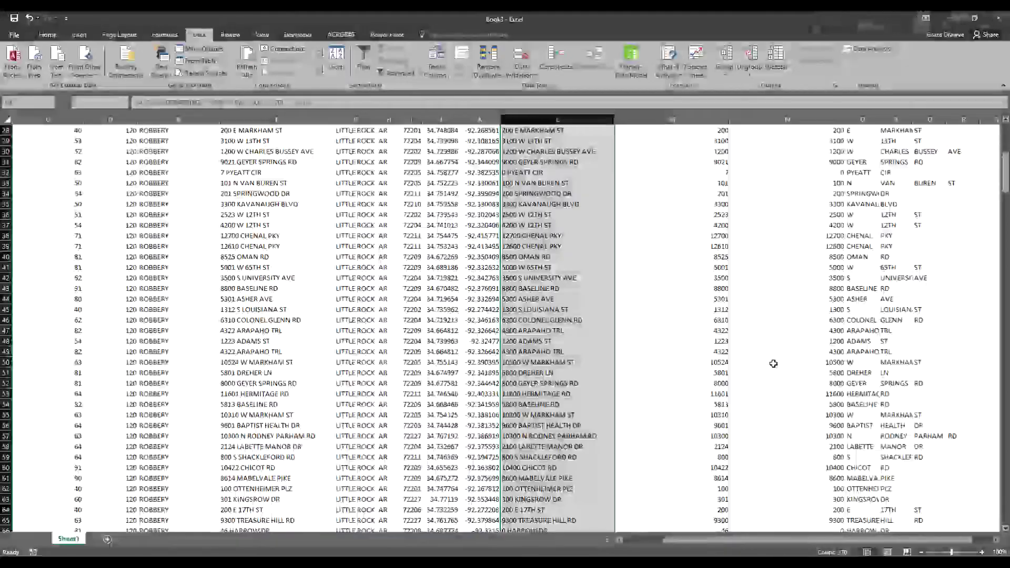
scroll(773, 363, "down", 13)
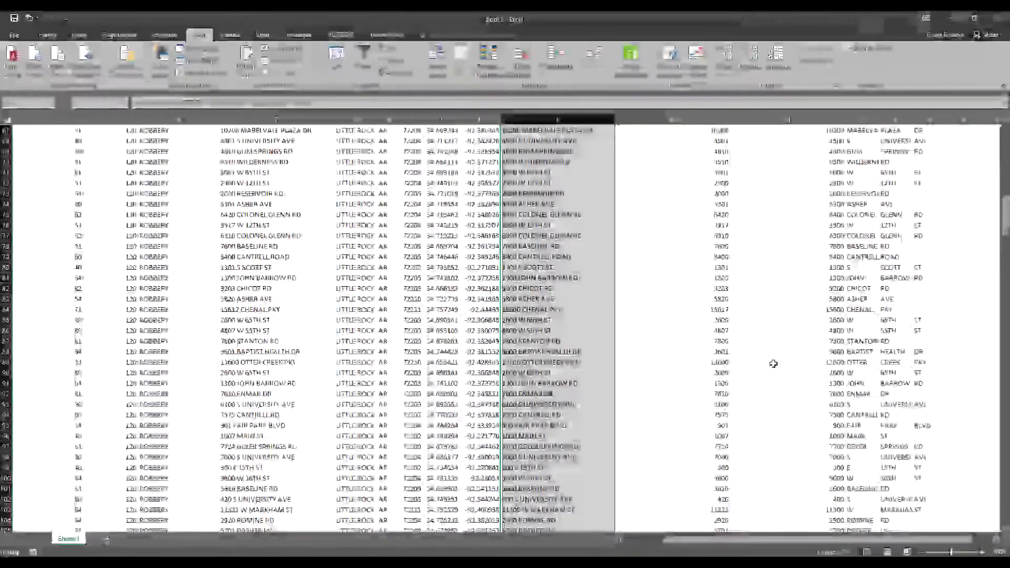
scroll(773, 364, "down", 10)
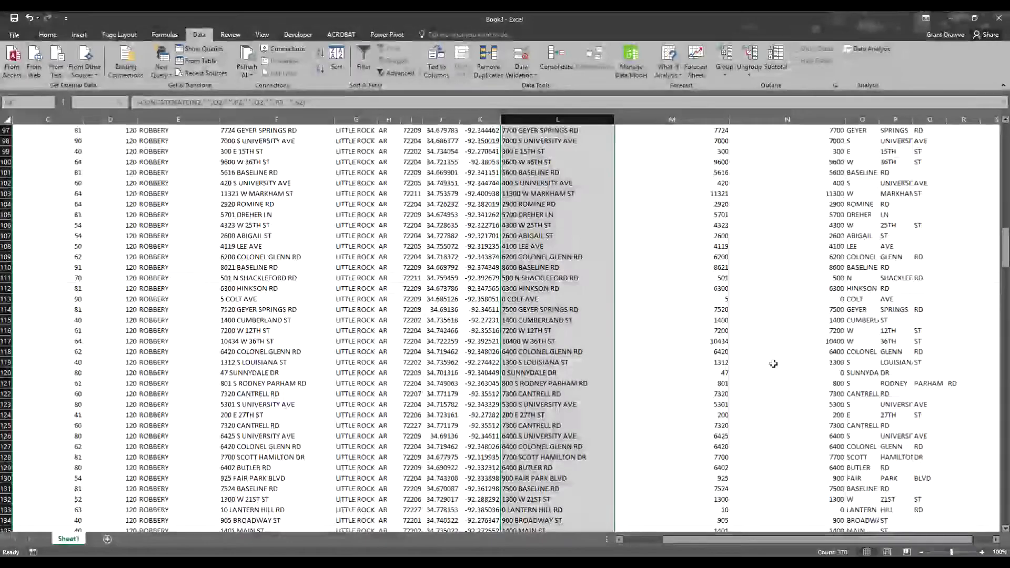
scroll(773, 363, "down", 14)
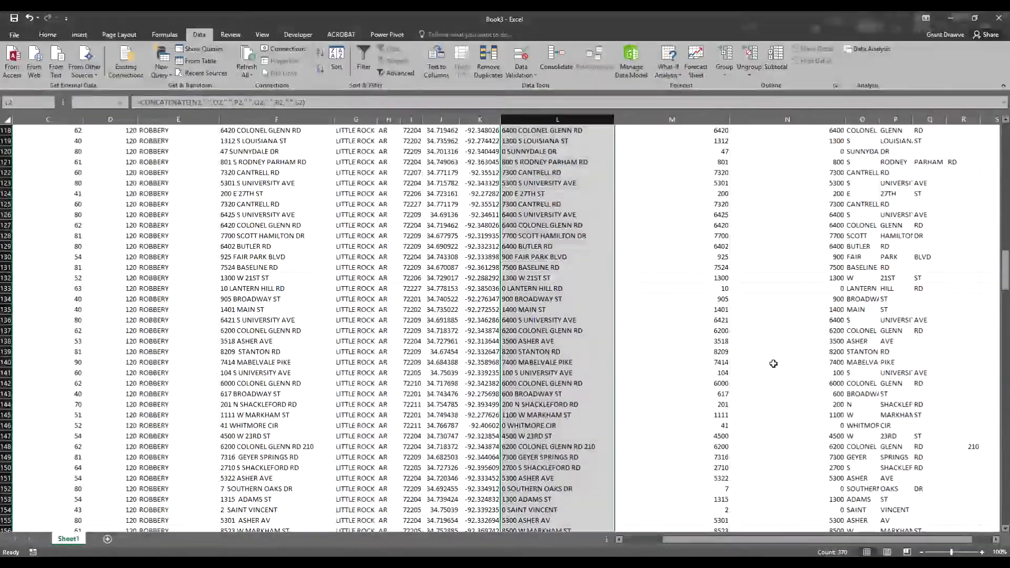
scroll(773, 364, "down", 17)
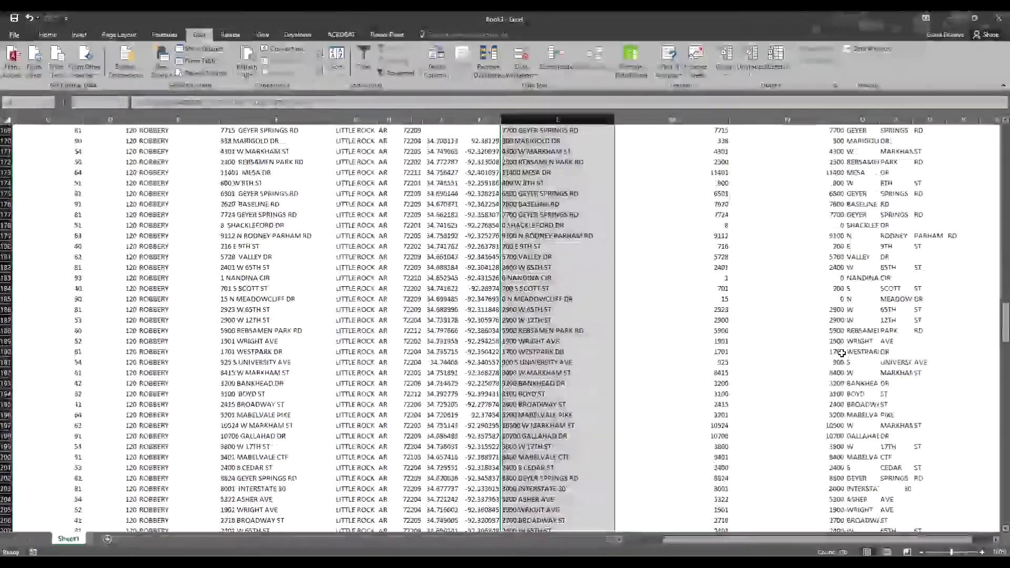
scroll(842, 352, "down", 6)
scroll(886, 341, "down", 4)
scroll(886, 341, "down", 4)
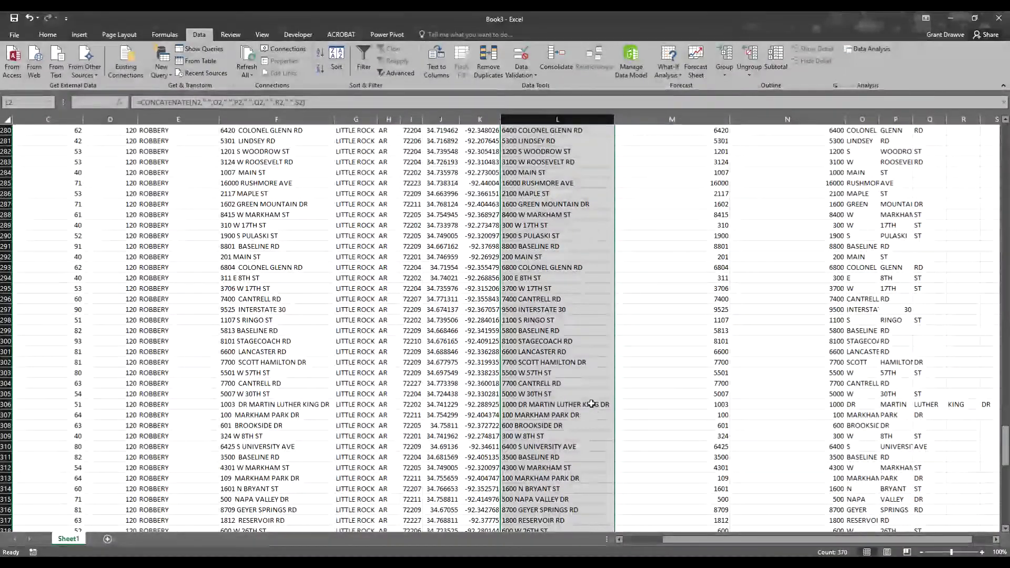
scroll(591, 404, "down", 9)
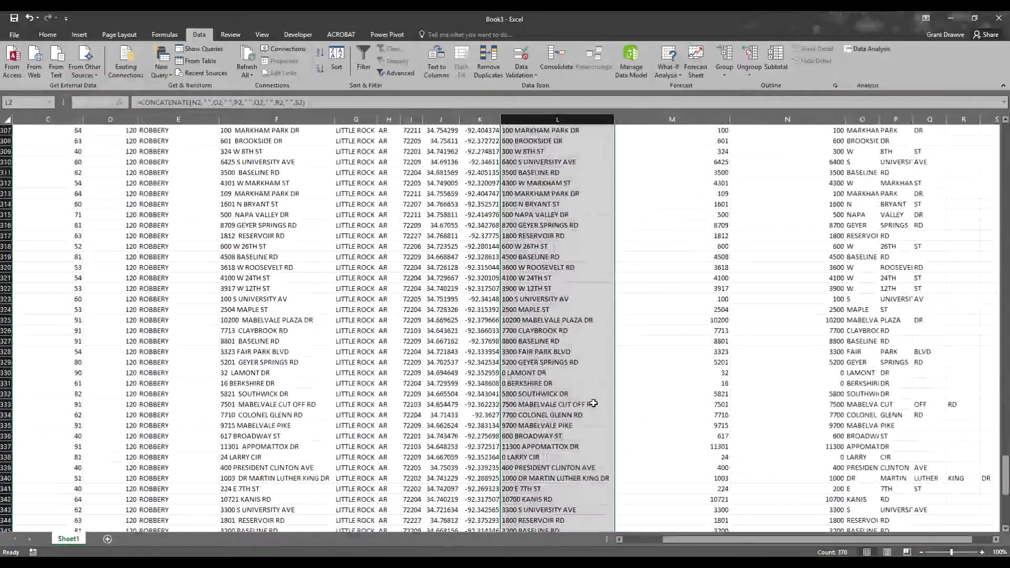
scroll(592, 404, "down", 4)
scroll(592, 403, "down", 2)
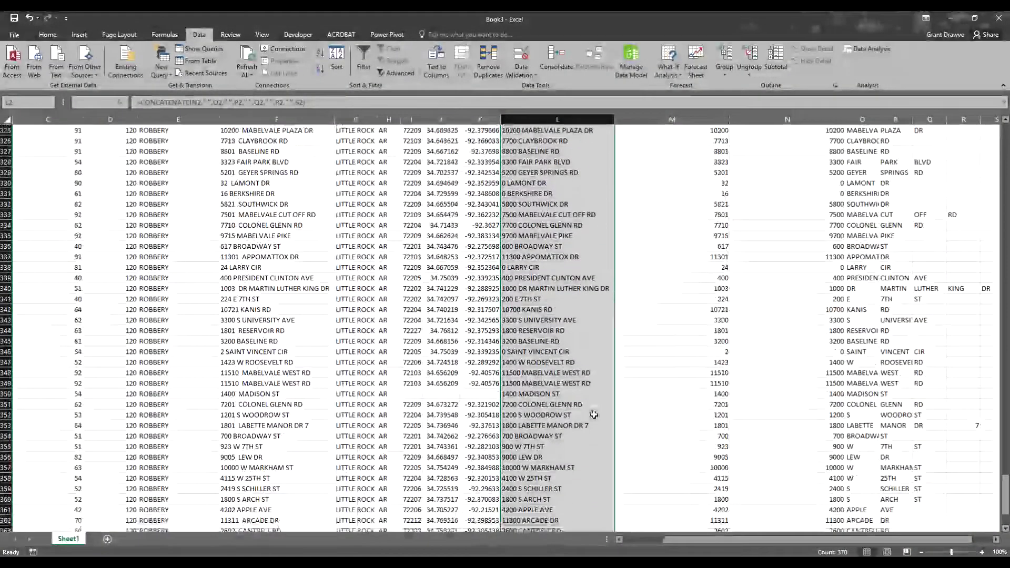
Clear the stray unit number 7 in R353 from the Labette Manor address and check the remaining records below
left_click(959, 424)
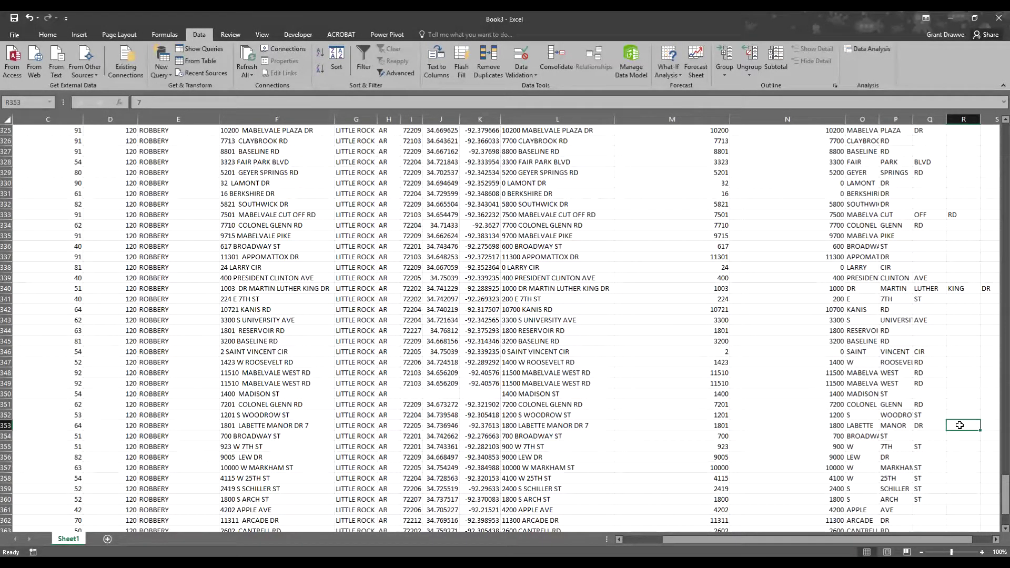
scroll(712, 435, "down", 4)
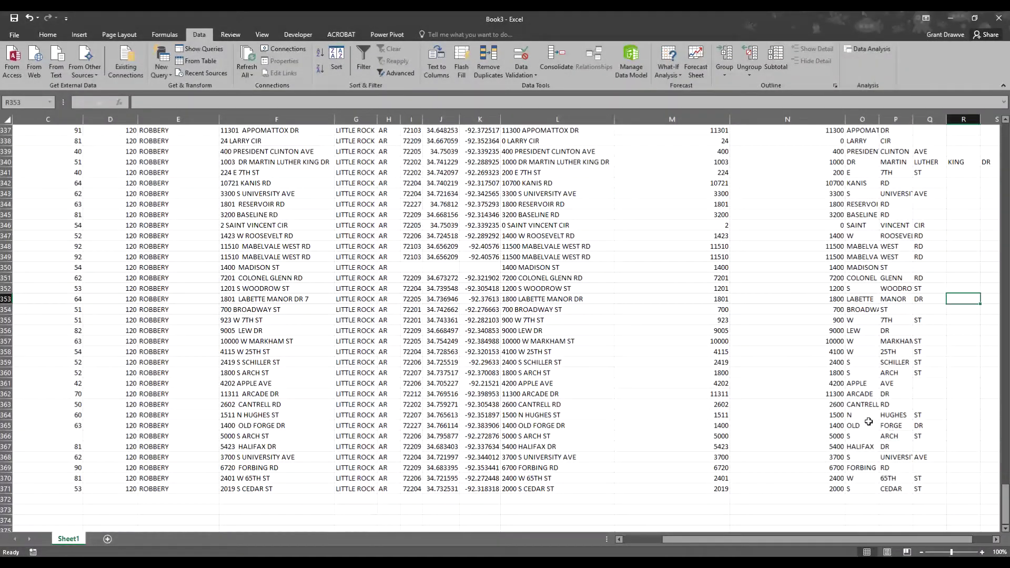
Clear the stray unit number 210 in R148 from the Colonel Glenn Rd address and check the remaining records above
scroll(963, 339, "up", 13)
scroll(963, 340, "up", 15)
scroll(963, 339, "up", 5)
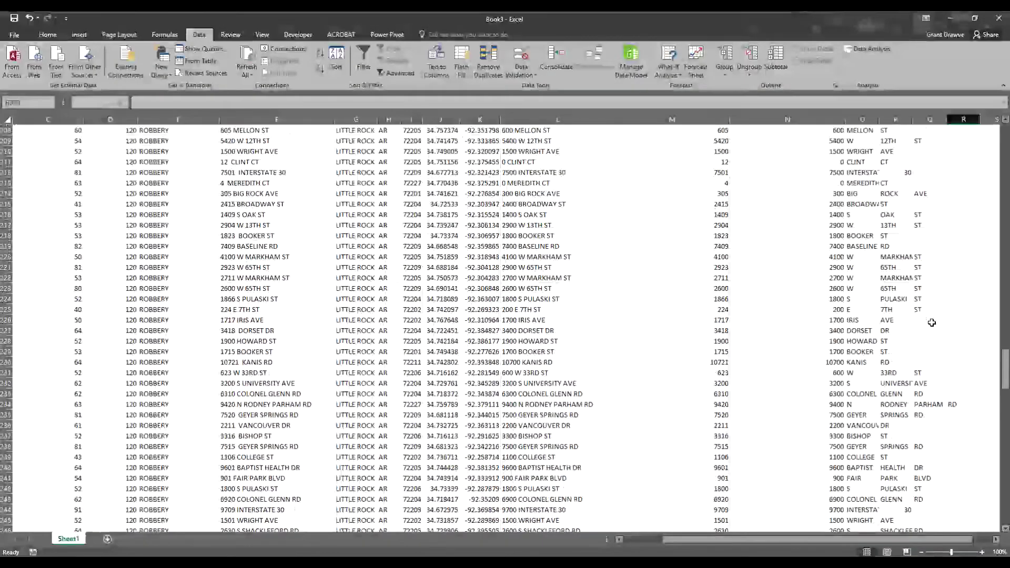
scroll(931, 322, "up", 8)
scroll(912, 298, "up", 20)
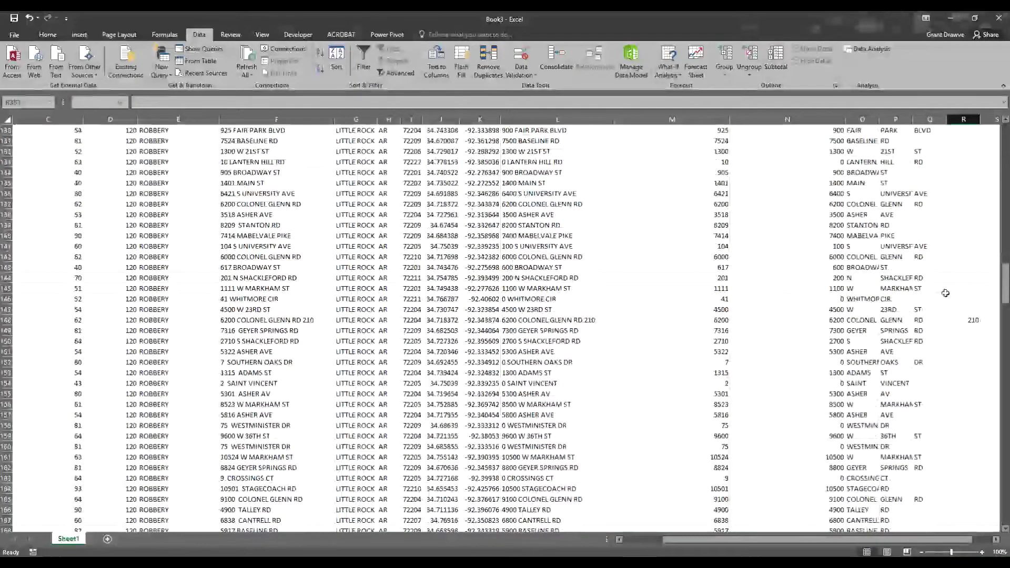
left_click(956, 319)
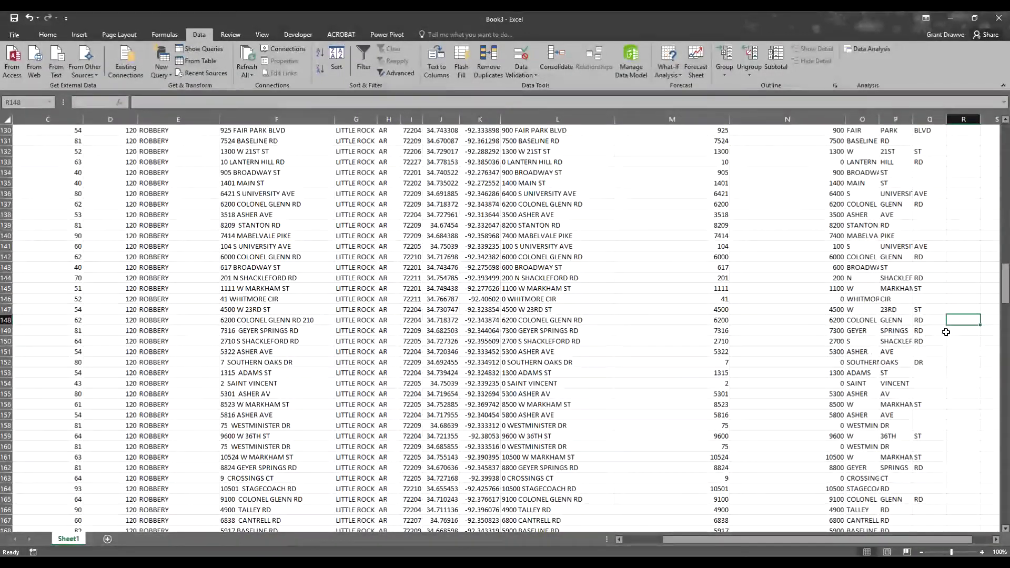
scroll(945, 331, "up", 10)
scroll(945, 332, "up", 8)
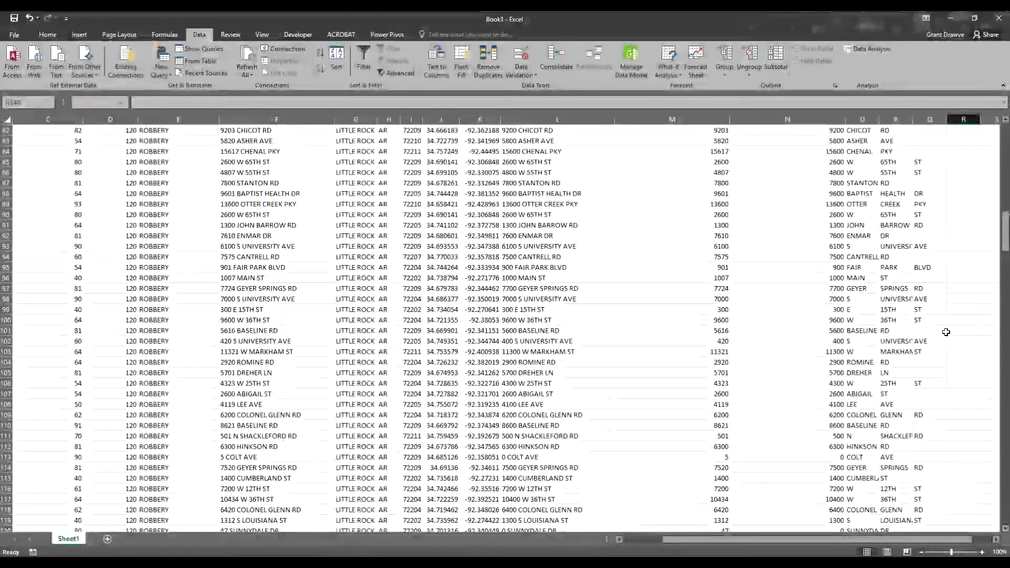
scroll(945, 332, "up", 10)
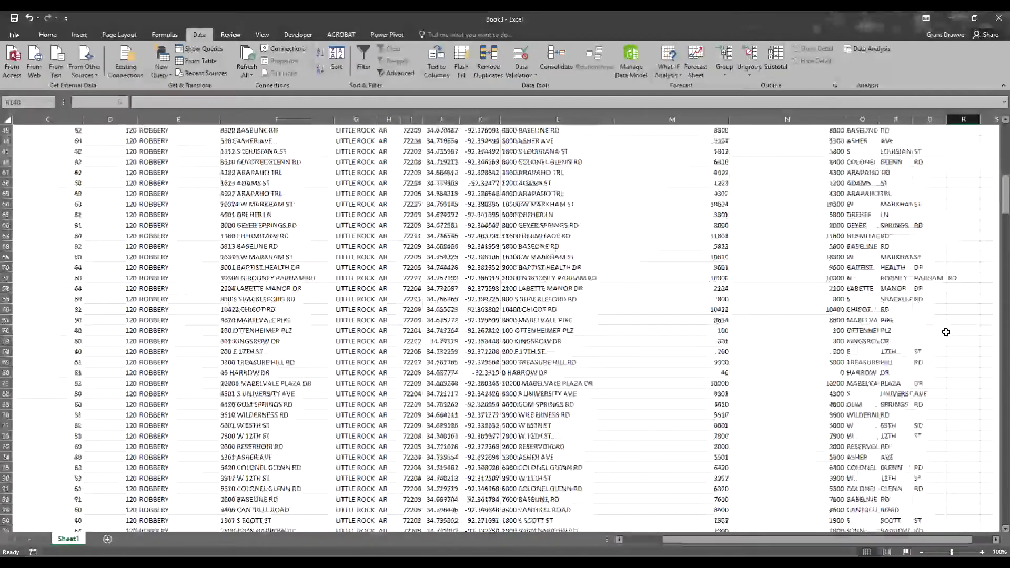
scroll(945, 332, "up", 9)
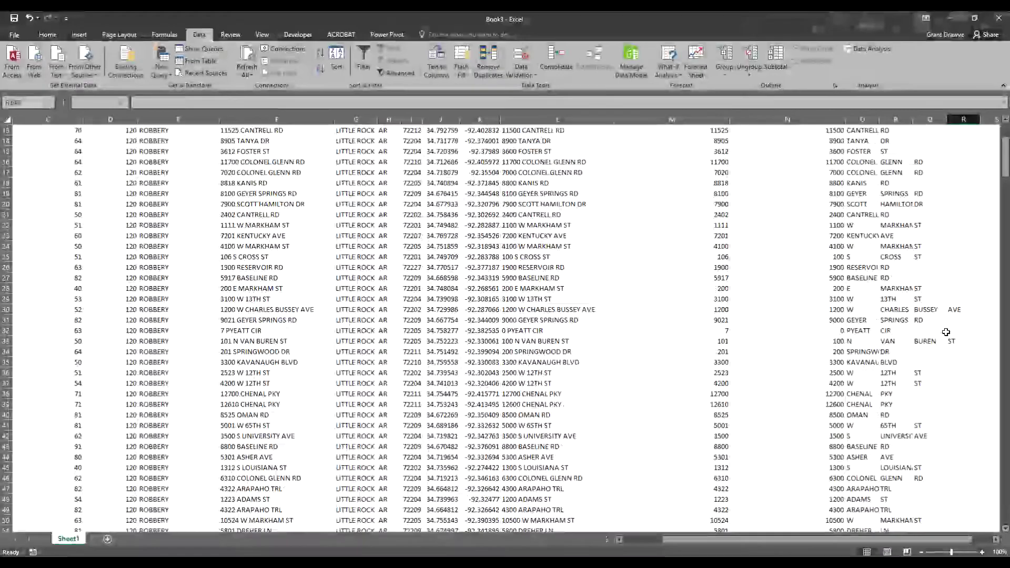
Replace the formulas in the HundredBlockAddress column with their values by copying the column and pasting it over itself as values
left_click(546, 120)
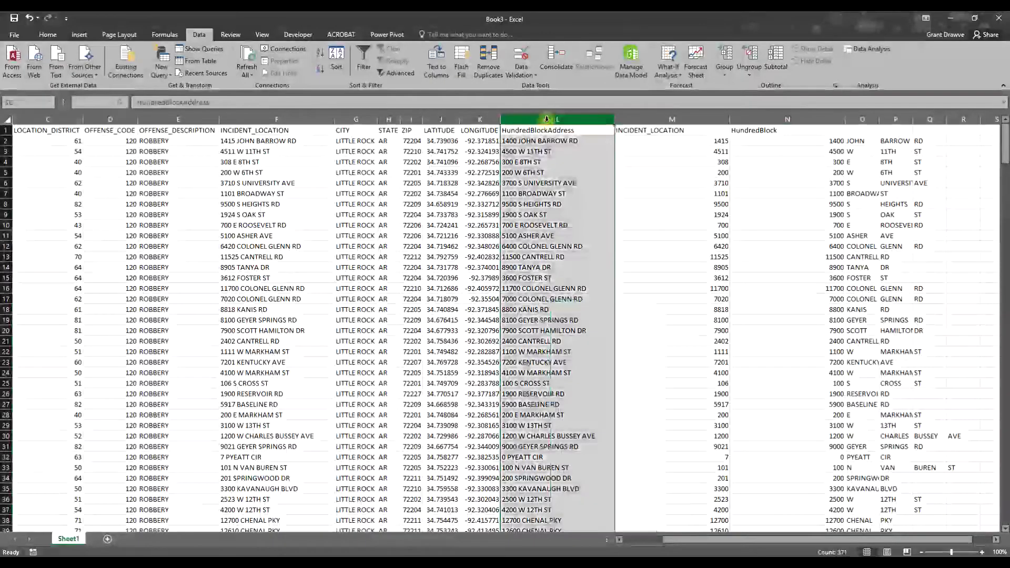
right_click(546, 122)
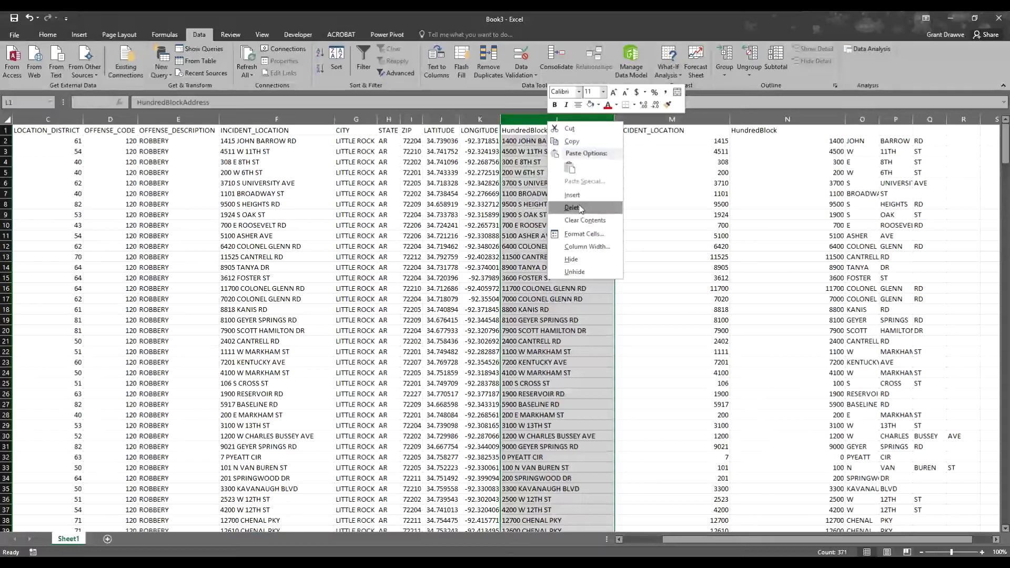
left_click(571, 142)
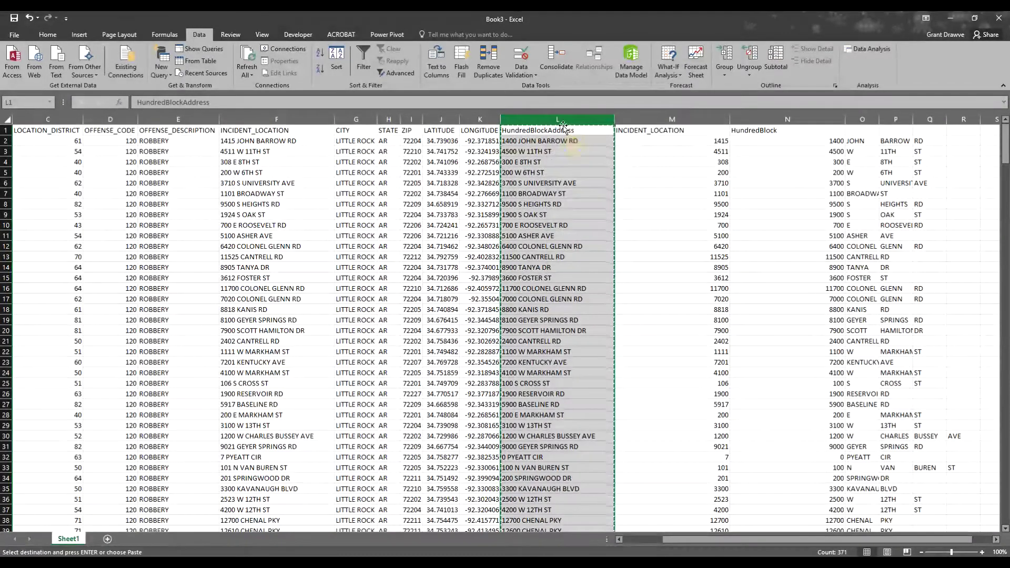
right_click(565, 125)
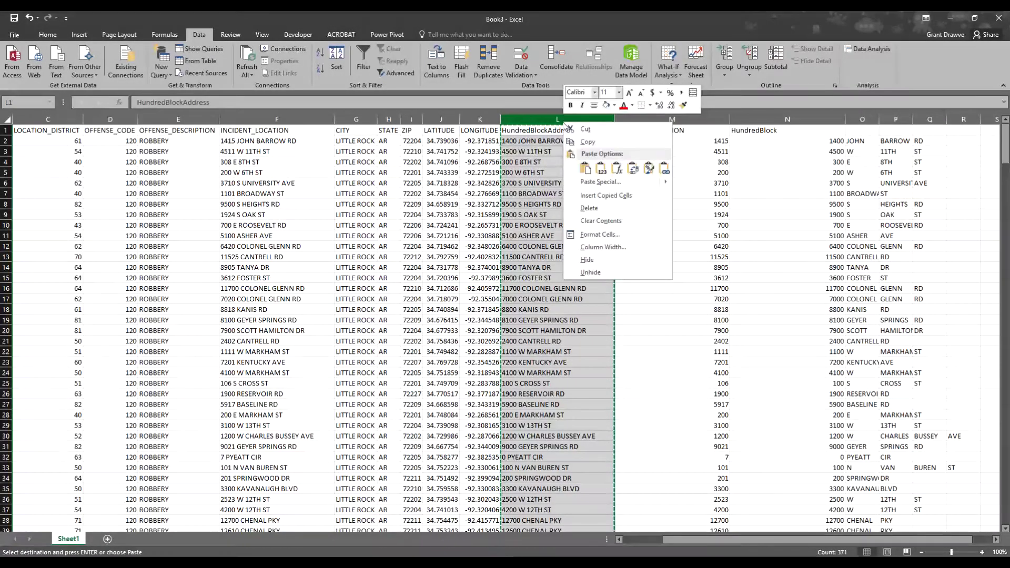
left_click(601, 169)
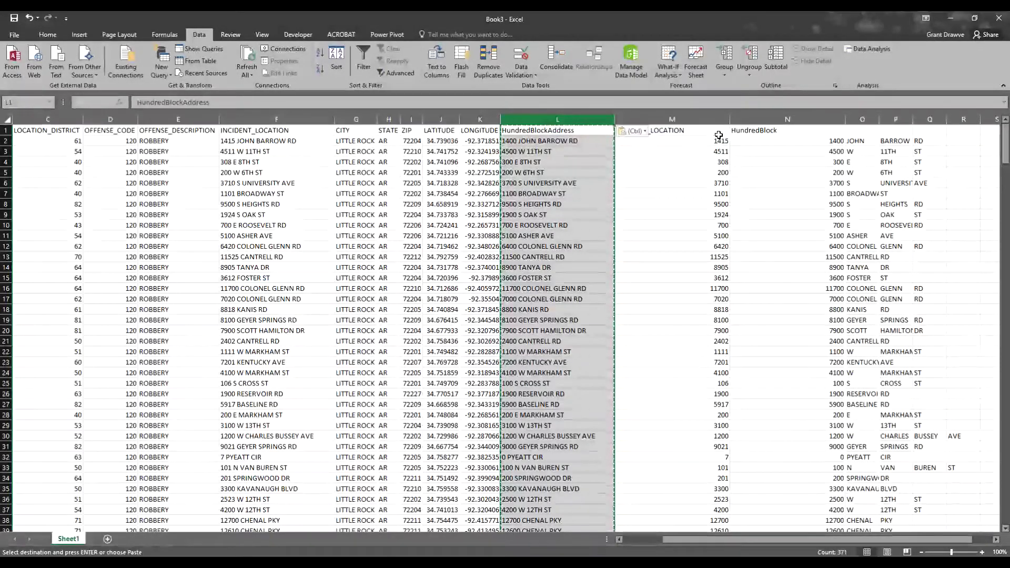
Rename the worksheet Sheet1 as Robbery2020
double_click(73, 538)
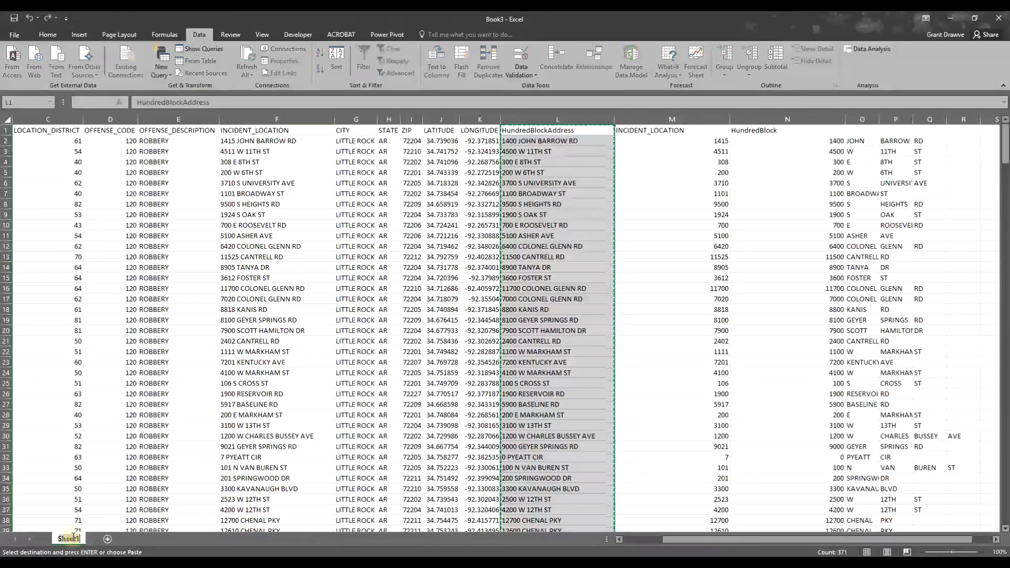
type("Robbery2020")
key("Return")
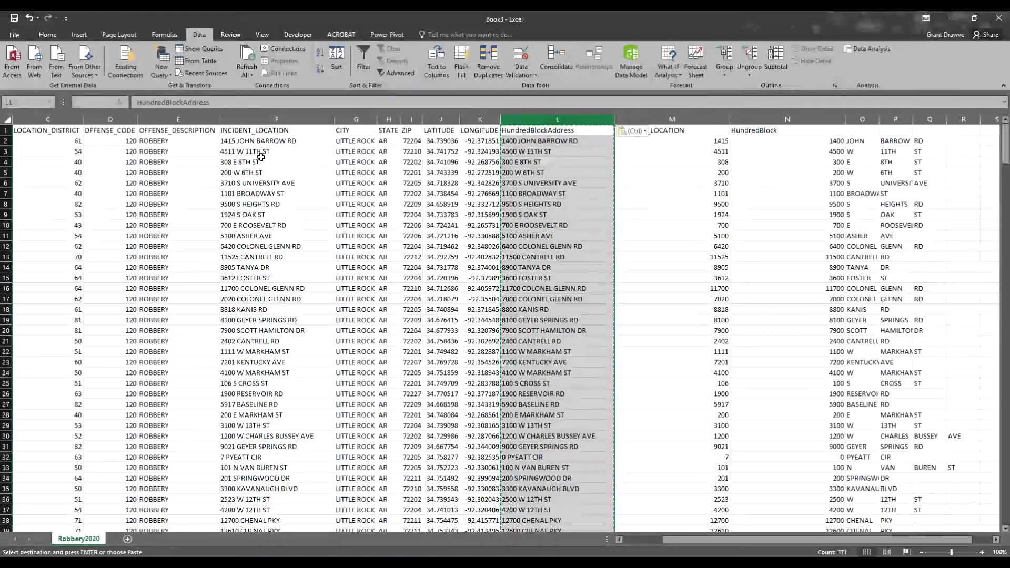
Sort the whole Robbery2020 sheet by HundredBlockAddress from A to Z, treating the first row as headers
left_click(30, 131)
left_click_drag(815, 540, 773, 540)
left_click(8, 121)
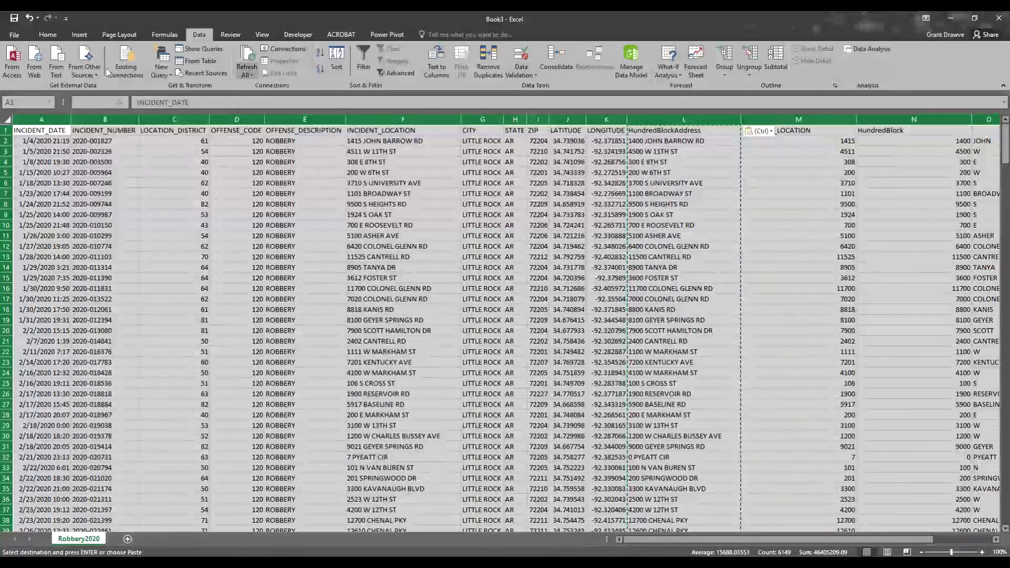
left_click(48, 34)
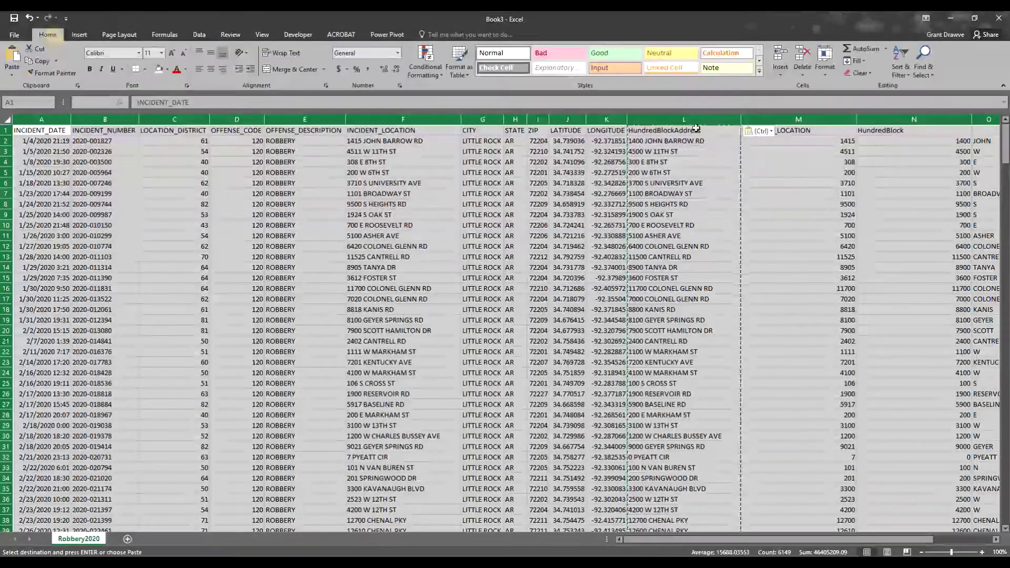
left_click(898, 68)
left_click(927, 111)
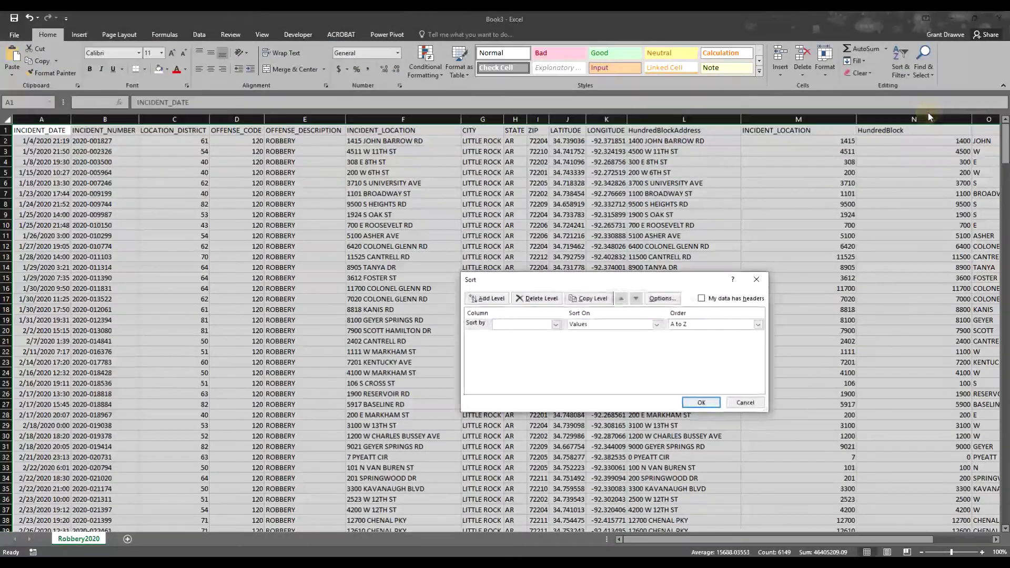
left_click(715, 300)
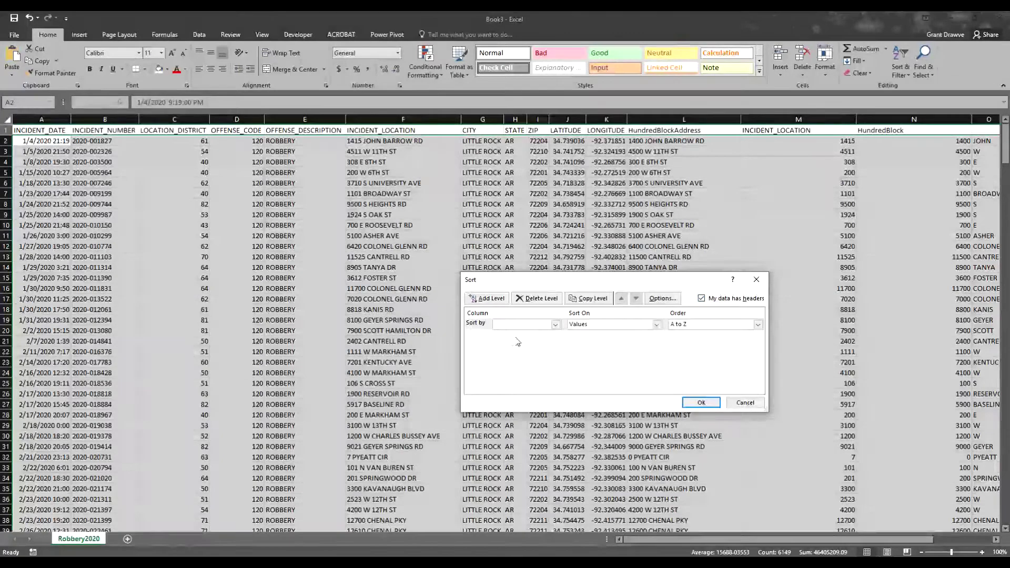
left_click(525, 324)
key("Up")
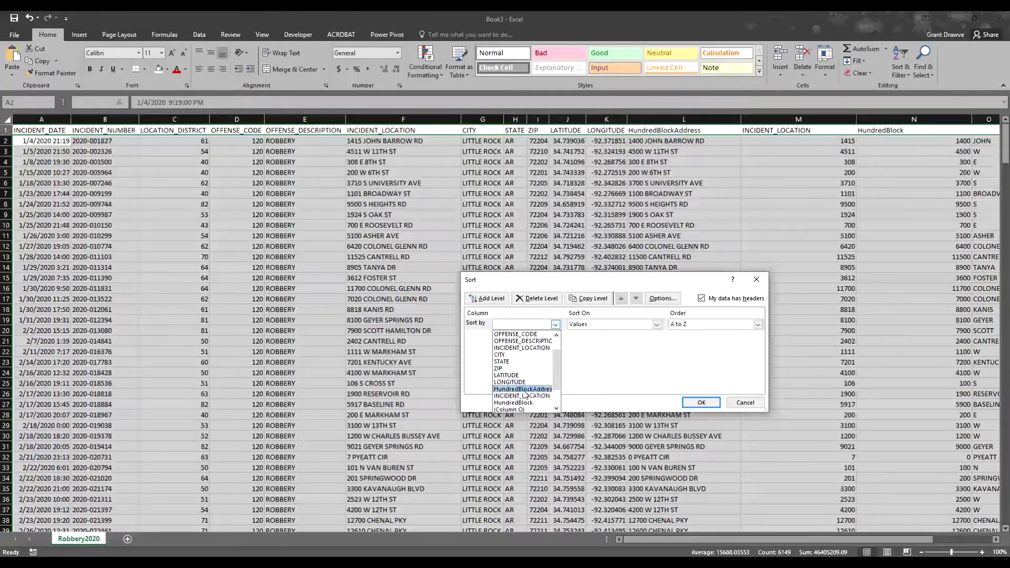
left_click(703, 403)
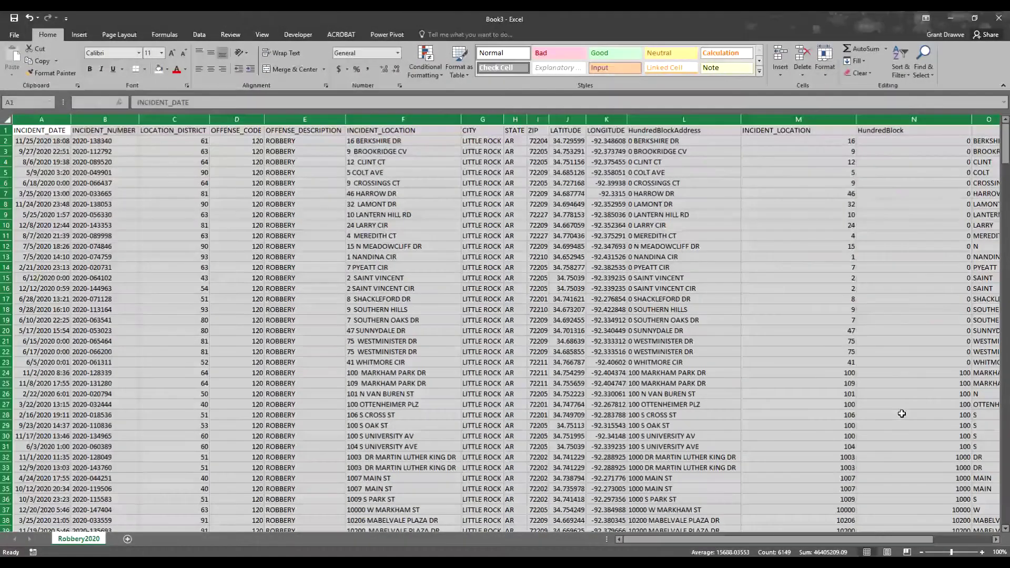
Examine the sorted hundred-block addresses through all records for inconsistent or wrongly split street names
left_click_drag(823, 539, 863, 537)
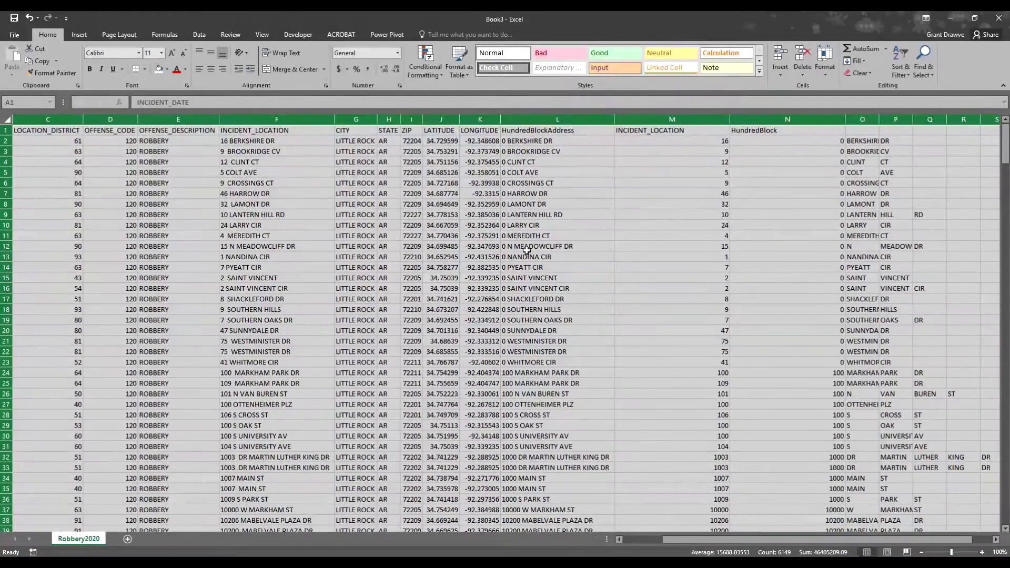
scroll(527, 436, "down", 7)
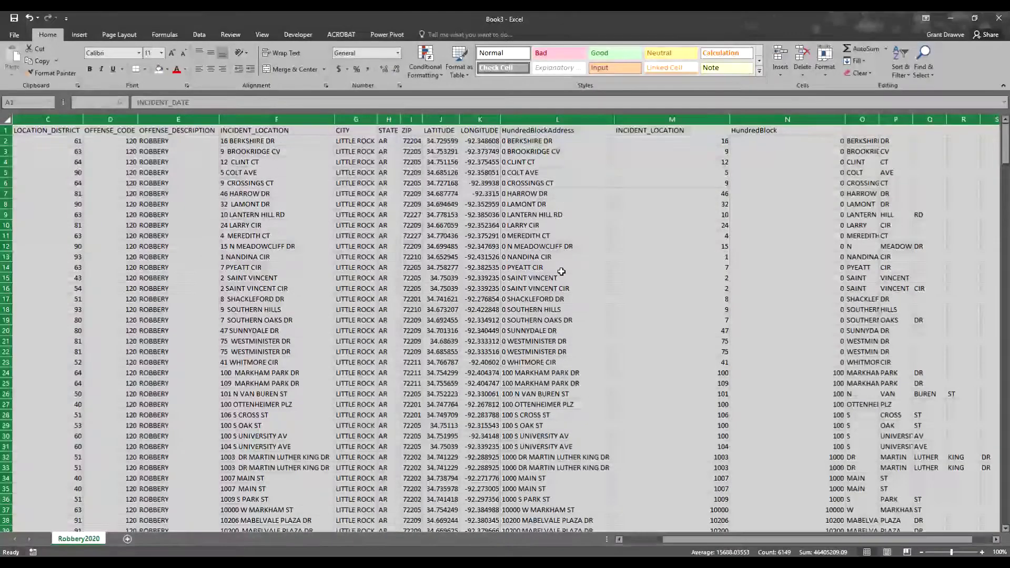
scroll(561, 272, "down", 20)
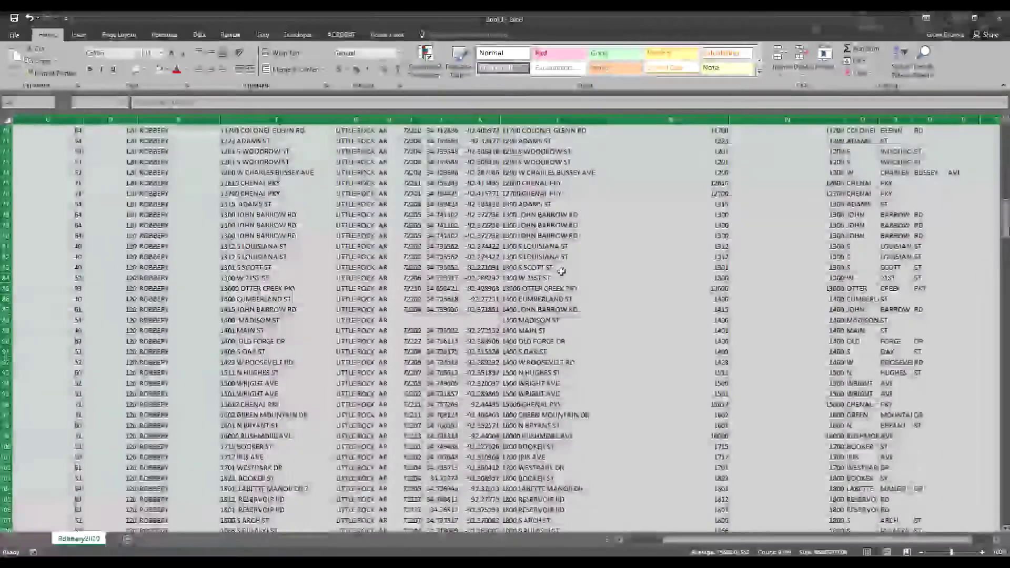
scroll(562, 271, "down", 20)
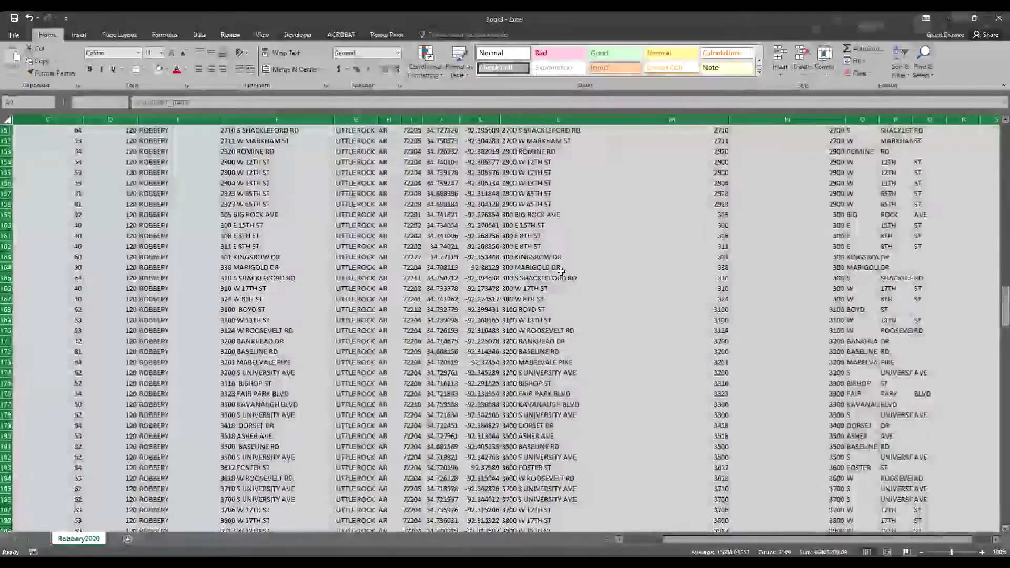
scroll(561, 271, "down", 20)
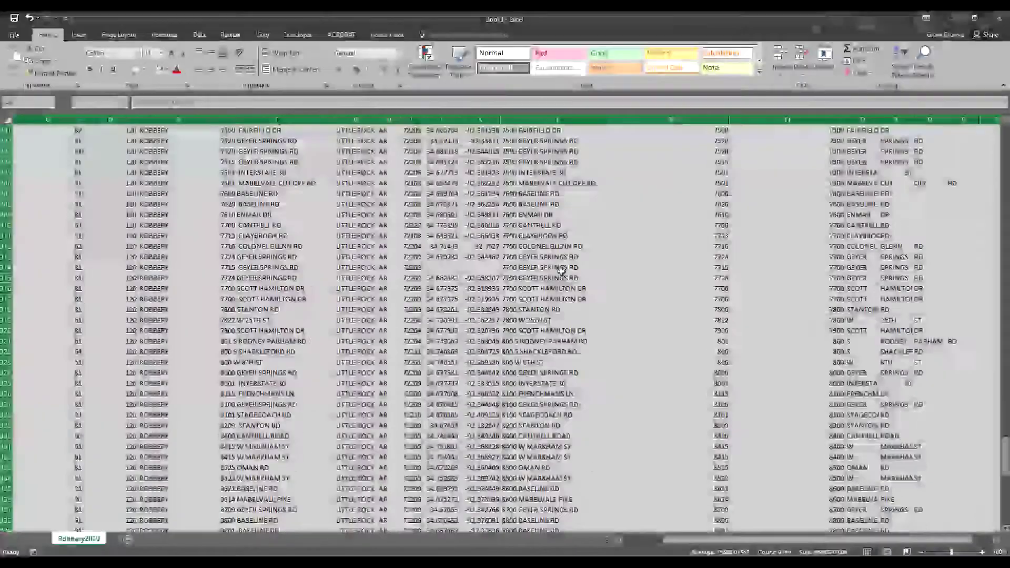
scroll(561, 271, "down", 9)
scroll(559, 271, "up", 6)
scroll(582, 350, "down", 3)
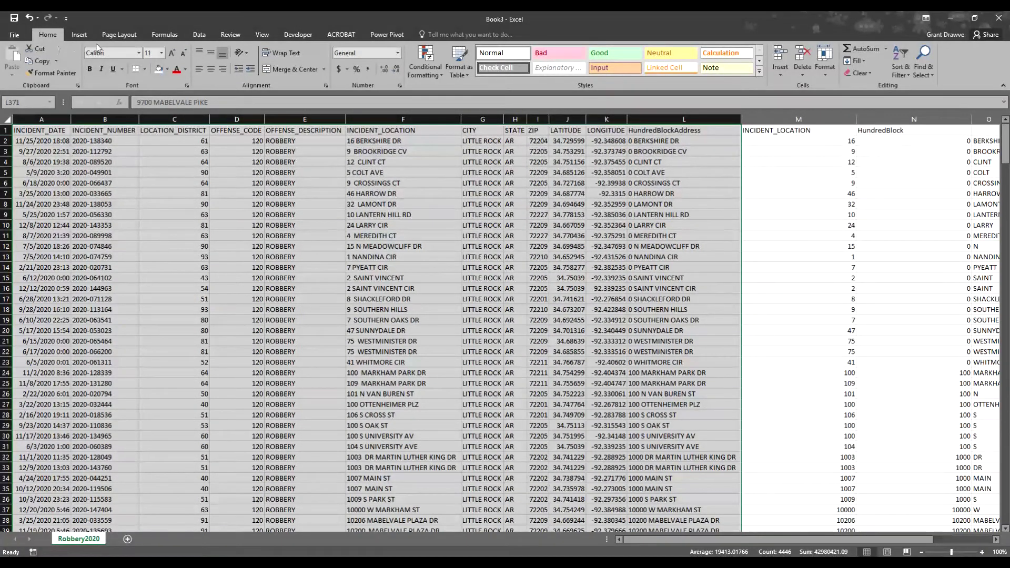
Create a PivotTable on a new worksheet from the Robbery2020 range A1:L371, covering INCIDENT_DATE through HundredBlockAddress
left_click(79, 34)
left_click(19, 55)
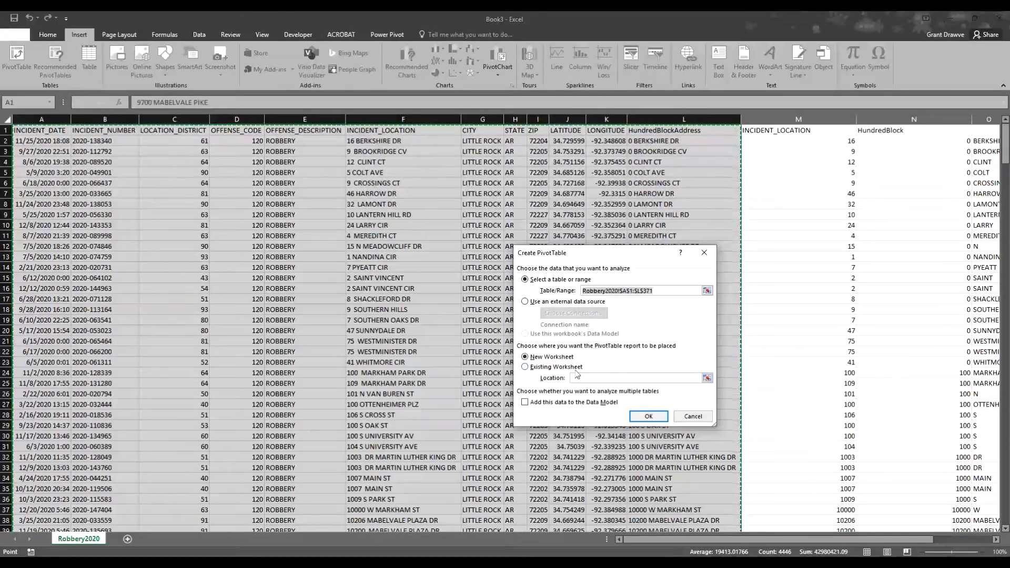
left_click(649, 416)
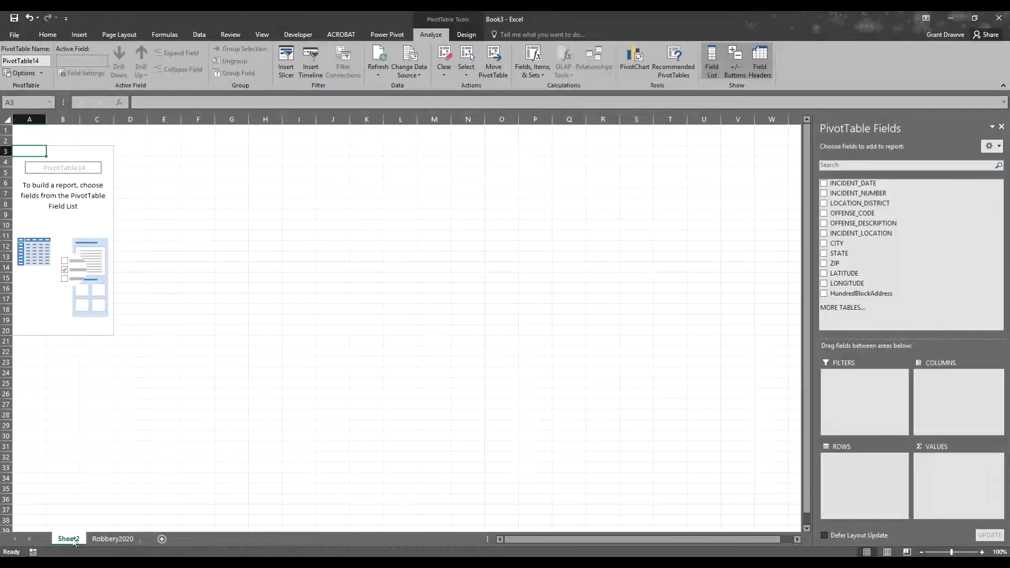
Place the new PivotTable sheet after Robbery2020 and rename it Pivot
left_click_drag(154, 537, 153, 538)
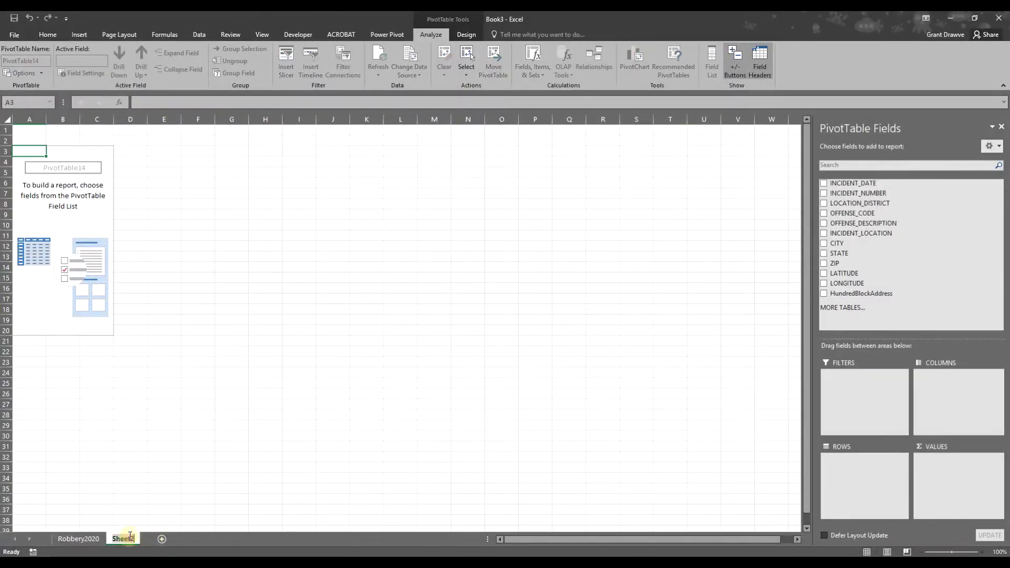
type("Pivot")
key("Return")
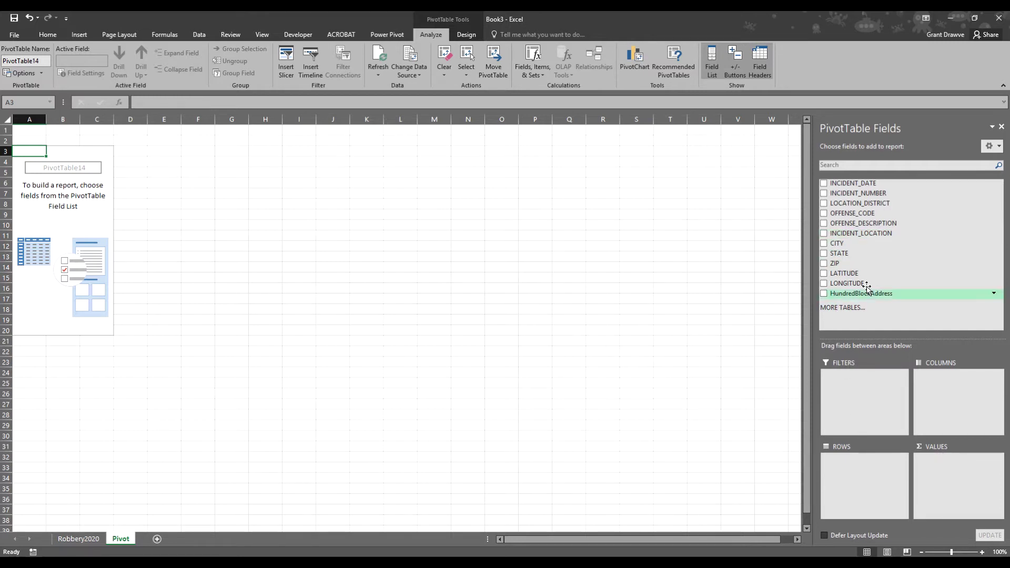
Set HundredBlockAddress as the PivotTable rows and the count of INCIDENT_NUMBER as the values, and check the value field's summary type
left_click(823, 293)
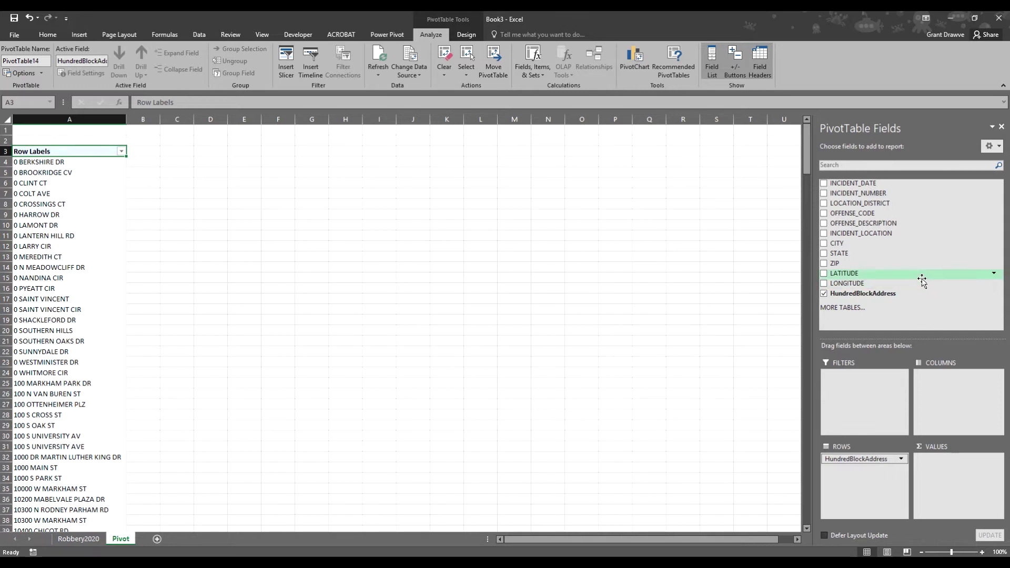
left_click(823, 193)
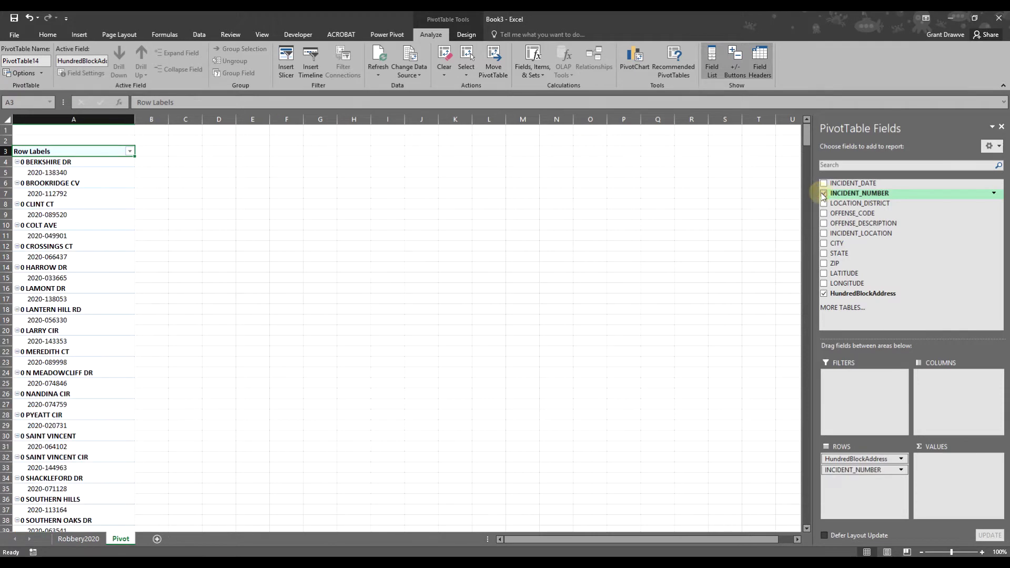
left_click_drag(837, 471, 941, 462)
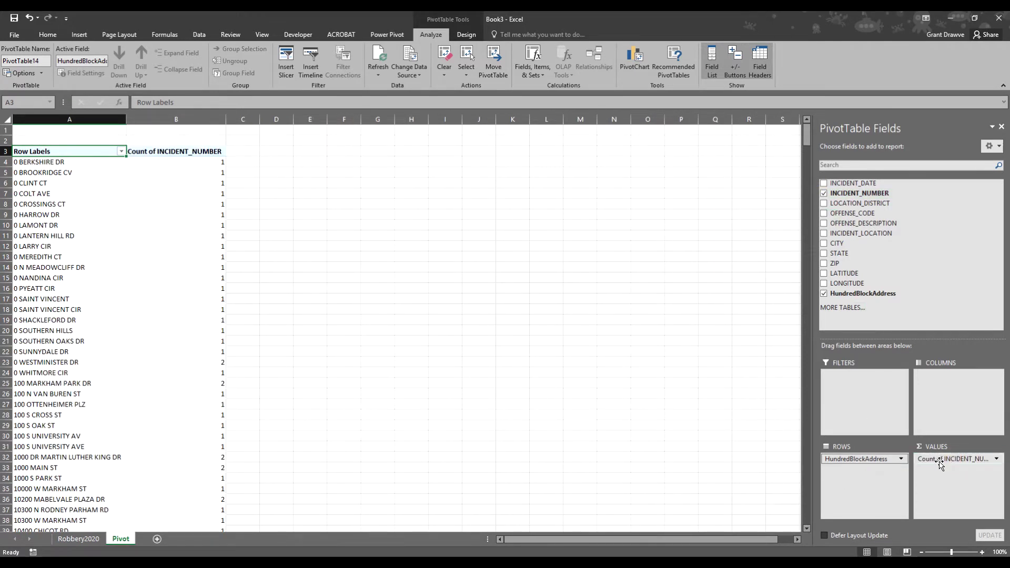
left_click(941, 461)
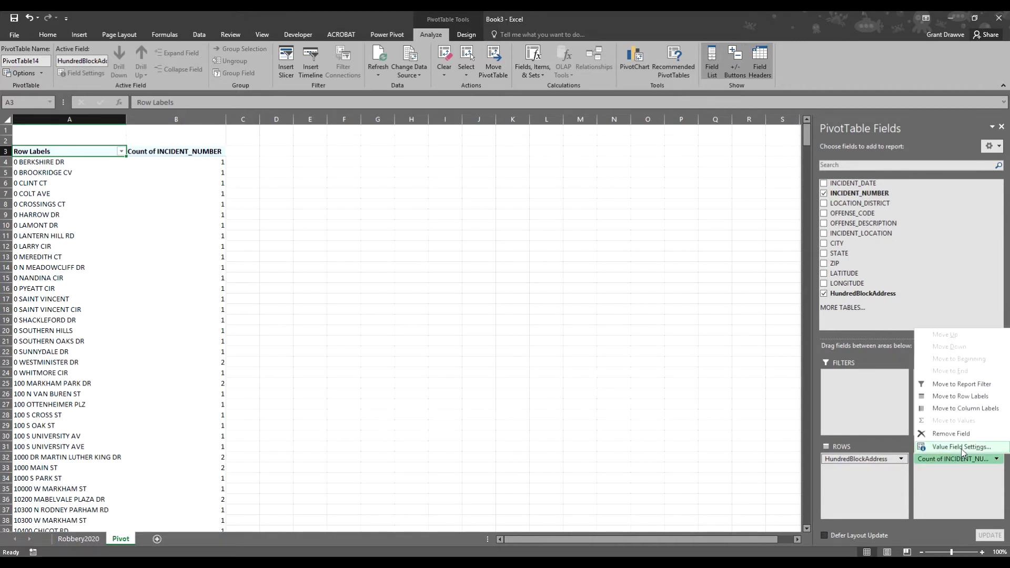
left_click(961, 448)
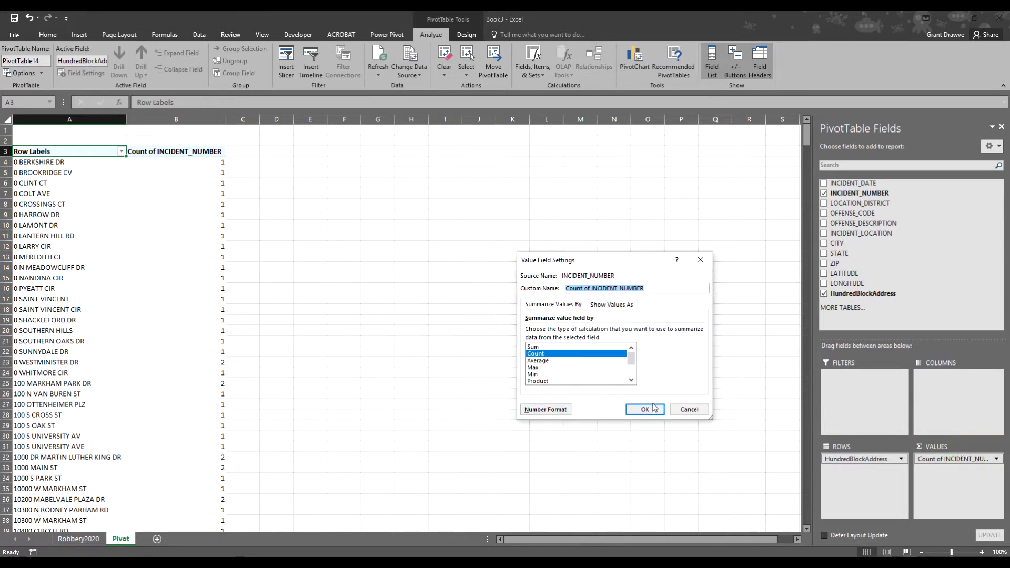
left_click(689, 410)
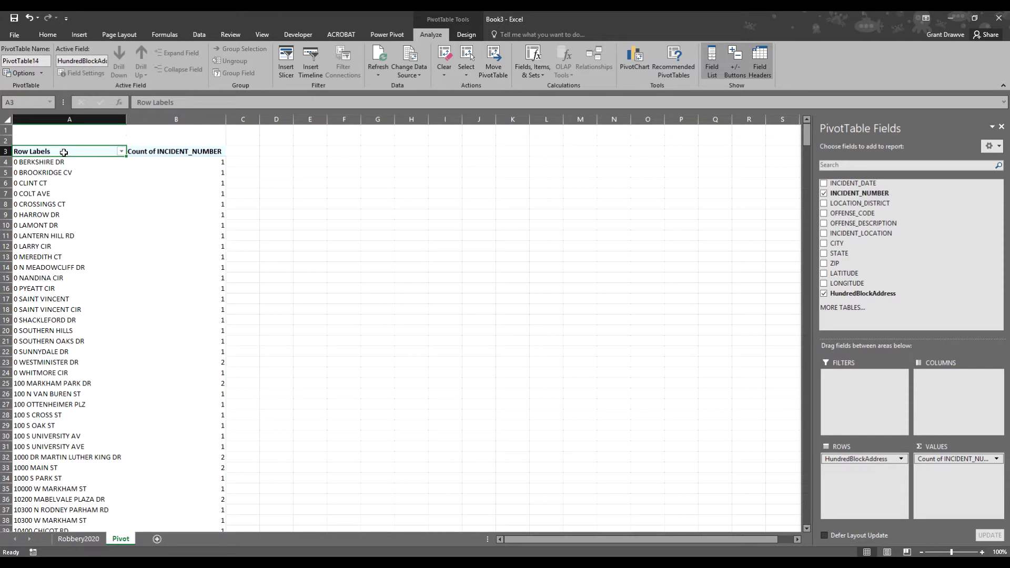
Rename the PivotTable's row header to HundredBlockAddress and its count header to CountRobbery
type("Hundre")
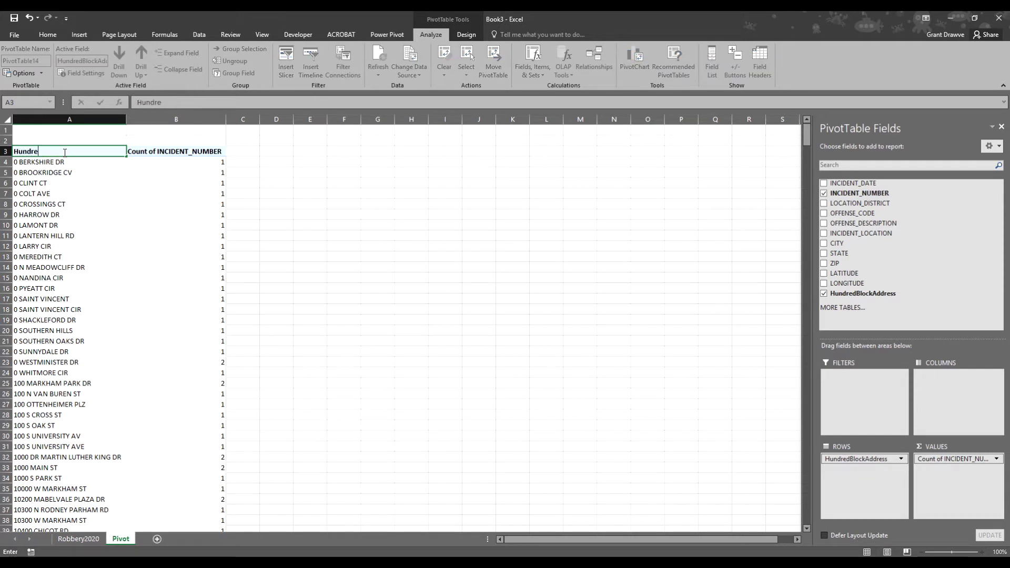
type("dBlockAddress")
key("Tab")
type("CountRobvb")
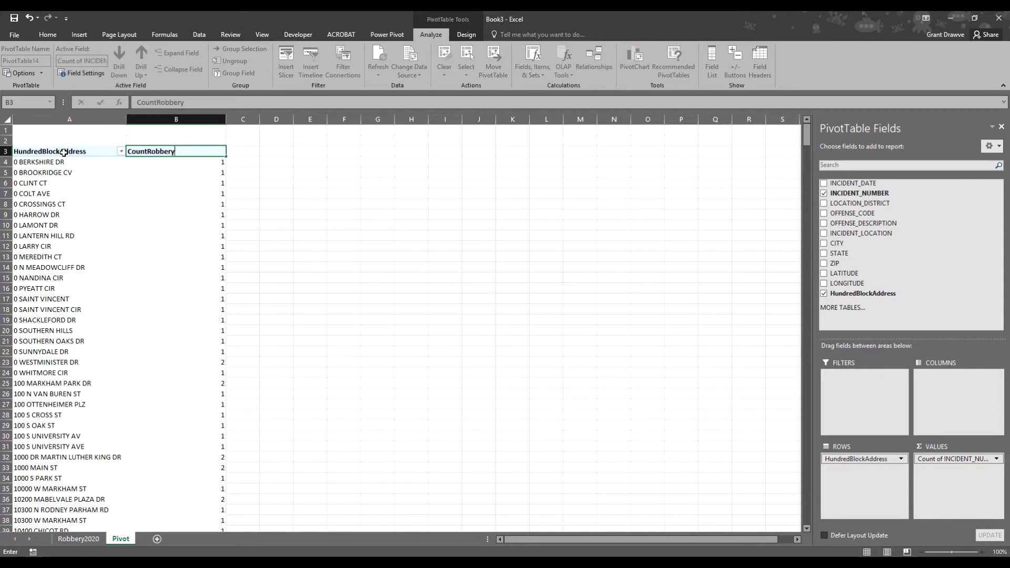
type("y")
key("Return")
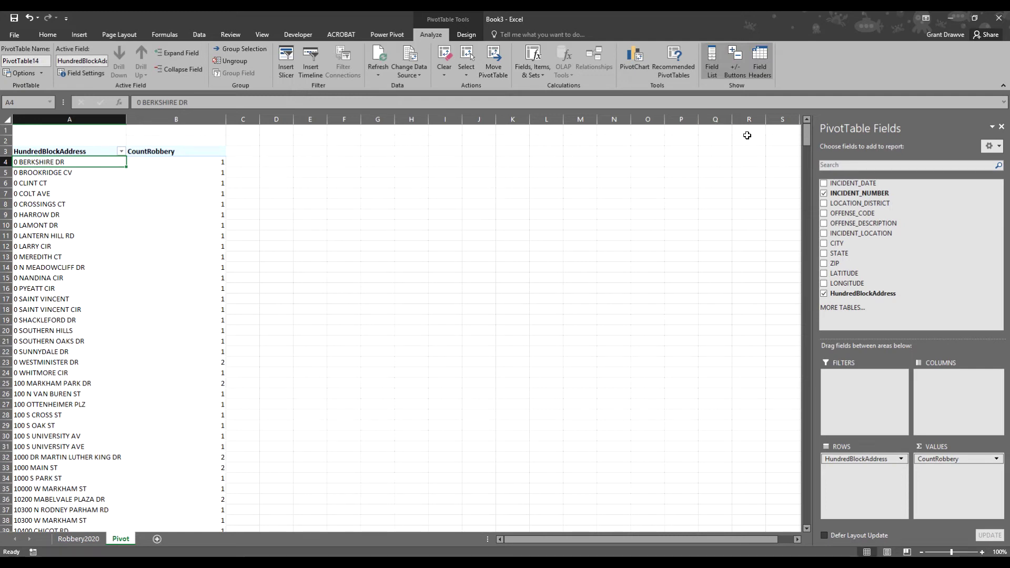
Copy the PivotTable's headers and block rows, without the Grand Total, to a new worksheet and autofit its columns
left_click_drag(806, 138, 818, 293)
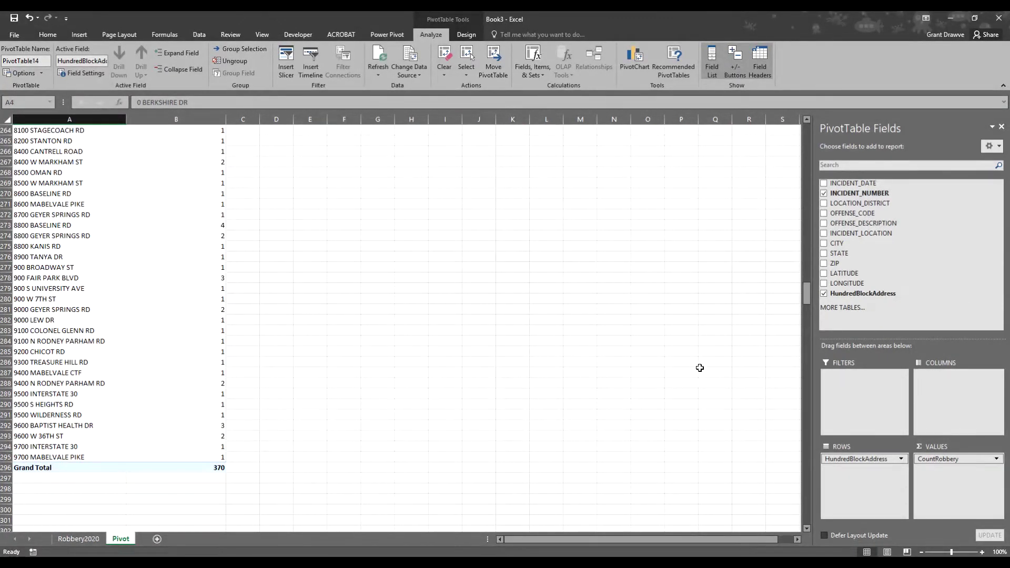
left_click_drag(810, 295, 809, 128)
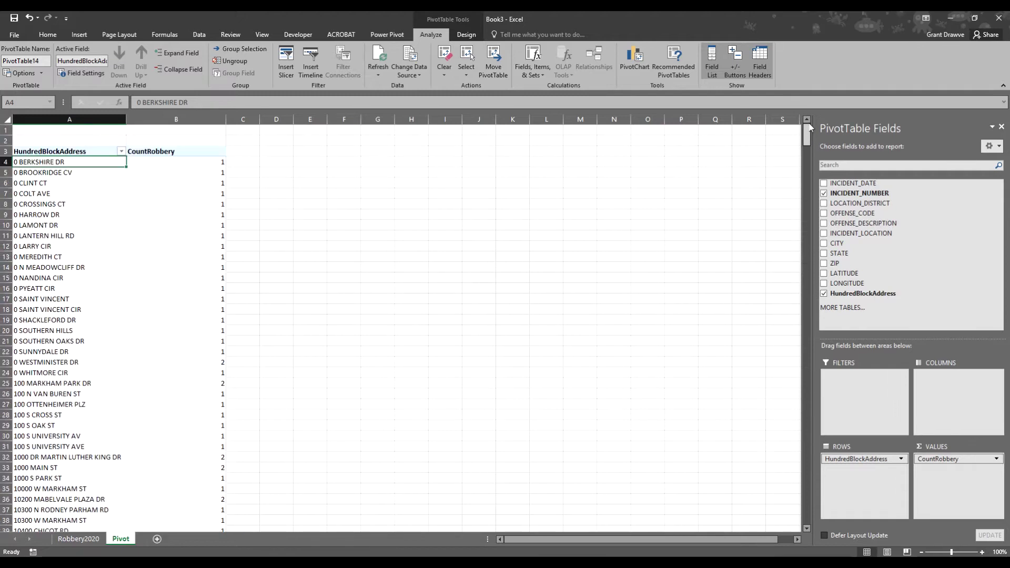
left_click_drag(50, 151, 174, 499)
left_click(157, 539)
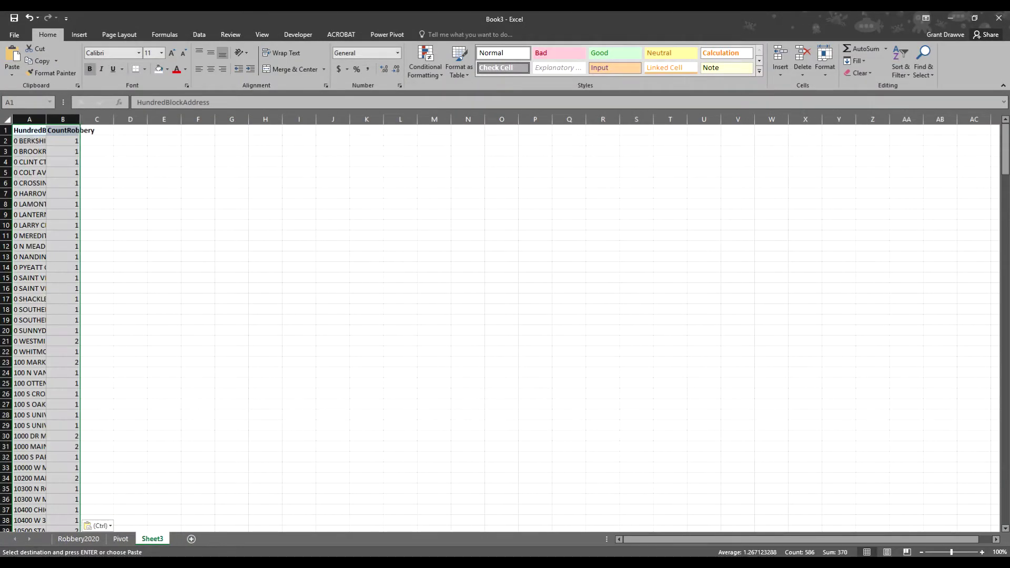
left_click(6, 120)
double_click(46, 119)
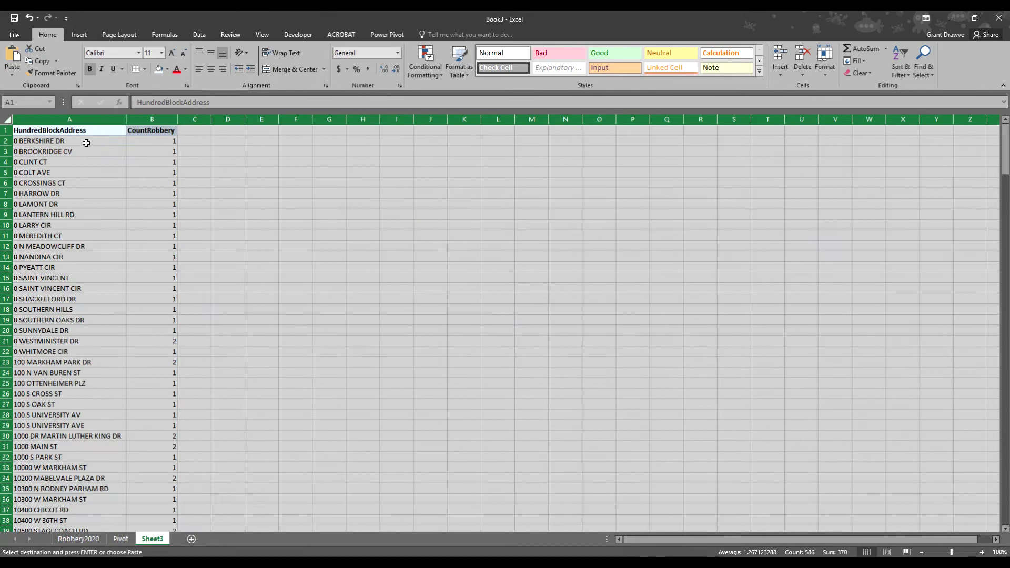
Sort the copied table A1:B293 by CountRobbery values from largest to smallest, treating the first row as headers
left_click_drag(1005, 153, 973, 529)
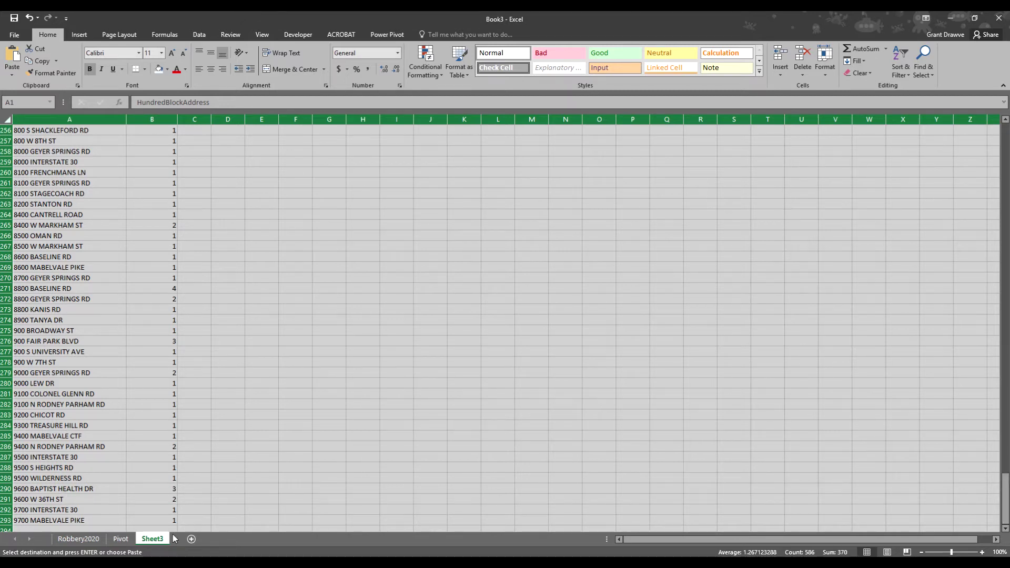
left_click_drag(168, 520, 17, 126)
left_click(899, 62)
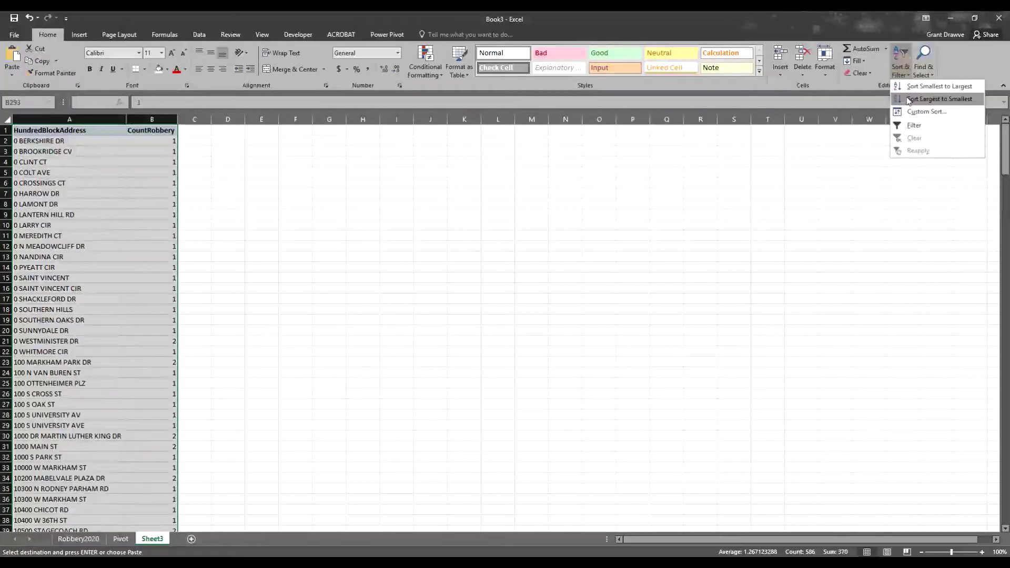
left_click(919, 112)
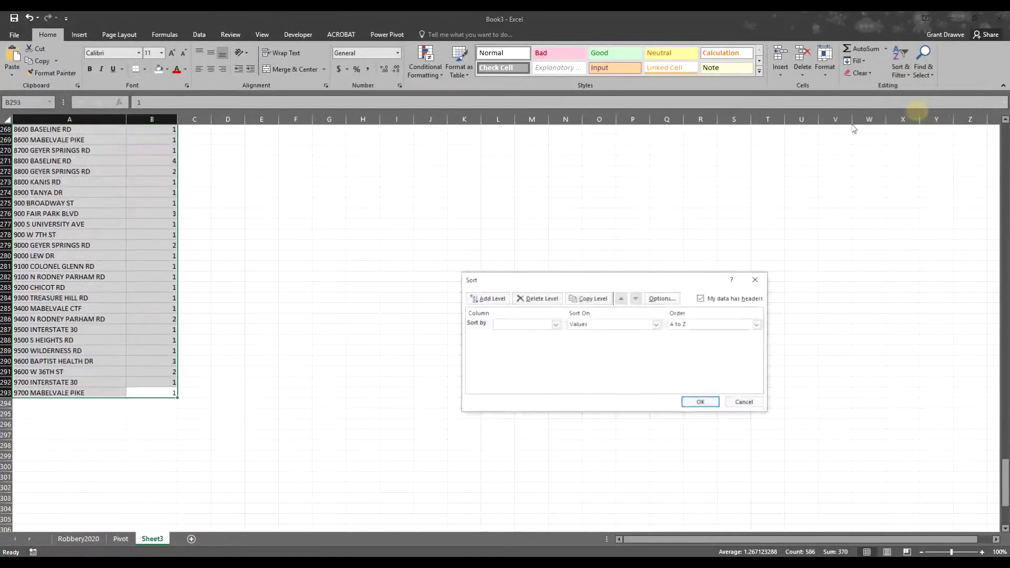
left_click(542, 322)
left_click(539, 340)
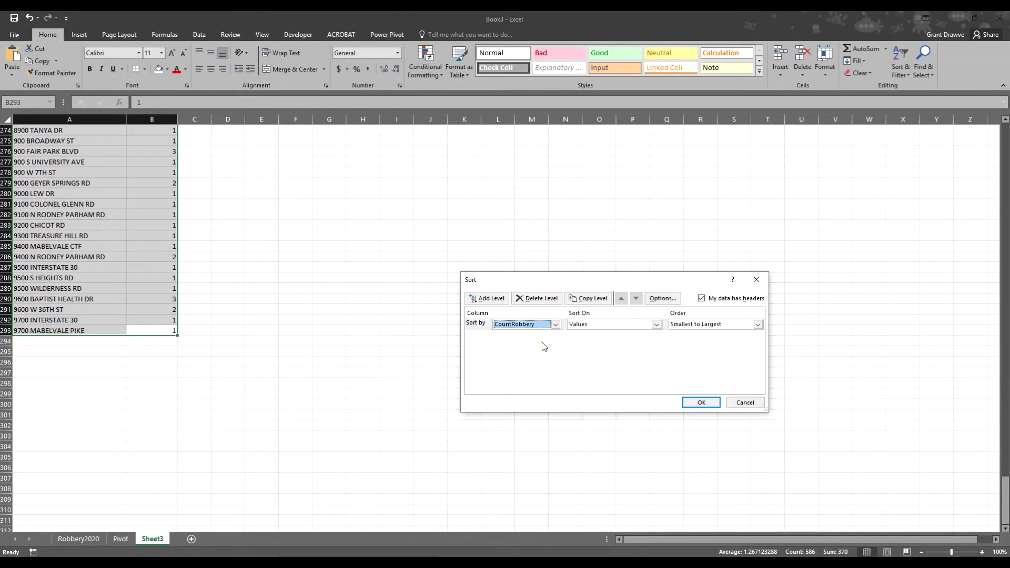
left_click(695, 324)
left_click(694, 340)
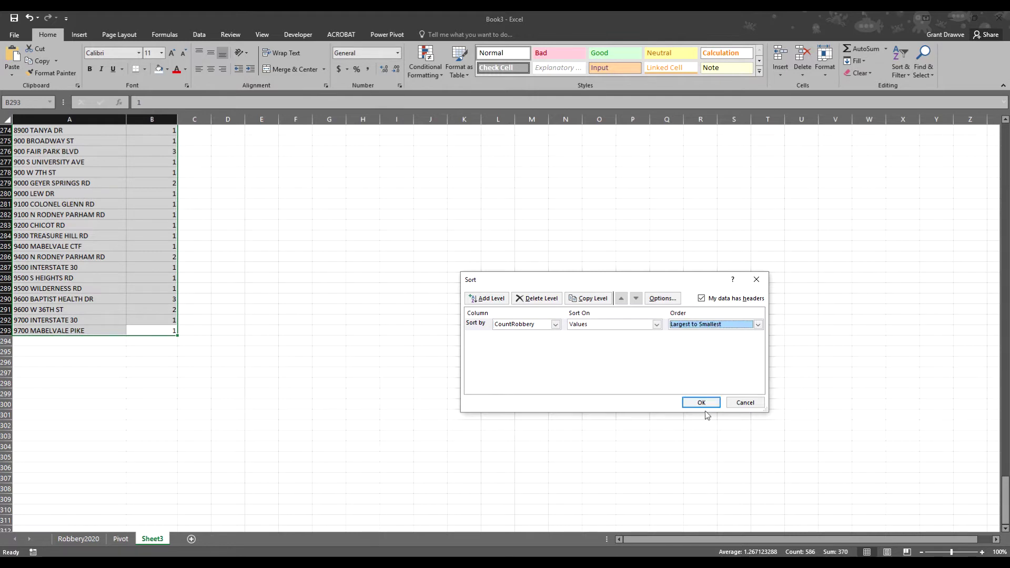
left_click(705, 402)
left_click_drag(1005, 500, 1005, 147)
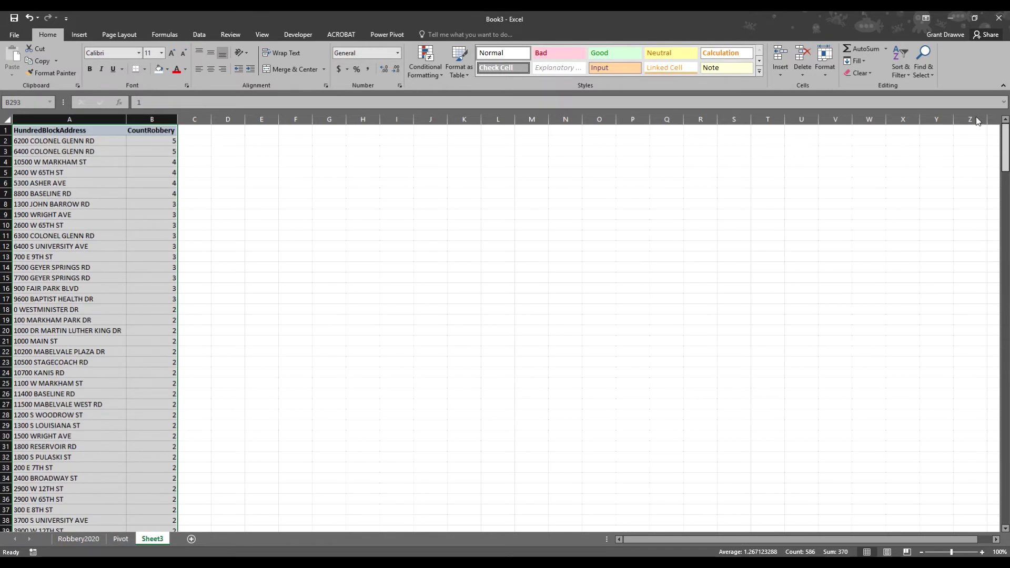
left_click(119, 154)
left_click(96, 316)
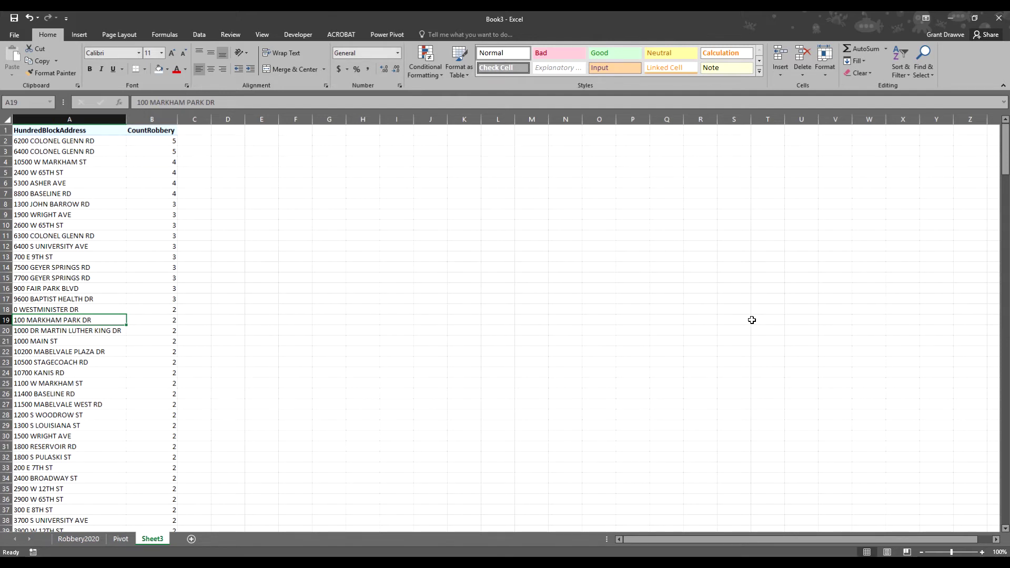
key("alt+Tab")
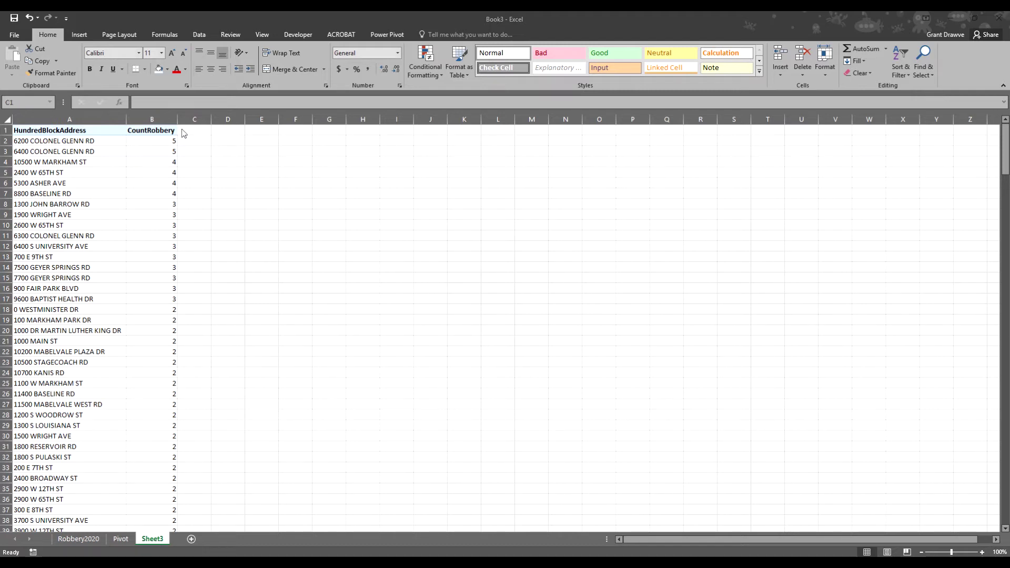
Add the header Percent Total Robbery in C1 and autofit the column to its text
left_click(182, 130)
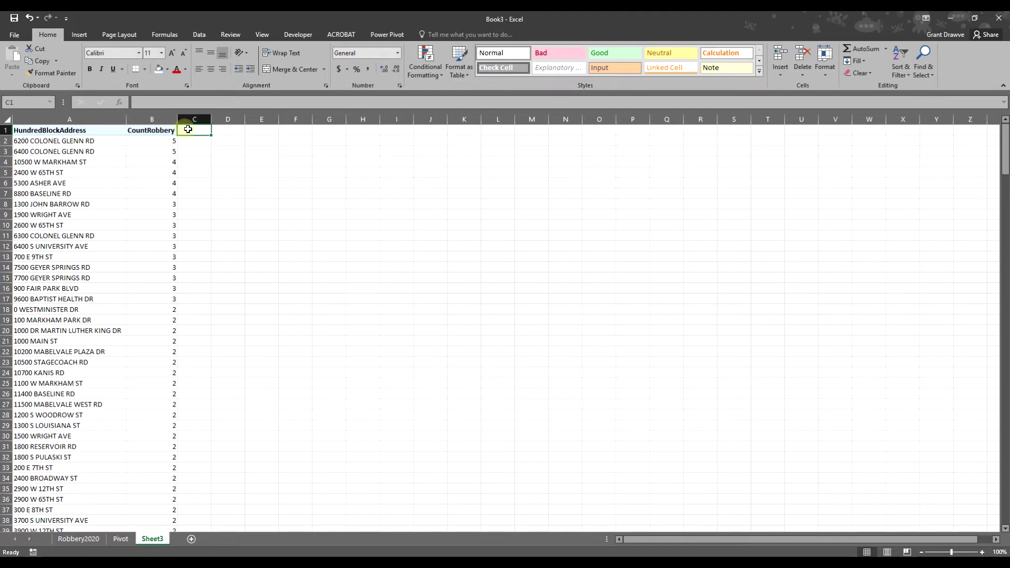
type("Percent ")
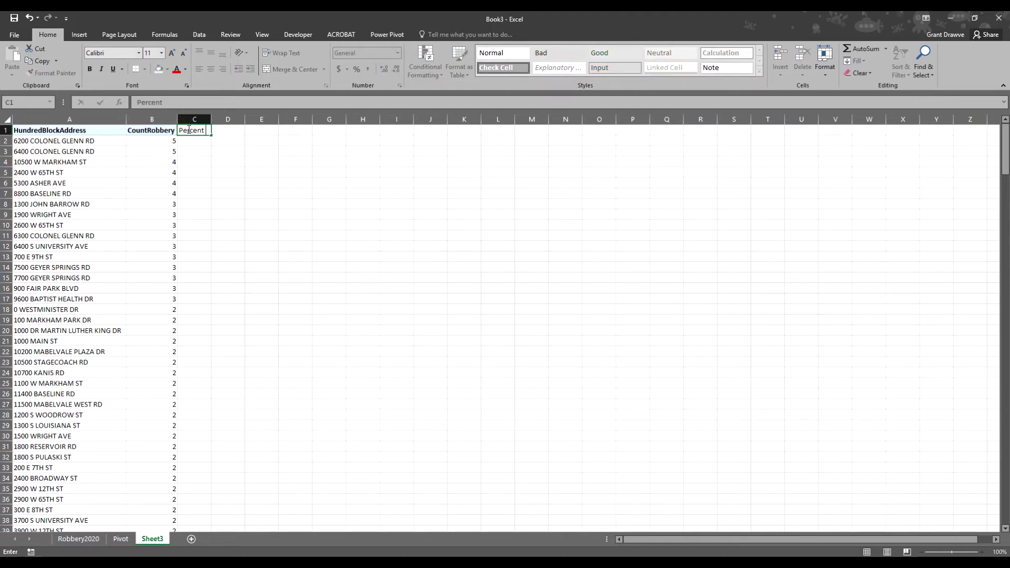
type("Total Robbery")
key("Return")
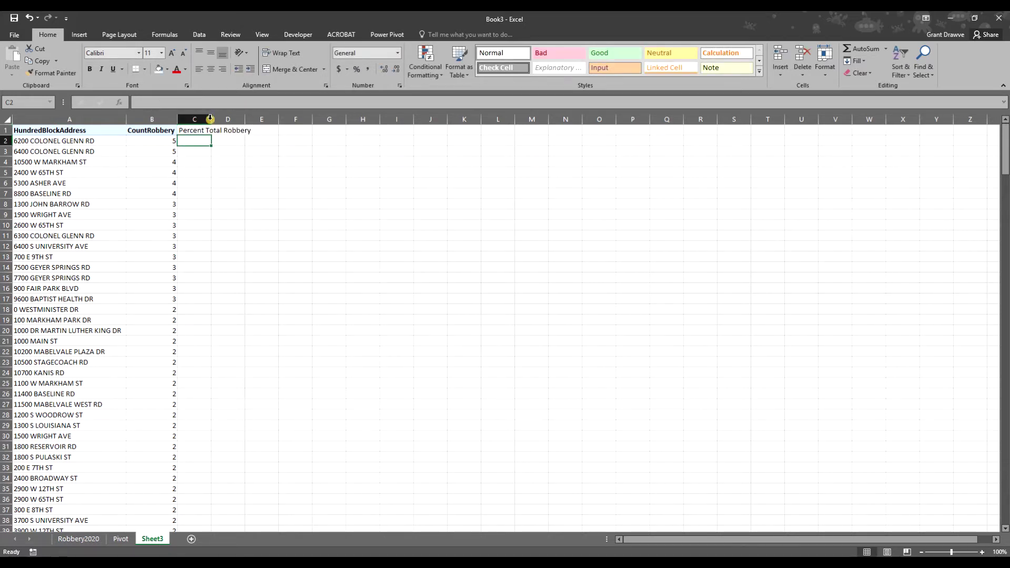
double_click(210, 120)
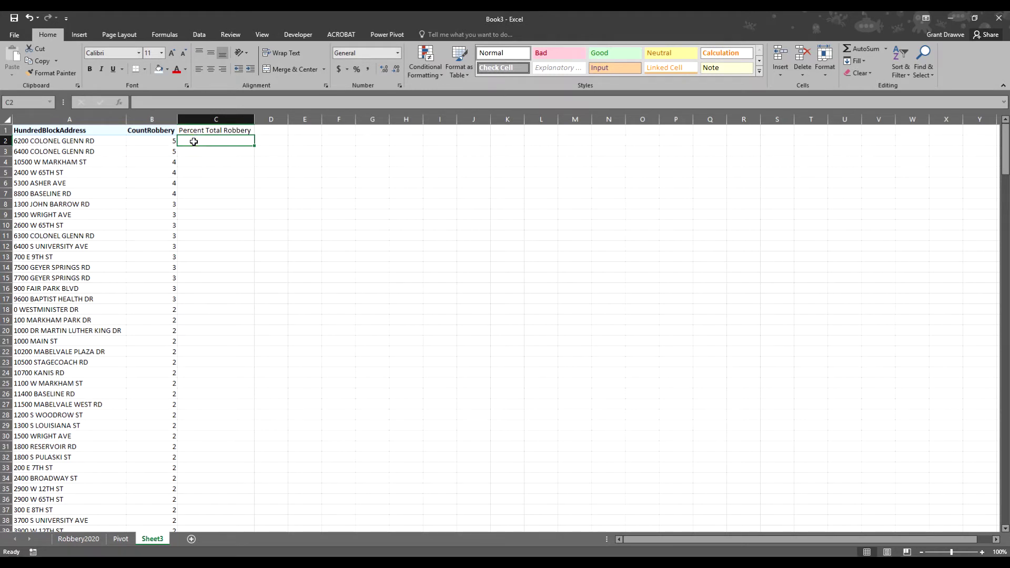
Calculate the first block's share of all robberies in C2 with the formula =B2/370
type("=")
left_click(163, 142)
type("/")
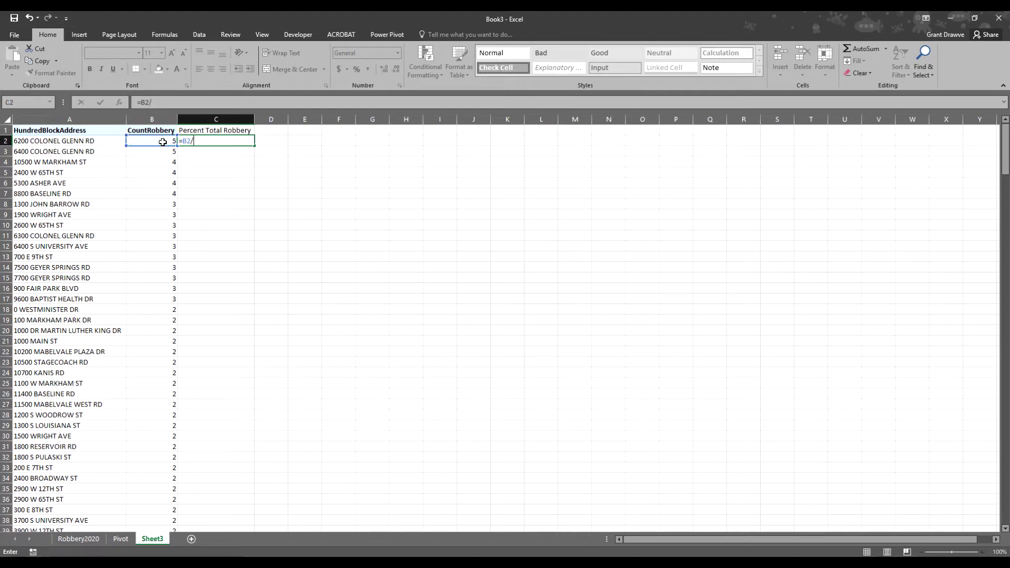
type("370")
key("Return")
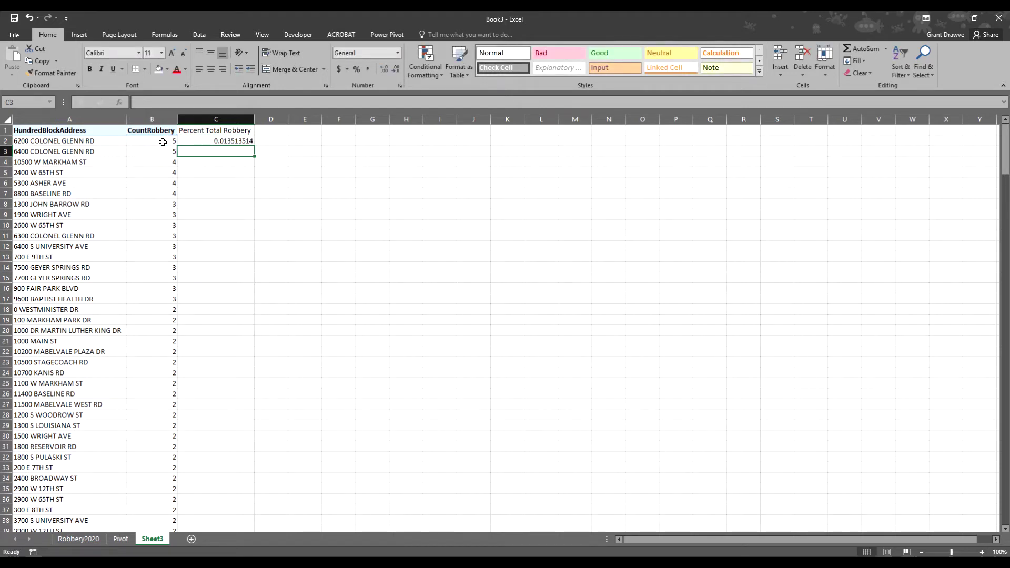
Format C2 as a percentage with two decimals and fill its formula down through the last block in row 293
left_click(227, 142)
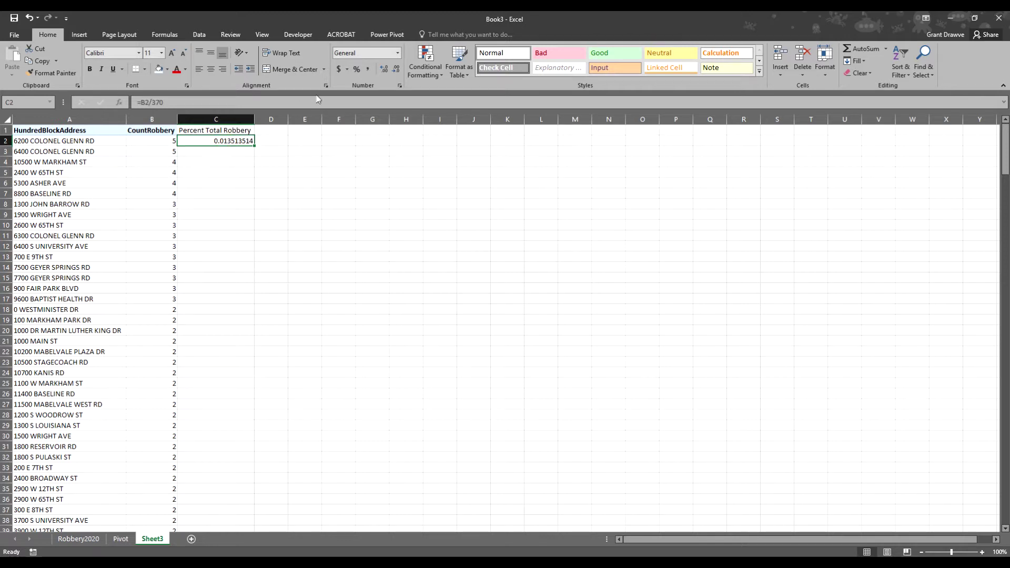
left_click(359, 73)
left_click(385, 69)
left_click(384, 69)
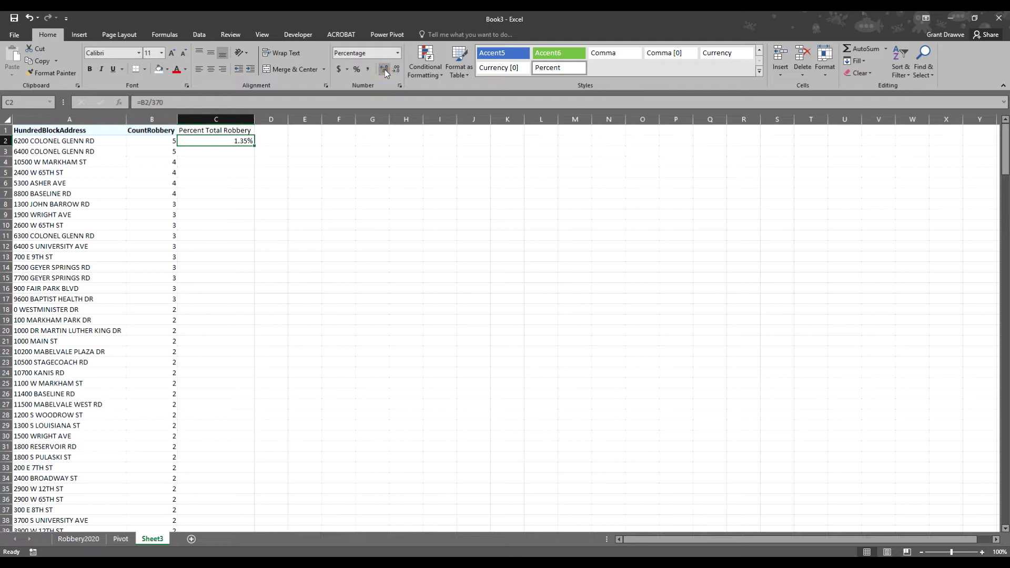
double_click(254, 145)
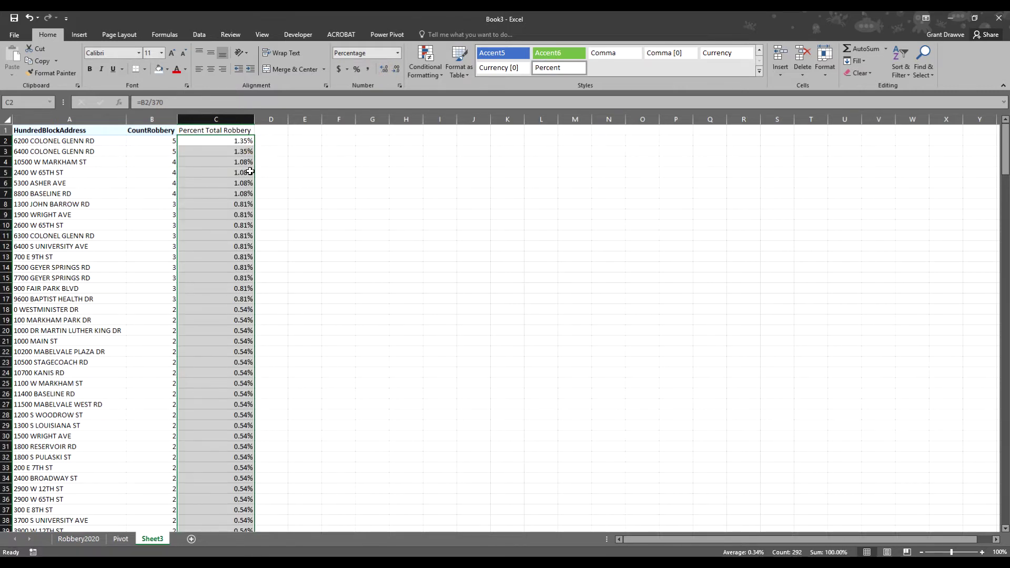
scroll(247, 210, "down", 20)
scroll(241, 211, "down", 20)
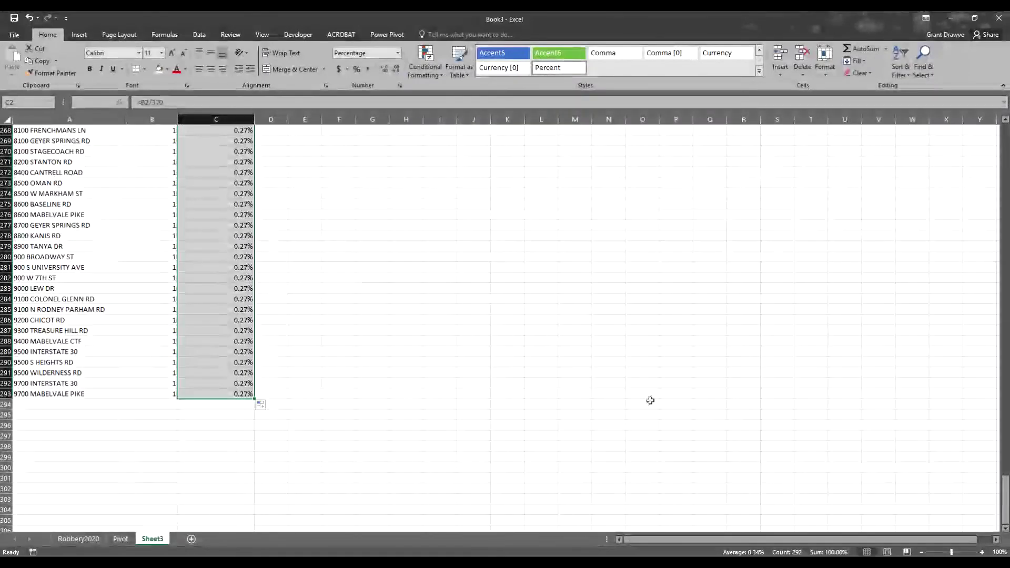
left_click_drag(1003, 502, 948, 123)
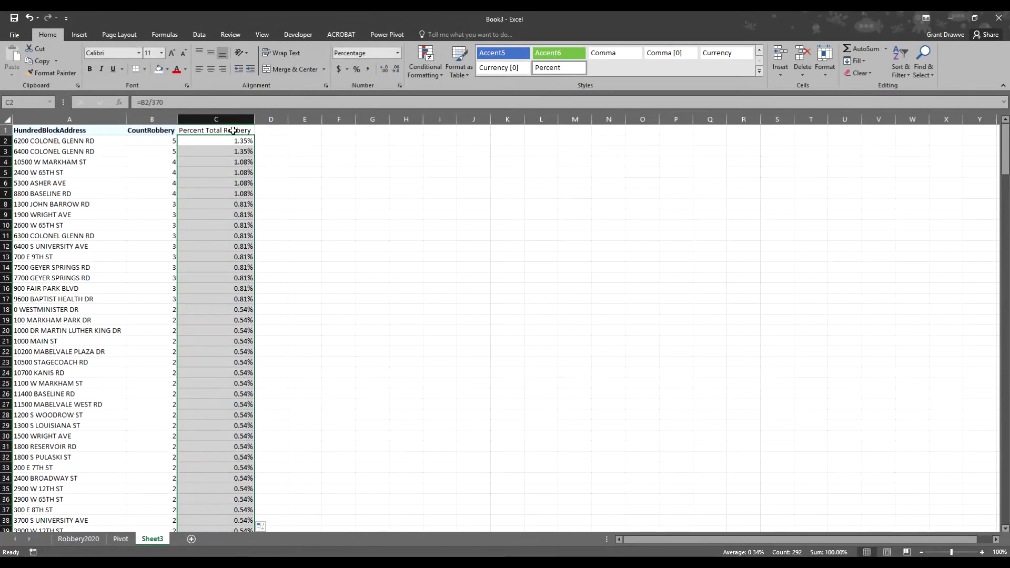
Add the header "Cumalative Percentage Robbery" in D1 and autofit the column to its text
left_click(272, 129)
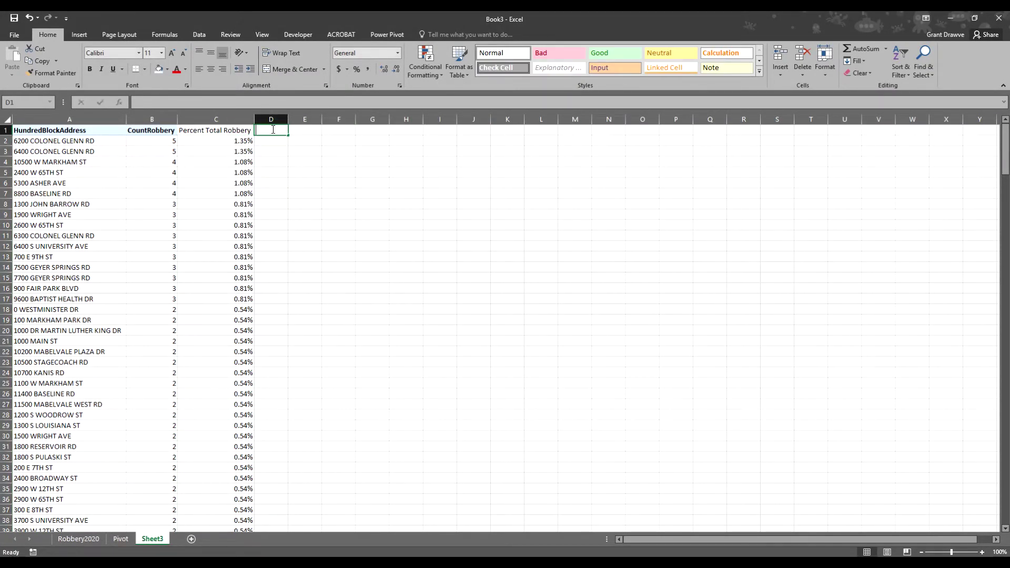
type("Cumlative")
key("BackSpace")
key("BackSpace")
key("BackSpace")
type("alative Percent")
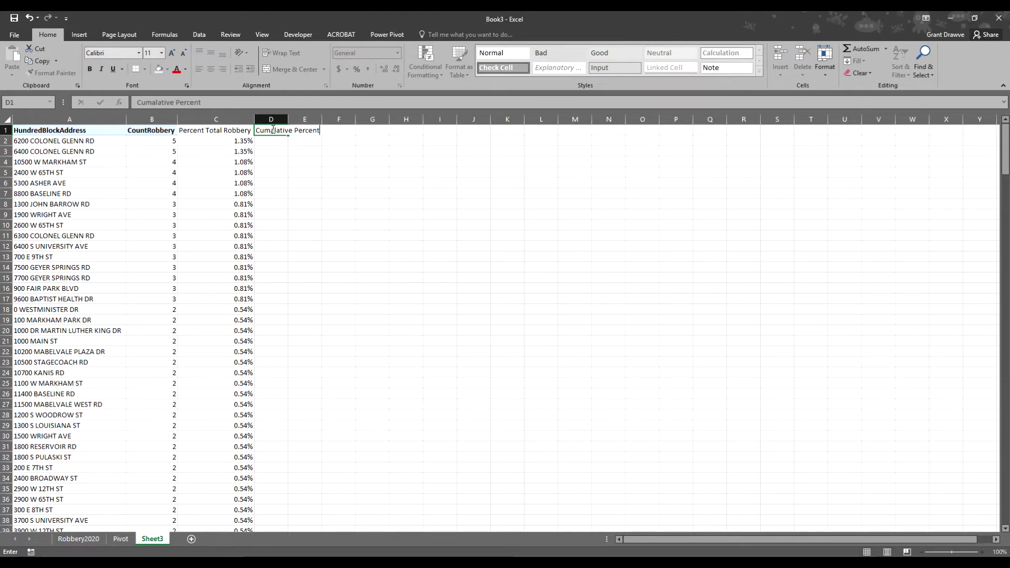
type("age Robbery")
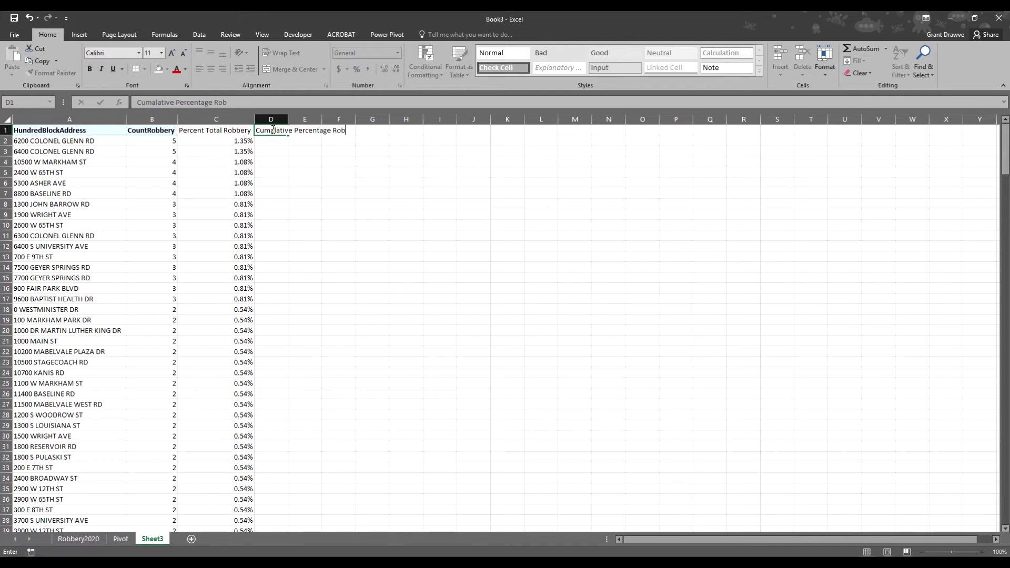
key("Return")
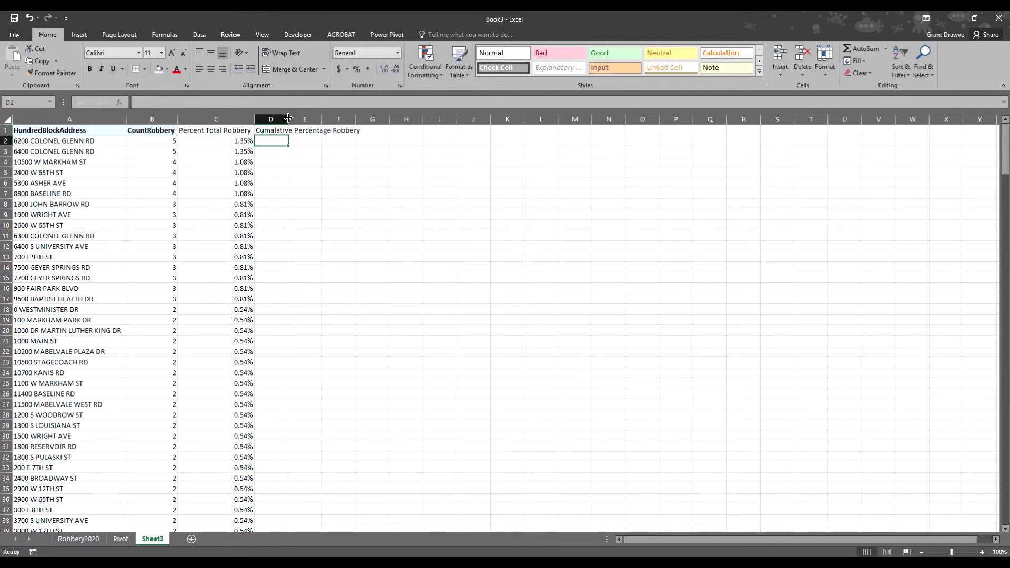
double_click(288, 119)
Make all four headers in A1:D1 bold
left_click_drag(169, 130, 293, 124)
left_click_drag(31, 131, 309, 128)
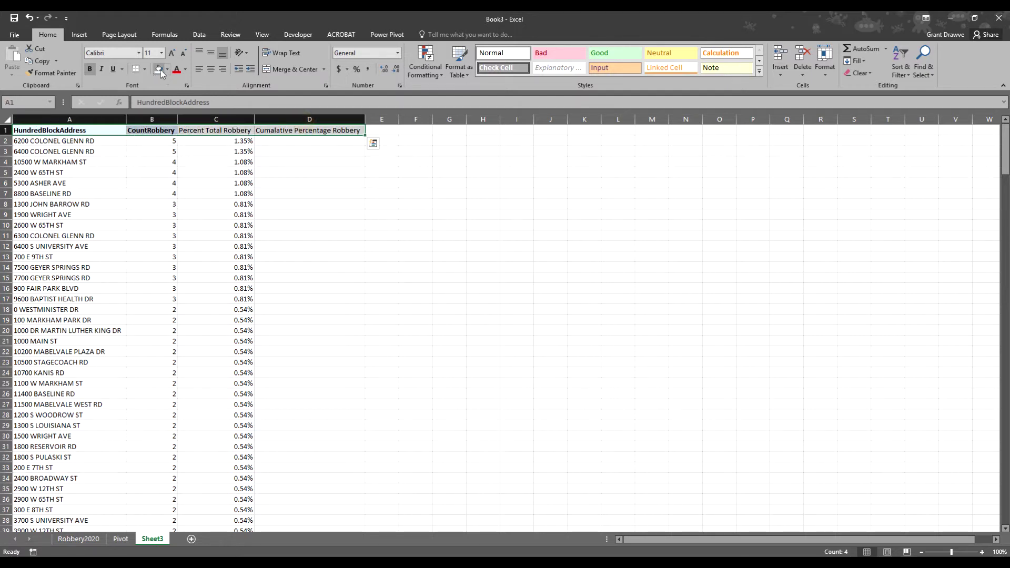
left_click(93, 70)
left_click(93, 71)
left_click(263, 154)
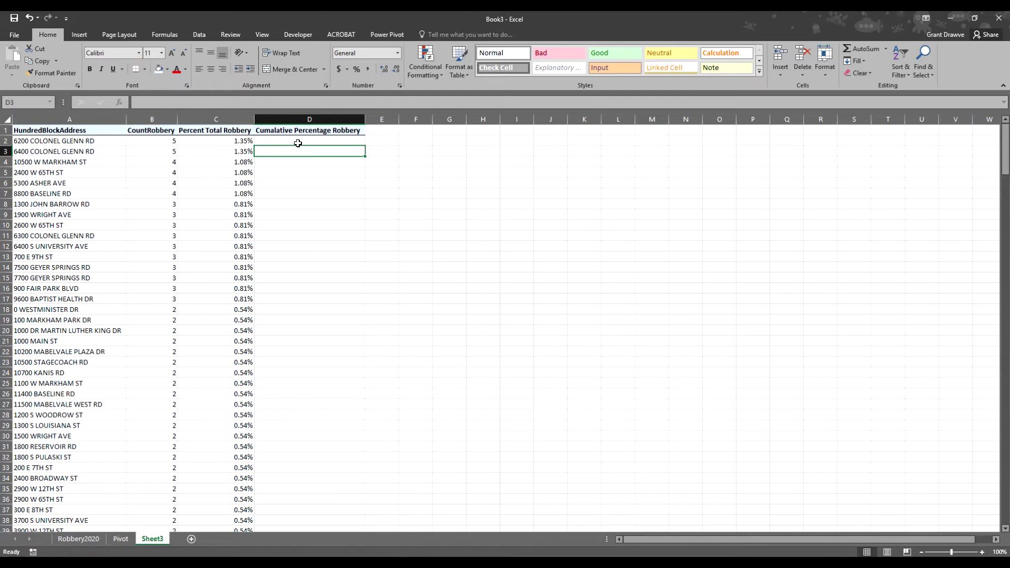
Start the cumulative percentage in D2 by referencing the first block's percentage with =C2
left_click(297, 140)
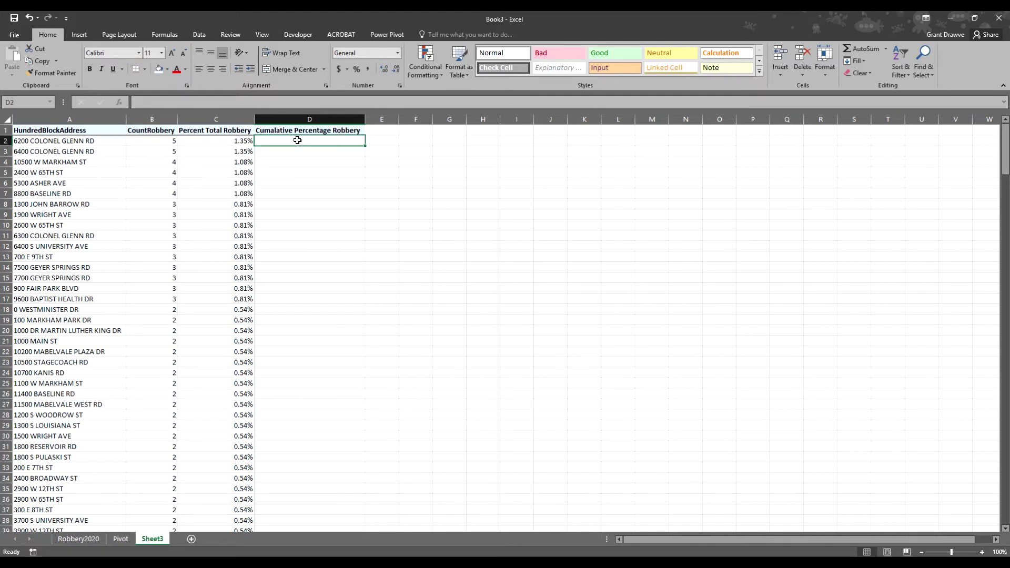
type("=")
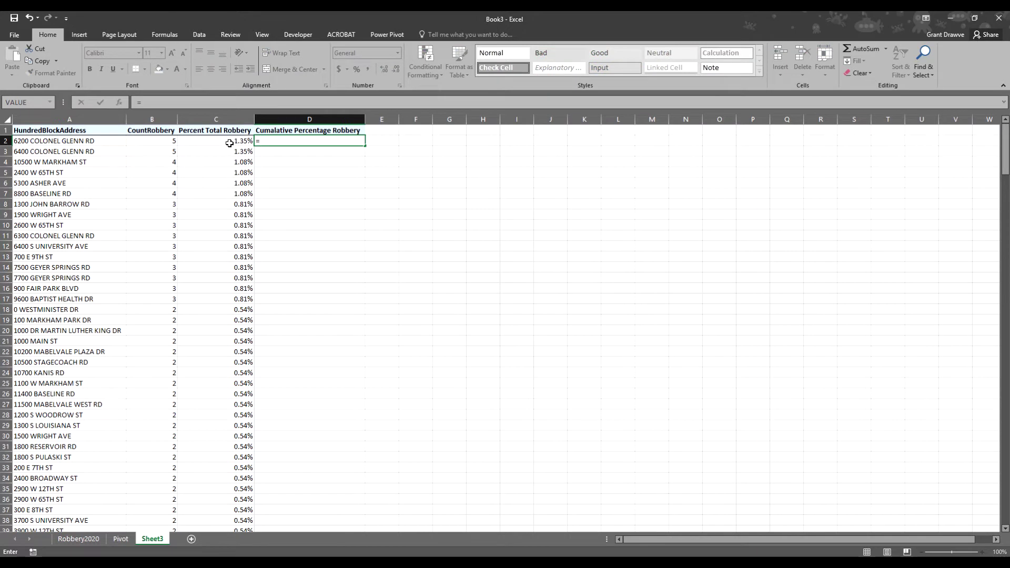
left_click(234, 139)
key("Return")
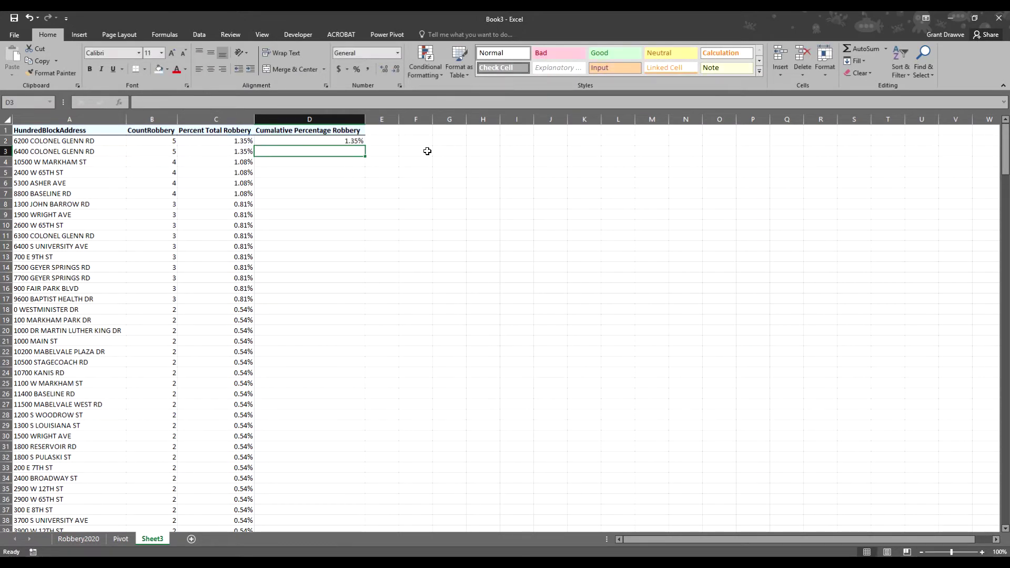
Enter =D2+C3 in D3 to accumulate the robbery percentage and fill it down through the last block in row 293
type("=")
left_click(354, 140)
type("+")
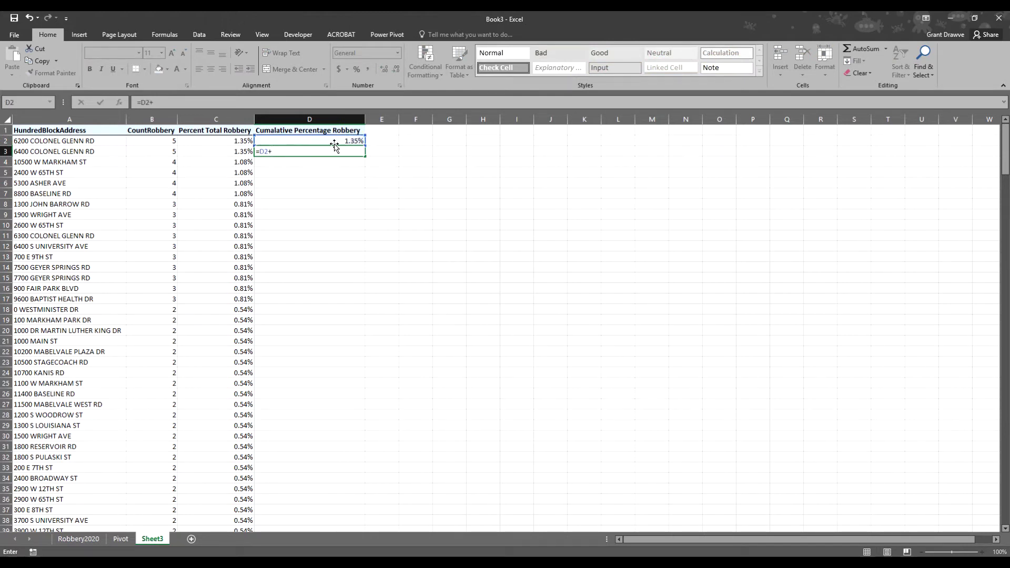
left_click(230, 151)
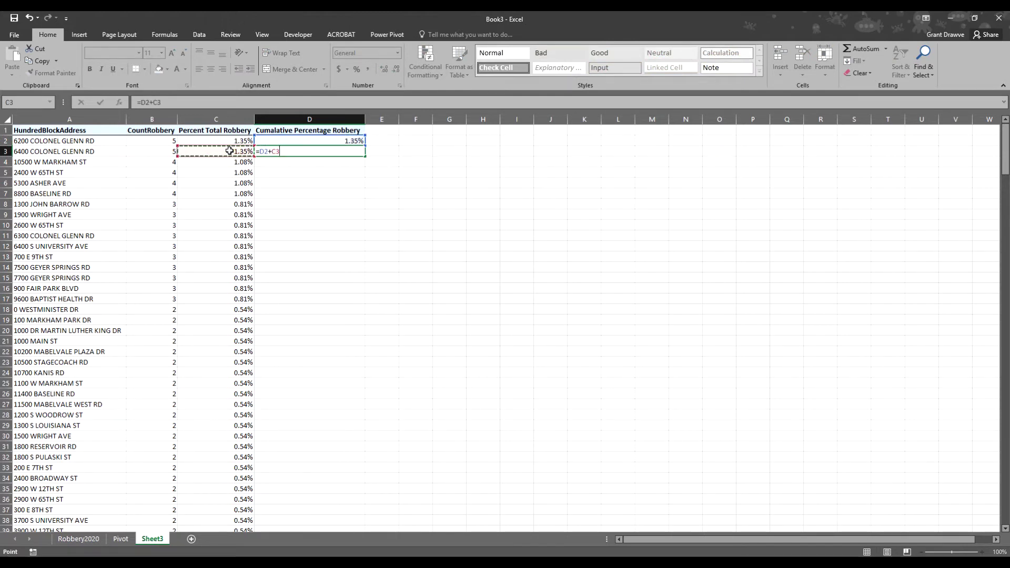
key("ctrl+Return")
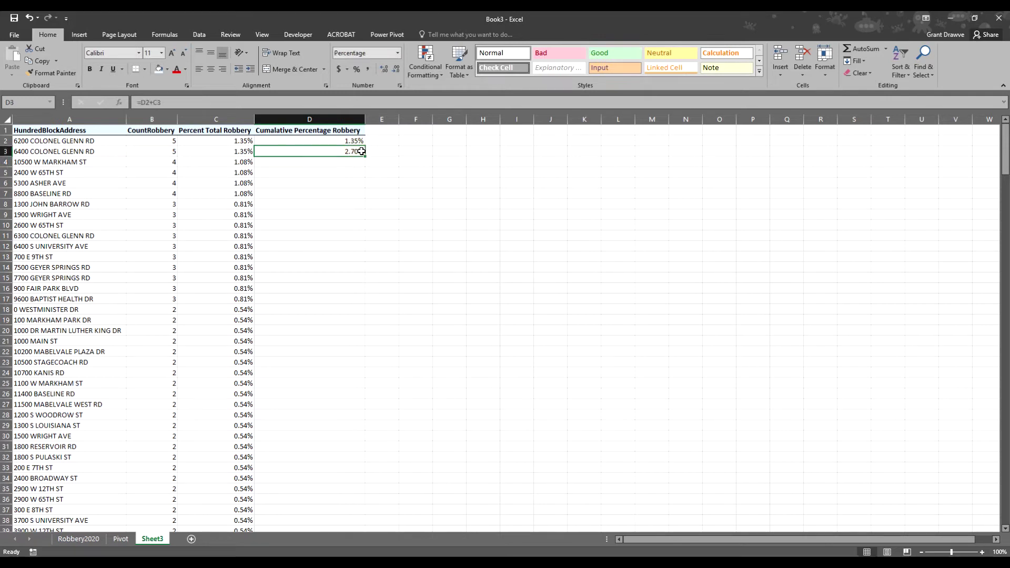
double_click(365, 158)
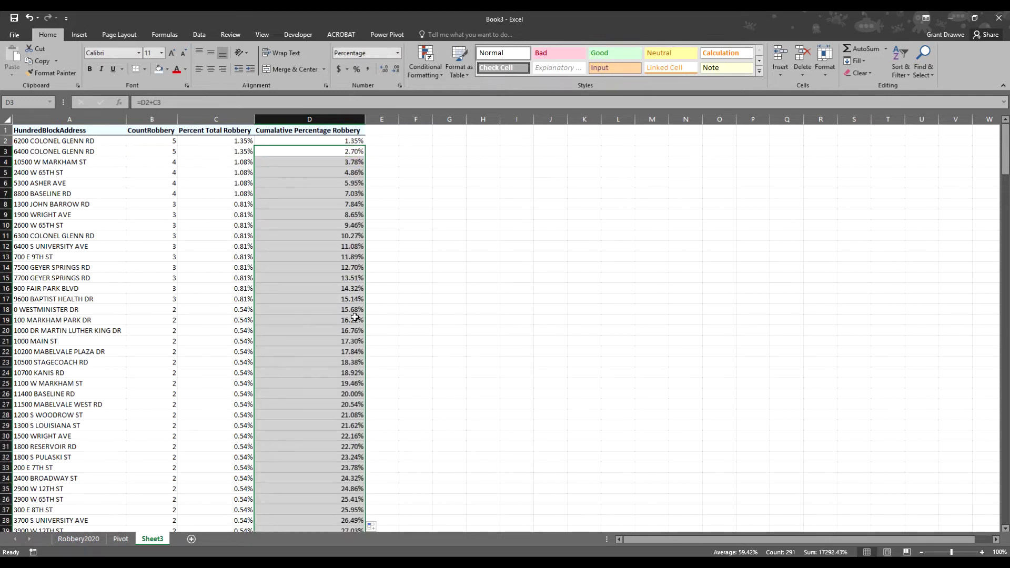
scroll(355, 313, "down", 20)
scroll(355, 317, "down", 20)
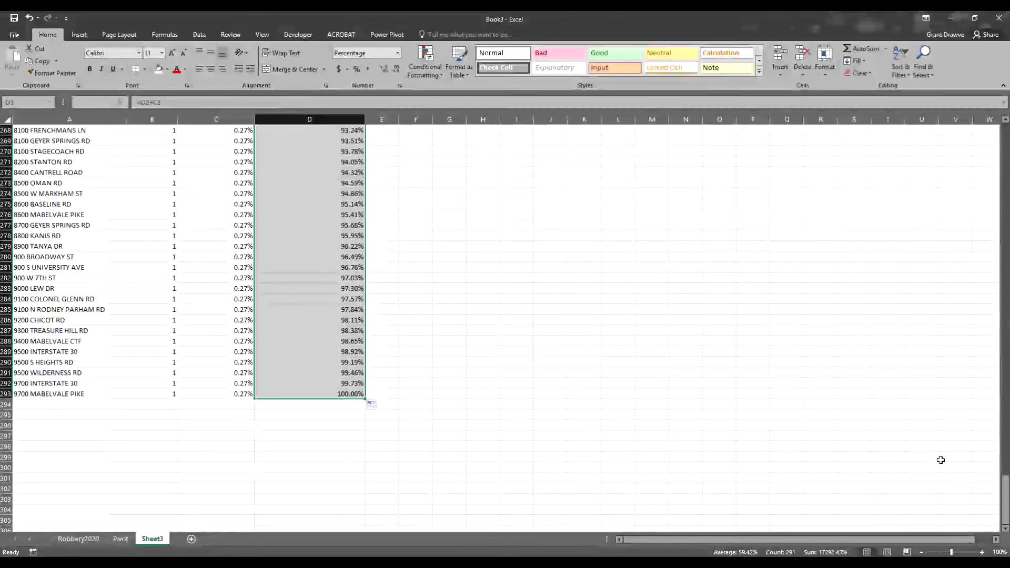
left_click_drag(1004, 499, 980, 86)
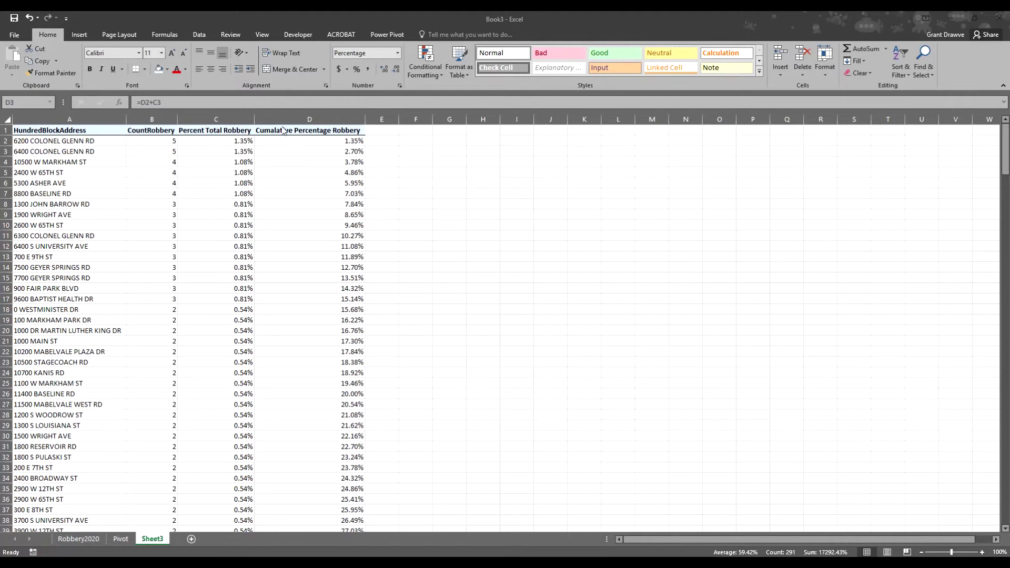
key("F2")
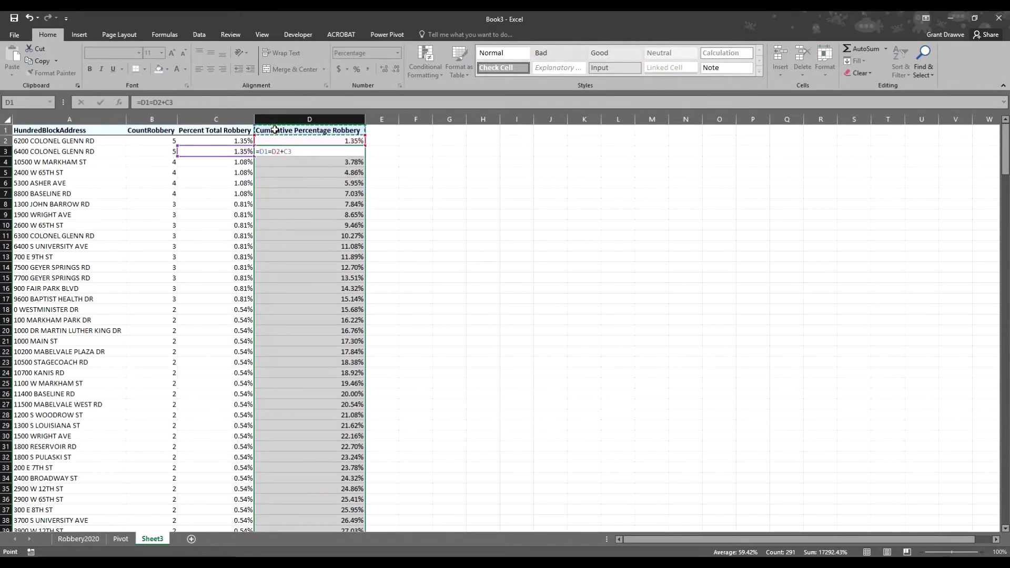
key("ctrl+Return")
left_click(403, 152)
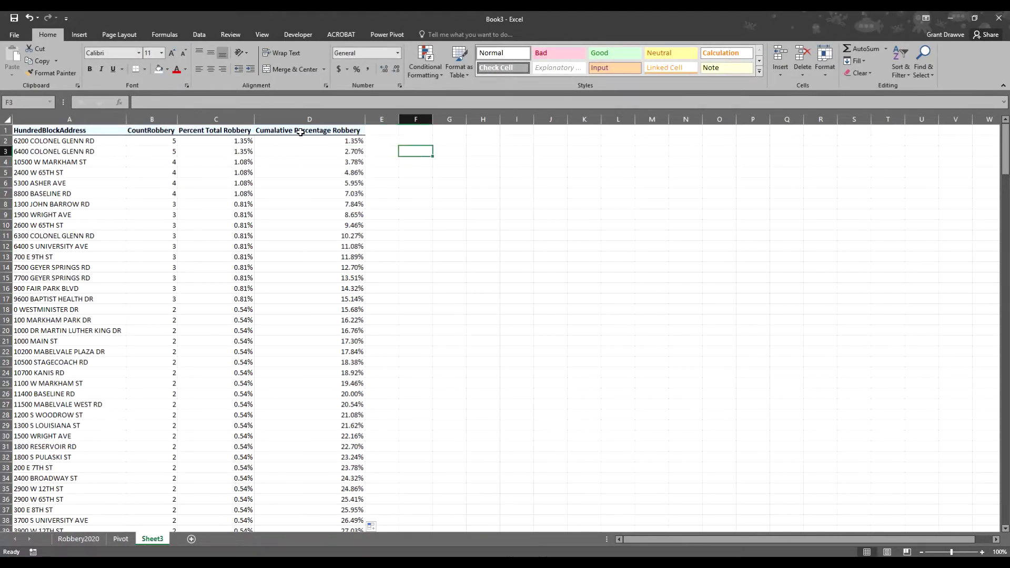
Correct the spelling of the D1 header to "Cumulative Percentage Robbery"
double_click(275, 130)
key("BackSpace")
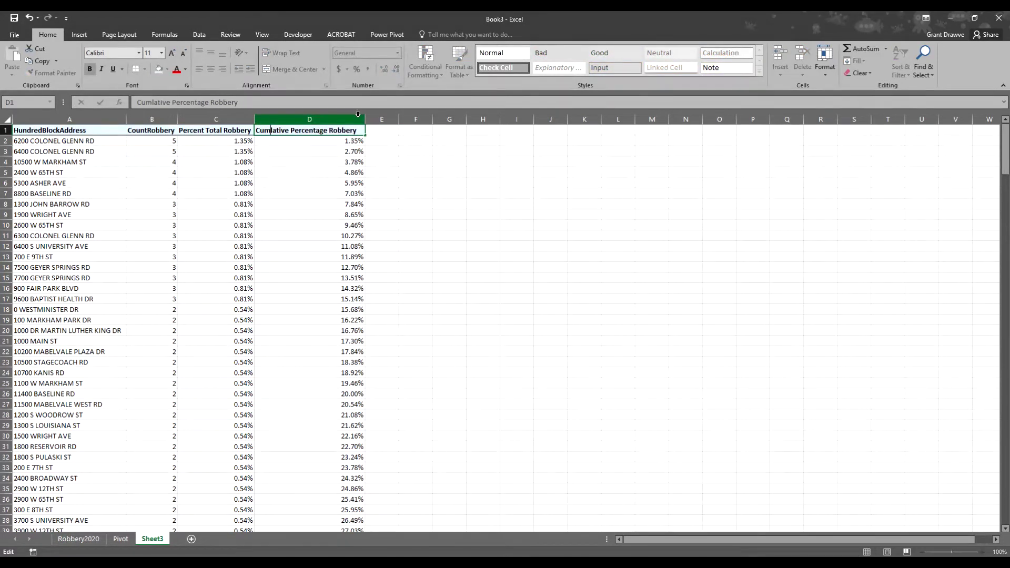
type("u")
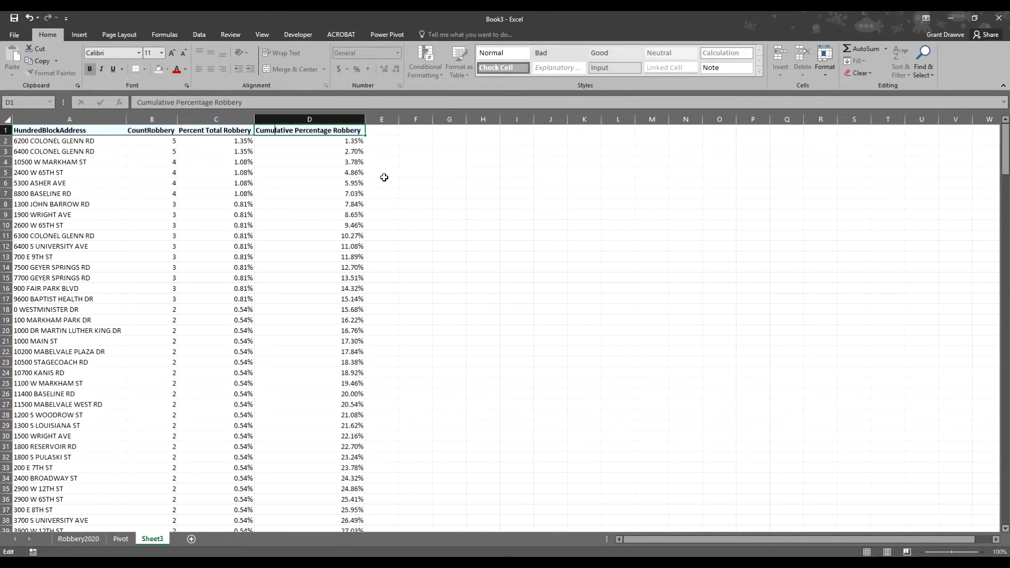
left_click(385, 180)
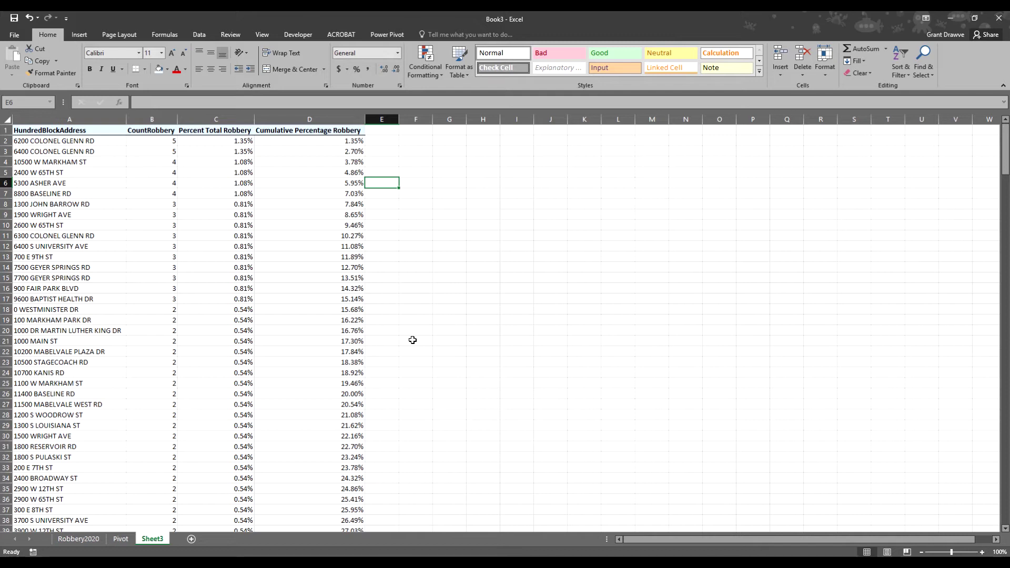
scroll(419, 410, "down", 20)
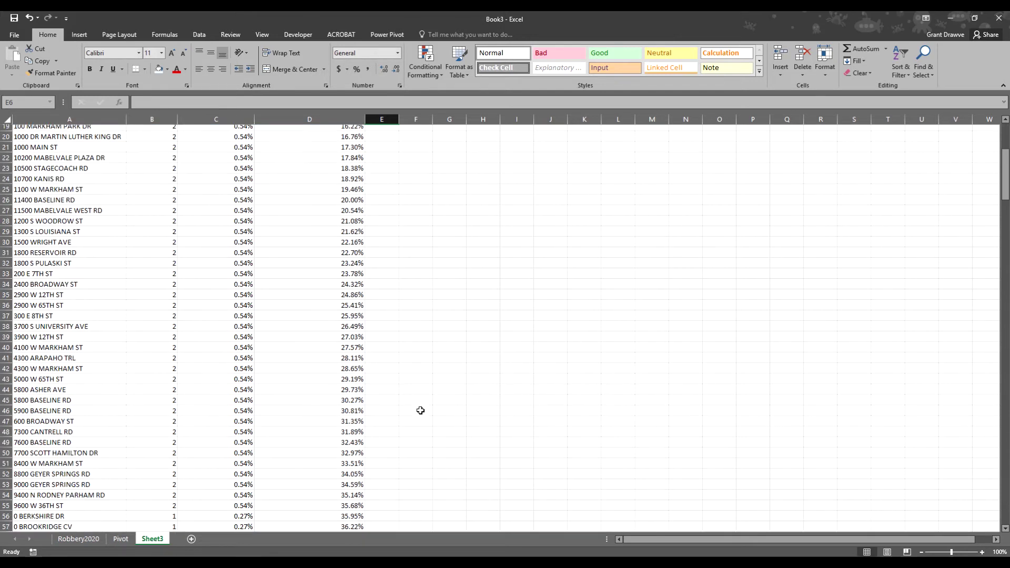
scroll(421, 410, "down", 20)
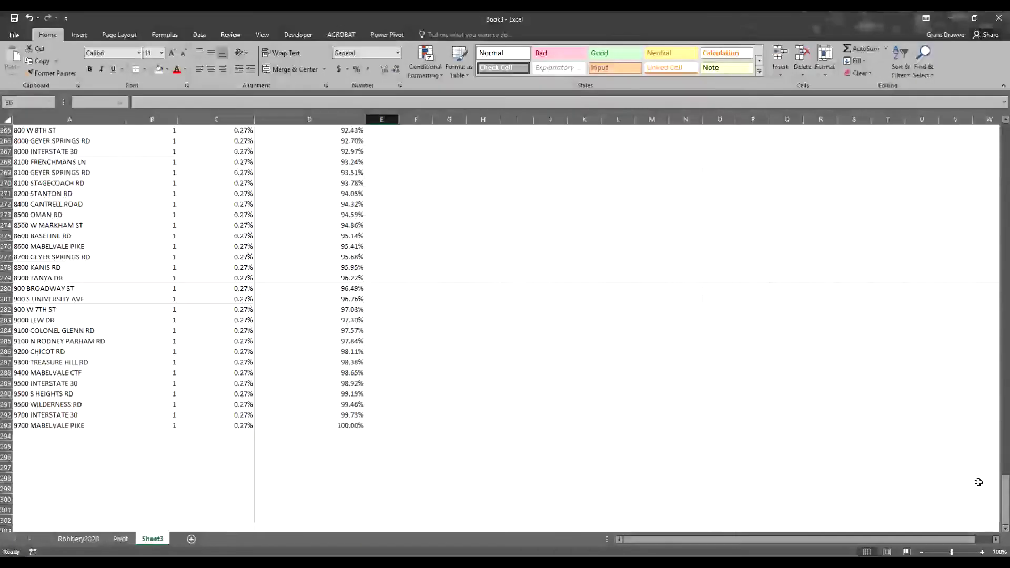
left_click_drag(1004, 496, 996, 107)
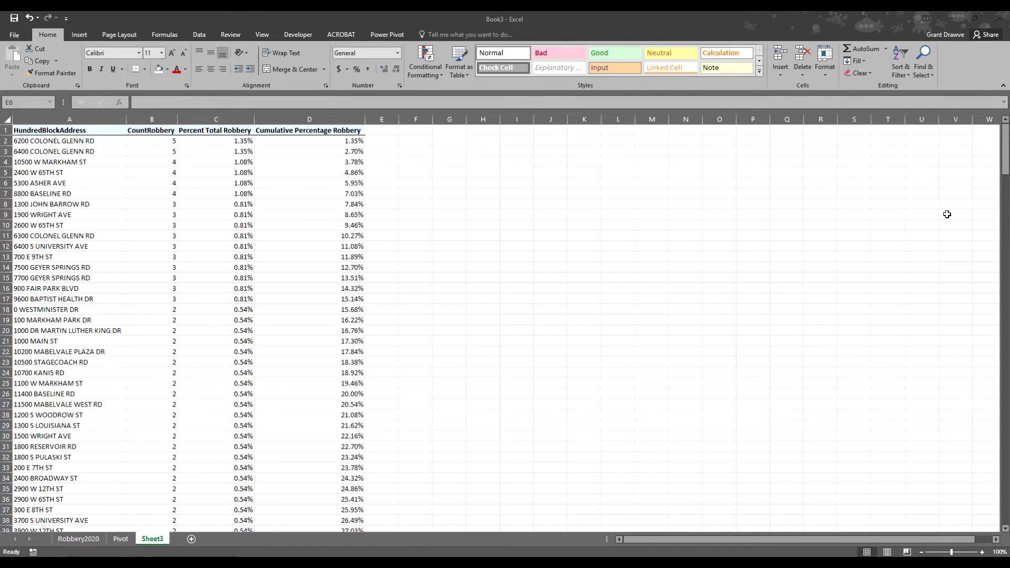
Add the header "Percent of Blocks" in E1 and autofit the column to its text
left_click(391, 130)
left_click(391, 130)
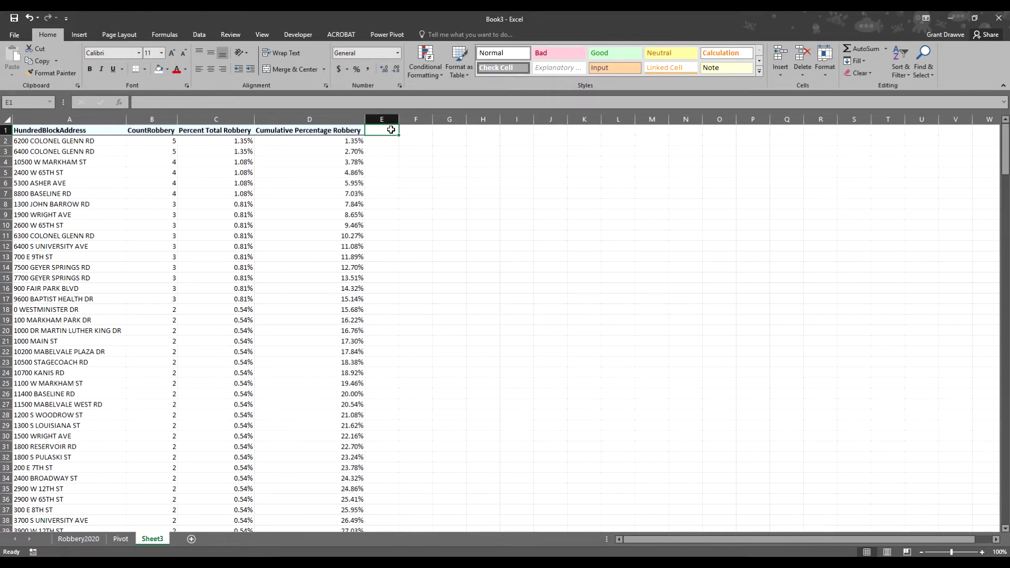
type("Perce")
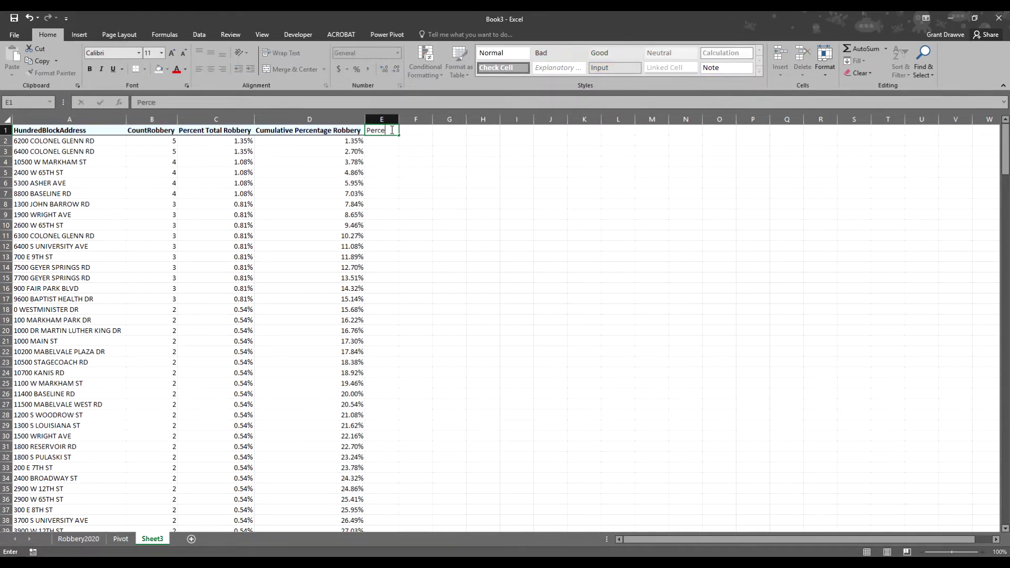
type("nt of Blocks")
key("Return")
double_click(398, 119)
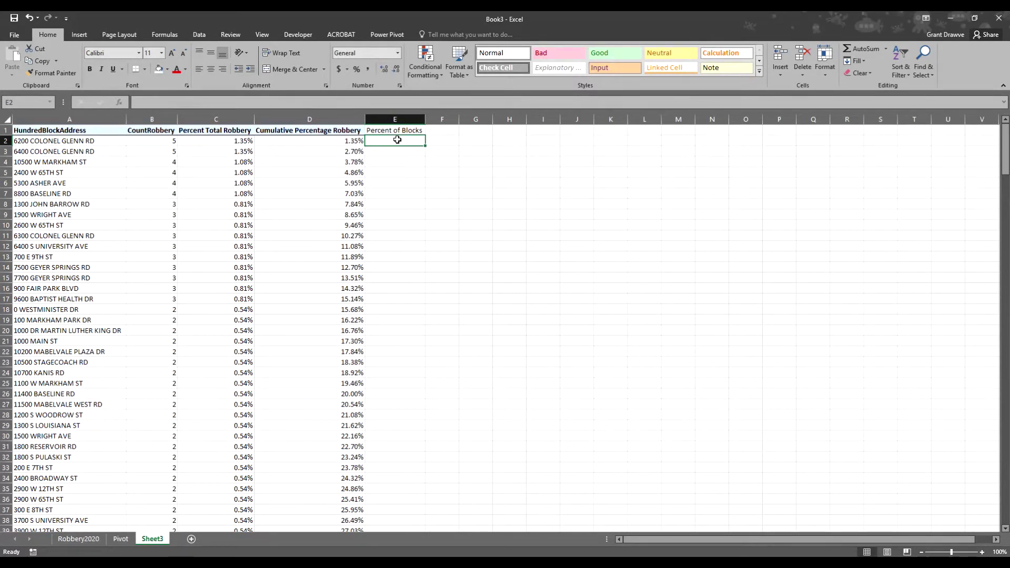
Calculate the first block's share in E2 with the formula =1/370
type("=")
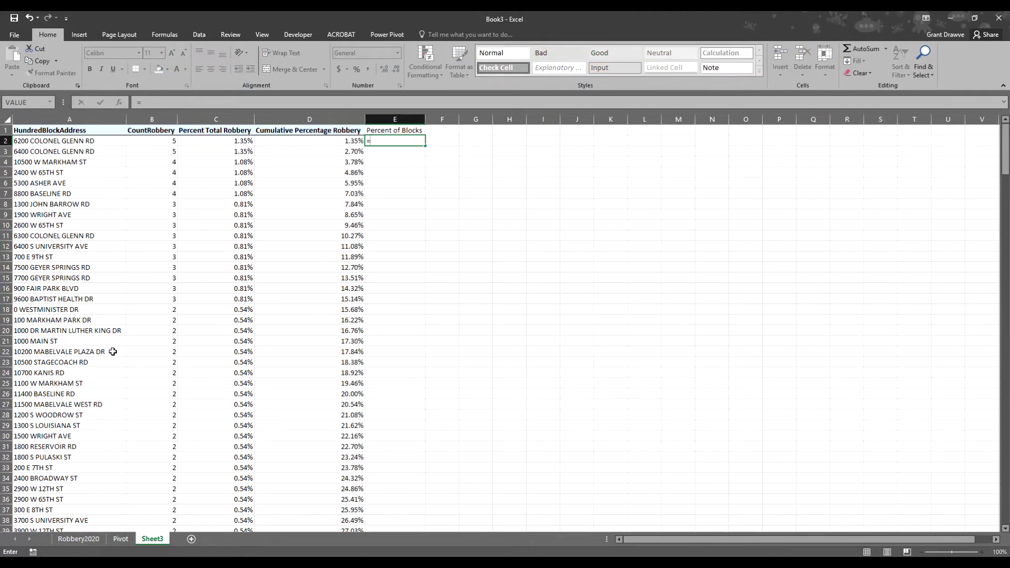
type("1/")
scroll(92, 477, "down", 1)
scroll(93, 477, "up", 1)
left_click(1009, 331)
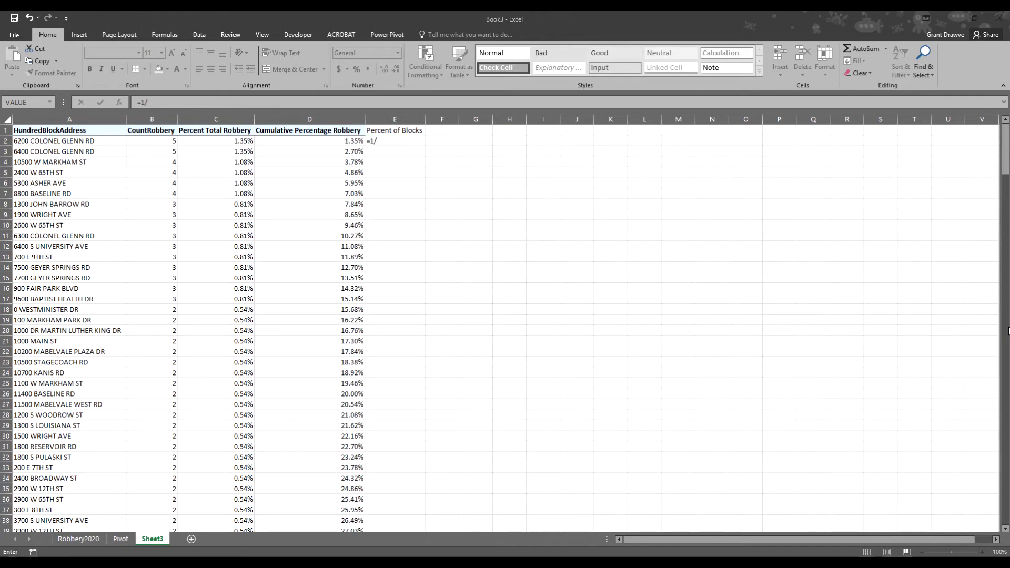
left_click(407, 143)
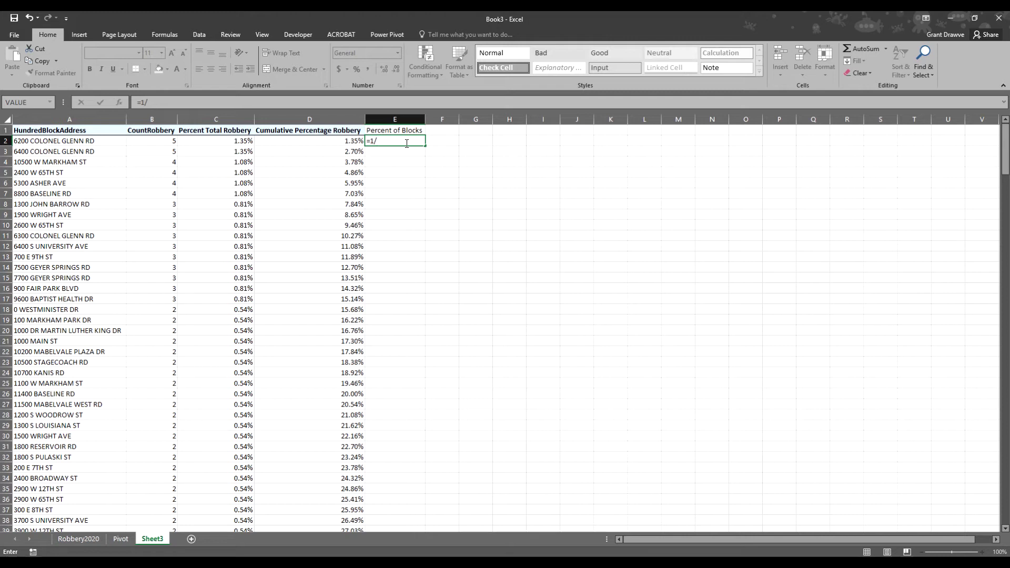
type("370")
key("Return")
Format E2 as a percentage with two decimals and fill its formula down through the last block
left_click(402, 140)
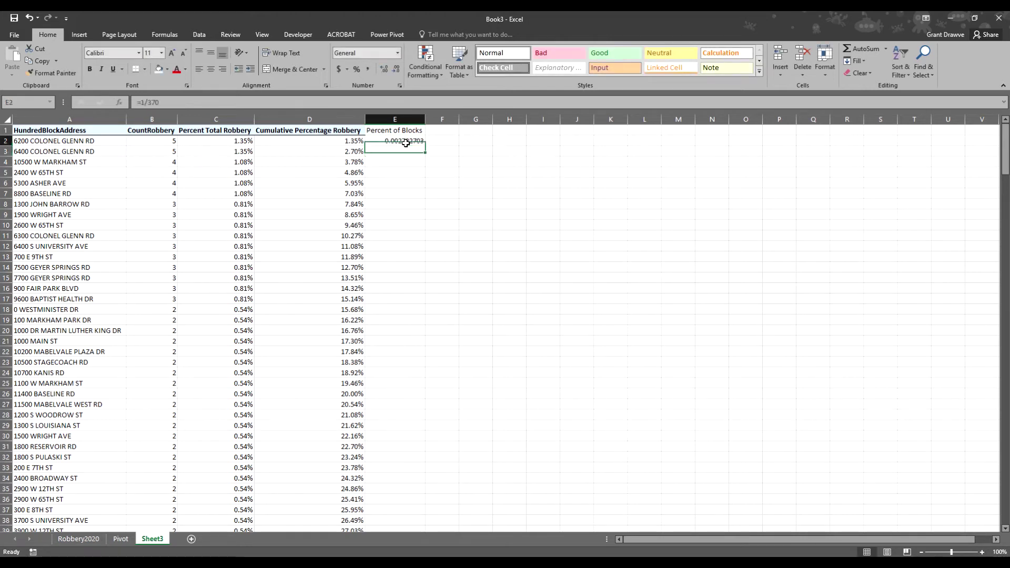
left_click(356, 69)
left_click(384, 69)
left_click(385, 70)
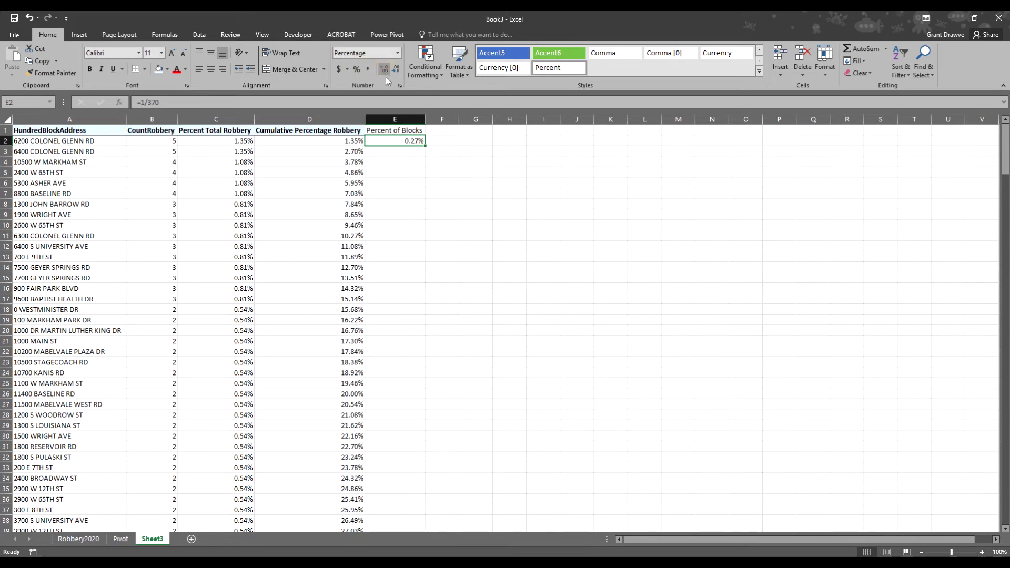
double_click(424, 145)
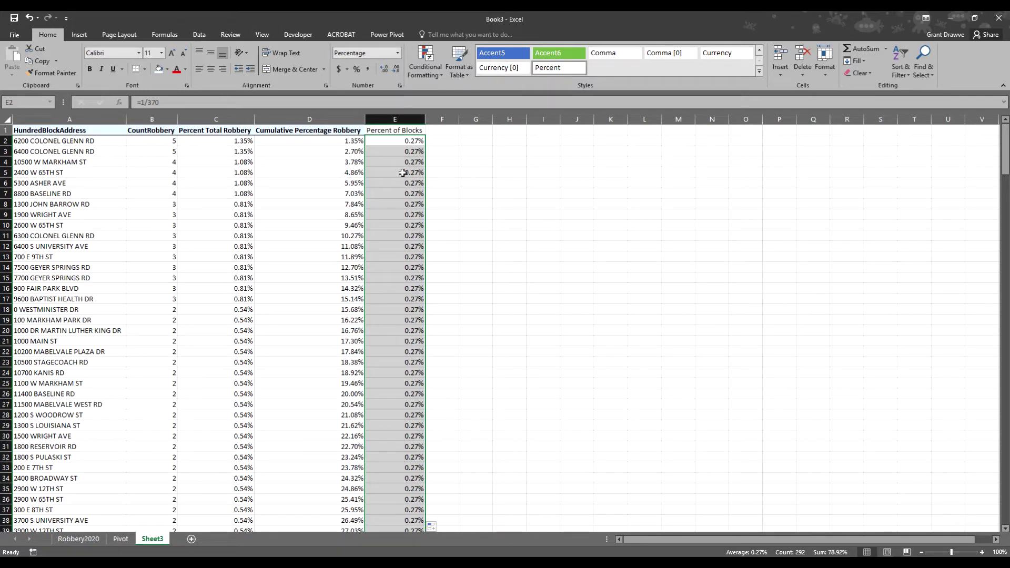
left_click(55, 172)
scroll(55, 172, "down", 9)
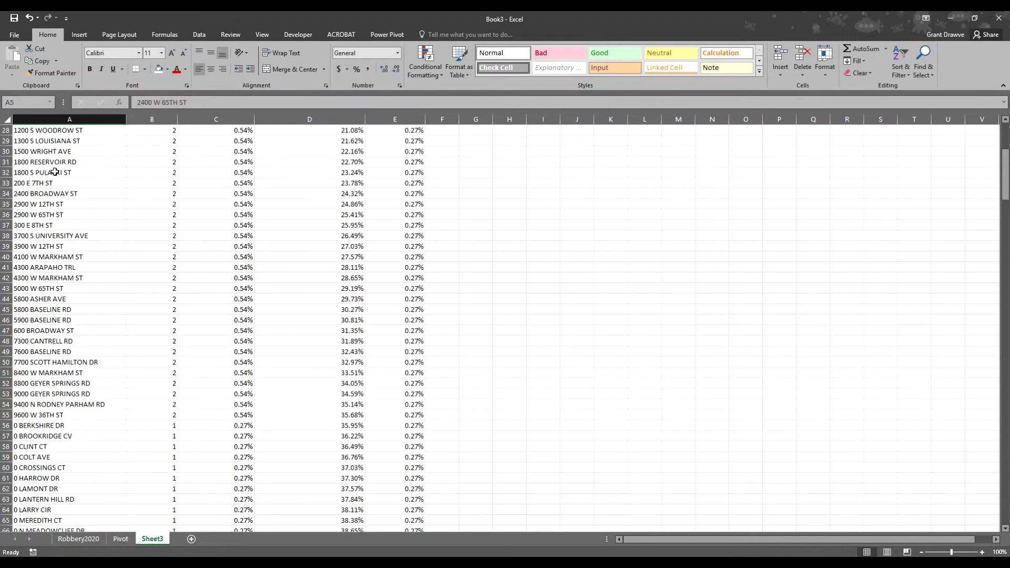
left_click(981, 183)
left_click_drag(1005, 205, 990, 399)
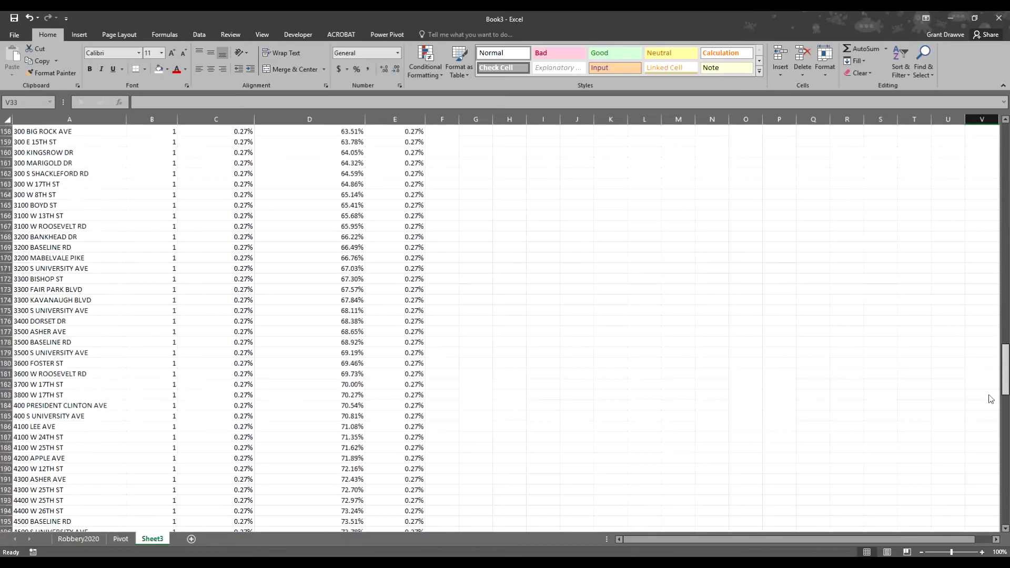
scroll(990, 399, "up", 20)
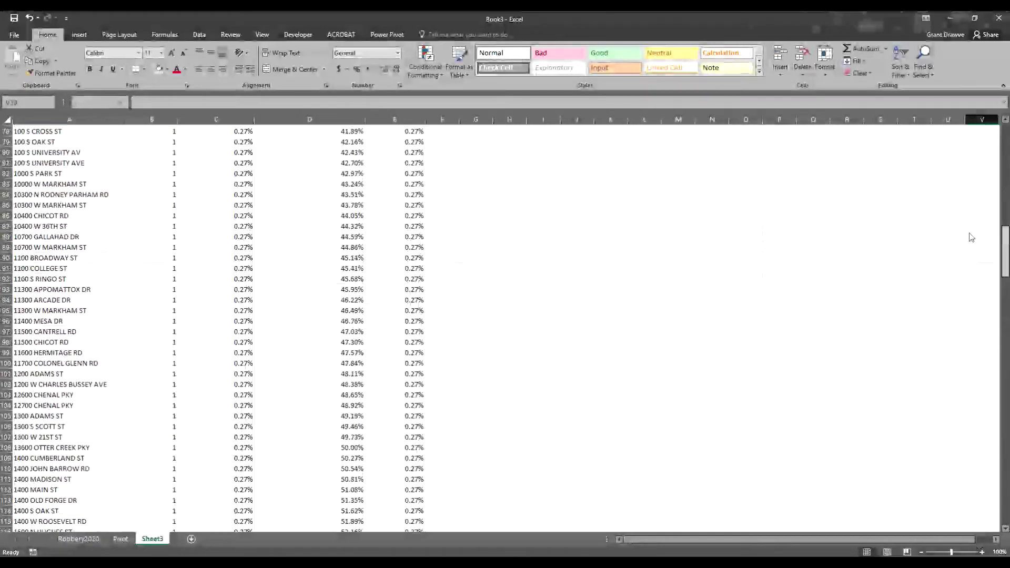
scroll(973, 260, "up", 20)
Add the header "Cumulative Precentage Blocks" in F1 with its column autofitted, and make the headers in E1:F1 bold
left_click(452, 130)
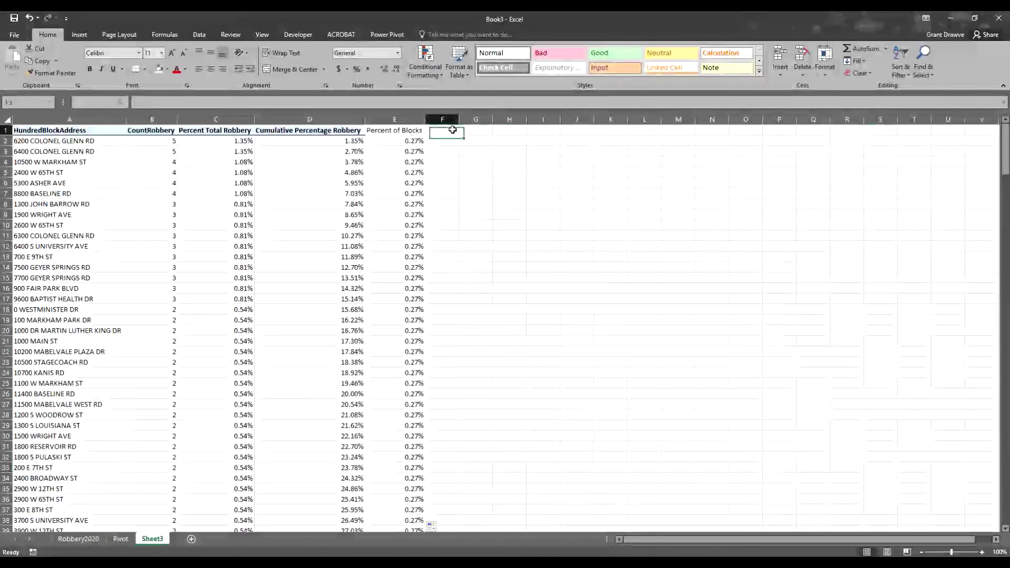
type("Cu")
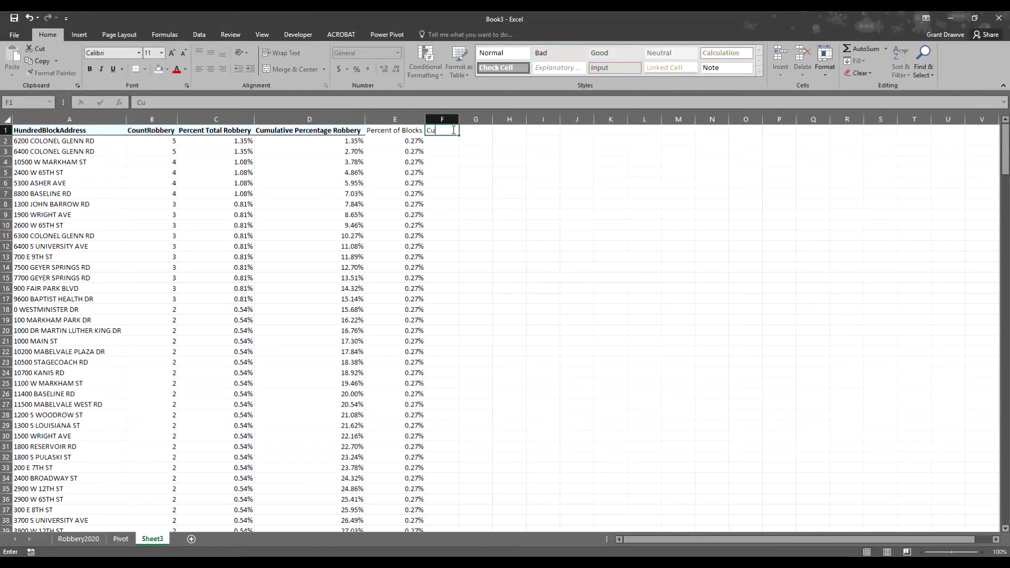
type("mulative Precent")
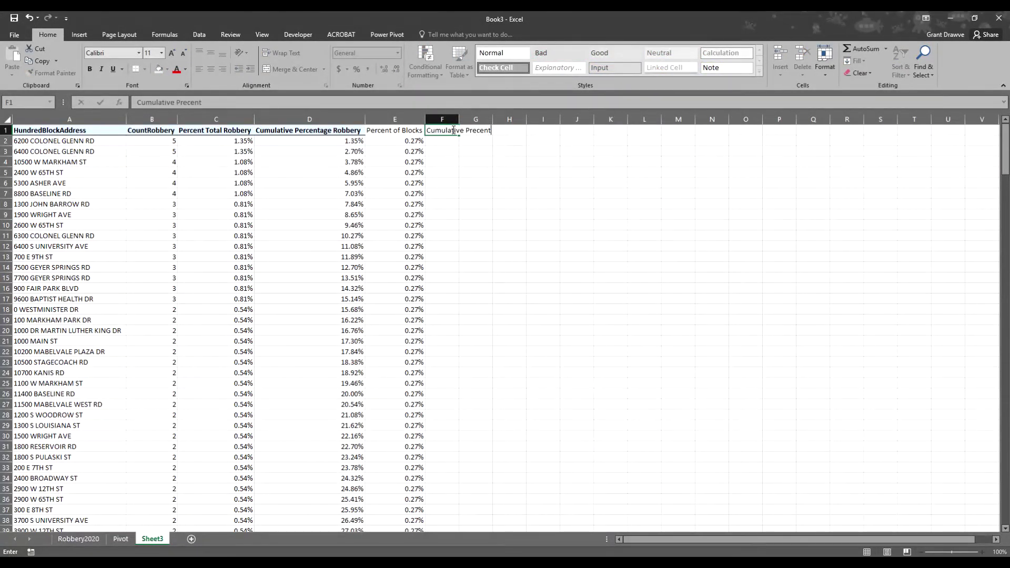
type("age Blocks")
key("Return")
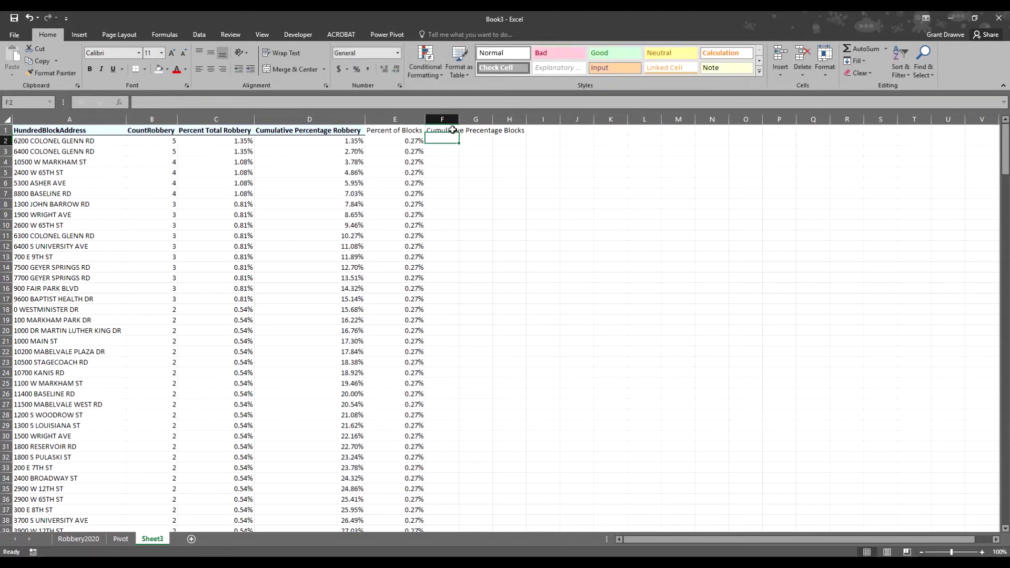
double_click(459, 116)
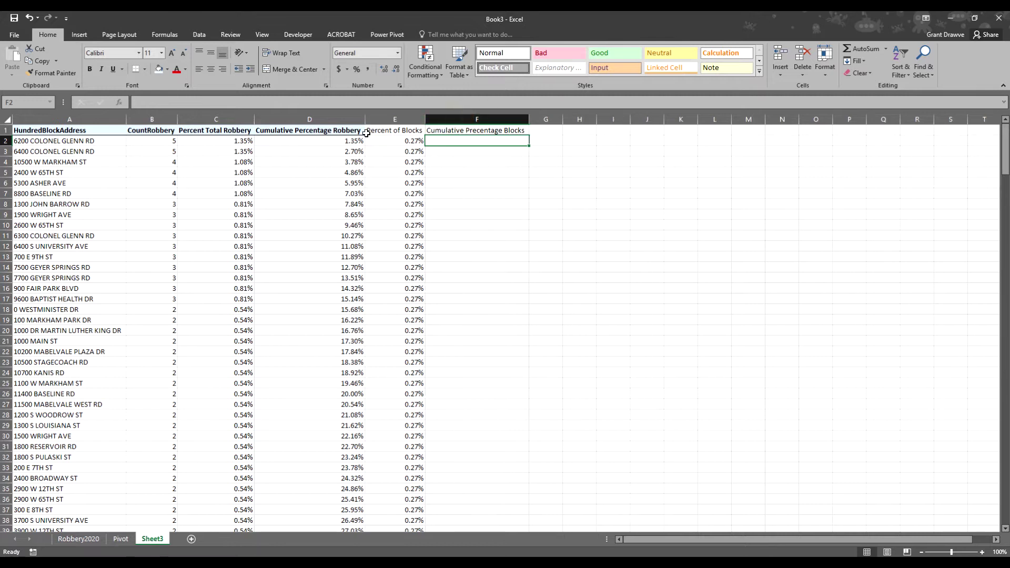
left_click_drag(370, 131, 474, 131)
left_click(89, 69)
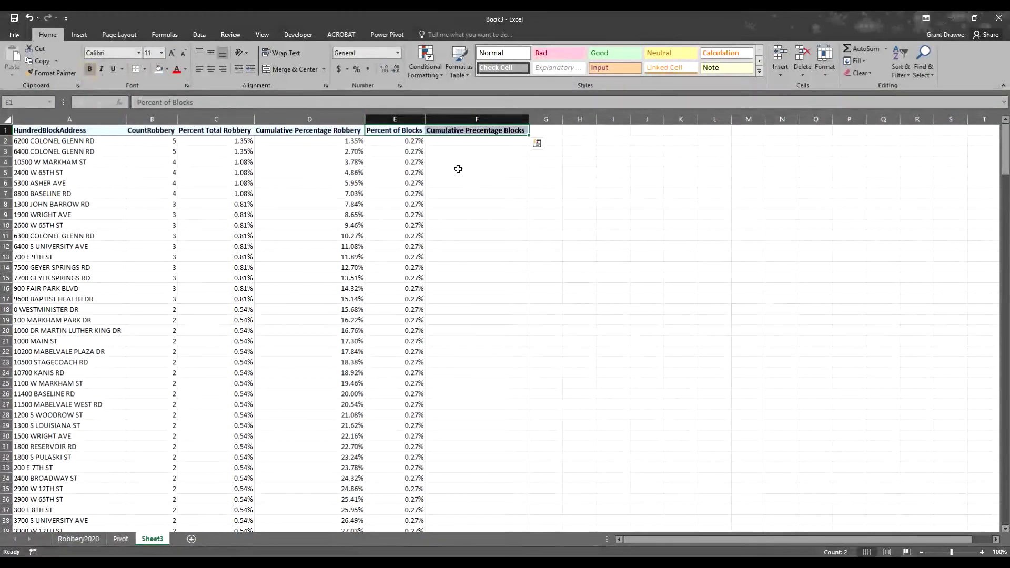
Start the cumulative block percentage in F2 by referencing the first block's share with =E2
left_click(462, 138)
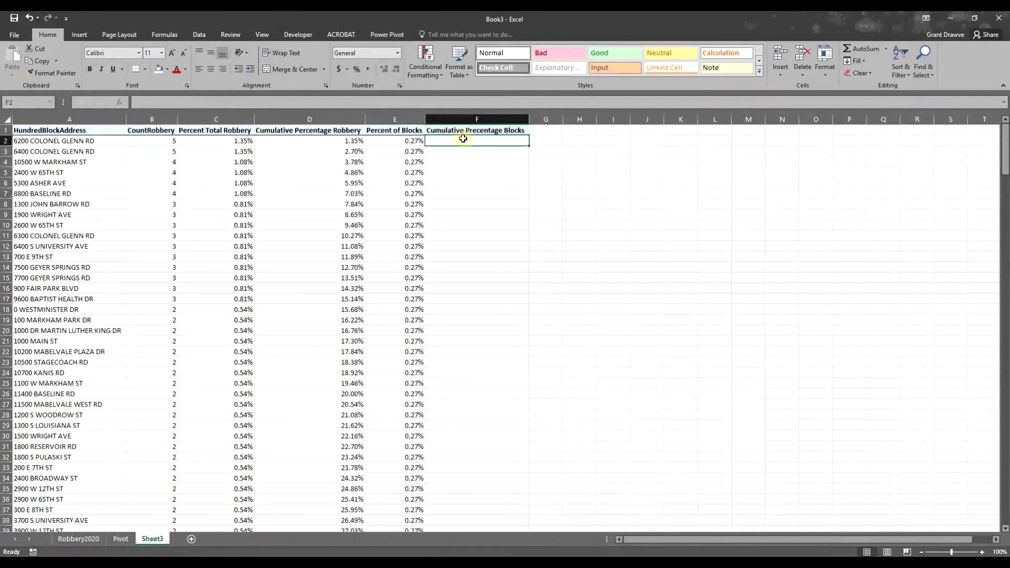
type("=")
left_click(409, 138)
key("Return")
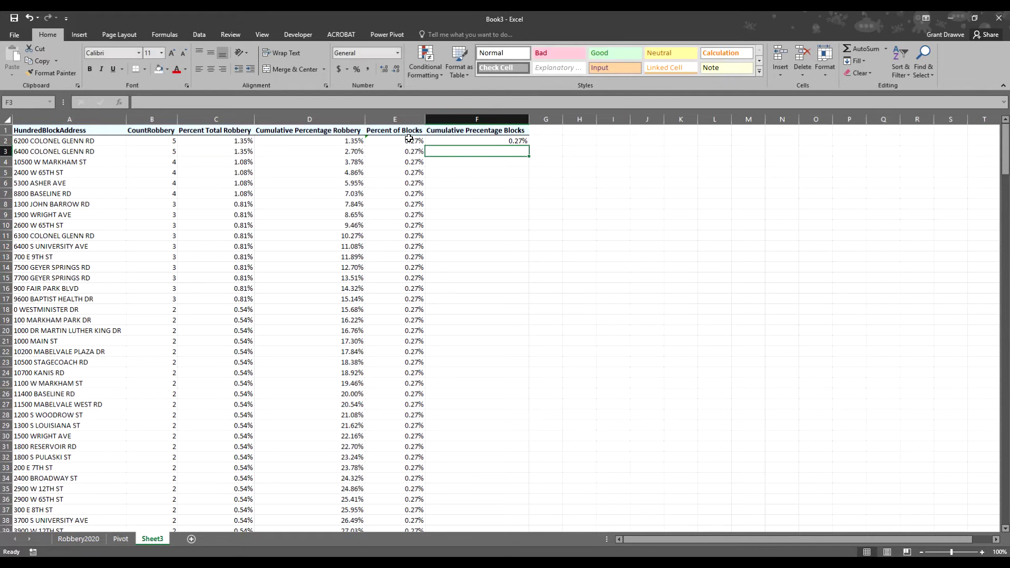
Enter the running total =F2+E3 in F3 and fill the formula down column F through the last block
type("=")
left_click(461, 142)
type("+")
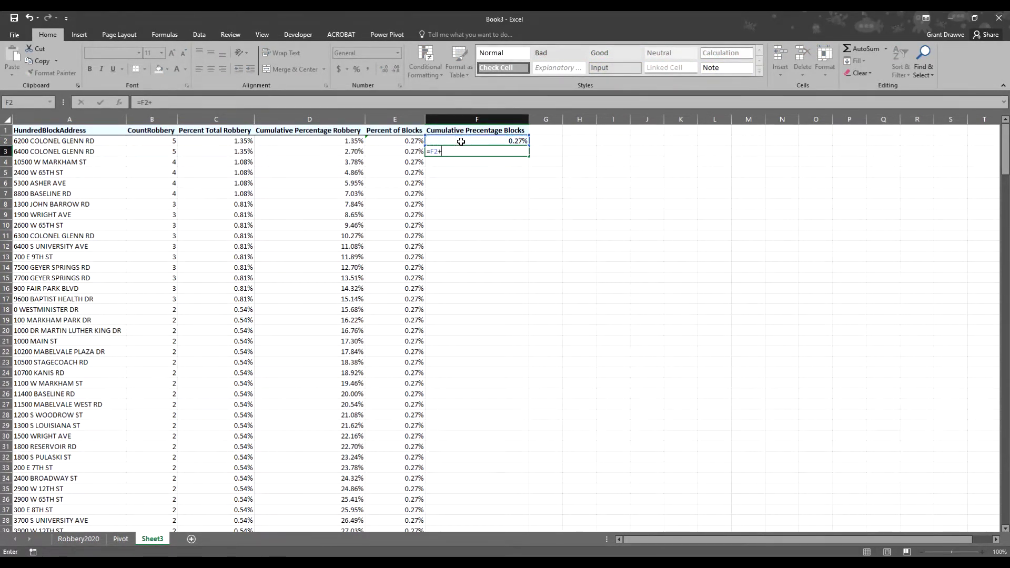
left_click(410, 152)
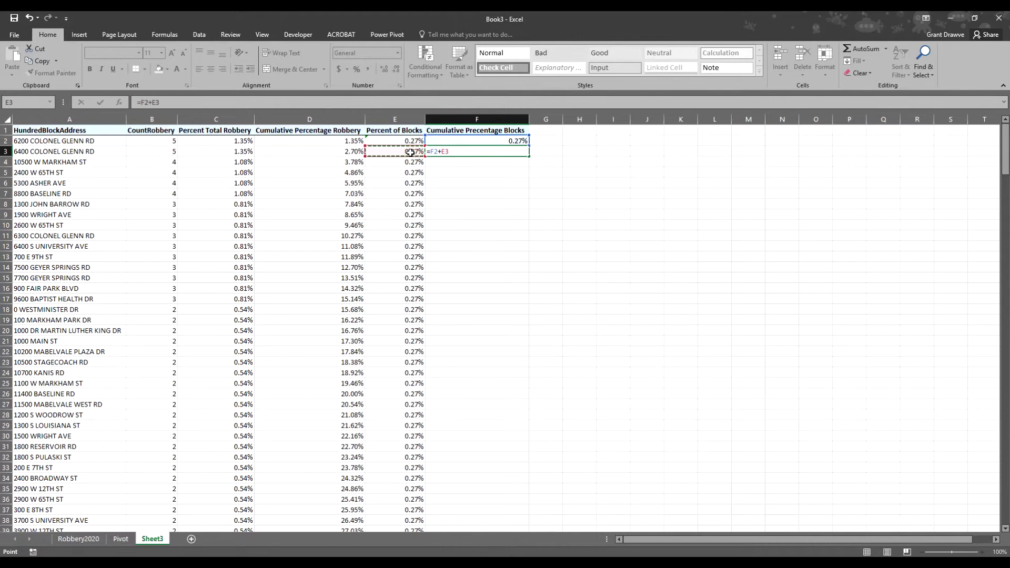
key("Return")
left_click(518, 154)
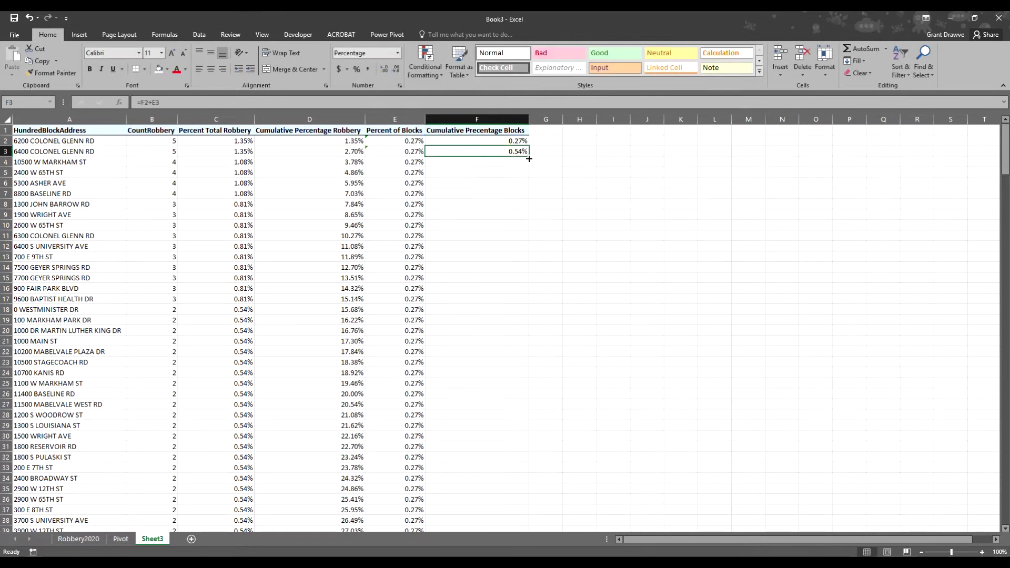
double_click(529, 158)
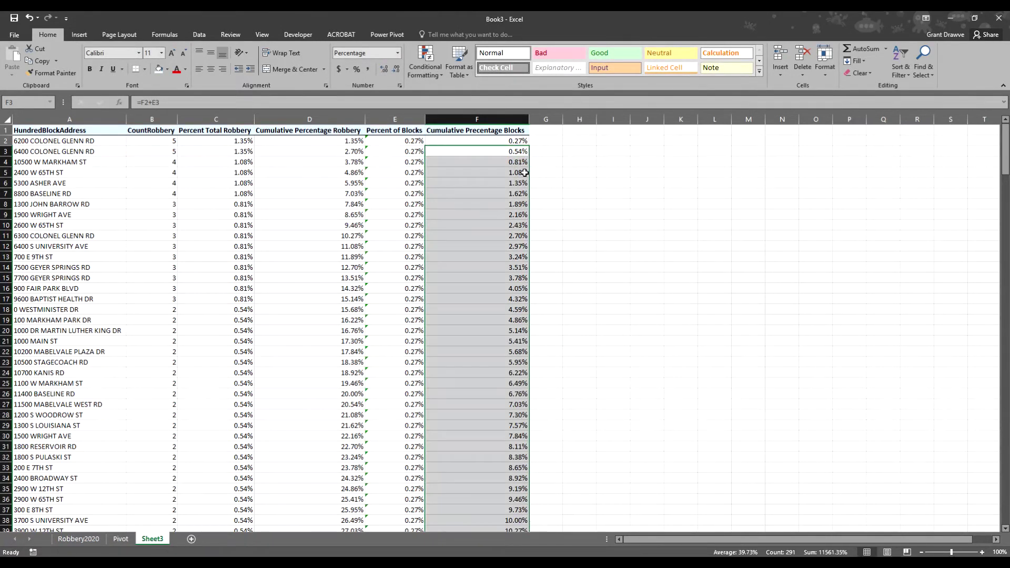
Examine the cumulative block percentages down to the last block in row 293 and compare them with the cumulative robbery percentages
scroll(525, 172, "down", 20)
scroll(517, 191, "down", 20)
scroll(509, 189, "down", 20)
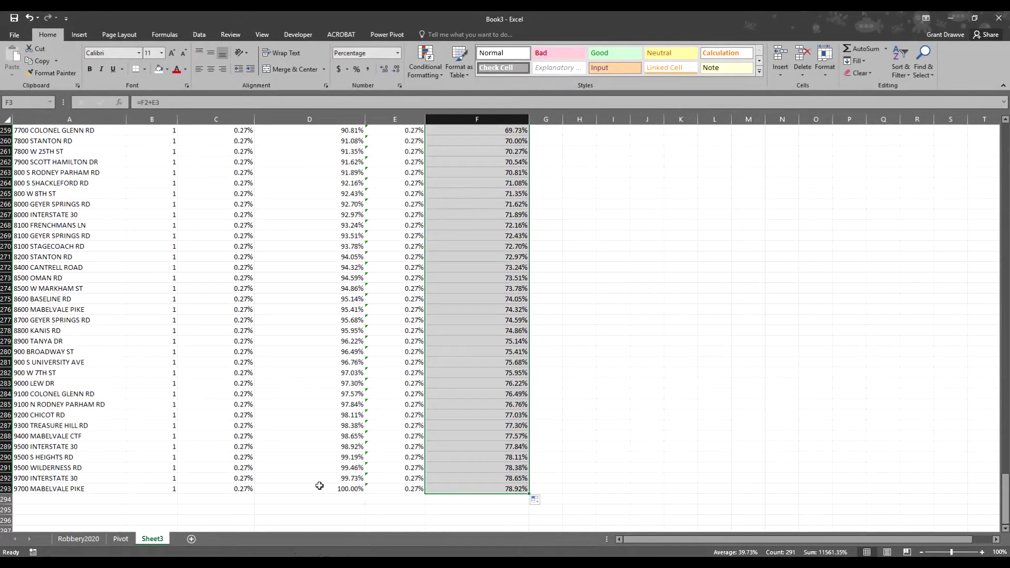
left_click(497, 488)
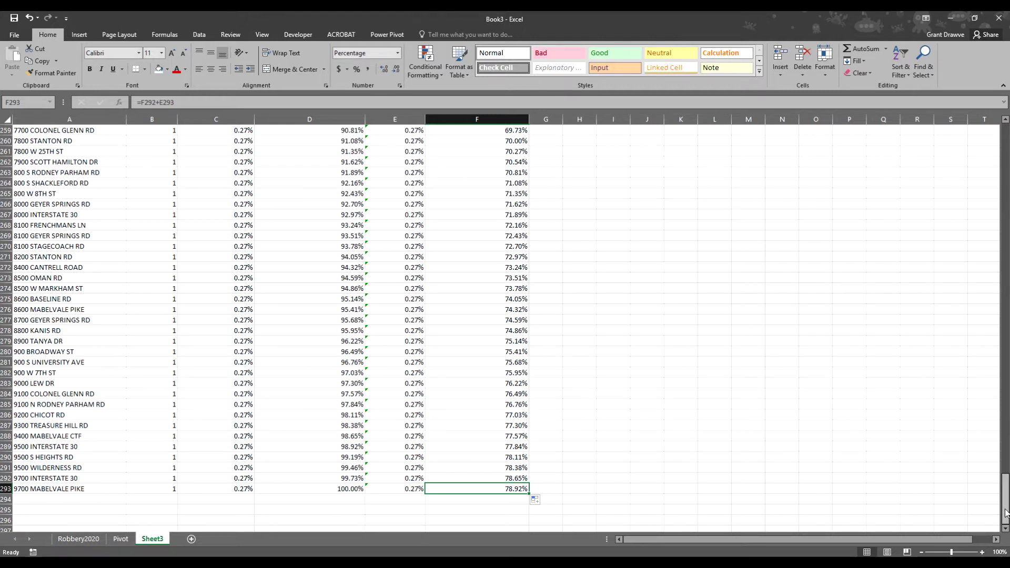
left_click_drag(1004, 513, 1003, 163)
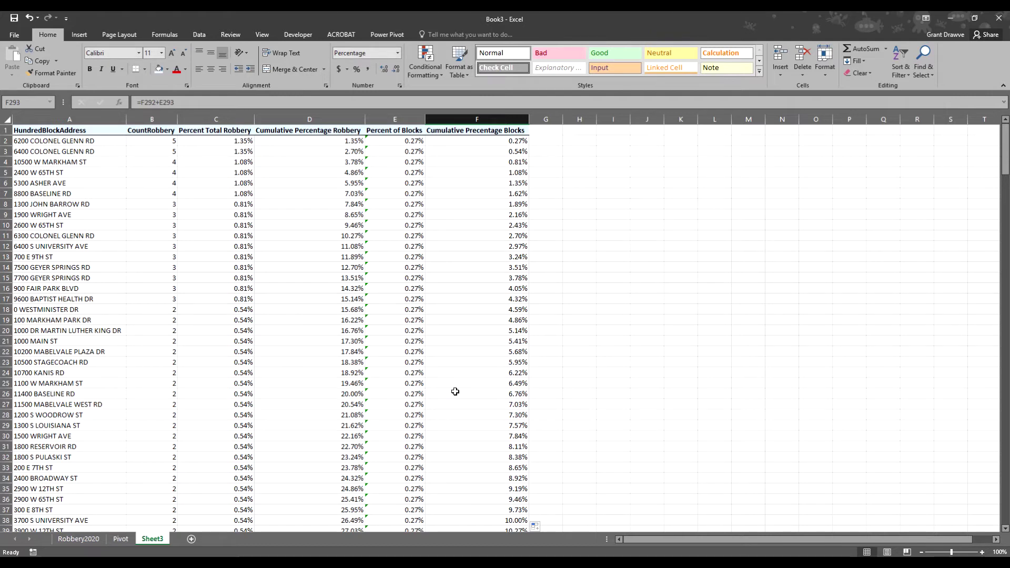
scroll(339, 393, "down", 3)
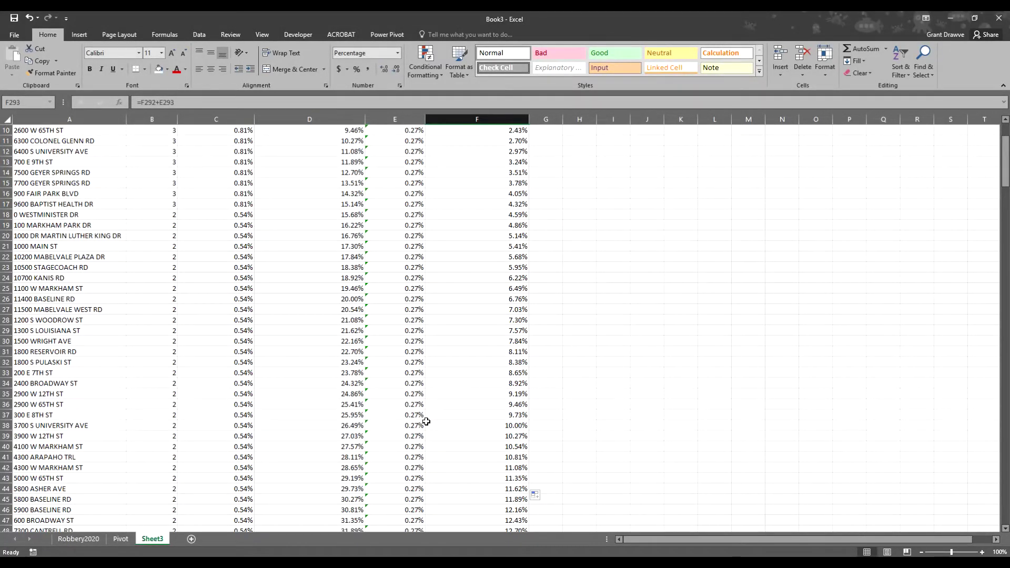
scroll(426, 421, "up", 3)
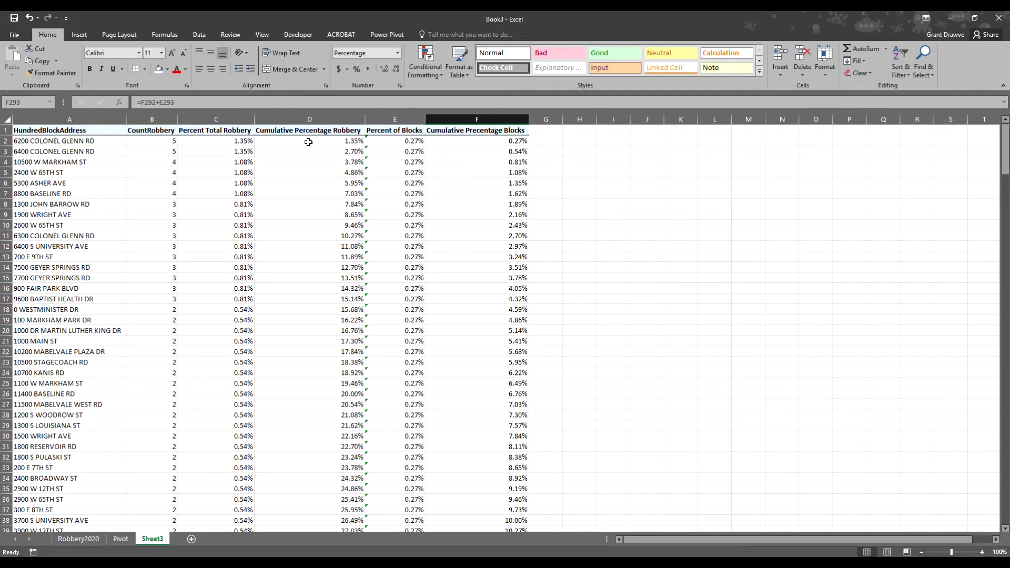
Select the cumulative robbery and cumulative block columns with headers, D1:D293 and F1:F293, and preview them as a combo chart
left_click_drag(309, 132, 333, 460)
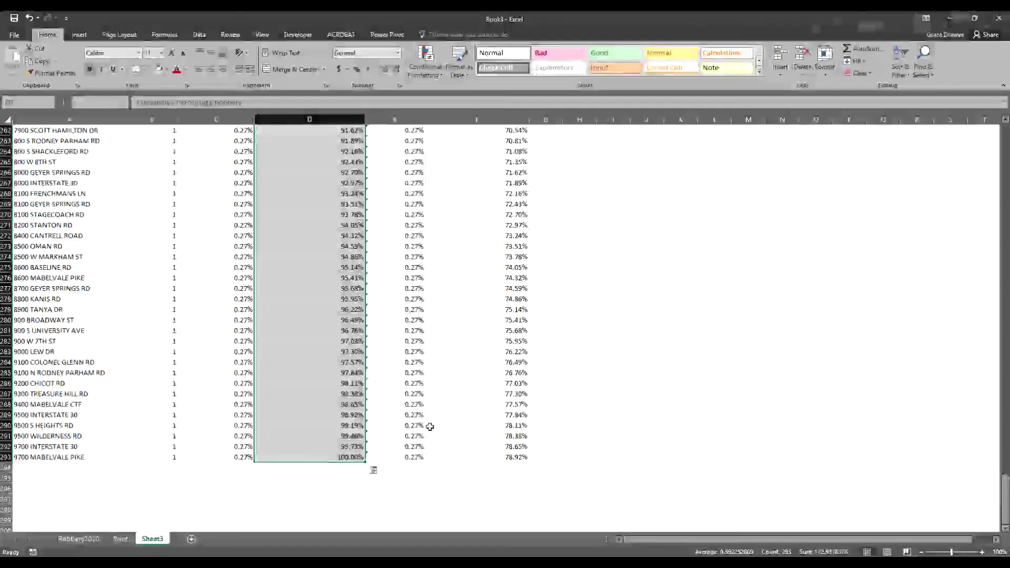
left_click_drag(500, 457, 480, 130)
left_click(79, 34)
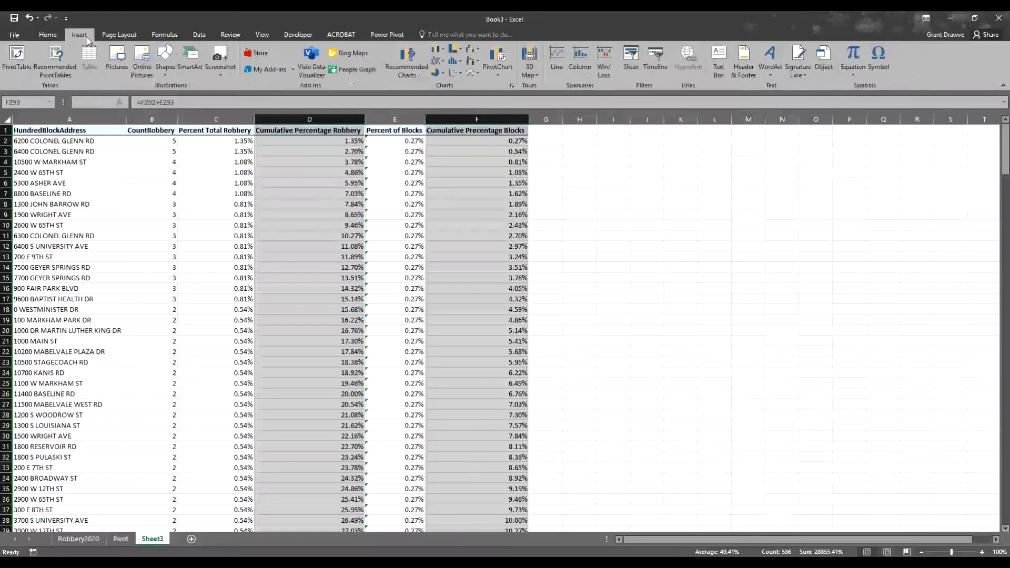
left_click(394, 59)
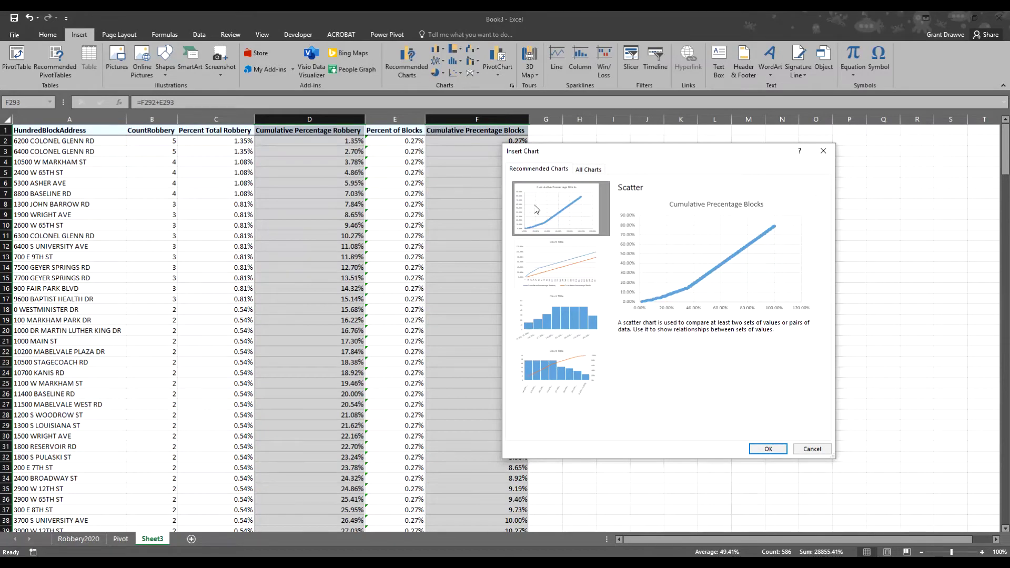
left_click(594, 177)
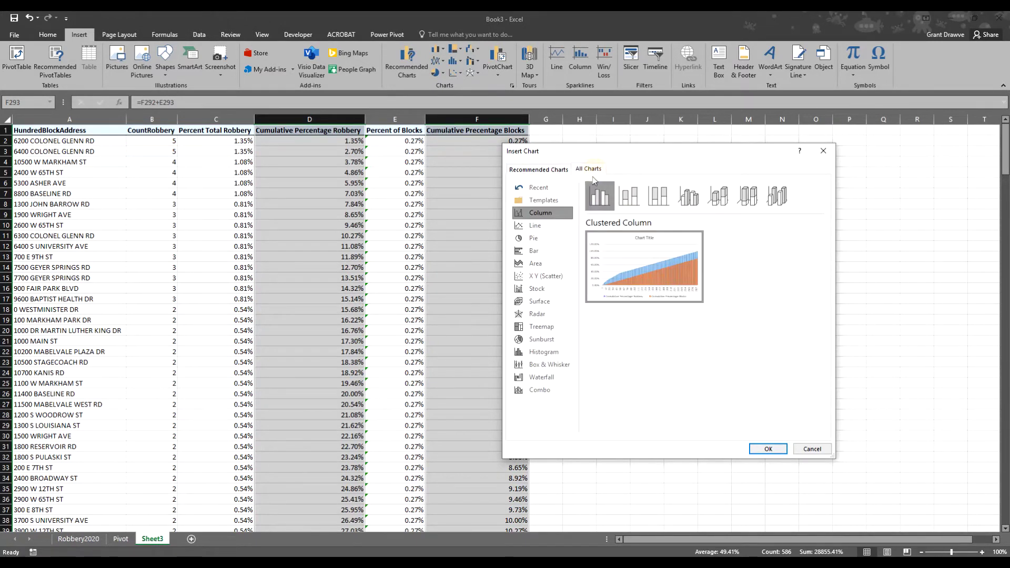
left_click(536, 390)
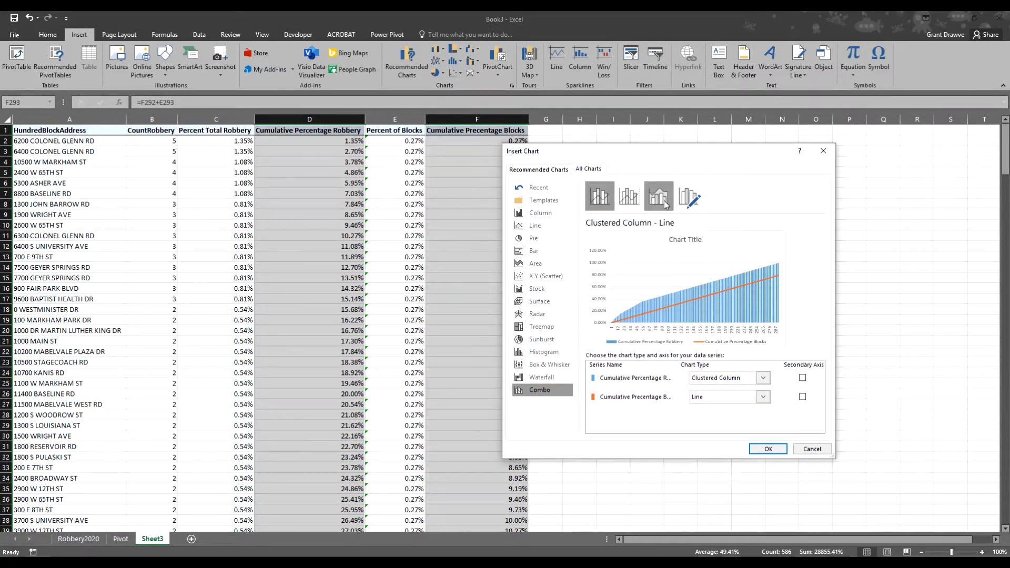
Try Stacked Line, Clustered Column and Line types for the cumulative robbery series, restore the Clustered Column - Line preset, and cancel the chart
left_click(762, 379)
left_click(740, 295)
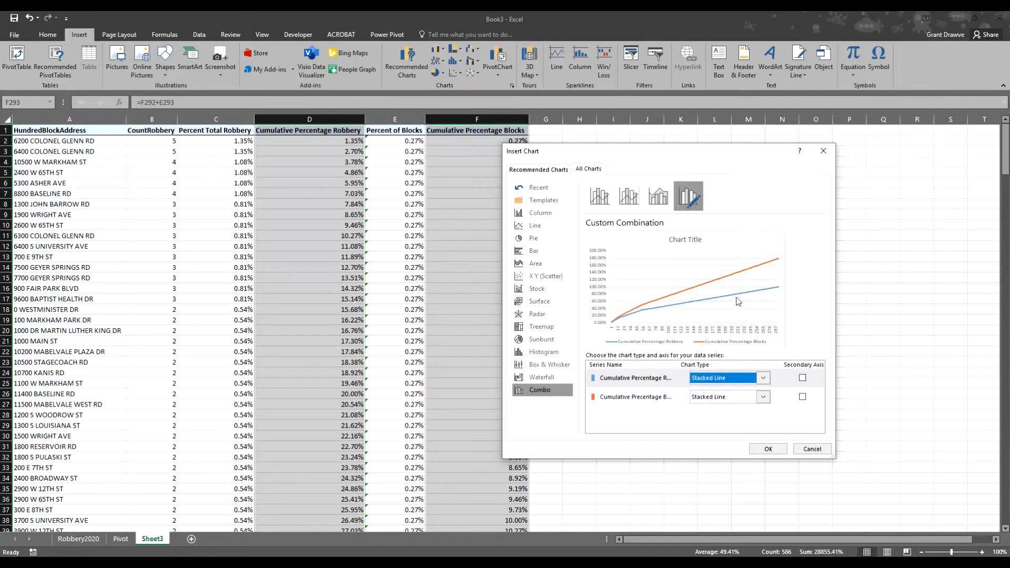
left_click(763, 379)
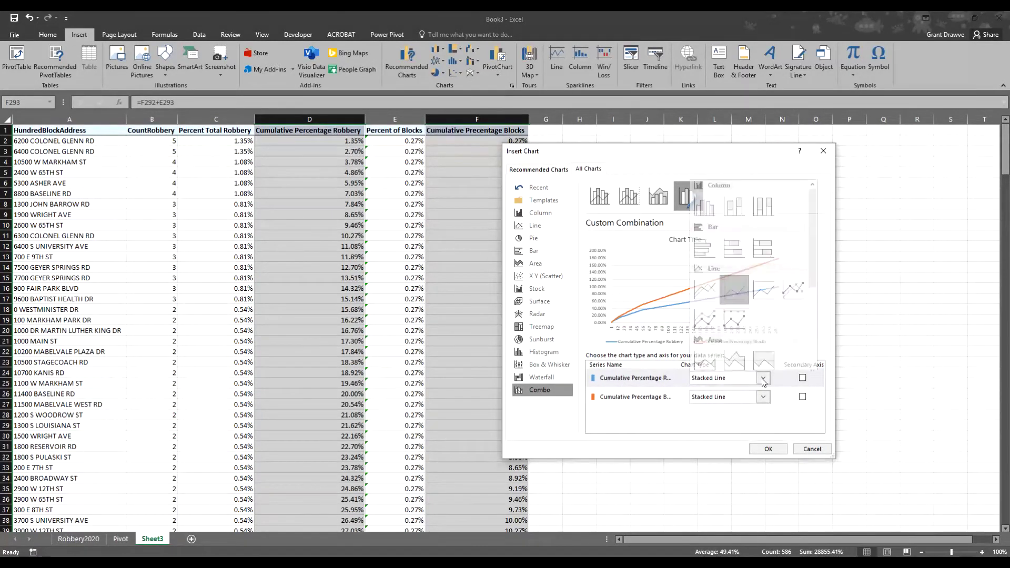
left_click(705, 201)
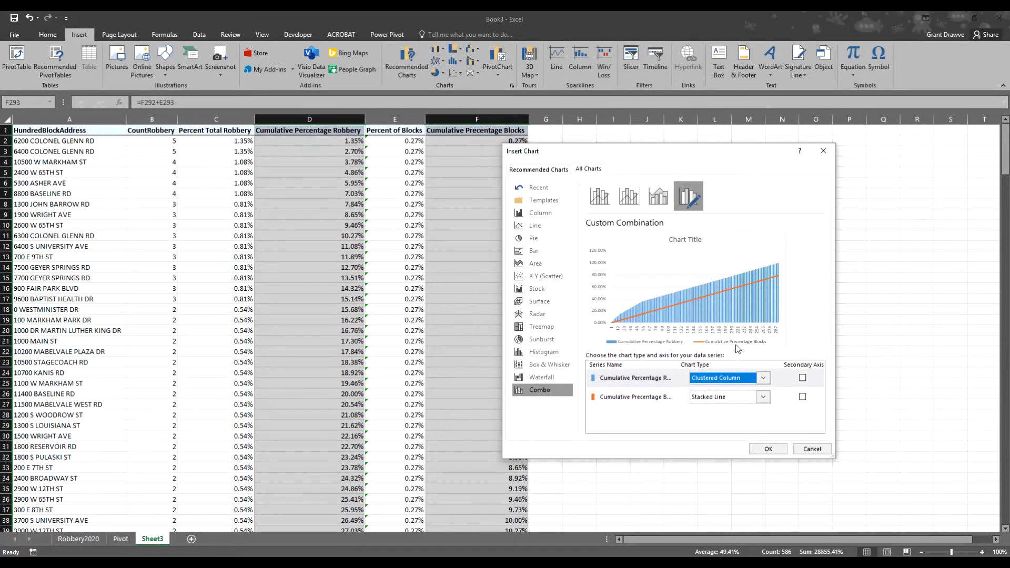
left_click(739, 378)
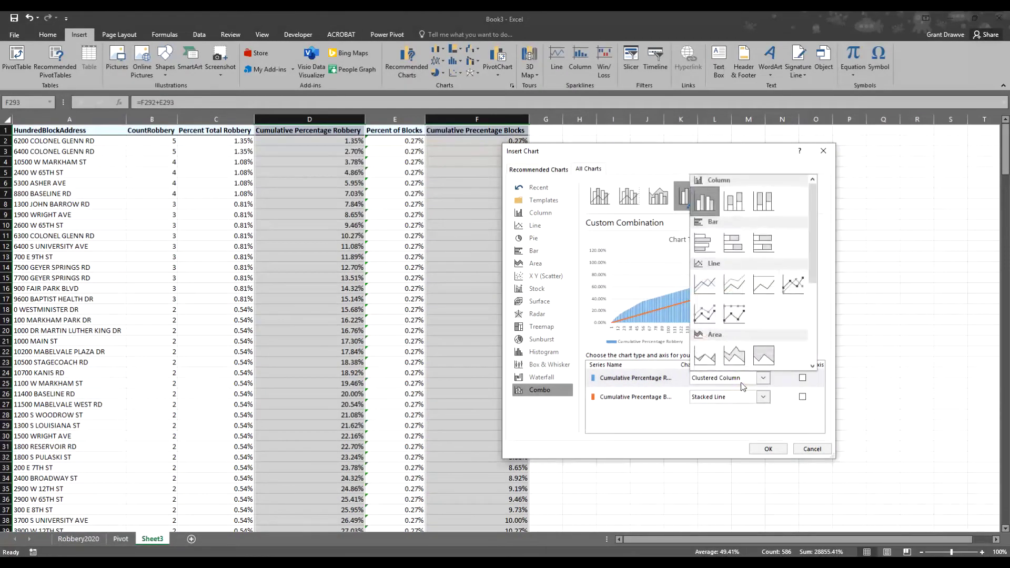
left_click(705, 285)
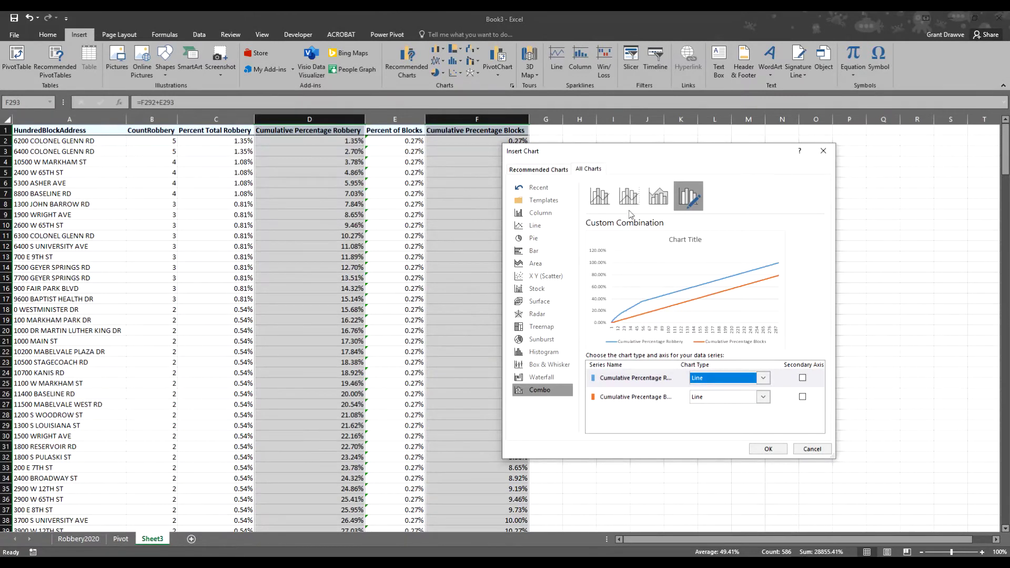
left_click(600, 199)
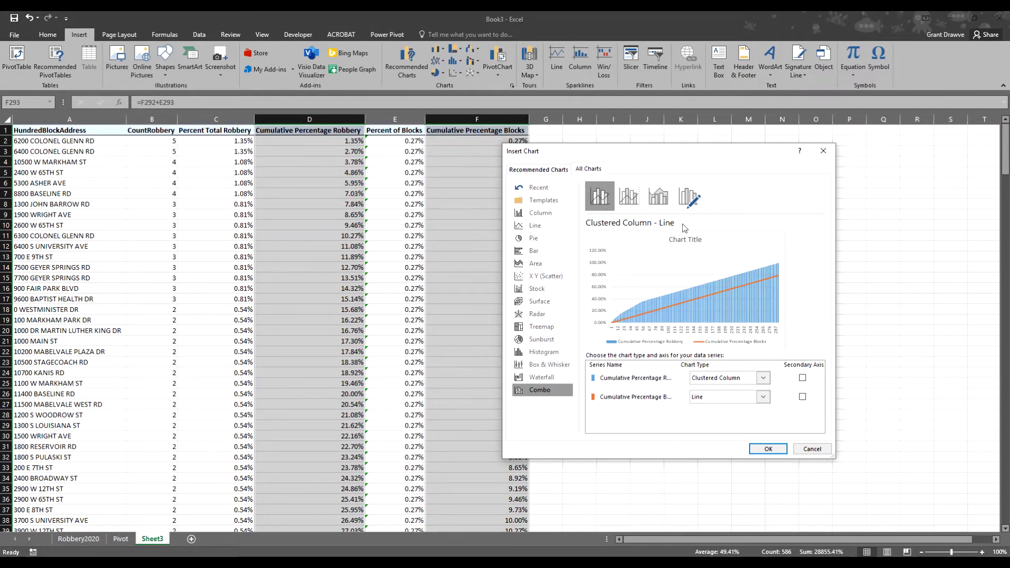
key("Escape")
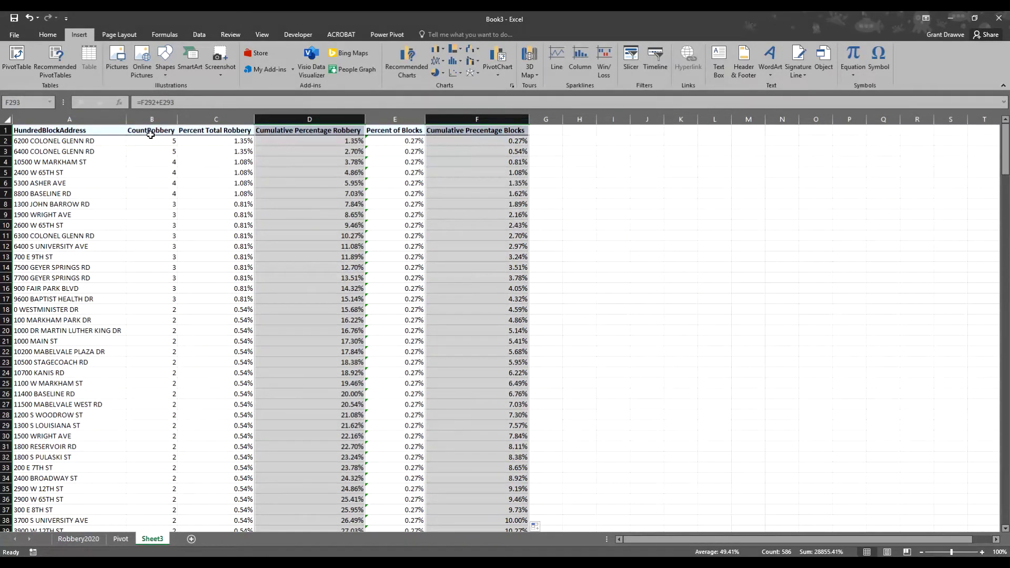
Try a combo chart that also includes the CountRobbery column B1:B293, and dismiss the chart setup
left_click_drag(150, 135, 152, 506)
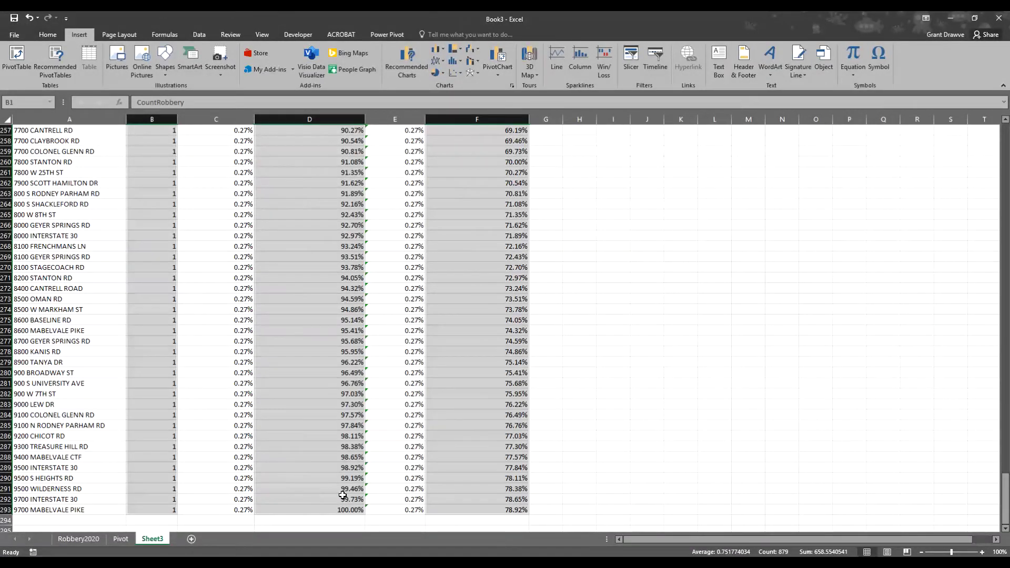
scroll(292, 256, "up", 2)
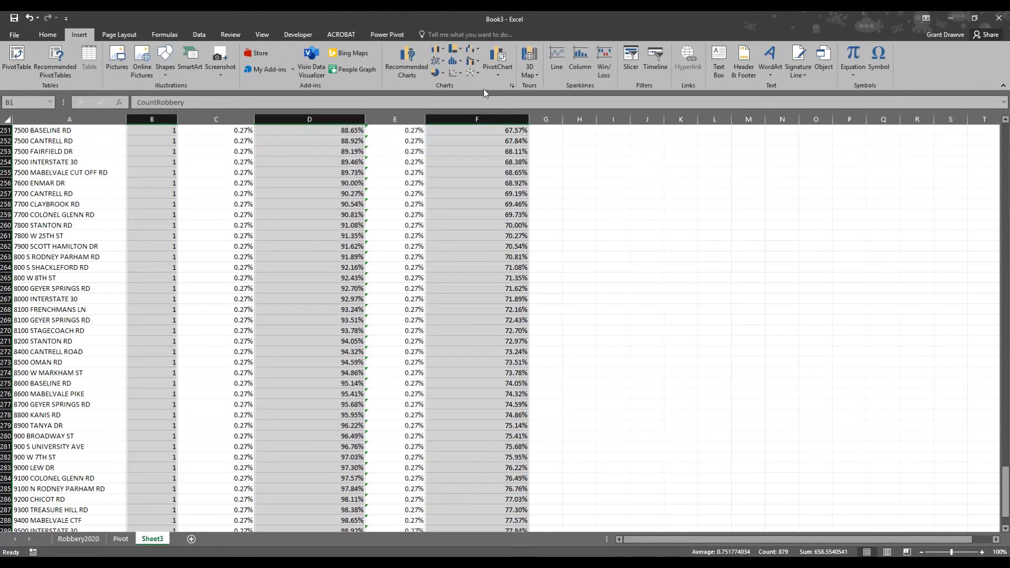
left_click(405, 66)
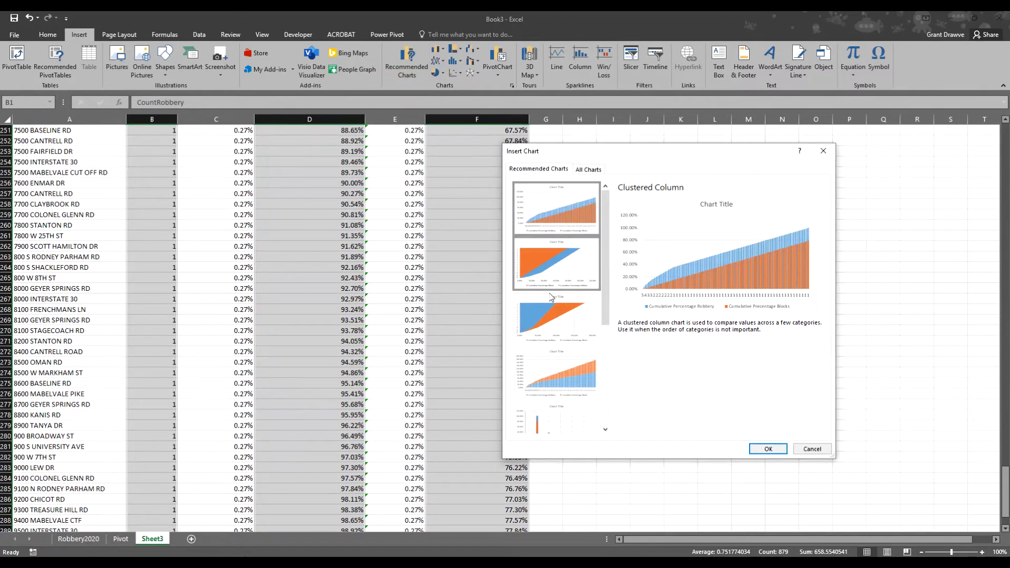
scroll(563, 368, "down", 4)
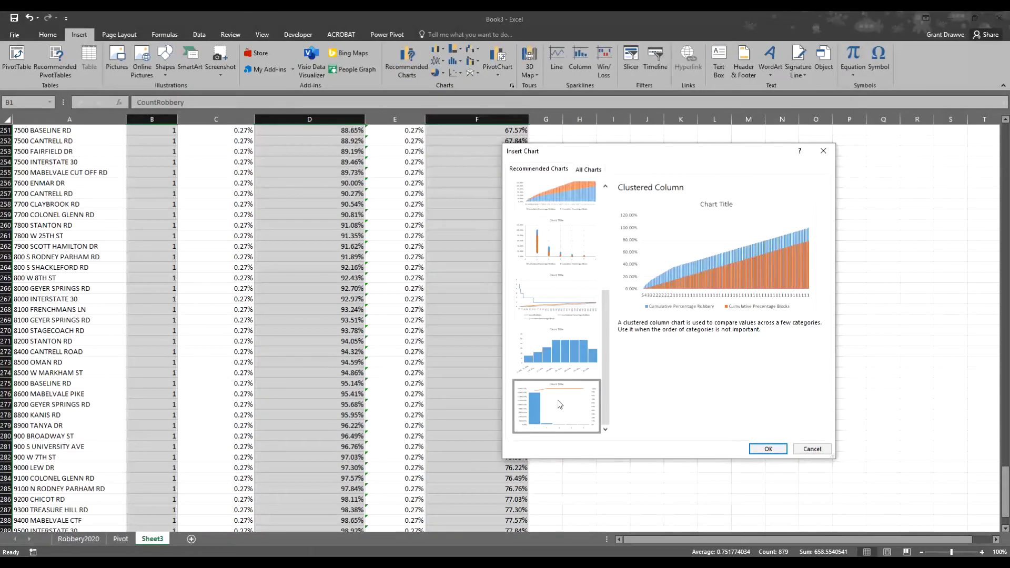
left_click(588, 169)
left_click(541, 394)
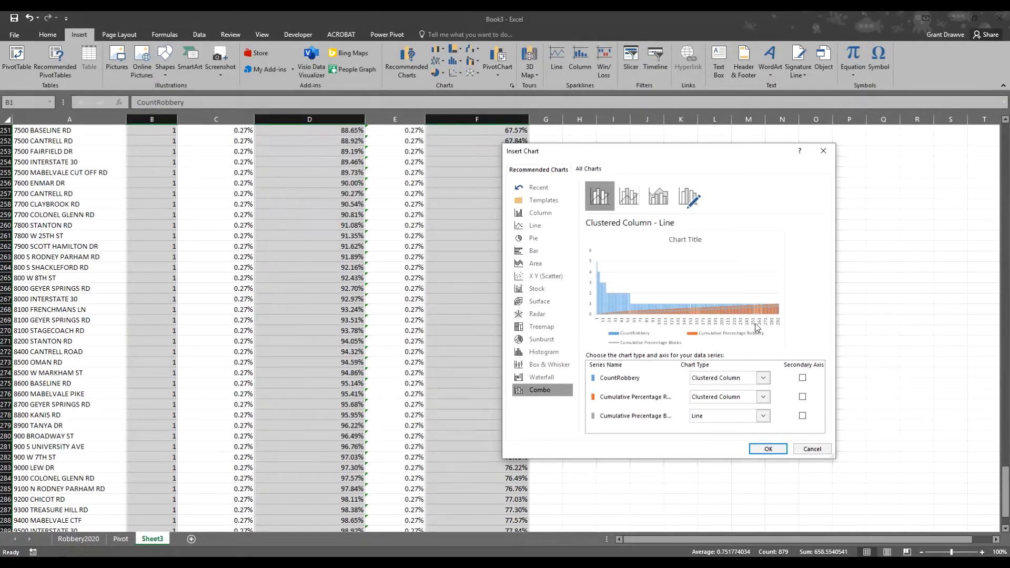
left_click(763, 397)
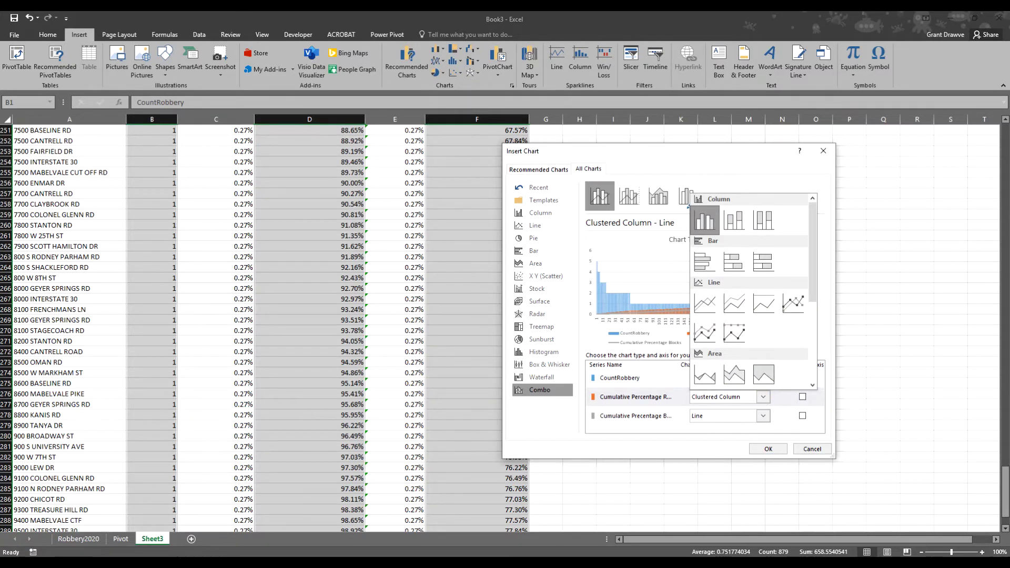
left_click(464, 532)
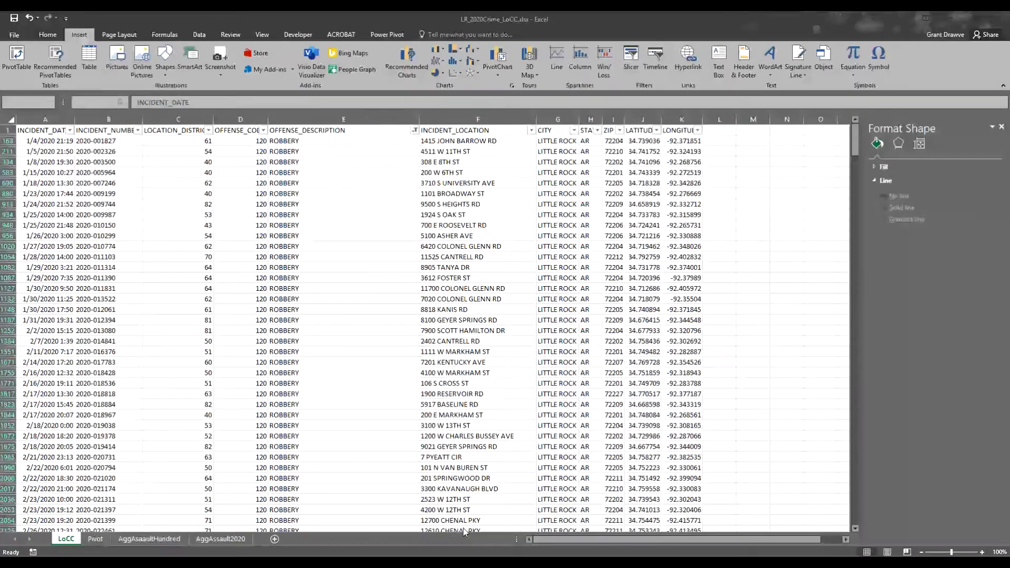
key("alt+Tab")
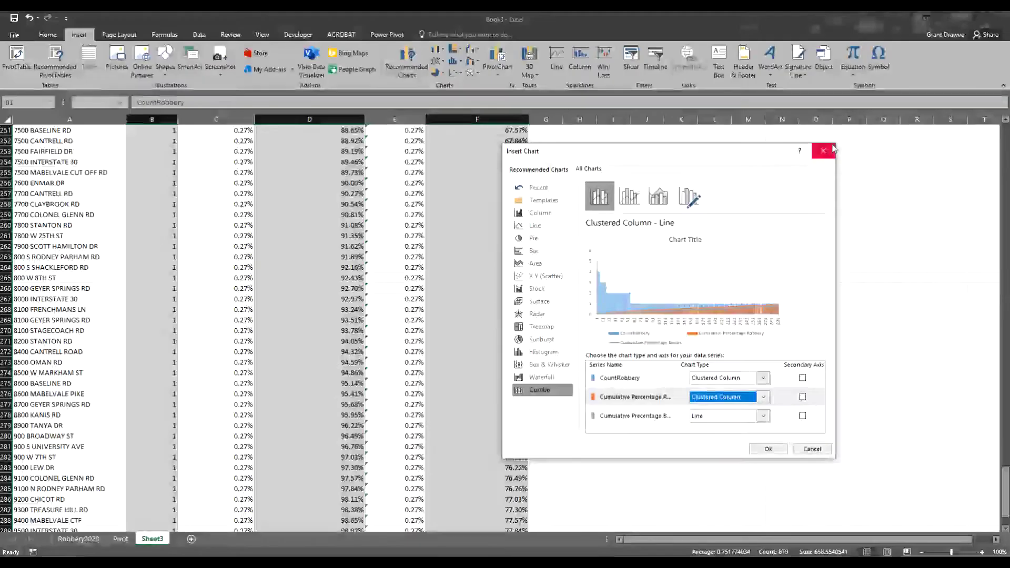
left_click(832, 151)
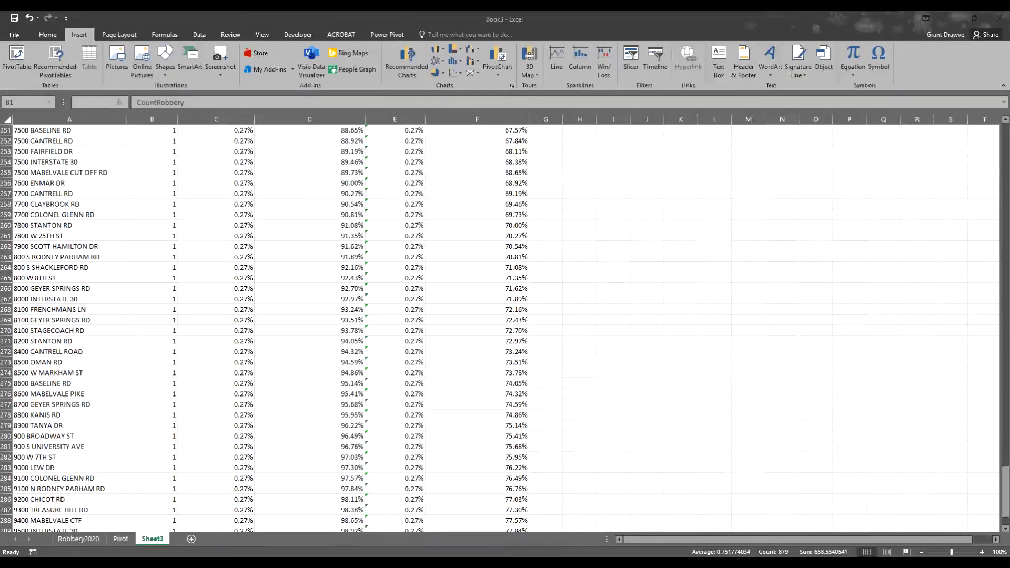
Switch to the LR_2020Crime_LoCC.xlsx workbook and examine the aggravated assault distribution chart on the AggAssaultHundred sheet
left_click(473, 520)
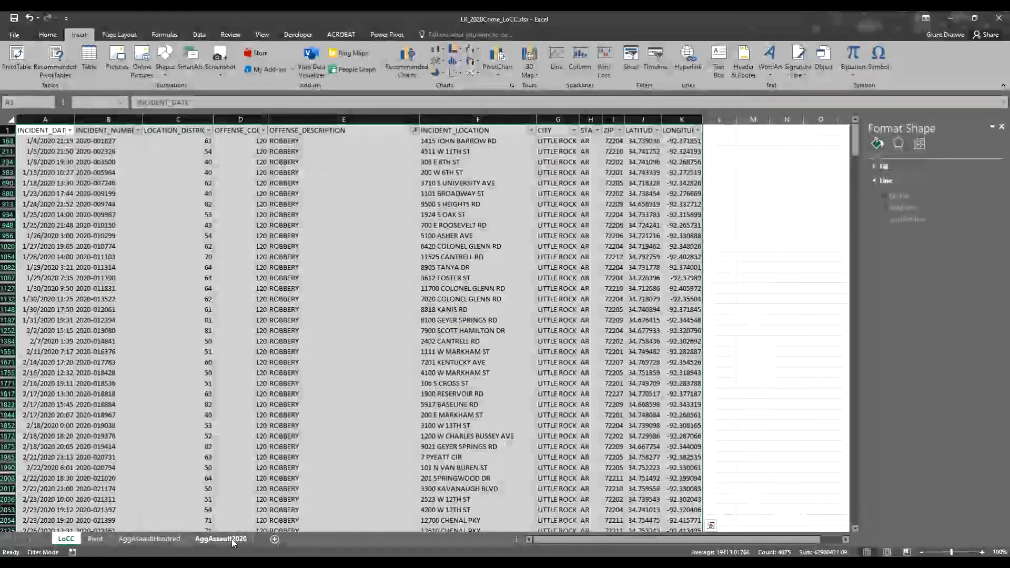
left_click(221, 539)
left_click(149, 538)
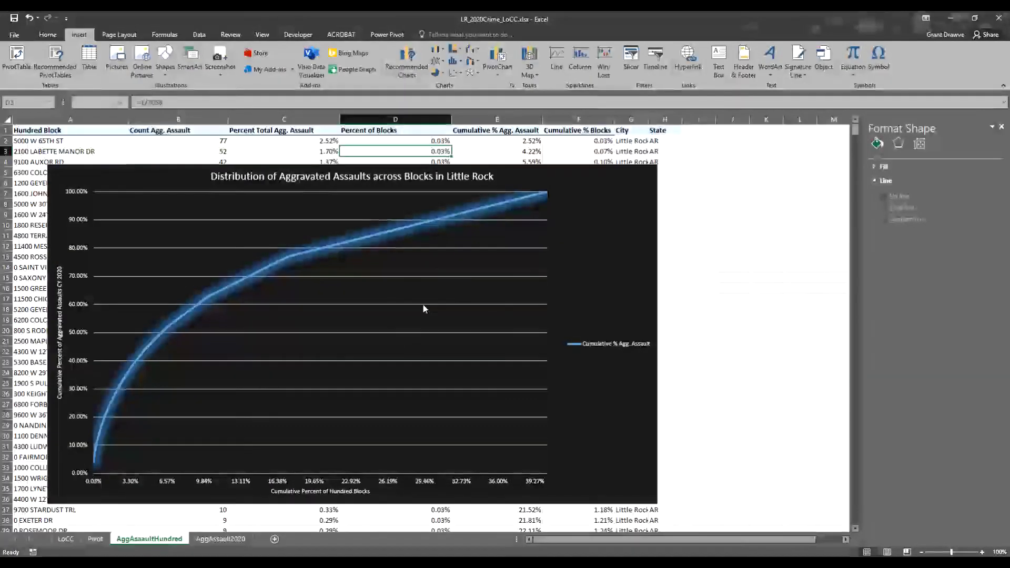
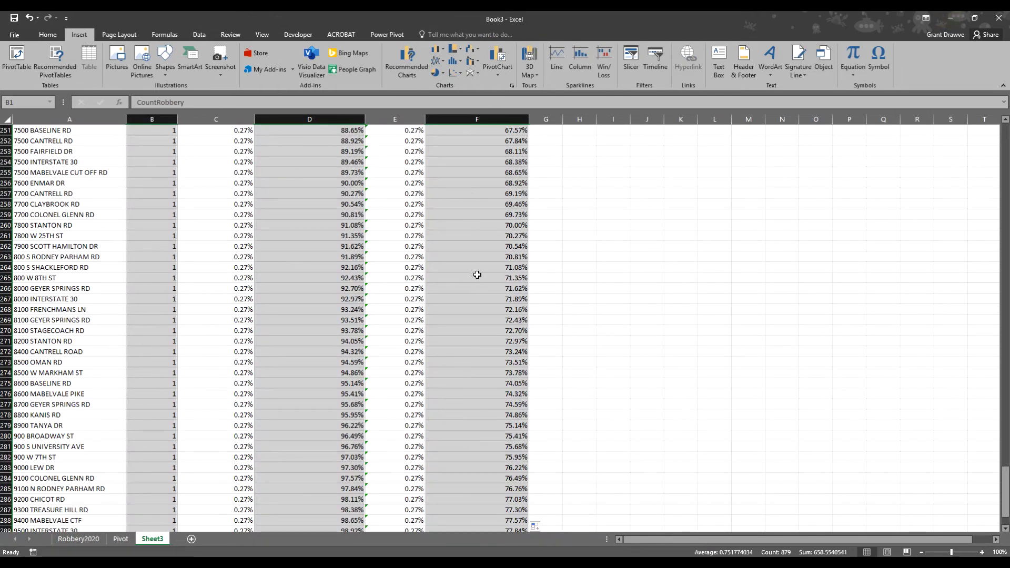
Insert a line chart of the cumulative robbery and block percentages, D1:D293 and F1:F293, and enlarge it to span columns B to N
scroll(966, 224, "up", 15)
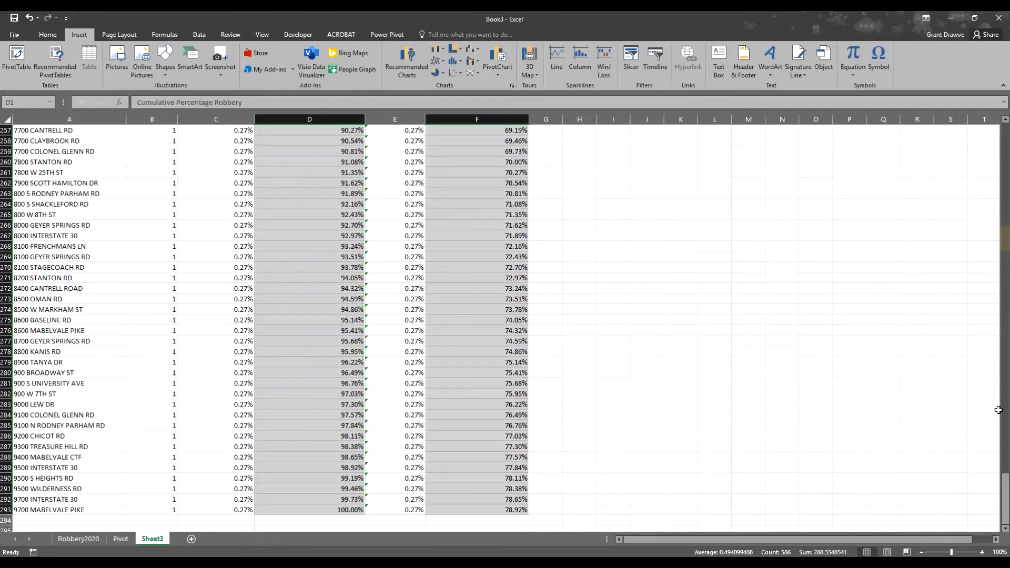
left_click(441, 62)
left_click(472, 269)
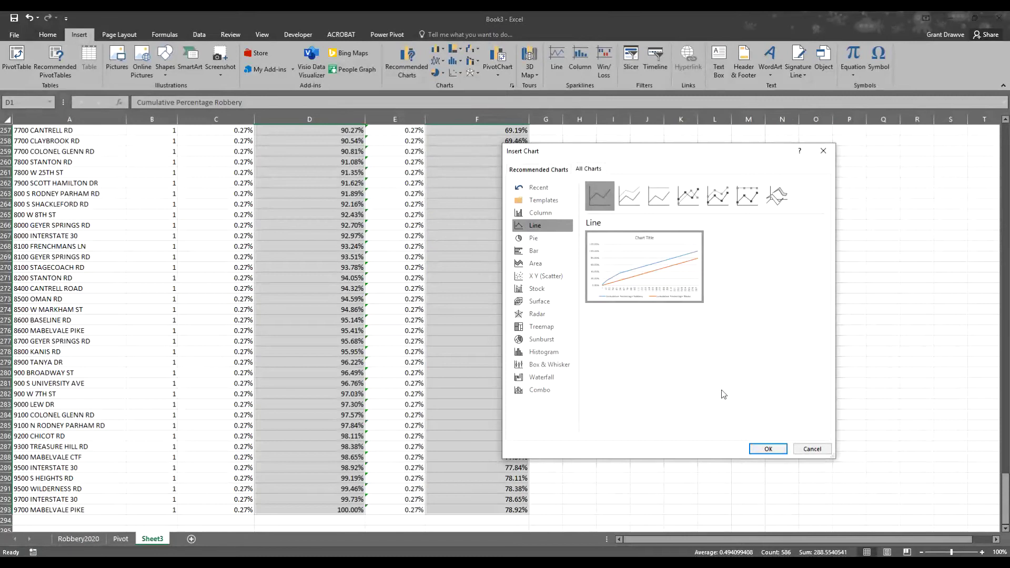
left_click(771, 445)
left_click(772, 448)
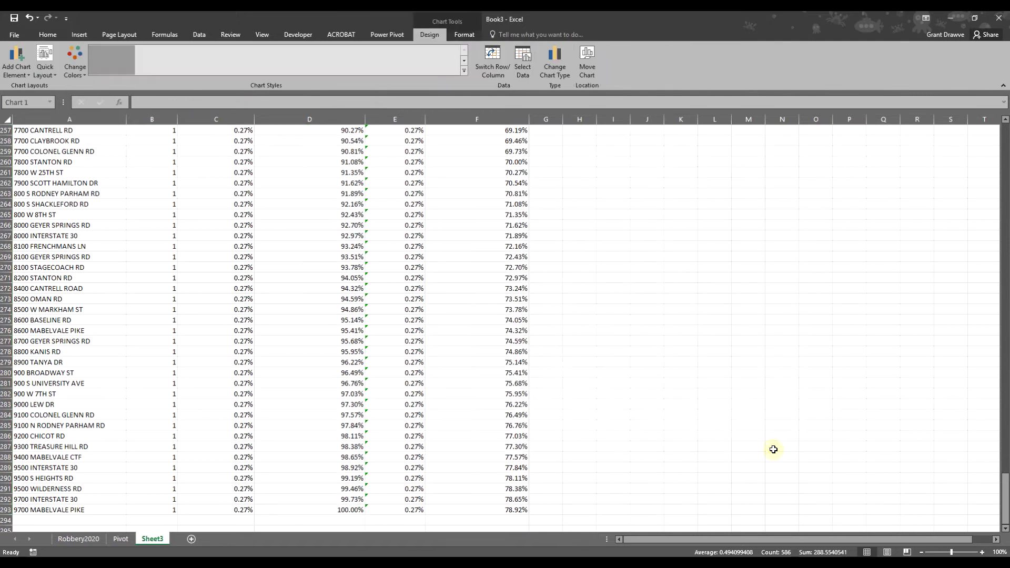
left_click_drag(386, 408, 120, 479)
left_click_drag(638, 257, 791, 164)
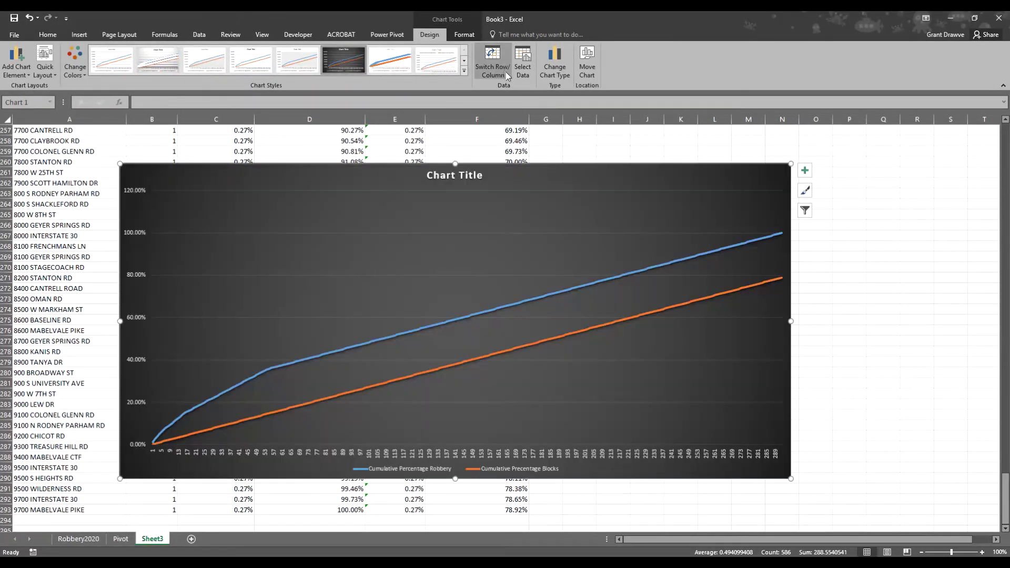
Edit the chart's data source so the horizontal axis labels come from Sheet3 range F1:F293
left_click(522, 62)
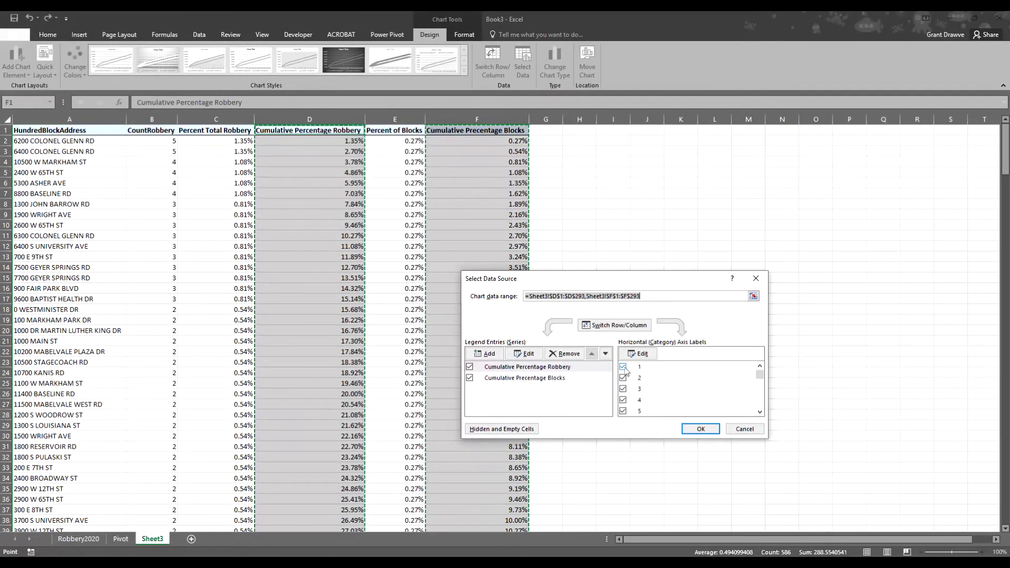
scroll(661, 392, "down", 3)
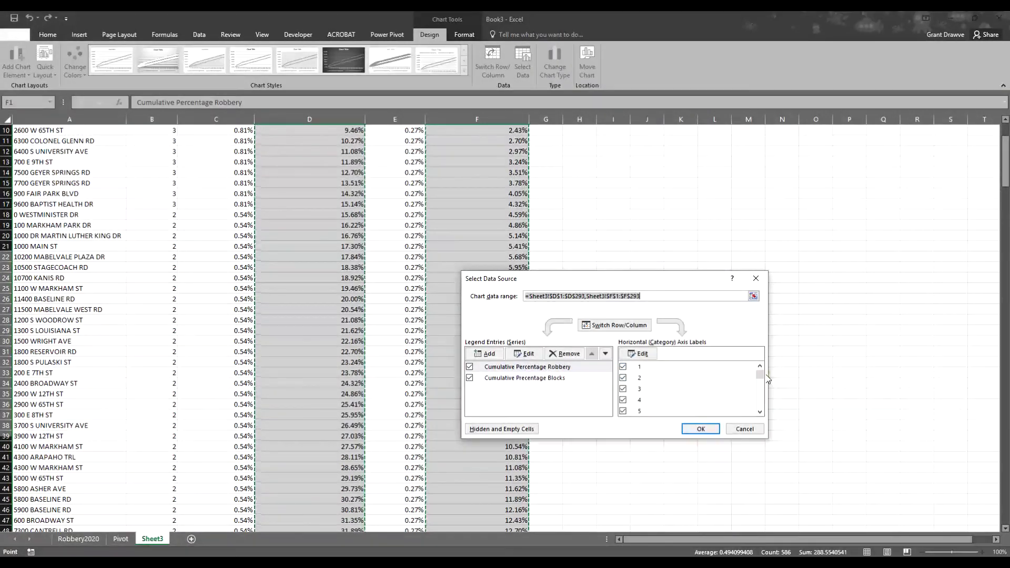
left_click_drag(760, 374, 757, 352)
left_click(526, 378)
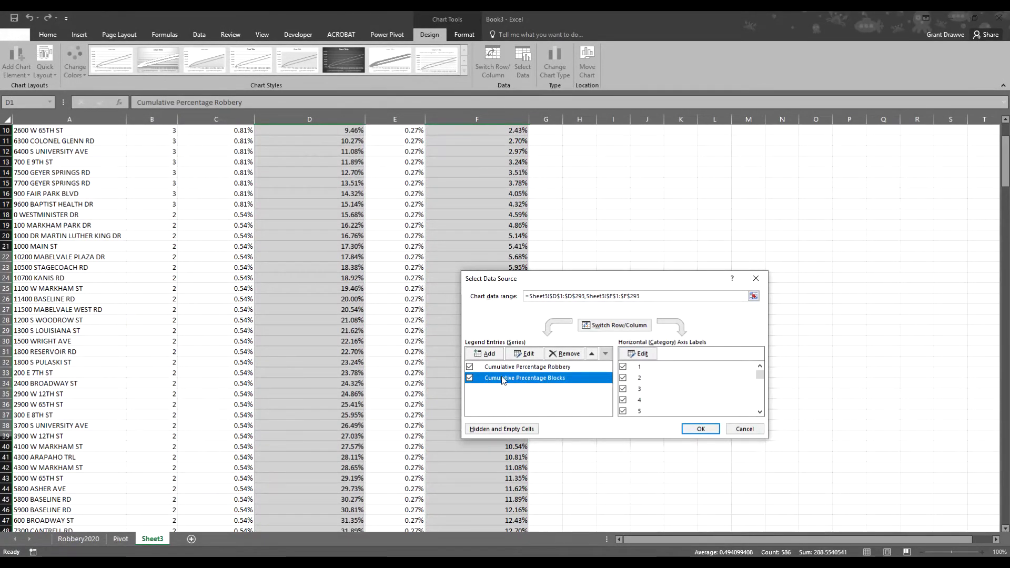
left_click(620, 325)
left_click(509, 318)
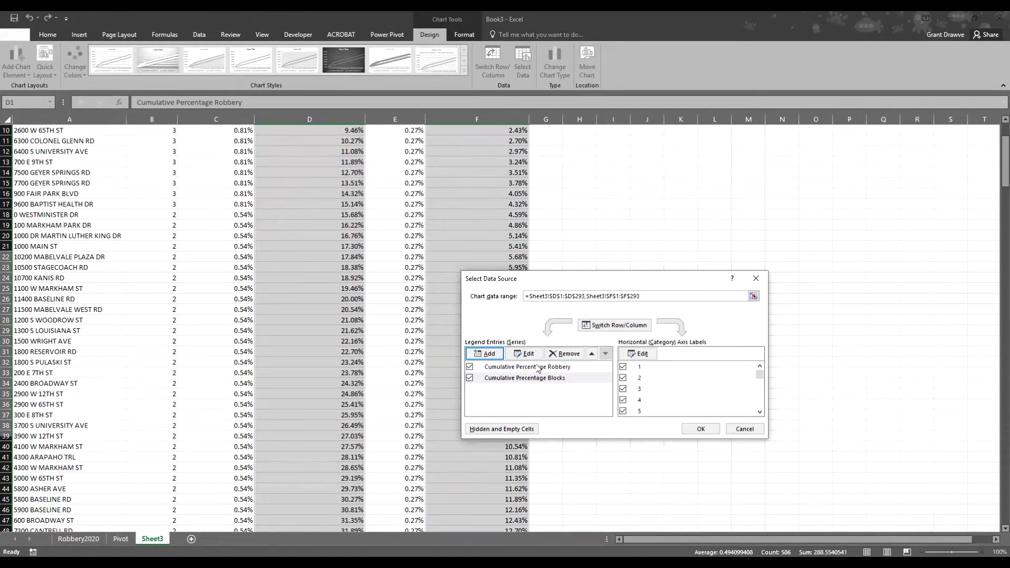
left_click(625, 354)
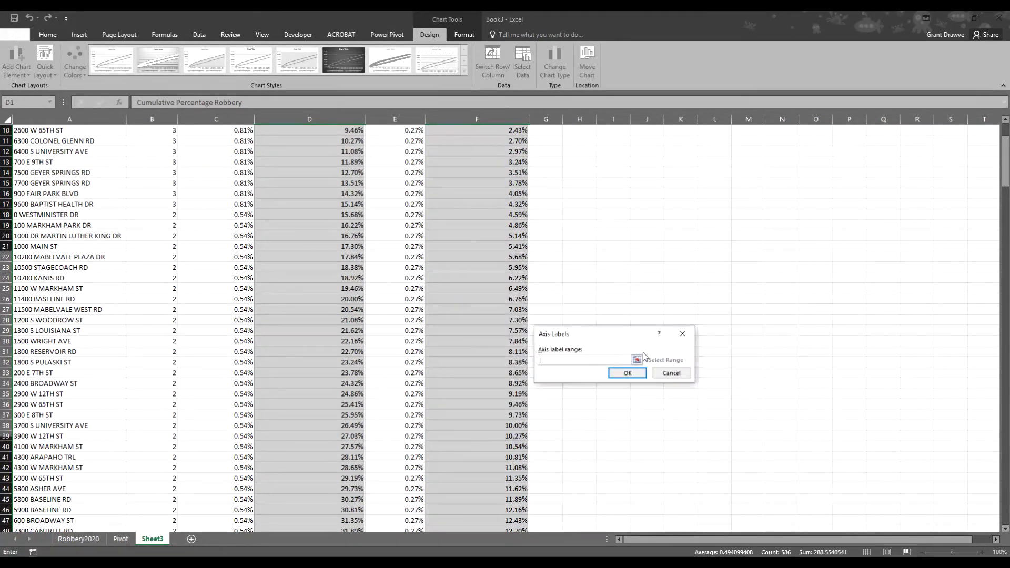
left_click_drag(997, 172, 996, 159)
left_click(526, 130)
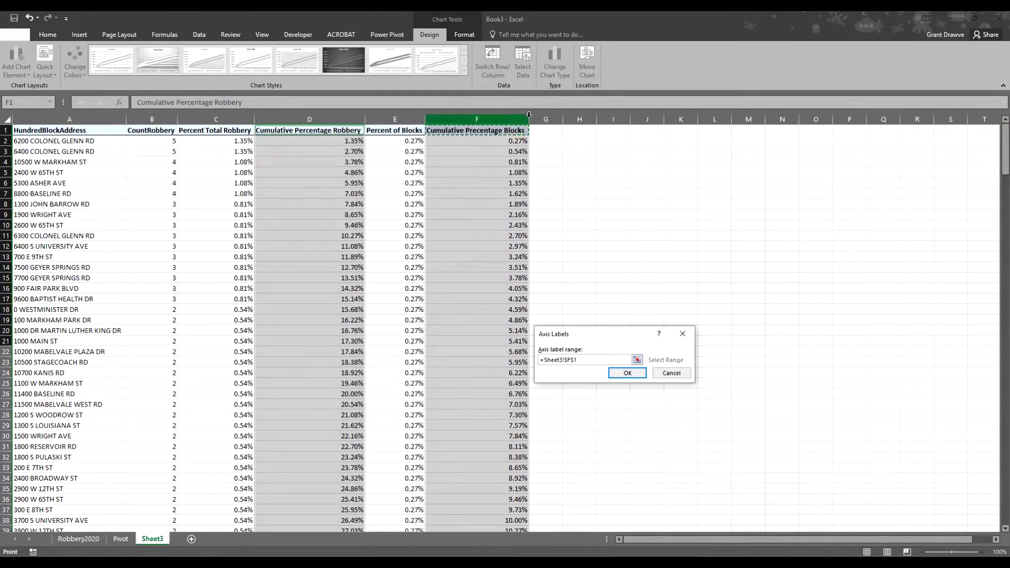
key("ctrl+shift+Down")
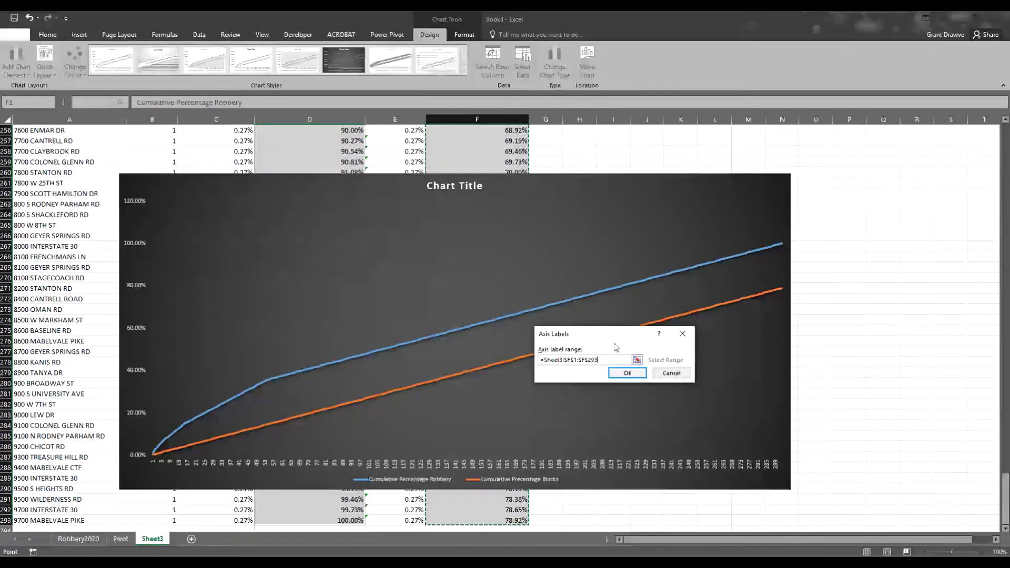
left_click(627, 373)
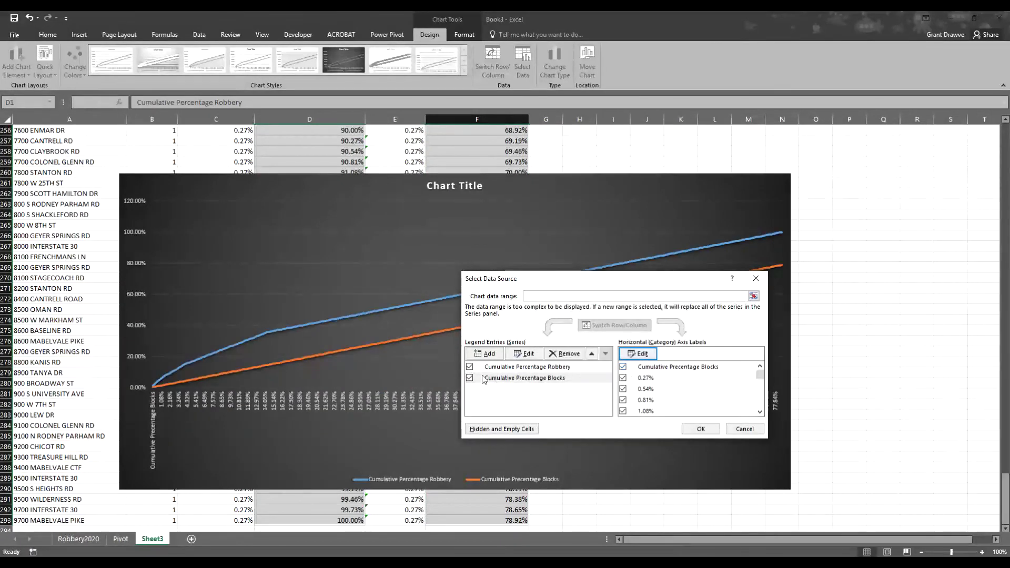
Remove the Cumulative Precentage Blocks series from the chart and exclude its header entry from the horizontal axis labels
left_click(508, 378)
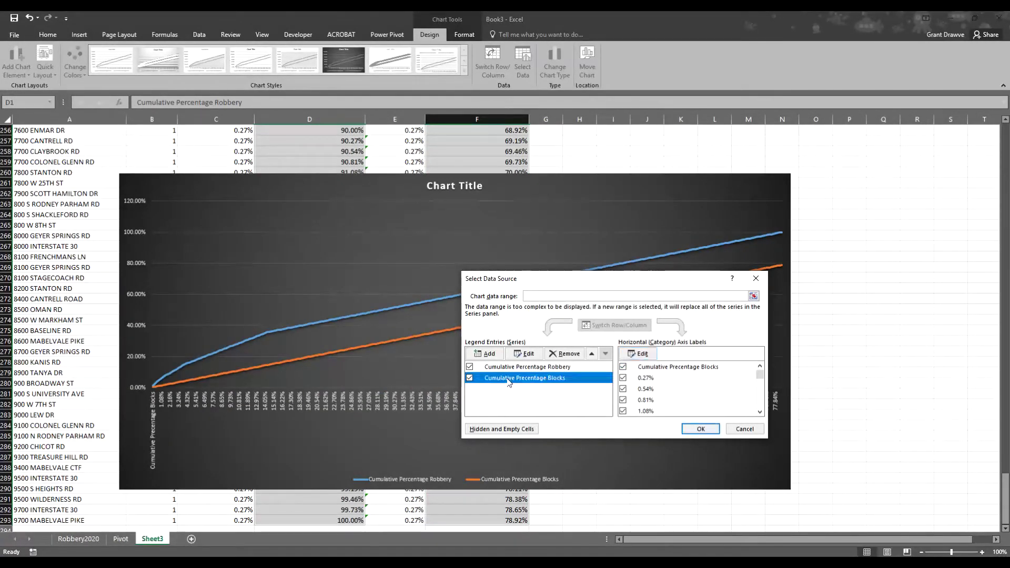
left_click(563, 353)
left_click_drag(604, 284, 705, 226)
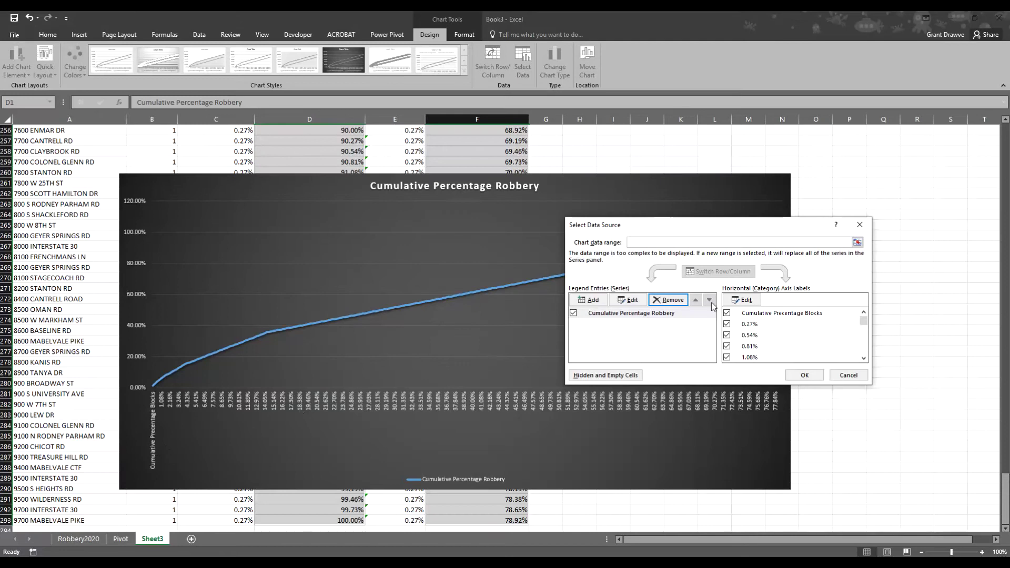
left_click(726, 313)
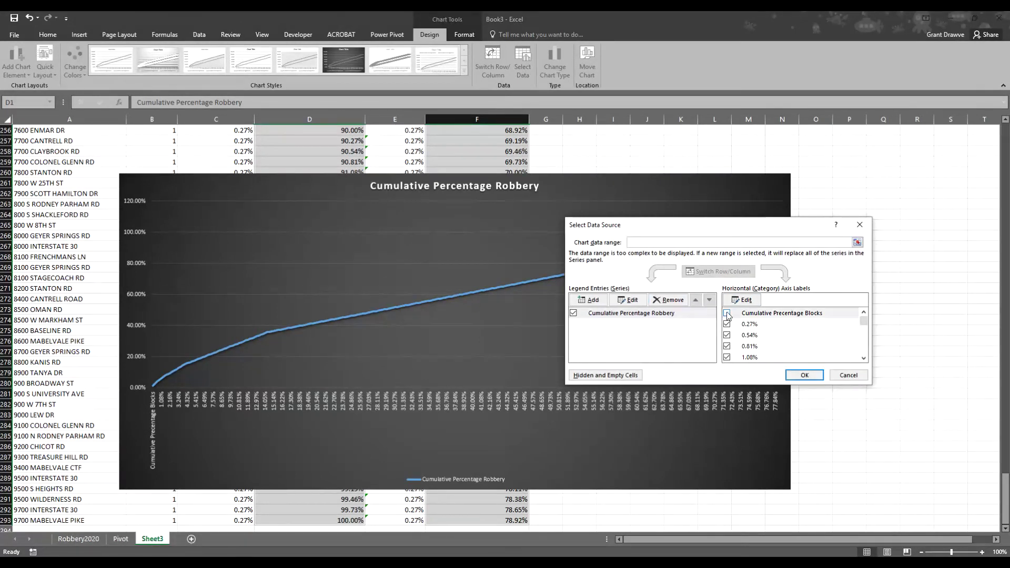
left_click(813, 376)
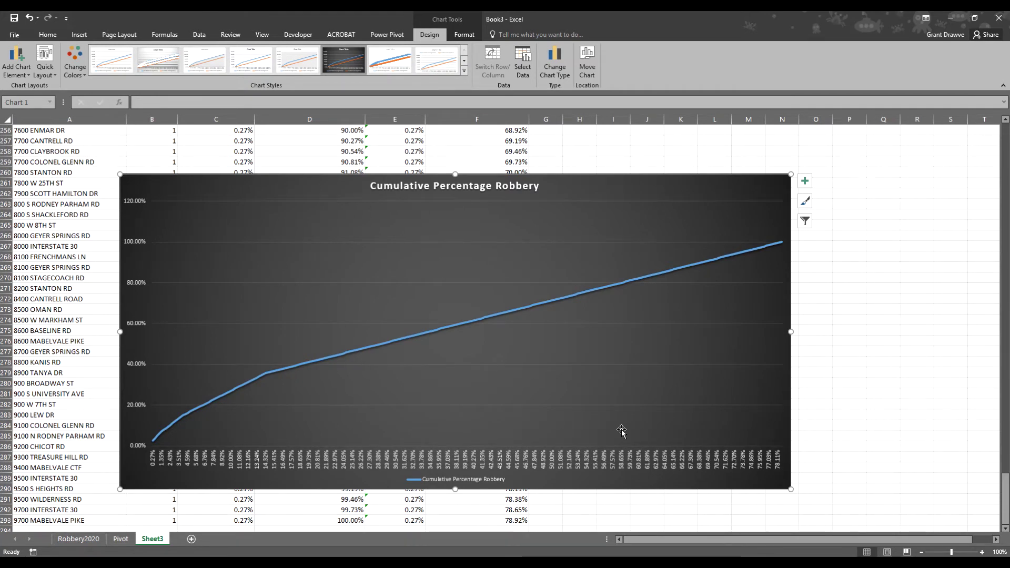
Format the horizontal axis tick marks with an interval of 10 and the major type Inside
left_click(485, 373)
right_click(484, 373)
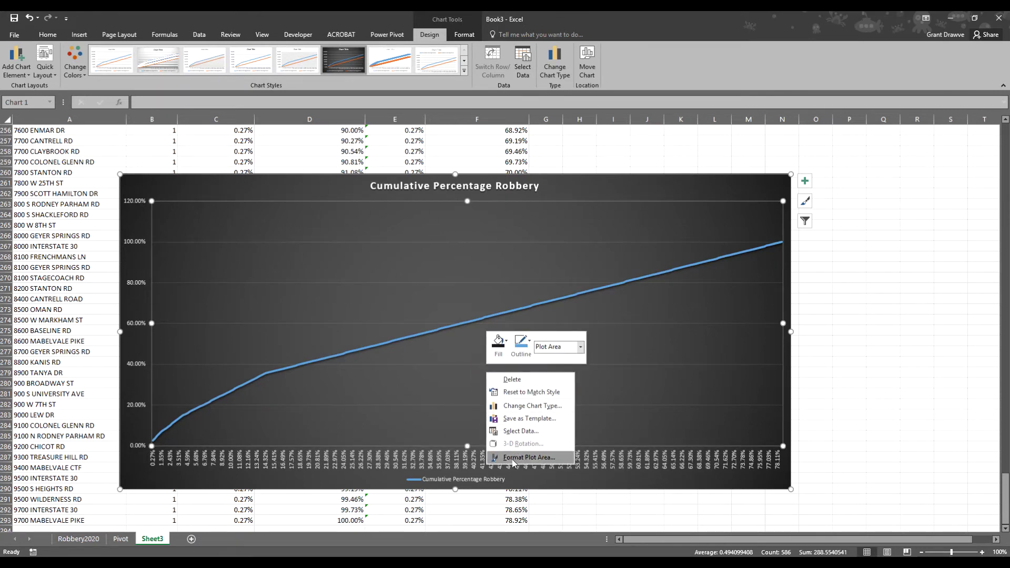
left_click(419, 461)
right_click(419, 462)
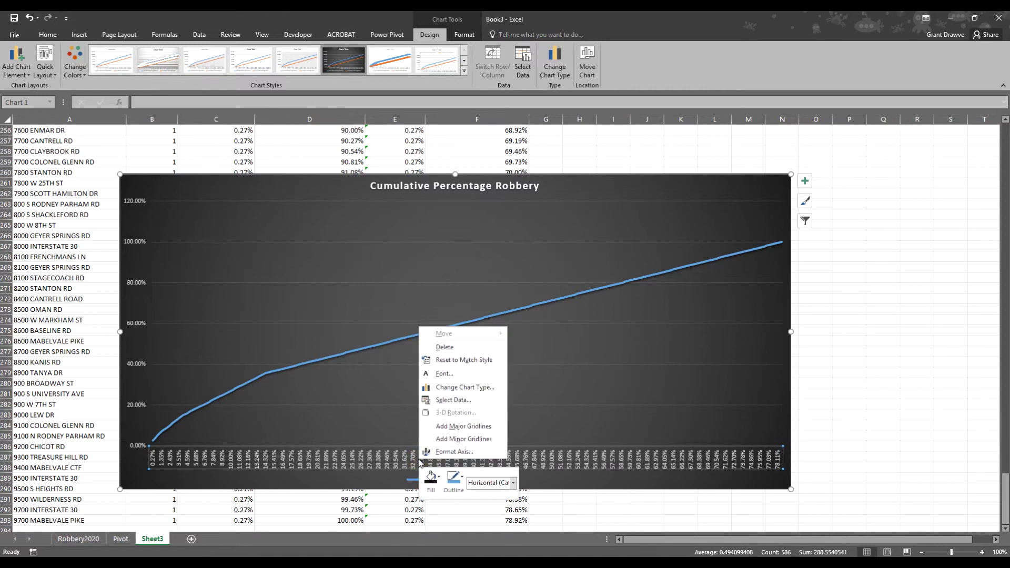
left_click(454, 451)
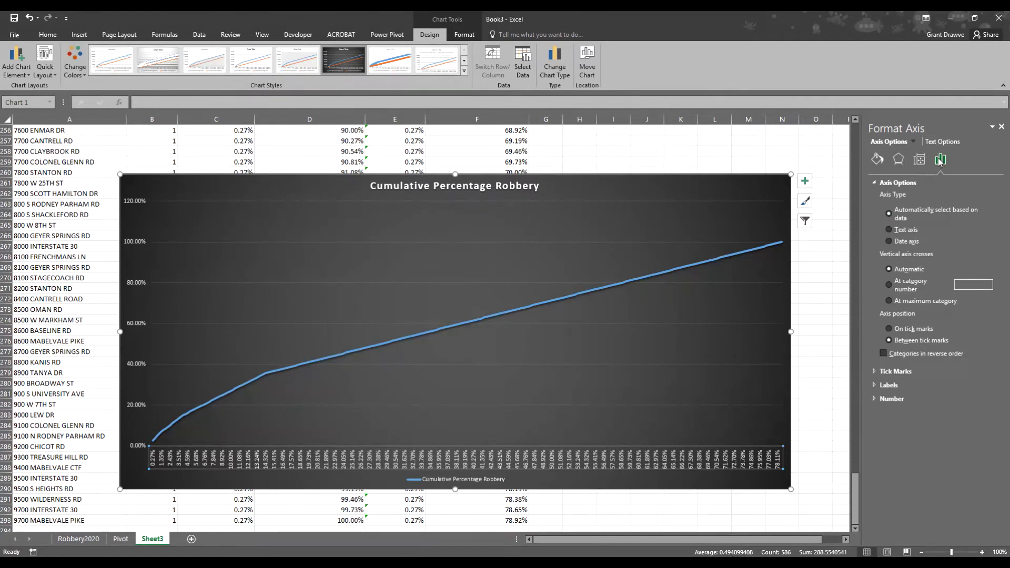
left_click(910, 232)
left_click(897, 215)
left_click(874, 371)
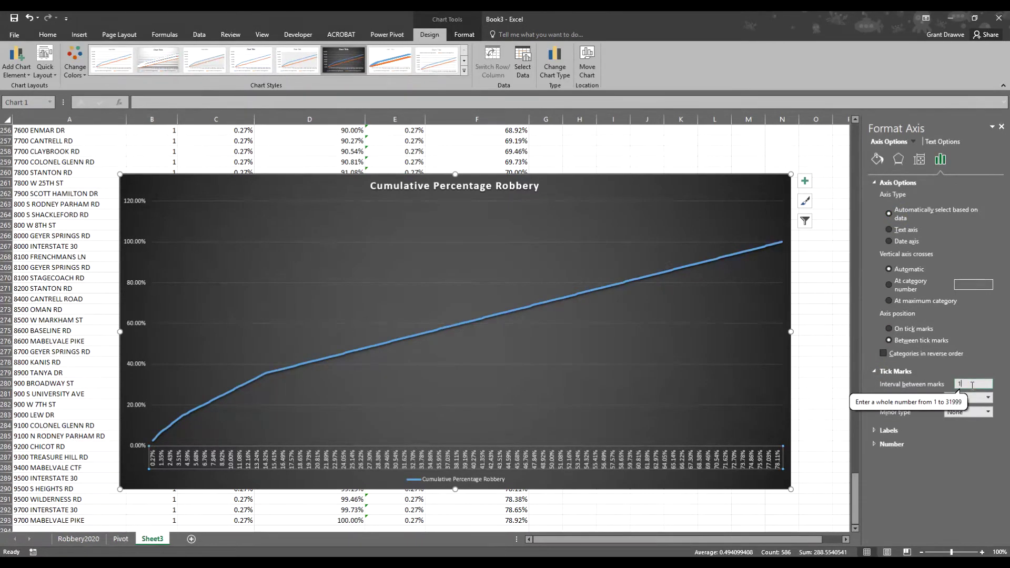
left_click(971, 385)
type("0")
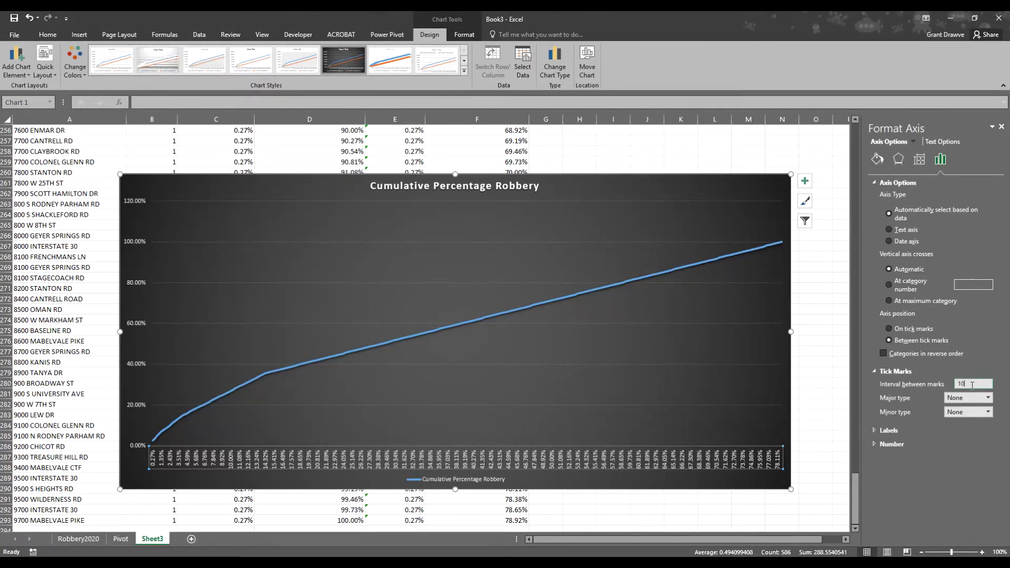
left_click(962, 399)
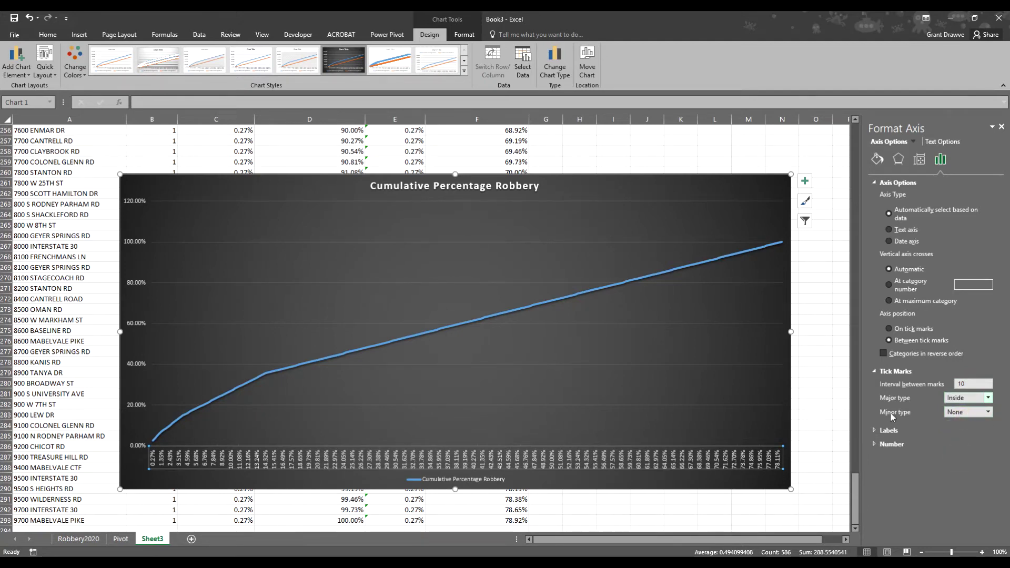
Set the horizontal axis labels' distance from the axis to 10
left_click(878, 431)
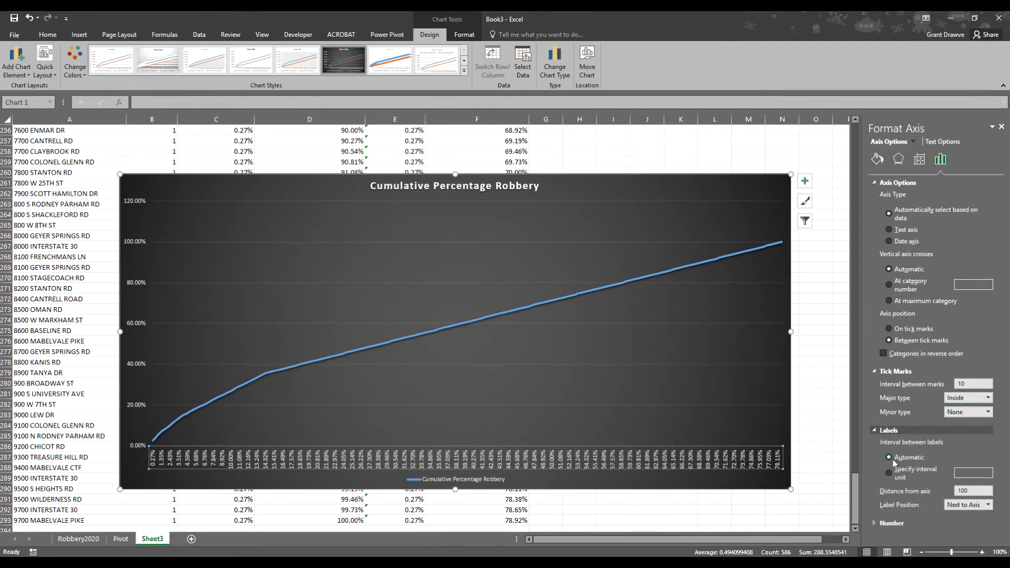
left_click(976, 489)
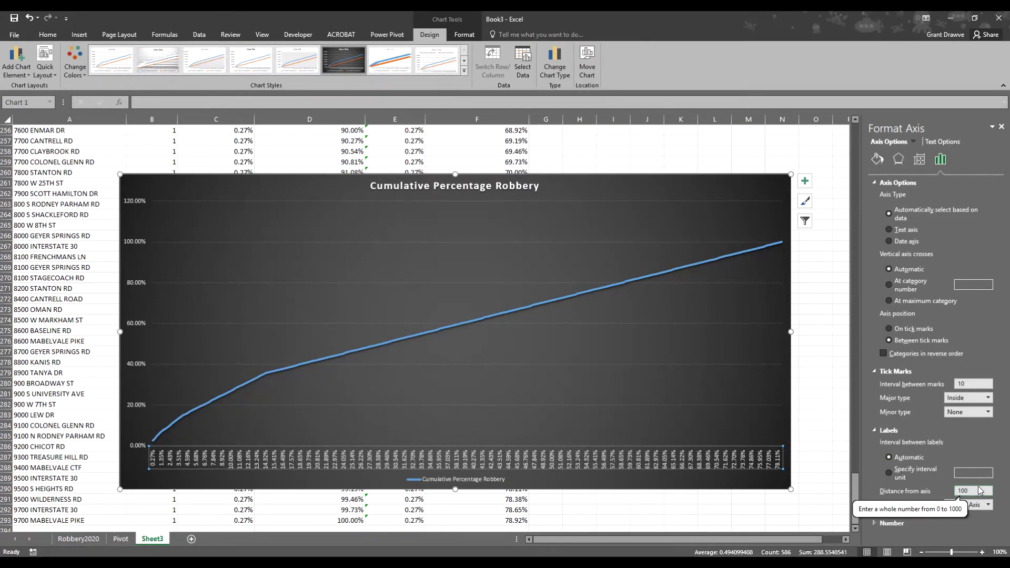
key("BackSpace")
key("Return")
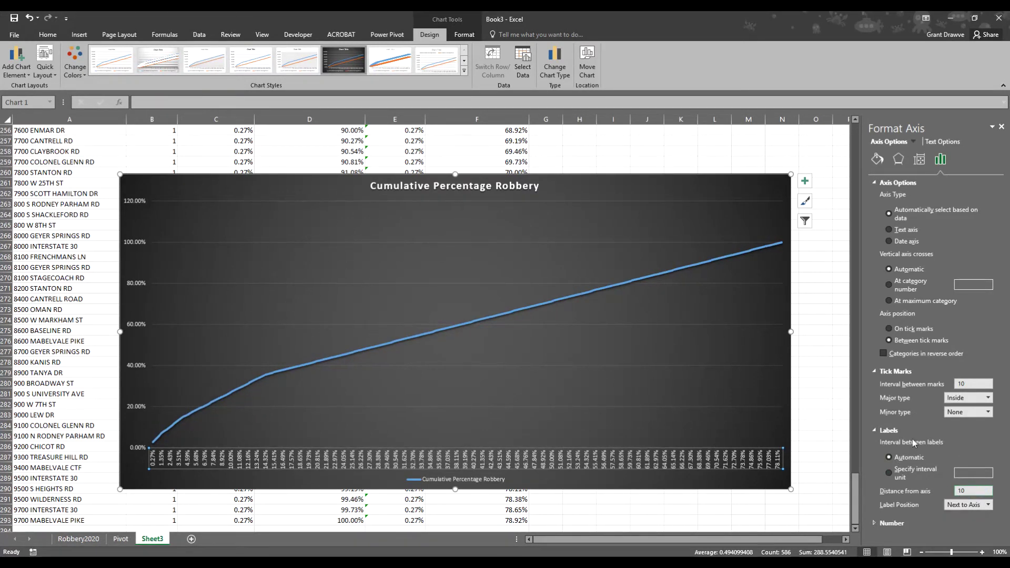
left_click(874, 430)
left_click(872, 372)
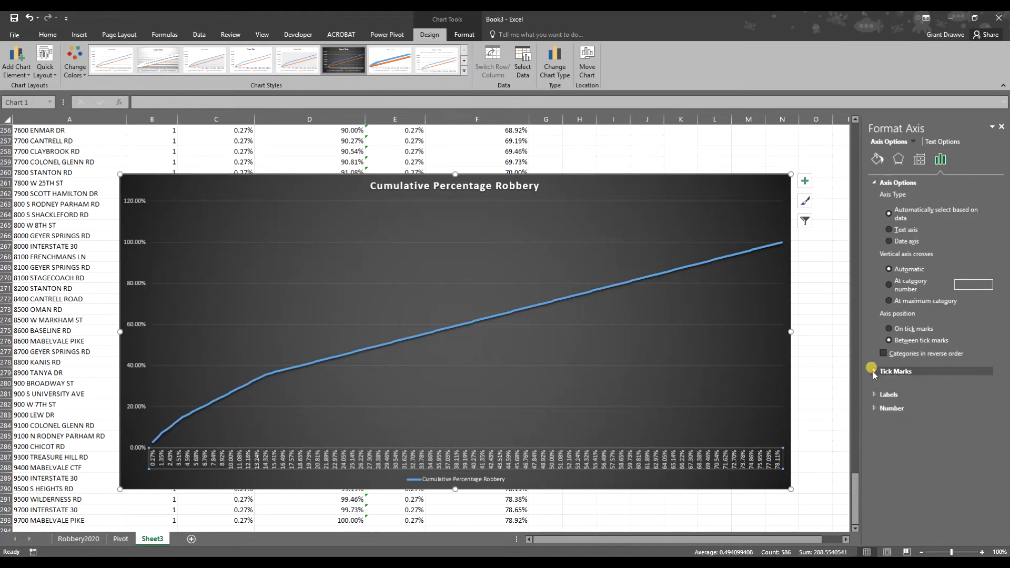
Set the horizontal axis number format to Percentage with two decimal places
left_click(874, 398)
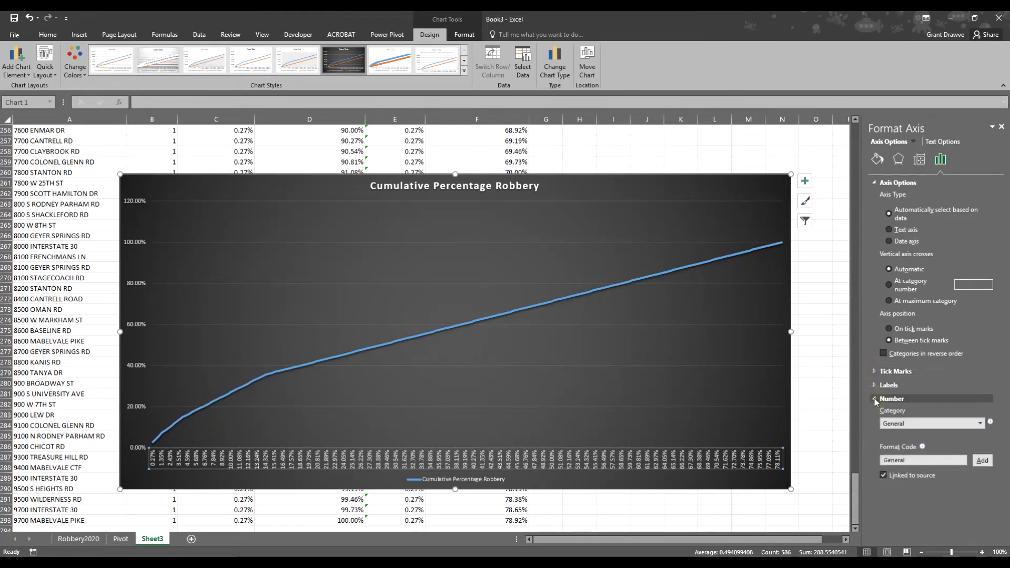
left_click(930, 423)
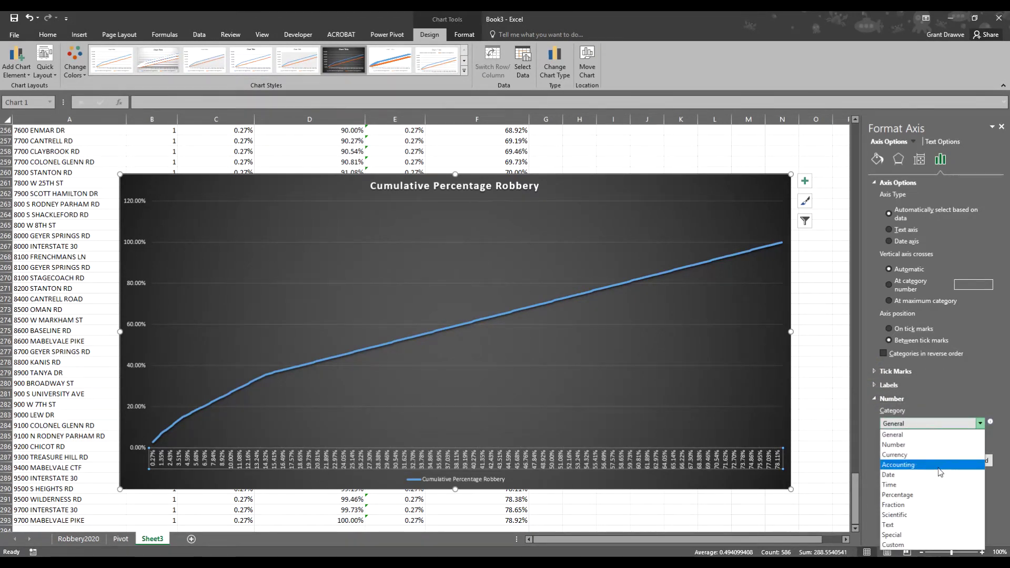
left_click(932, 493)
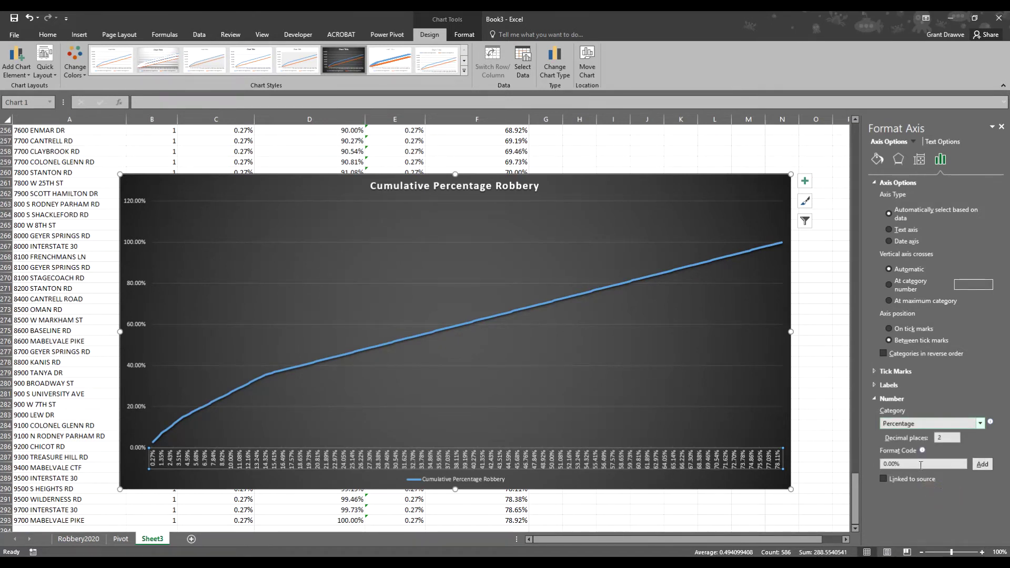
left_click(876, 398)
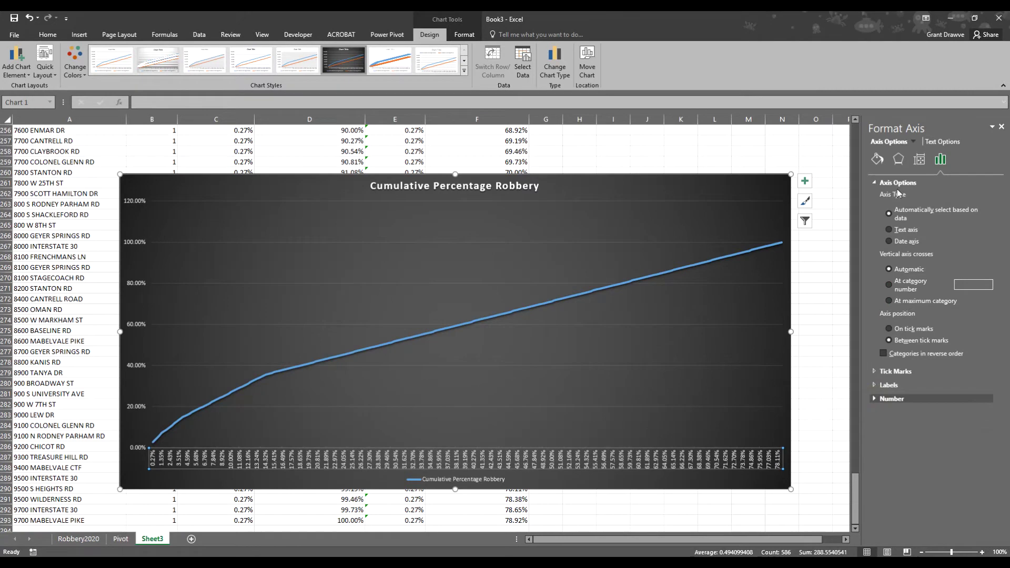
Format the vertical axis's major gridlines as solid lines with 65% transparency
right_click(137, 202)
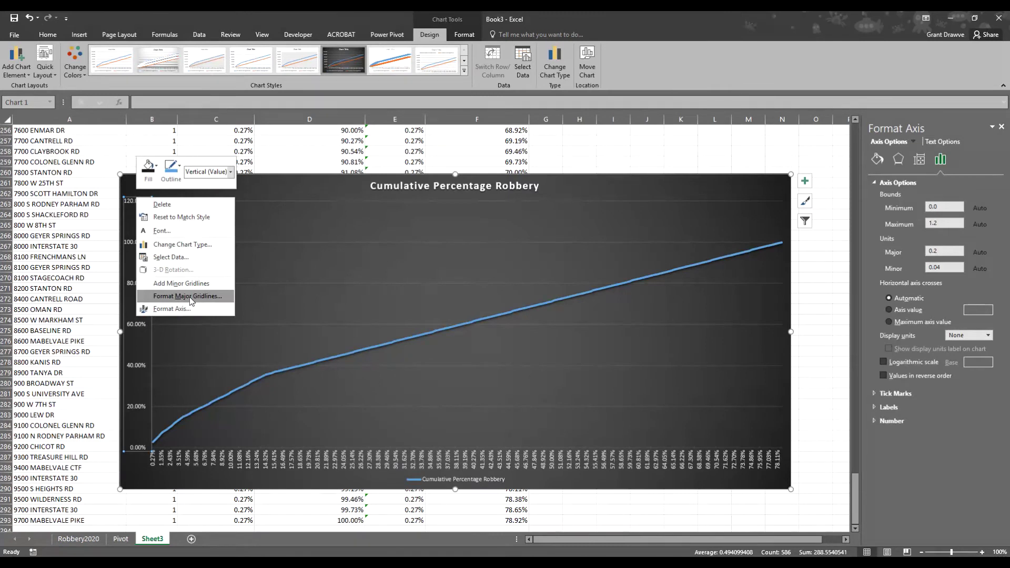
left_click(190, 296)
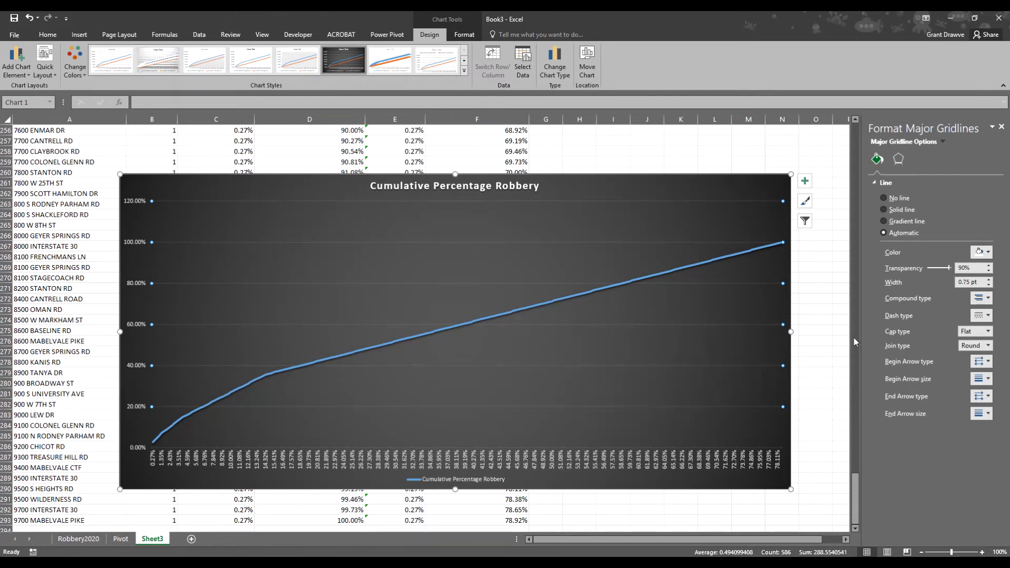
left_click(983, 253)
left_click(924, 276)
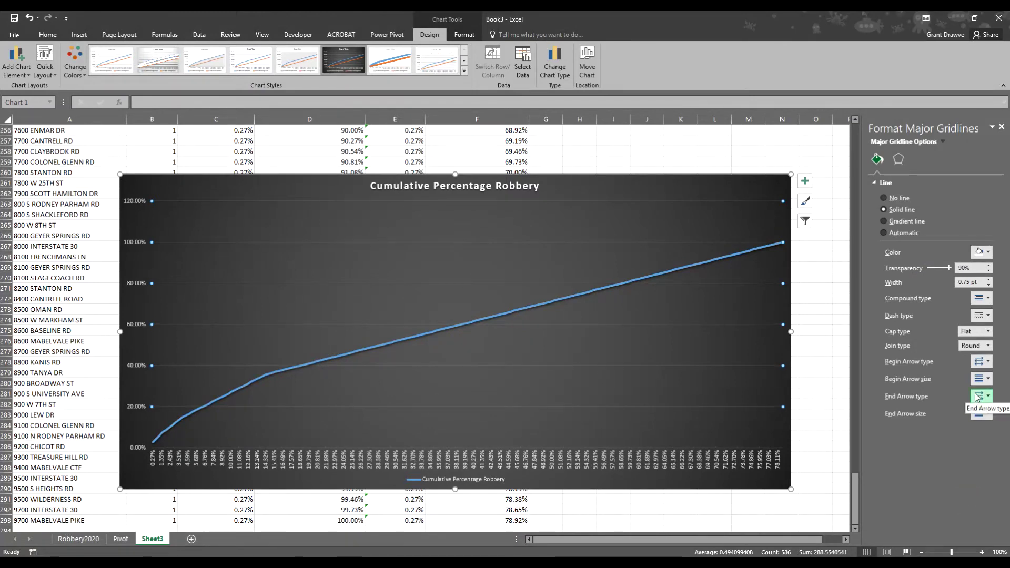
left_click(988, 270)
left_click(988, 271)
left_click(988, 270)
left_click(988, 270)
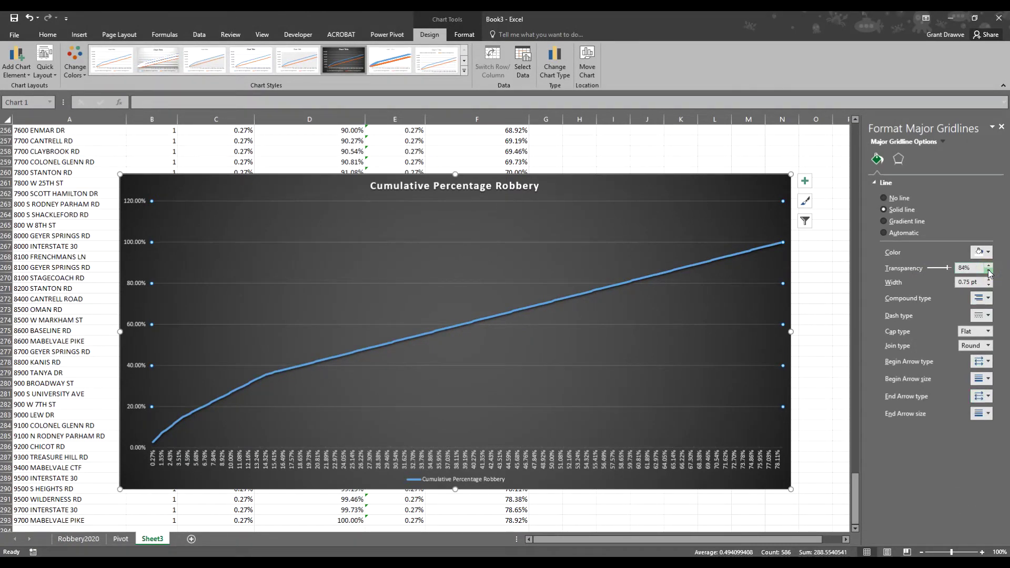
left_click(988, 270)
left_click(988, 270)
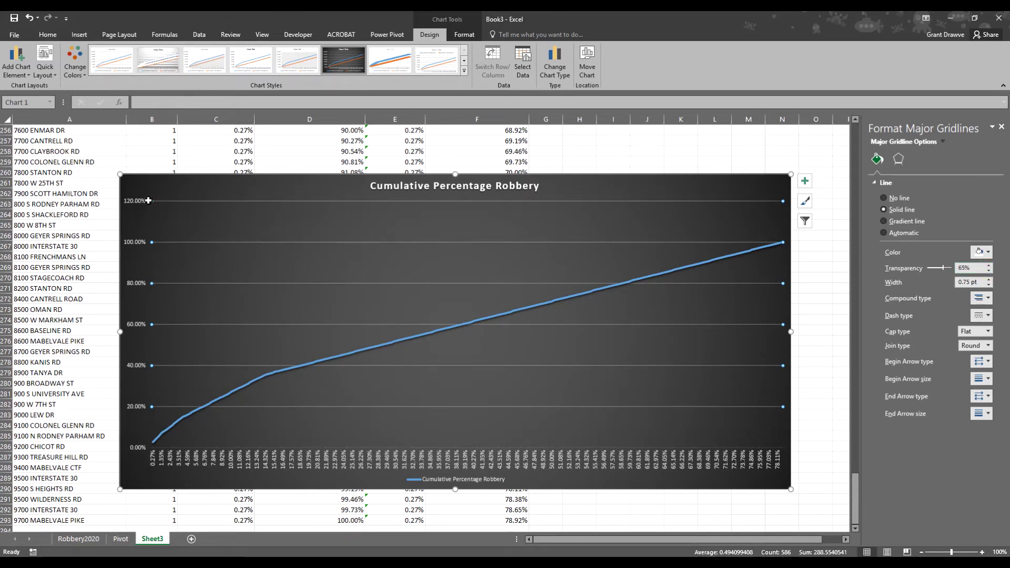
Set the maximum bound of the chart's vertical axis to 1.0
left_click(899, 158)
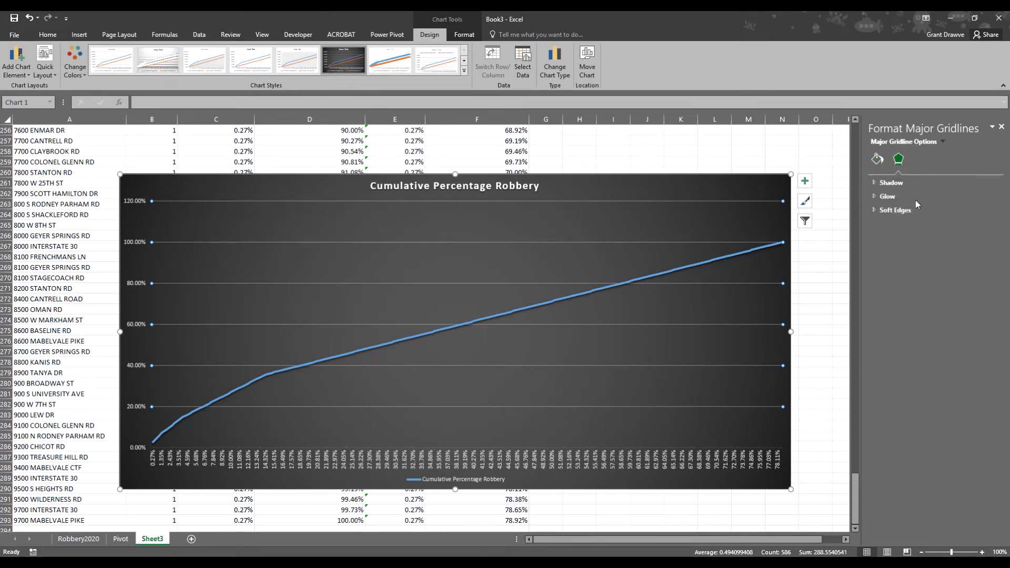
left_click(941, 142)
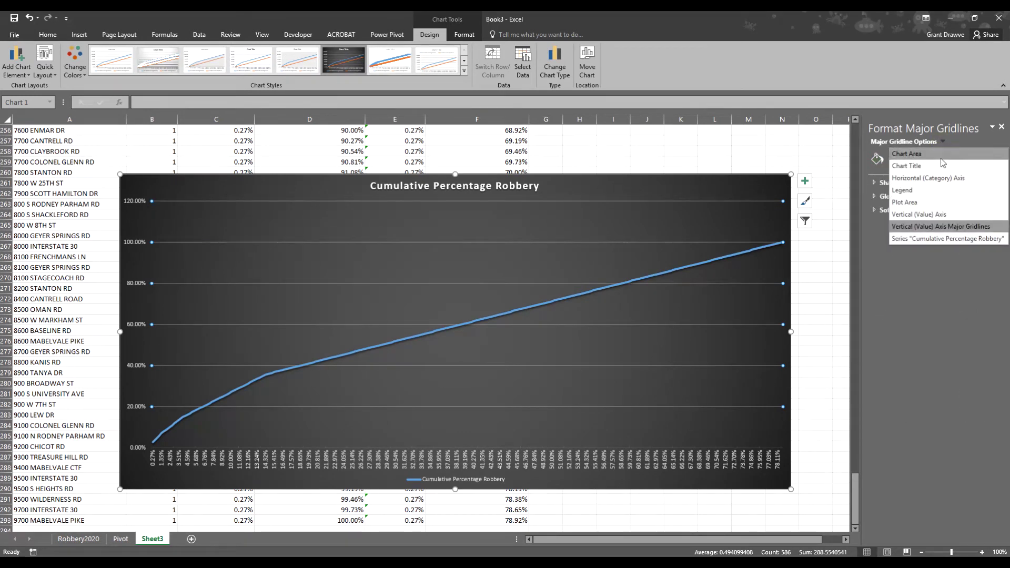
left_click(940, 214)
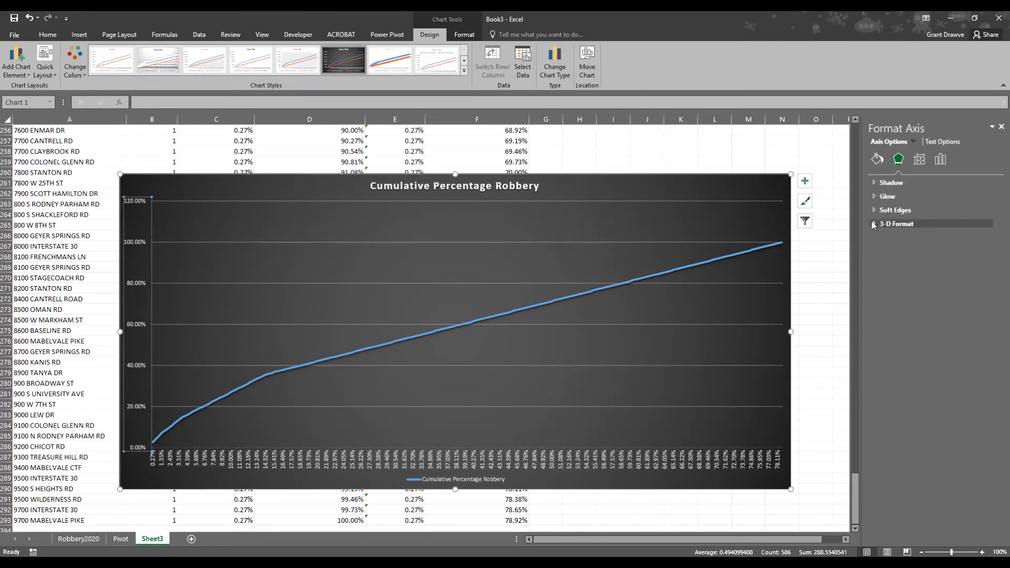
left_click(918, 161)
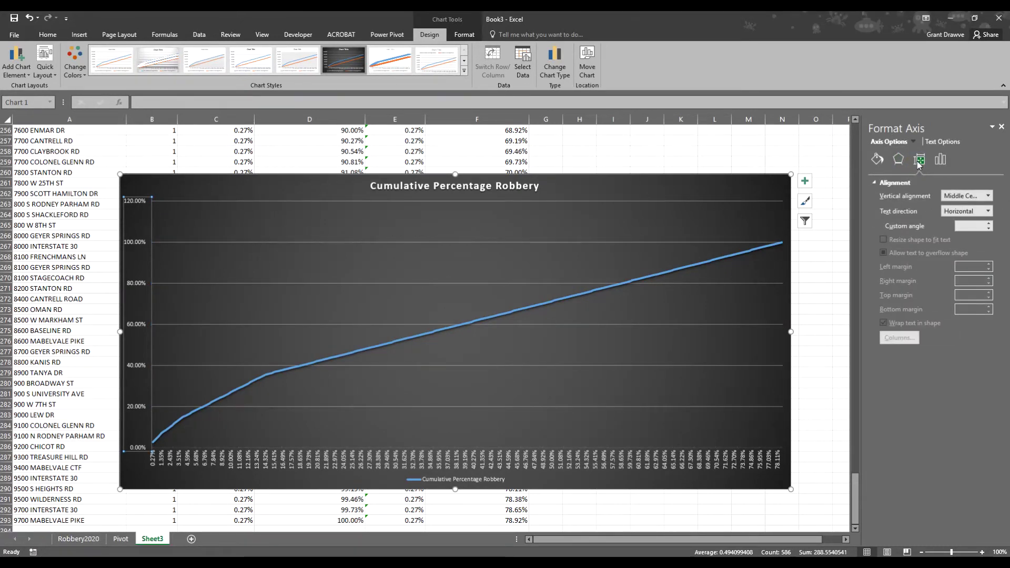
left_click(939, 160)
left_click(875, 182)
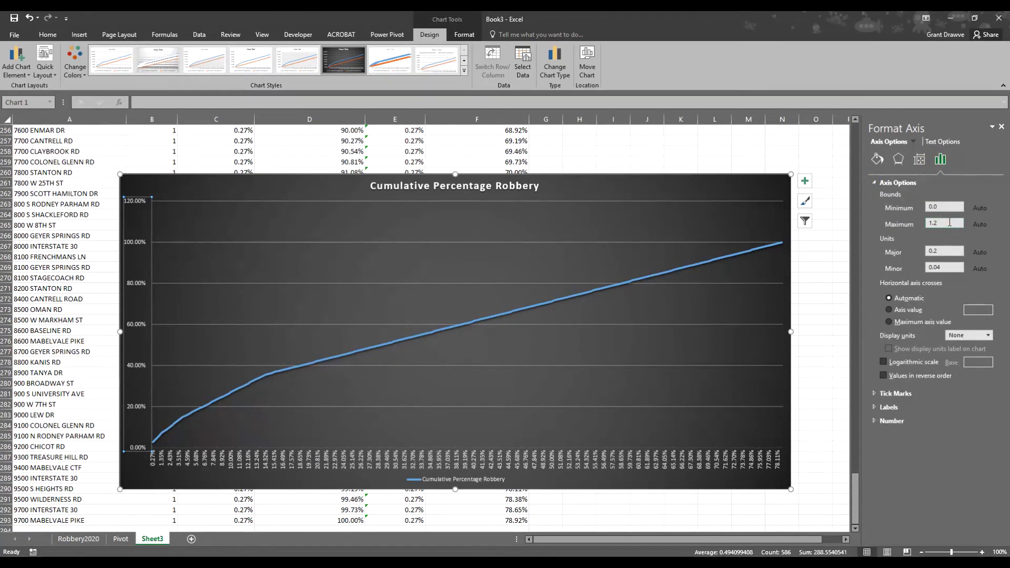
type("0")
left_click(948, 251)
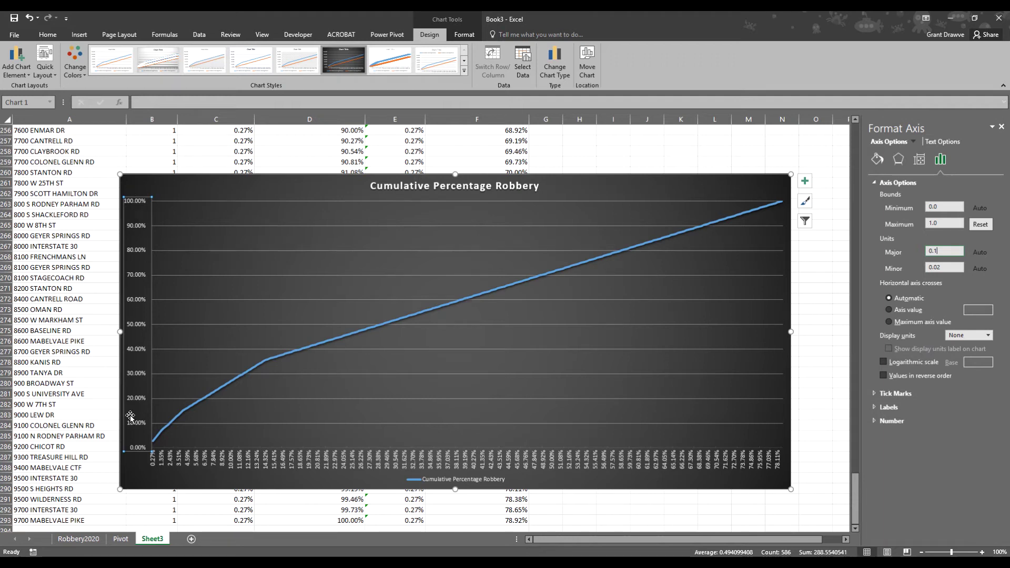
Position the chart's horizontal category axis on tick marks, keeping the vertical axis crossing automatic
left_click(914, 140)
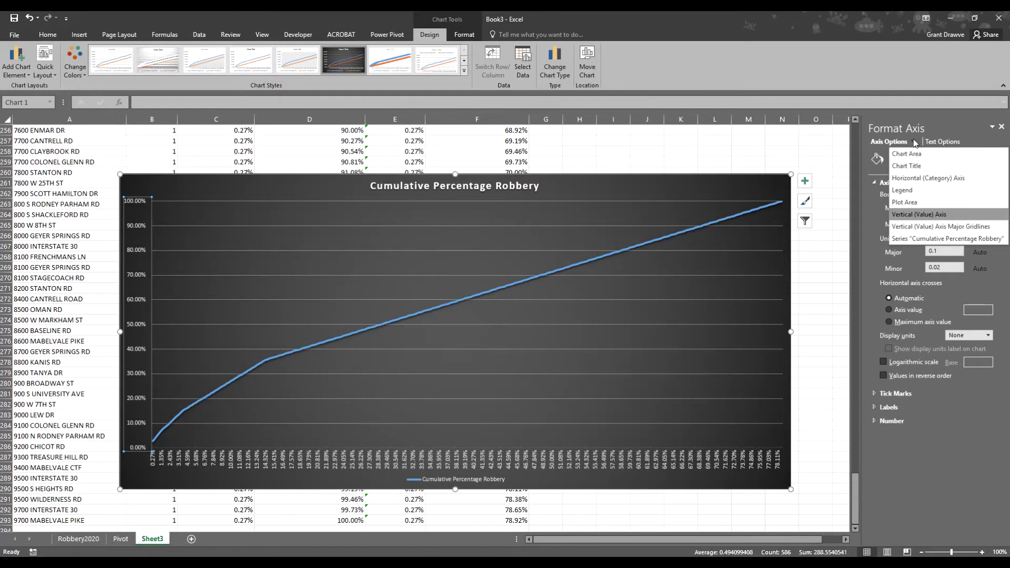
left_click(929, 178)
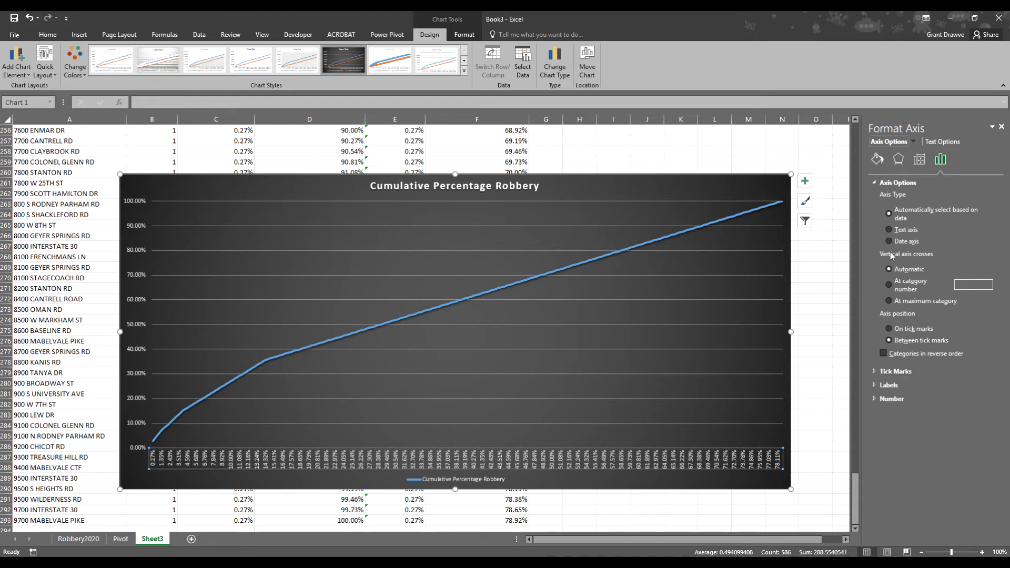
left_click(891, 282)
left_click(889, 270)
left_click(888, 328)
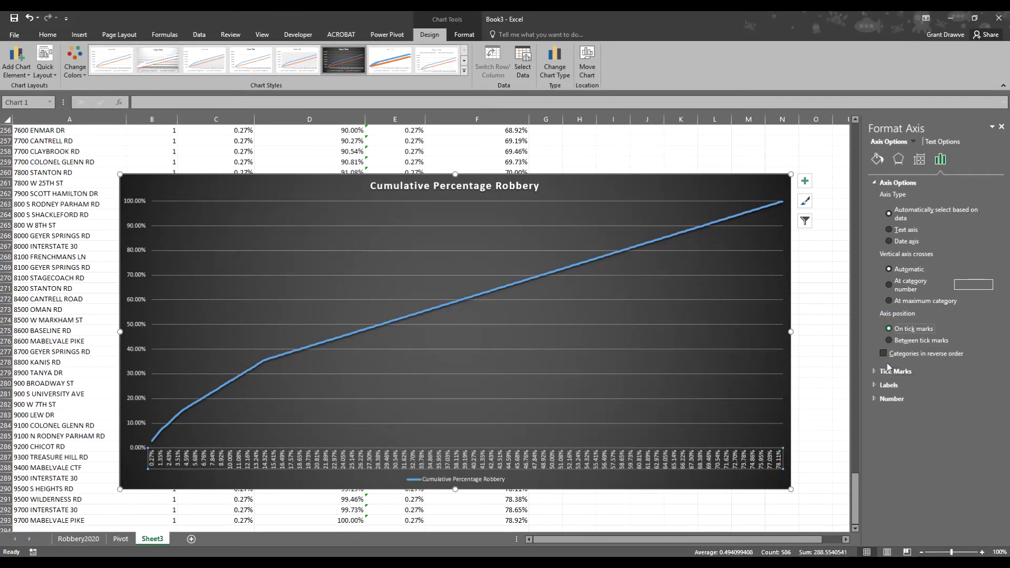
Set the horizontal axis tick mark interval to 1000, with both the major and minor types Outside
left_click(874, 183)
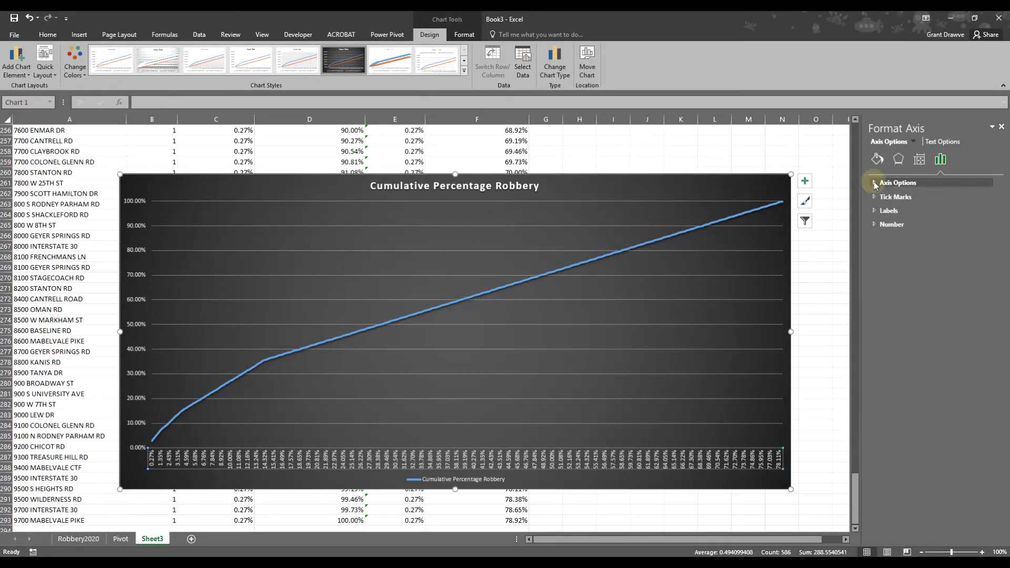
left_click(873, 196)
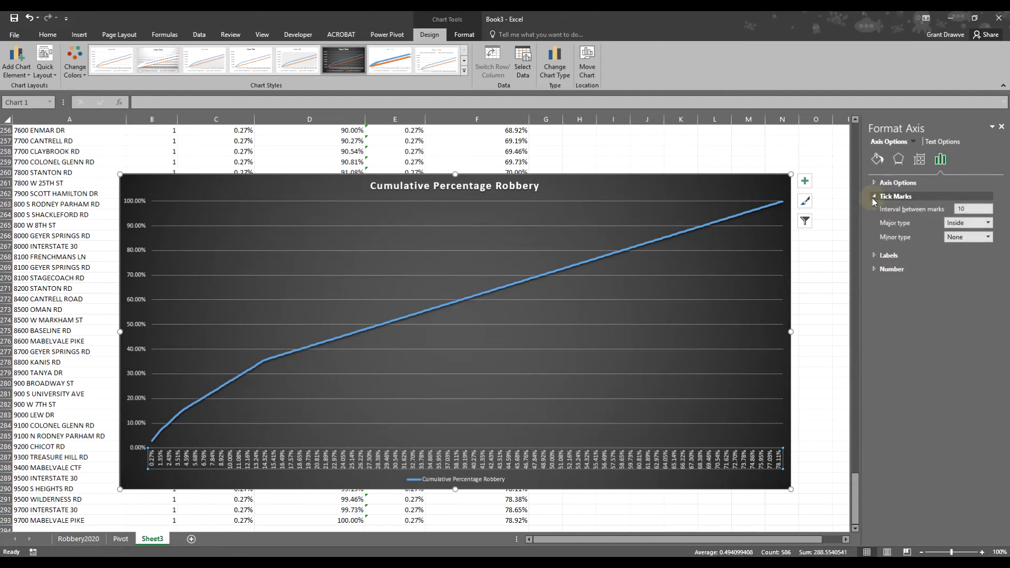
left_click(977, 206)
type("0")
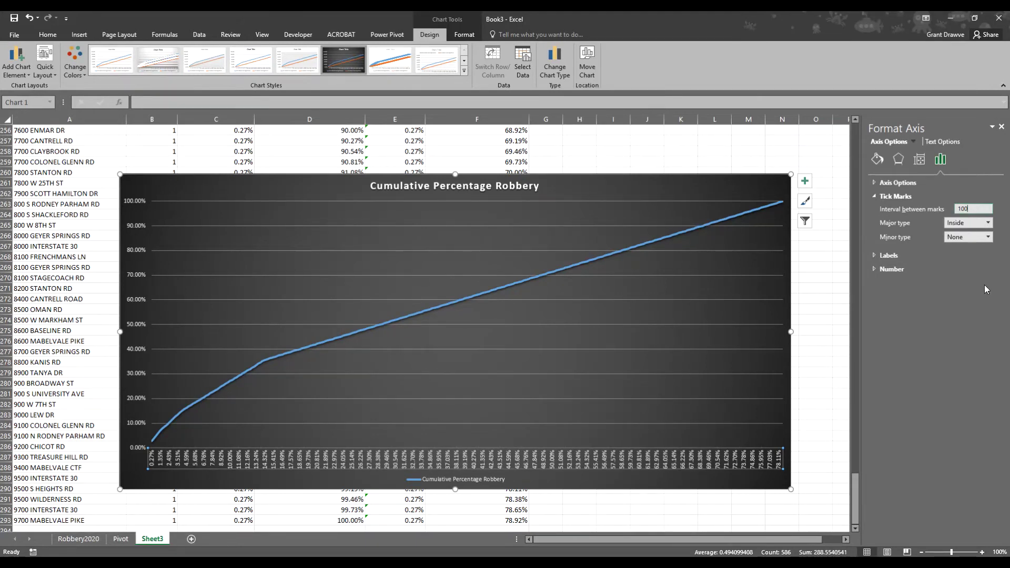
left_click(987, 237)
left_click(970, 263)
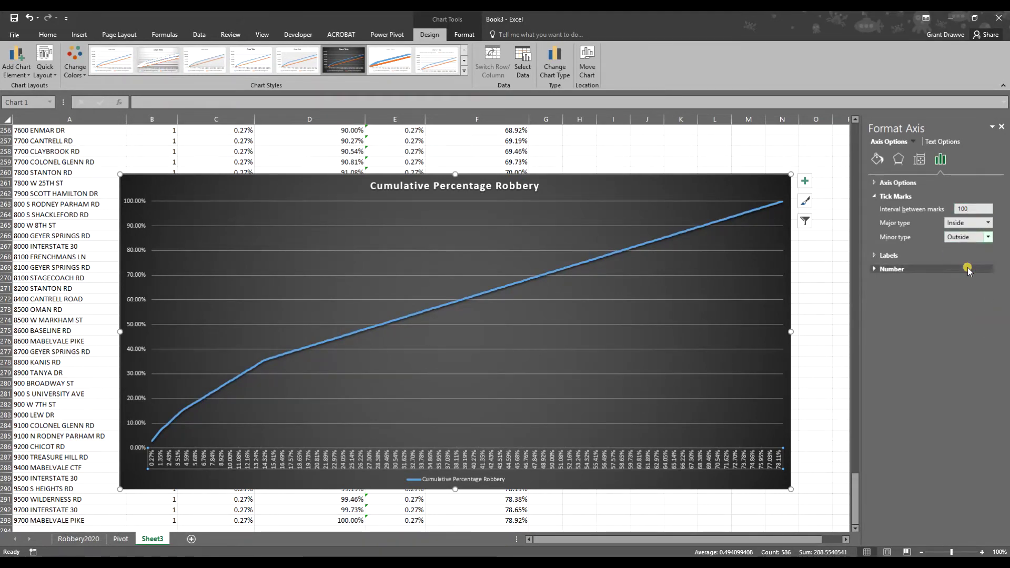
left_click(960, 223)
left_click(963, 254)
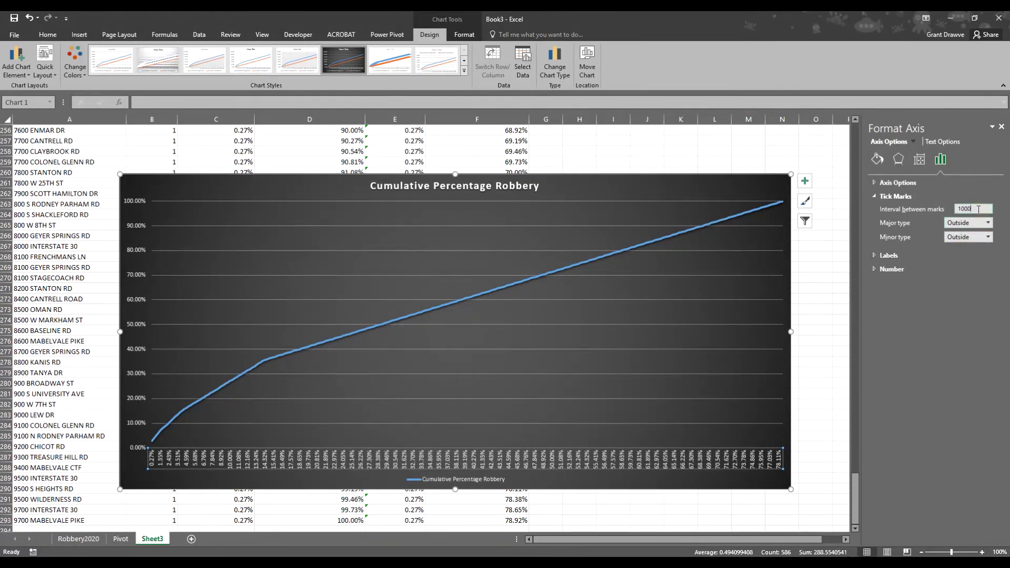
Specify an interval unit of 20 between the horizontal axis labels
left_click(919, 158)
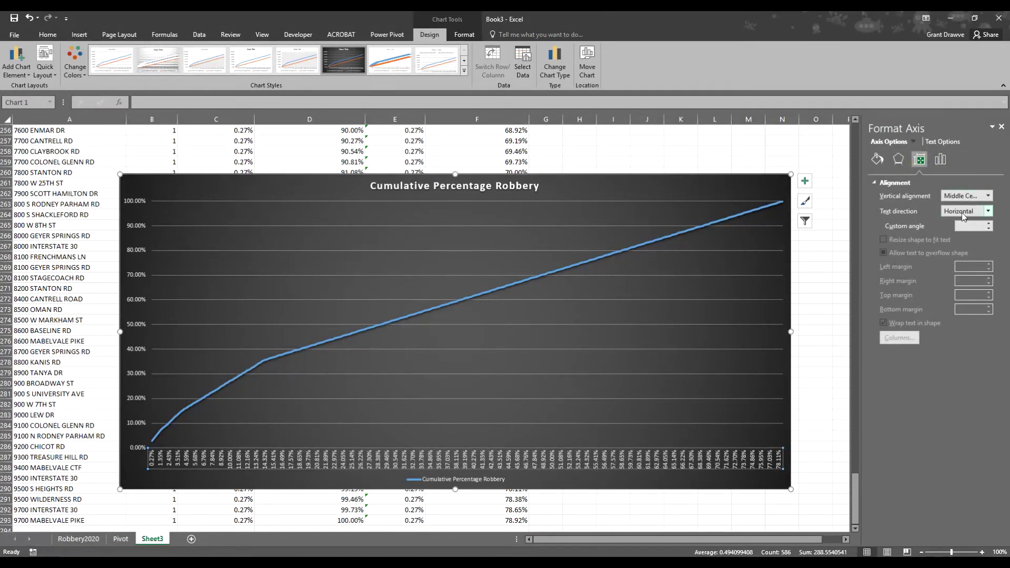
left_click(940, 158)
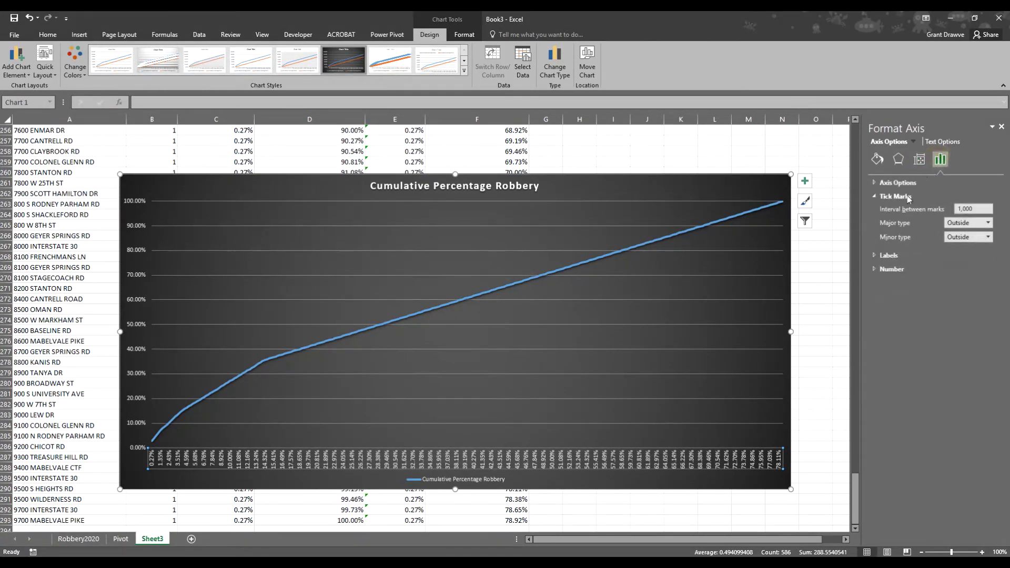
left_click(875, 256)
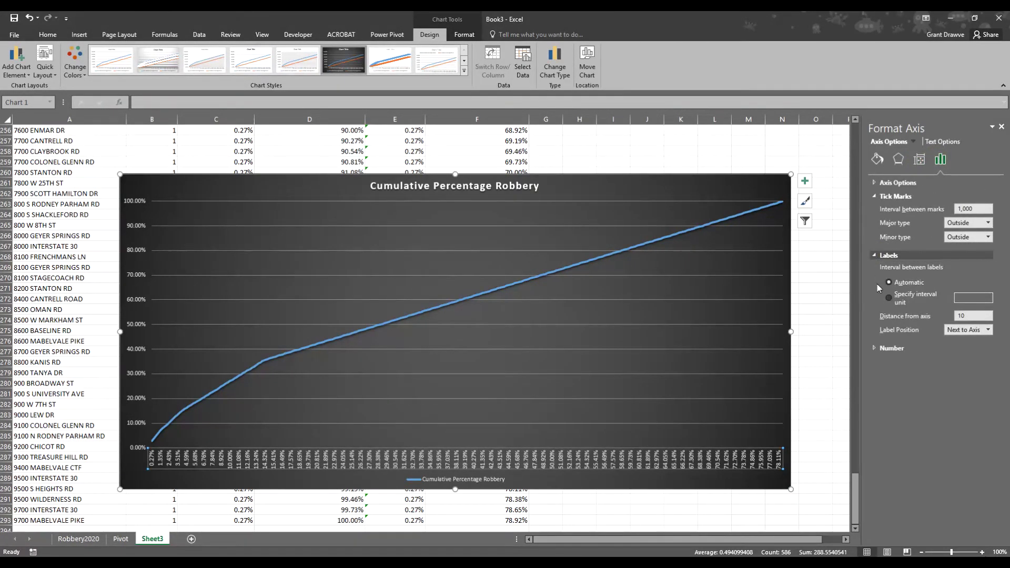
left_click(889, 298)
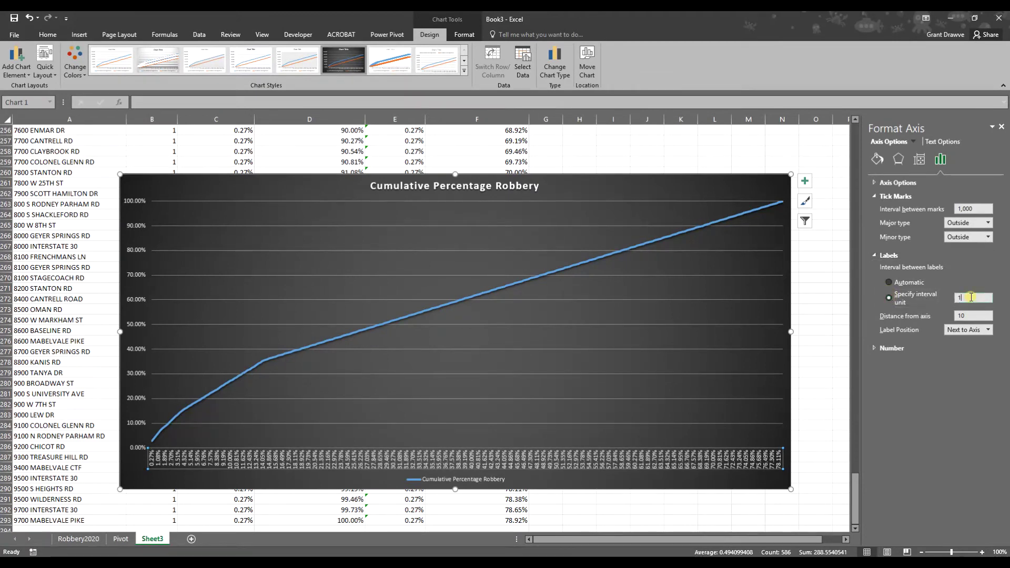
type("0")
key("Return")
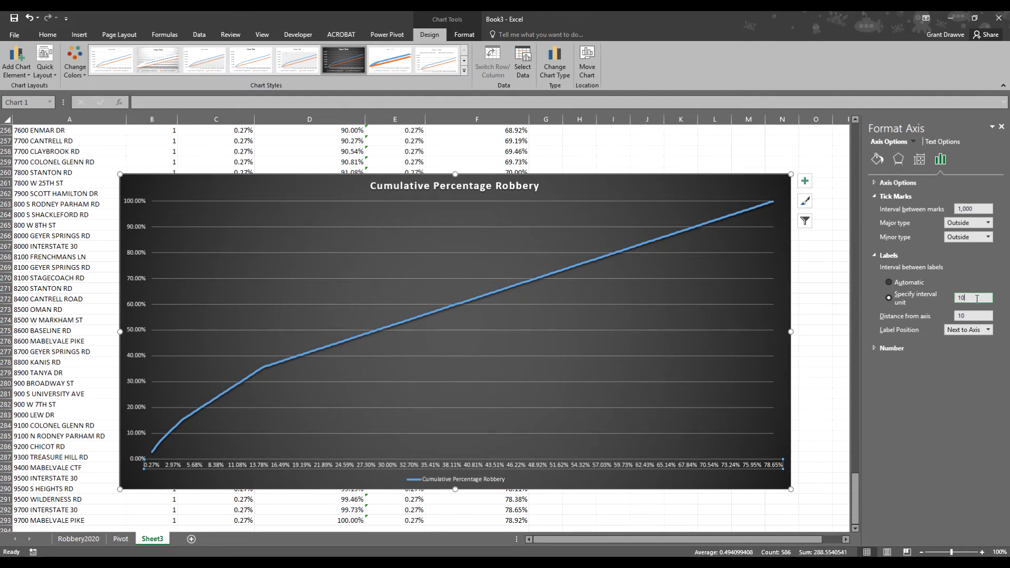
key("BackSpace")
type("0")
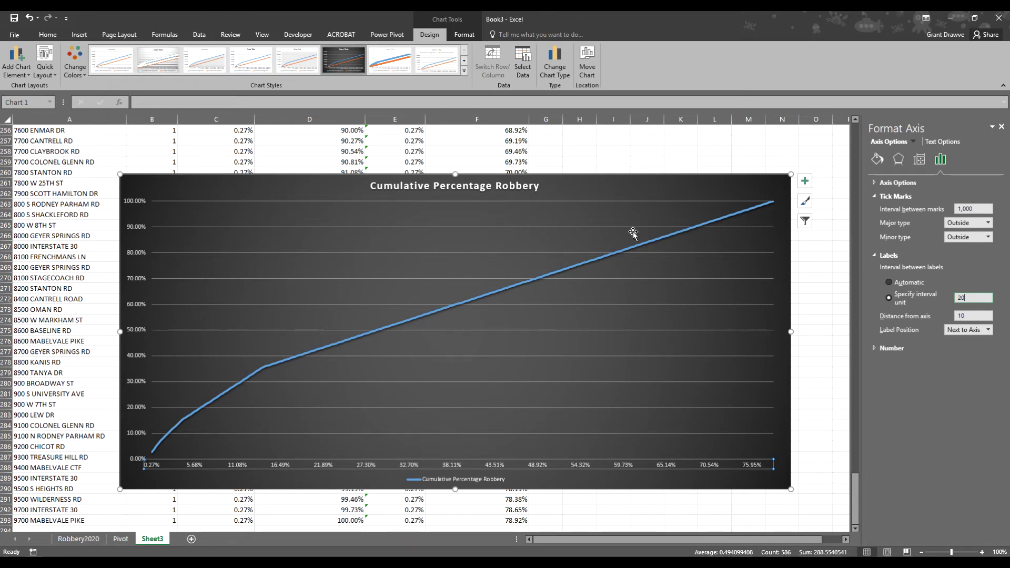
Try adding data labels to the Cumulative Percentage Robbery line and undo the addition
left_click(577, 268)
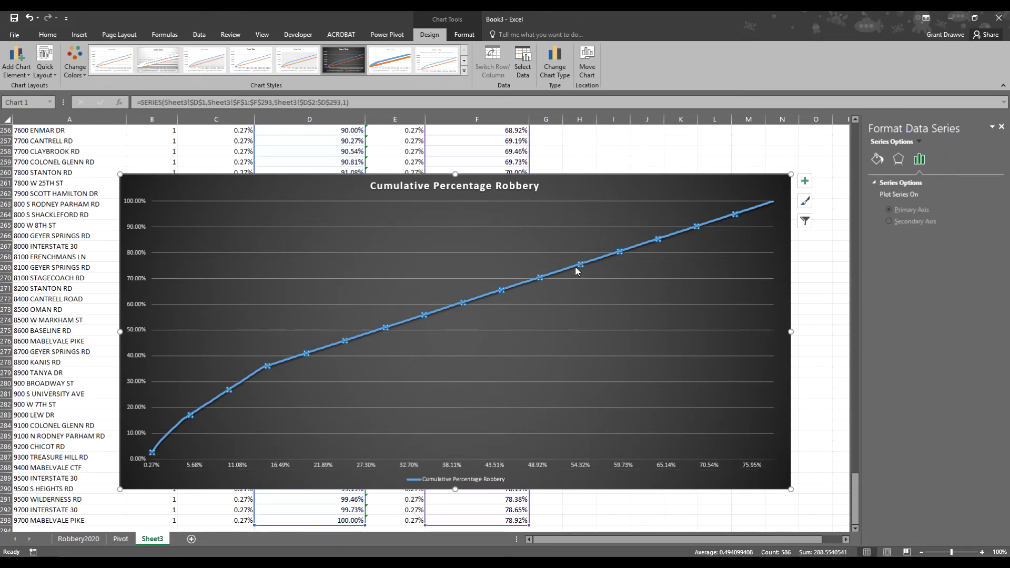
right_click(265, 368)
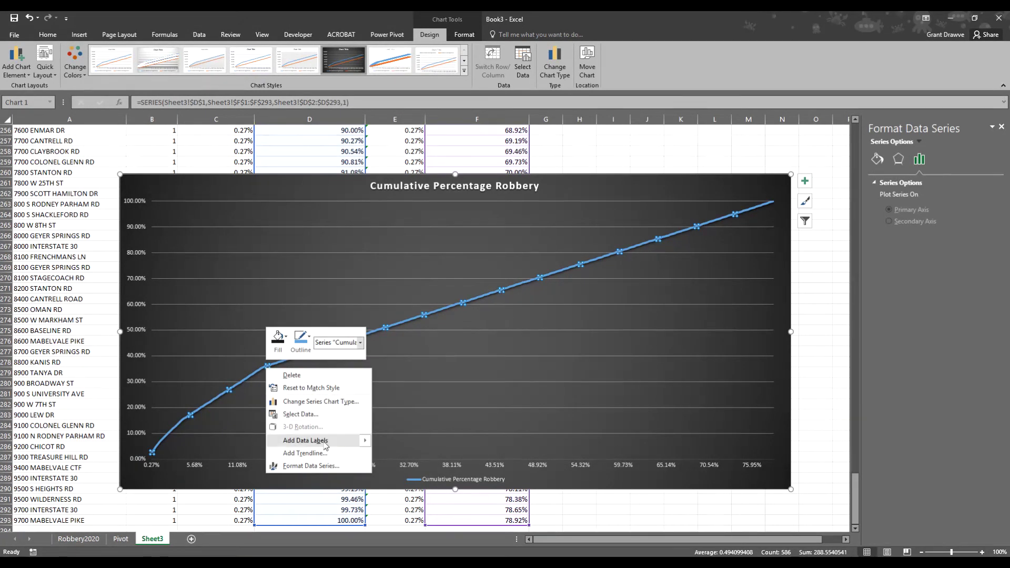
mouse_move(324, 444)
left_click(381, 445)
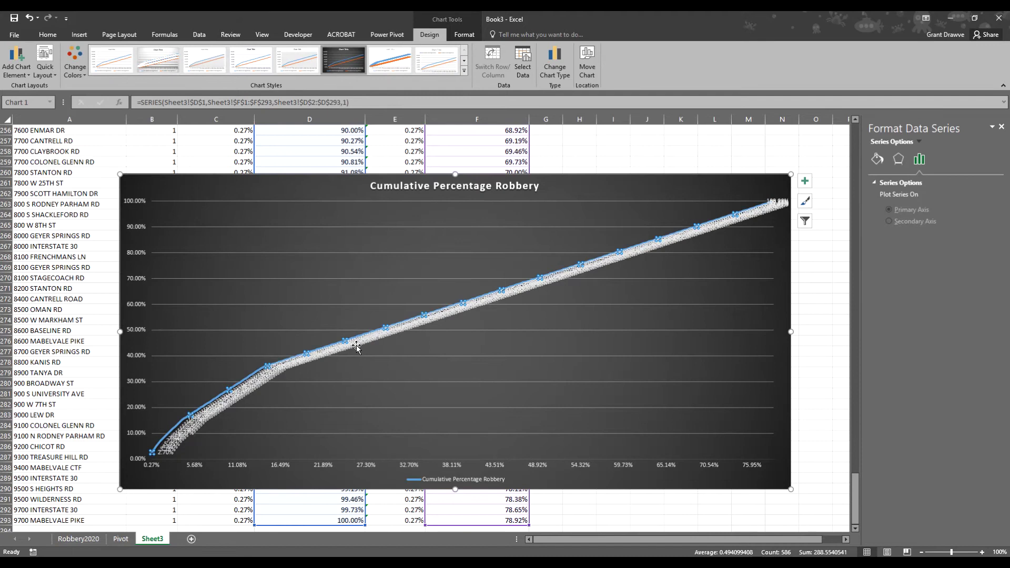
key("ctrl+z")
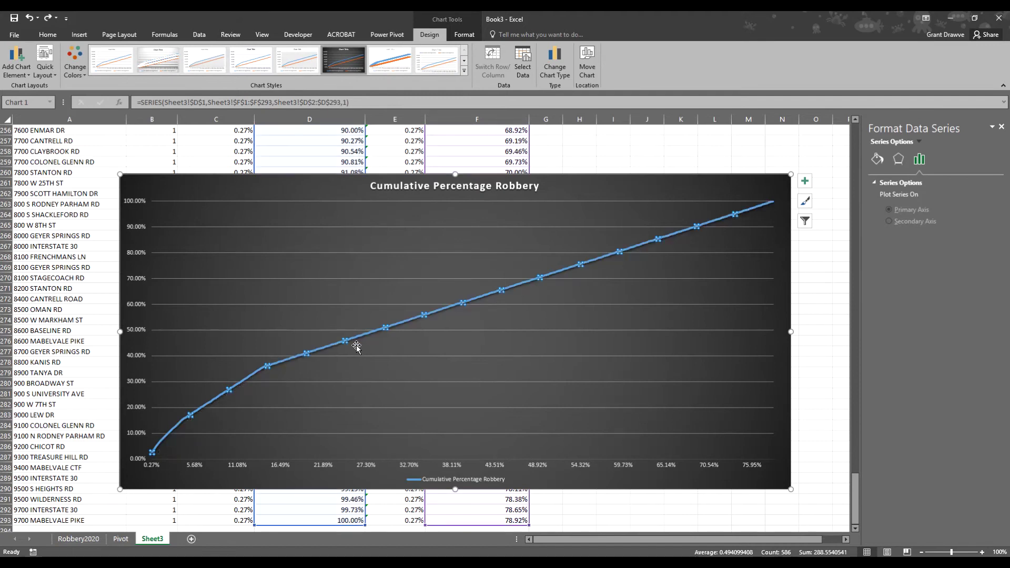
Apply the quick chart layout that has titles on both axes, a legend beside the plot and no data labels
left_click(586, 186)
left_click(206, 199)
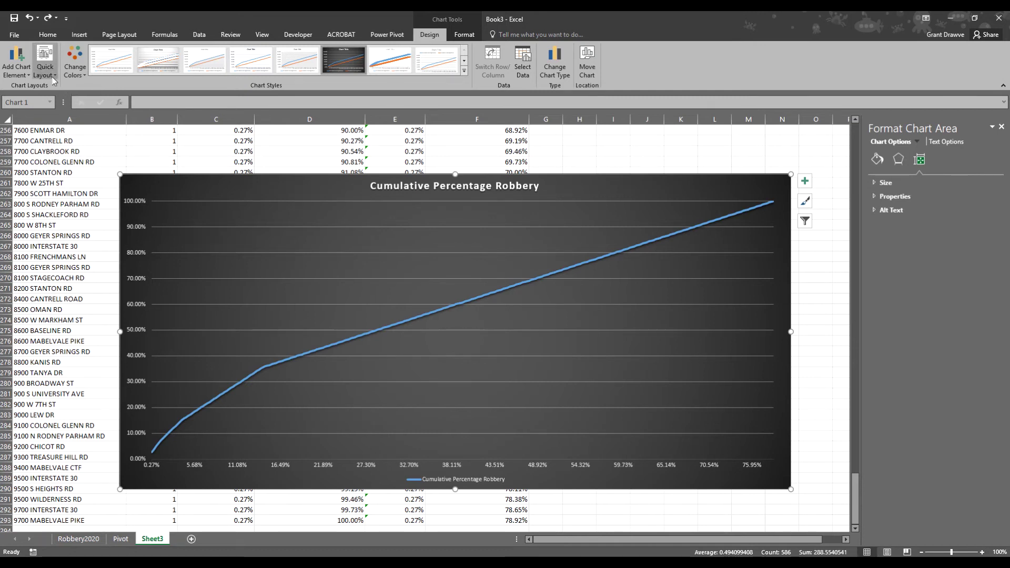
left_click(44, 62)
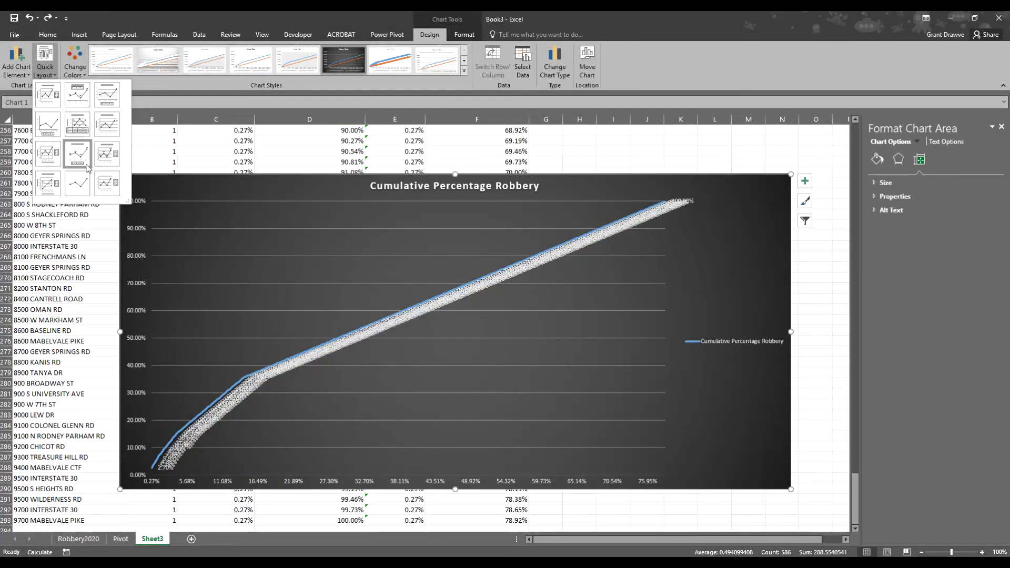
left_click(56, 188)
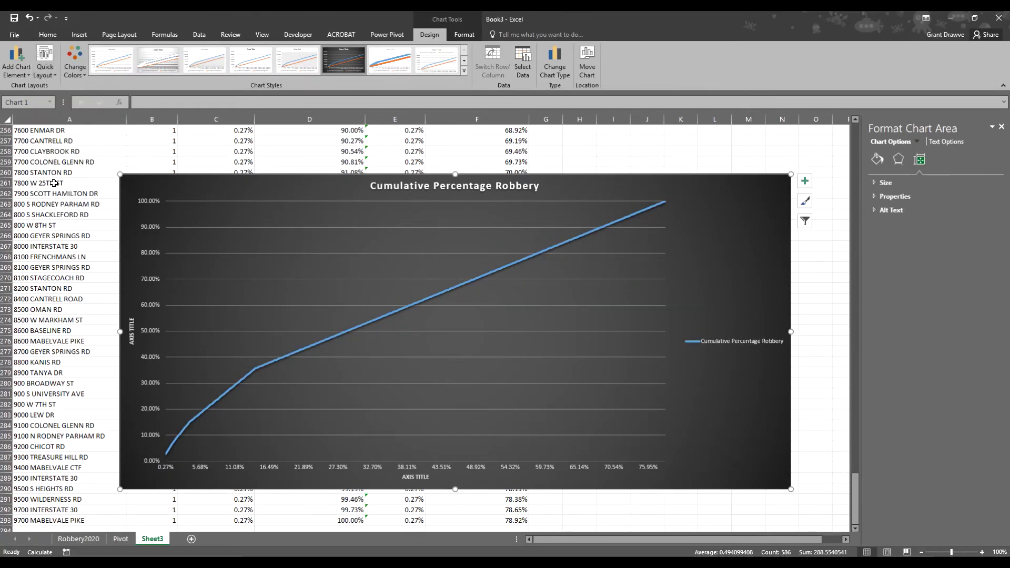
Select both axis titles and the legend in turn, and move the whole chart leftward over part of the address column
left_click(132, 330)
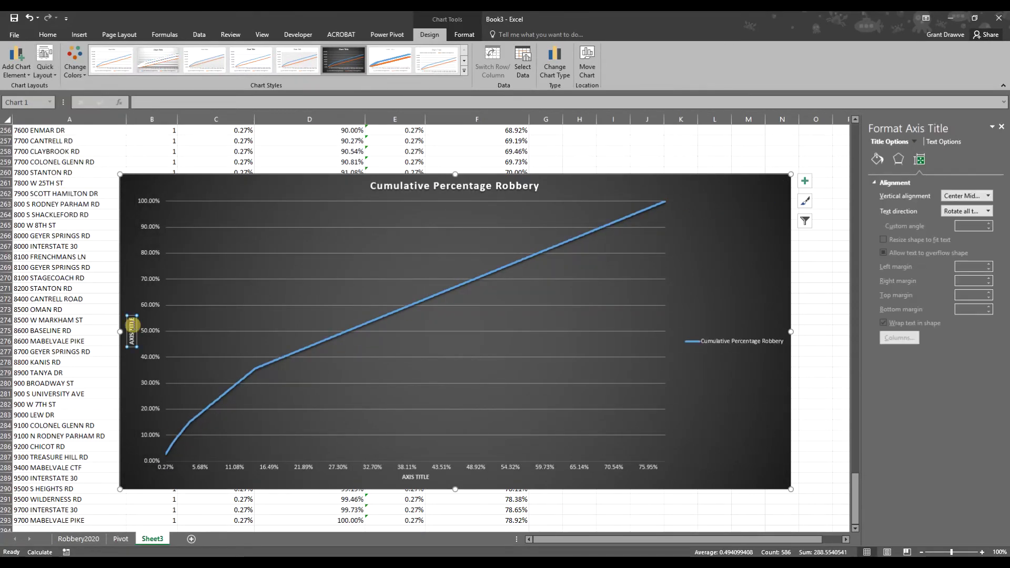
left_click(423, 478)
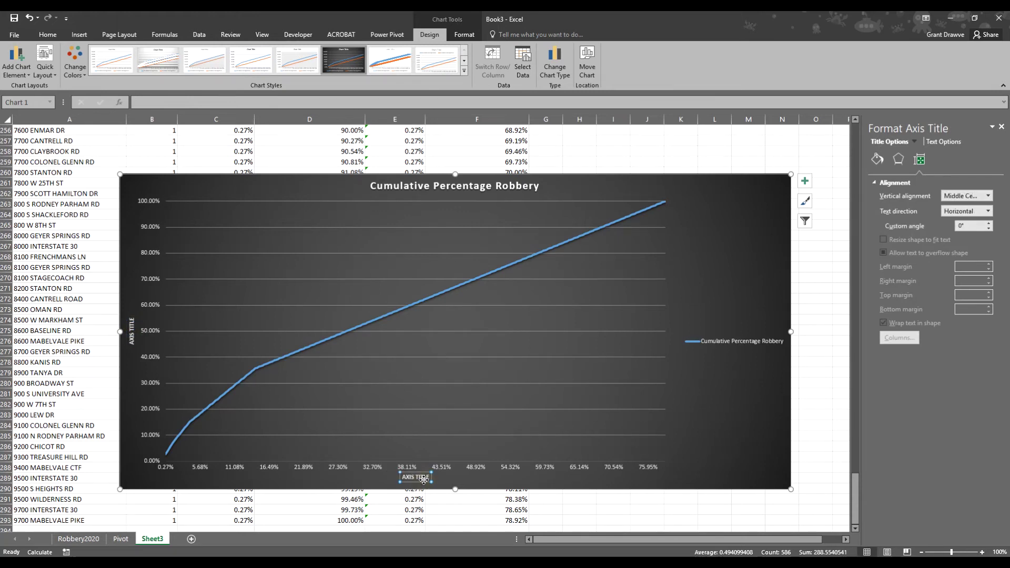
left_click(743, 341)
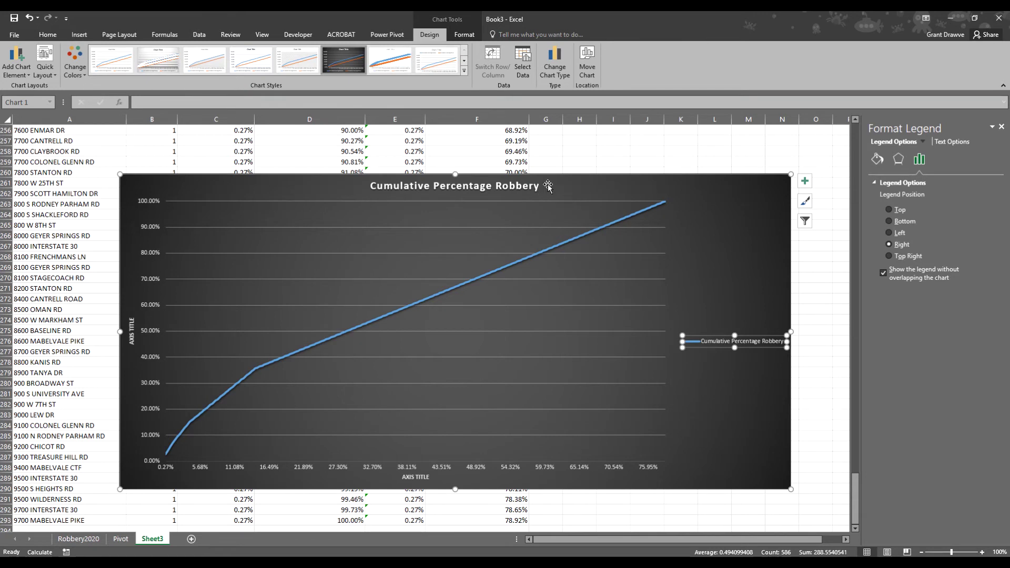
left_click_drag(565, 184, 484, 235)
Add the column headers City in G1 and State in H1 of the address table
scroll(485, 234, "up", 20)
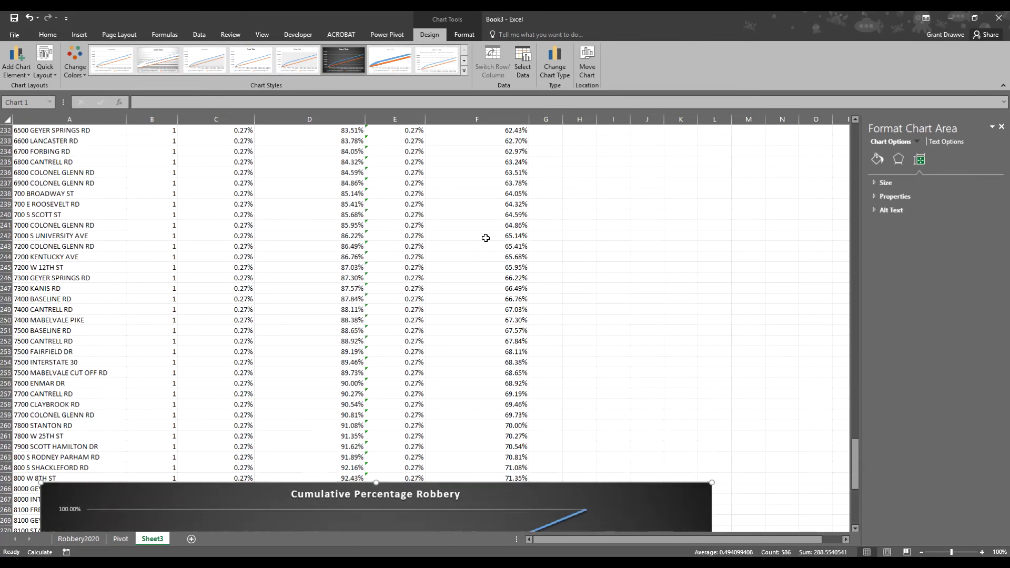
scroll(504, 221, "up", 20)
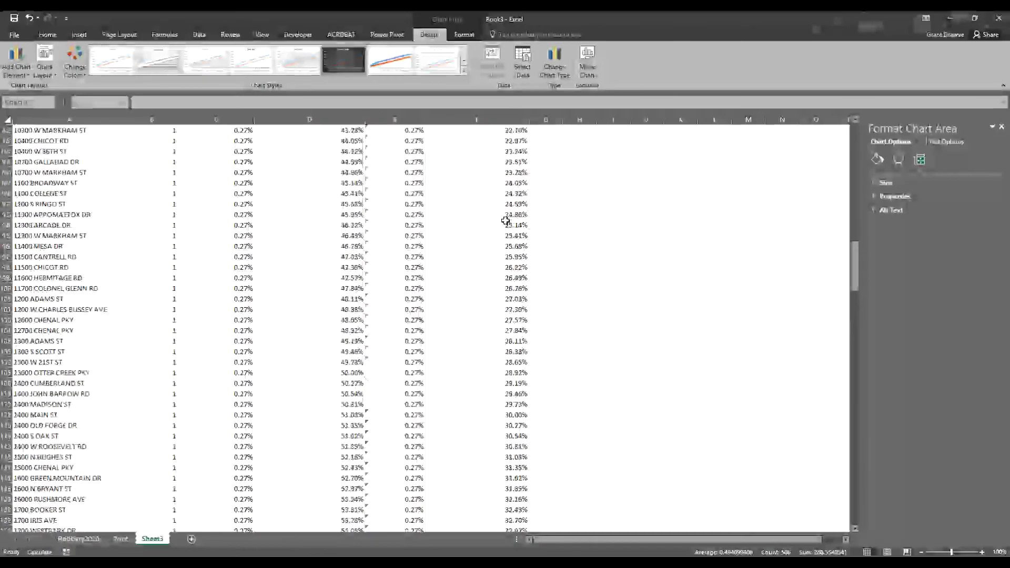
left_click_drag(855, 195, 855, 148)
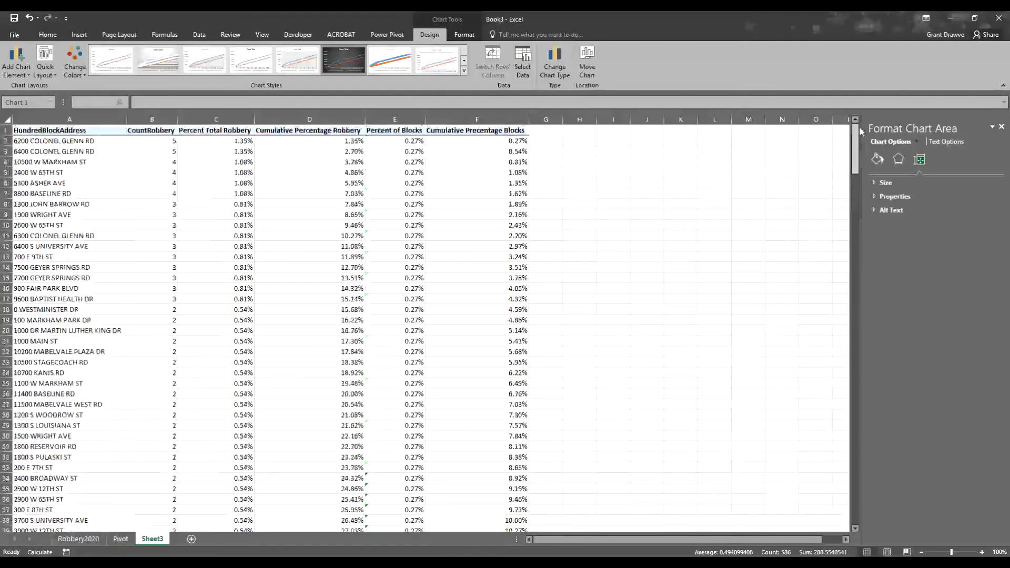
left_click(544, 129)
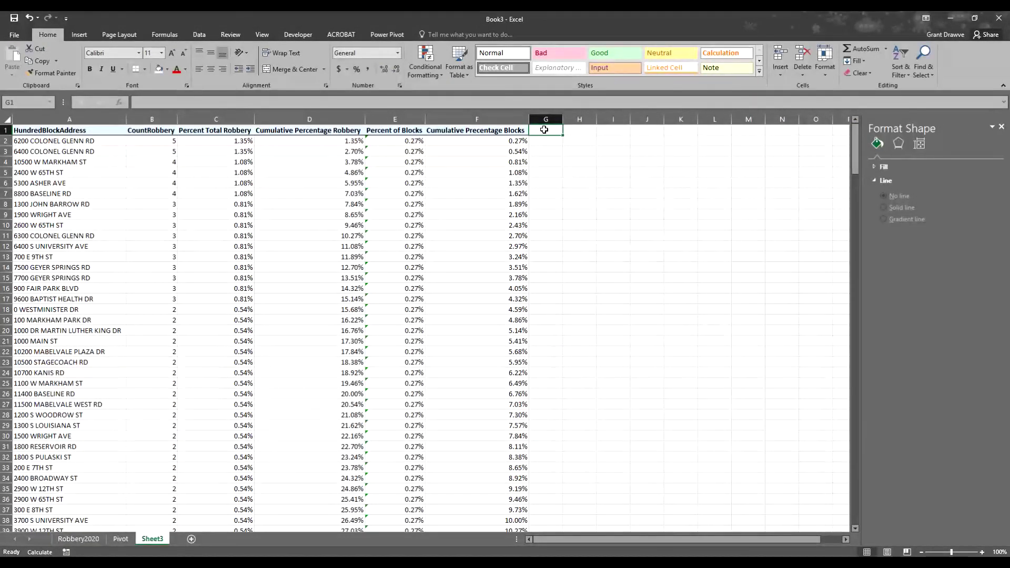
type("City")
key("Tab")
type("State")
key("Return")
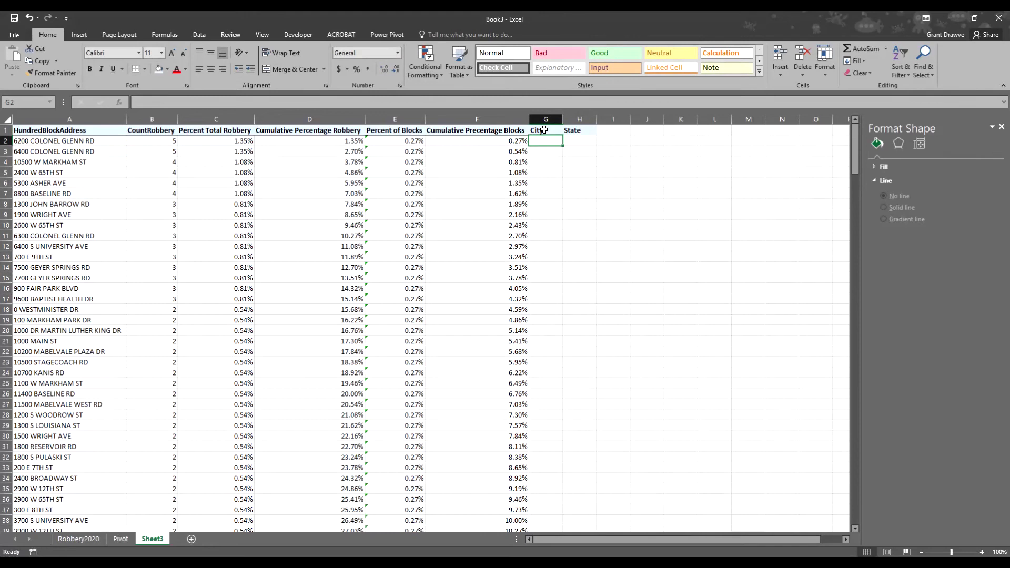
Enter Little Rock as City and AR as State in G2:H2 and fill both down all address rows
type("Little Rock")
key("Tab")
type("AR")
key("Return")
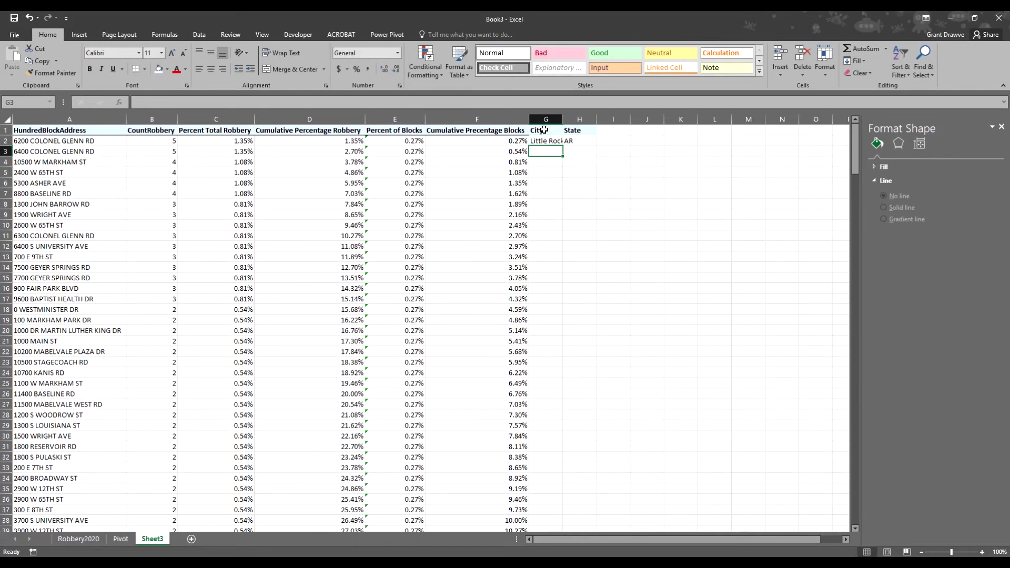
left_click_drag(545, 146, 576, 141)
key("Escape")
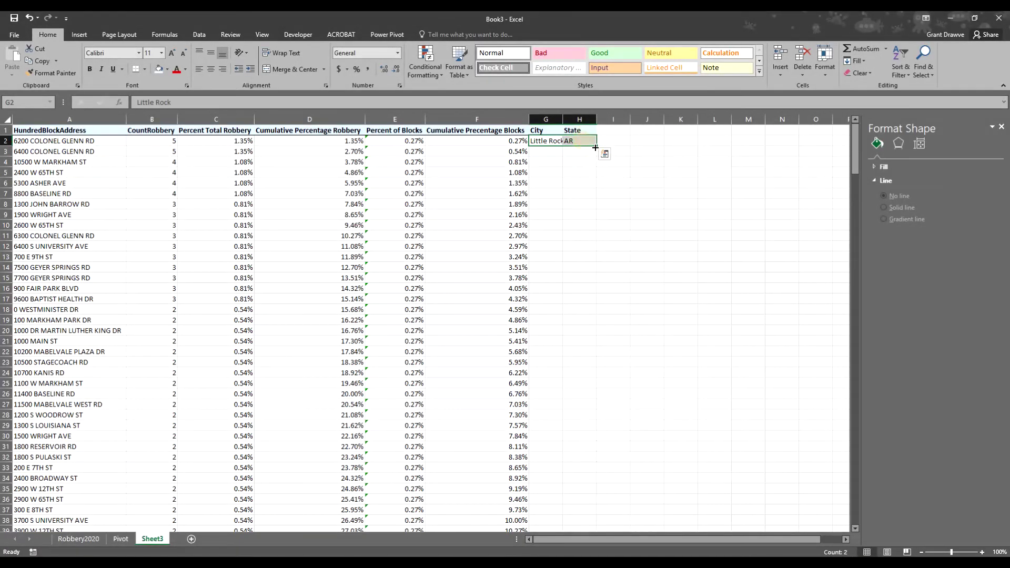
double_click(596, 145)
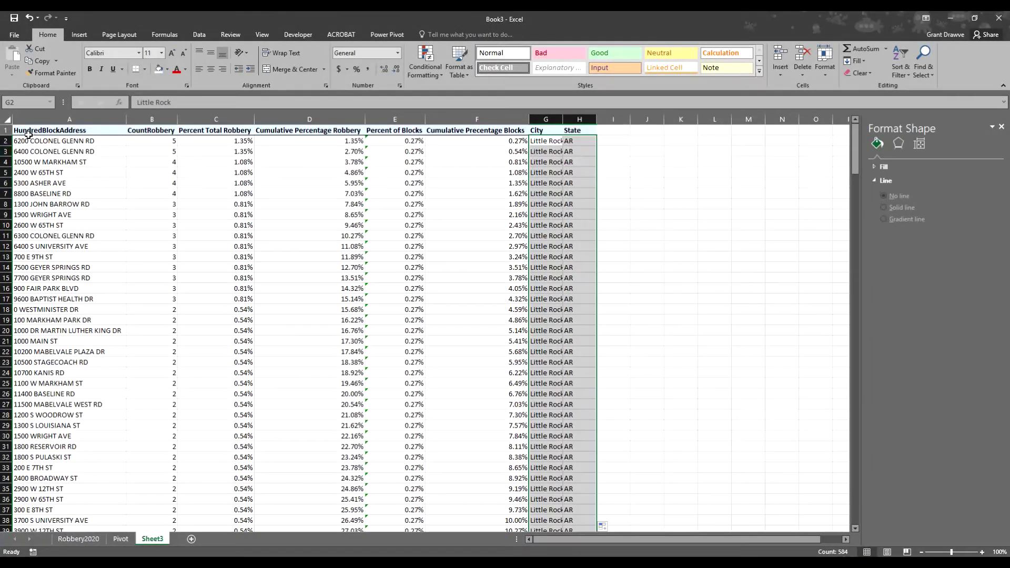
Select the whole address table from HundredBlockAddress through State and open it in a 3D Map
left_click_drag(17, 131, 564, 123)
key("ctrl+shift+Down")
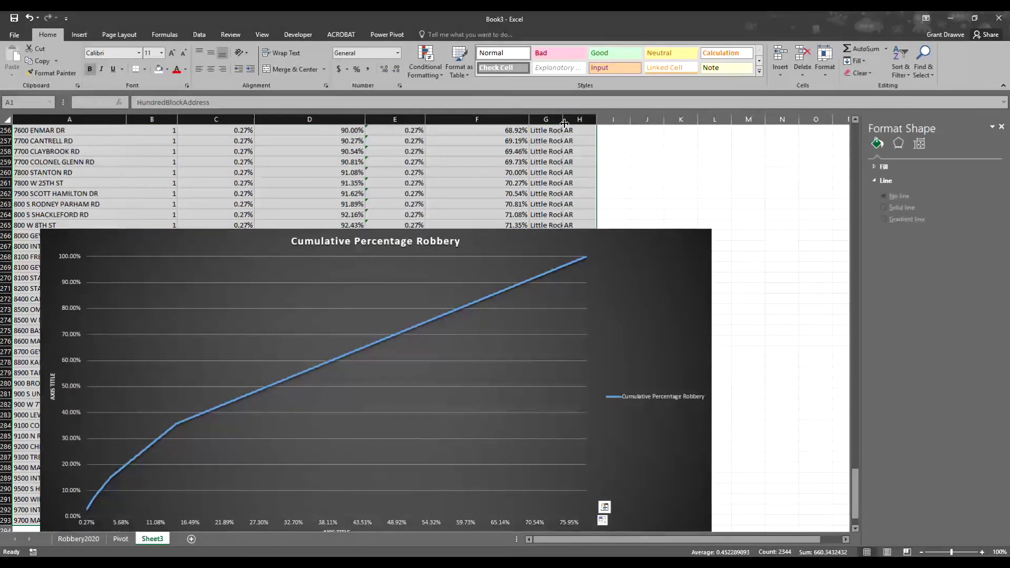
left_click(84, 36)
left_click(529, 61)
left_click(541, 86)
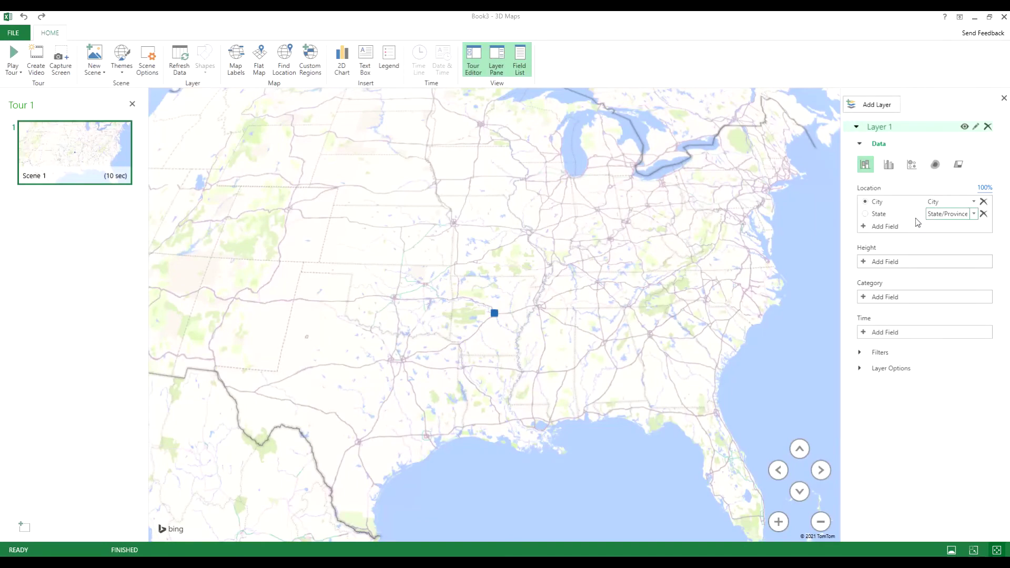
Add HundredBlockAddress as a location field of Layer 1 with the geographic type Street
left_click(863, 227)
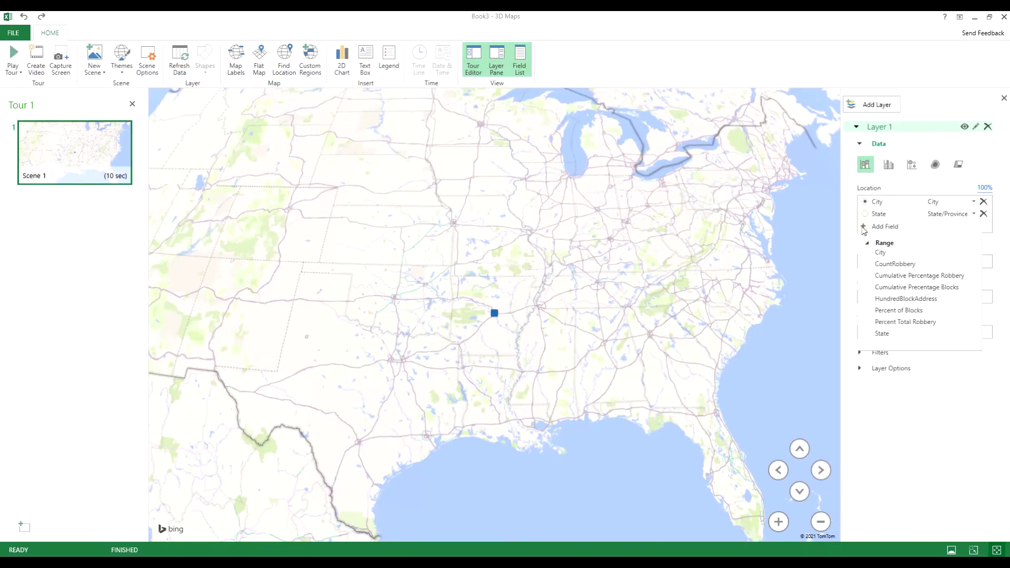
left_click(899, 299)
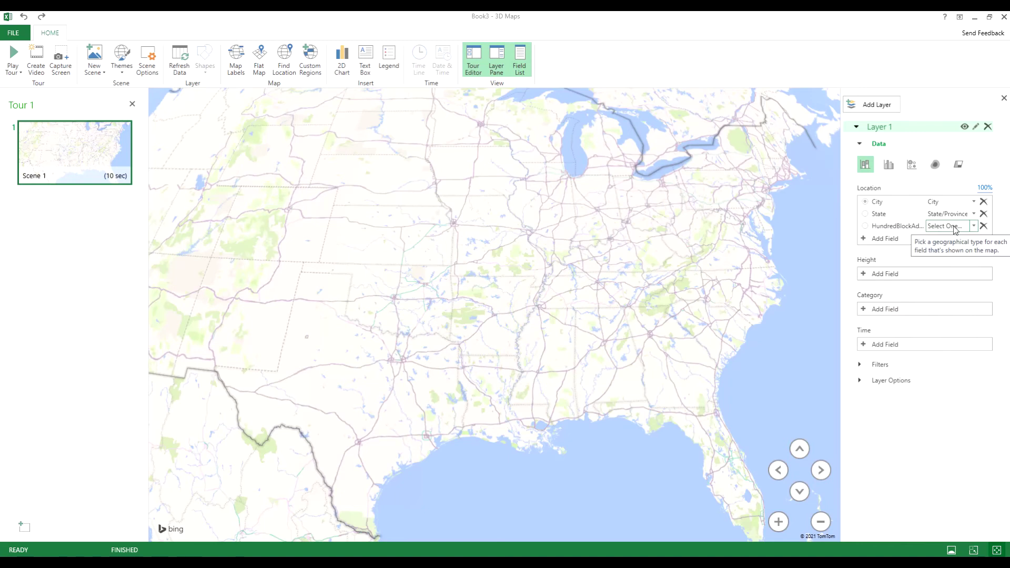
left_click(927, 228)
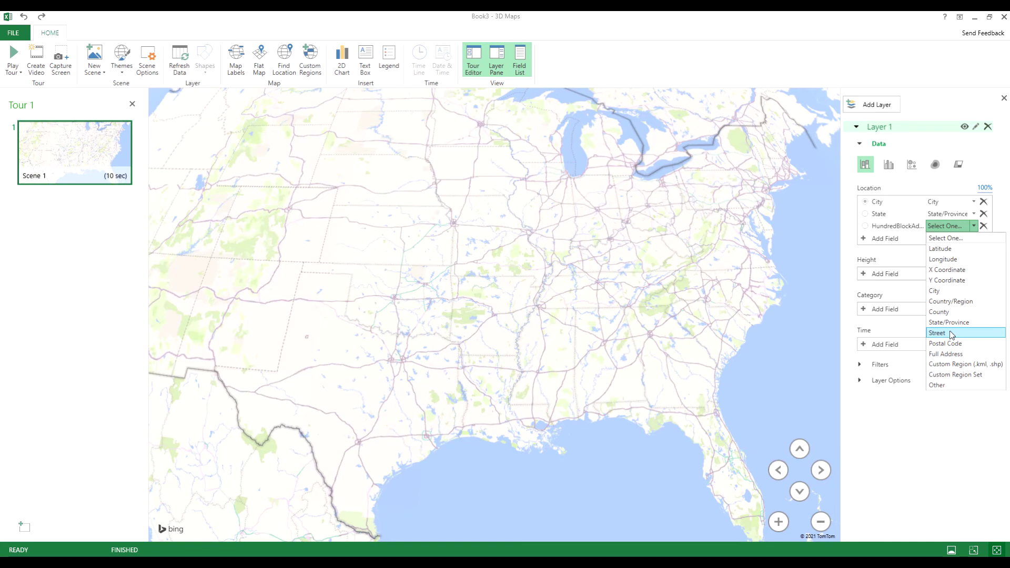
left_click(951, 334)
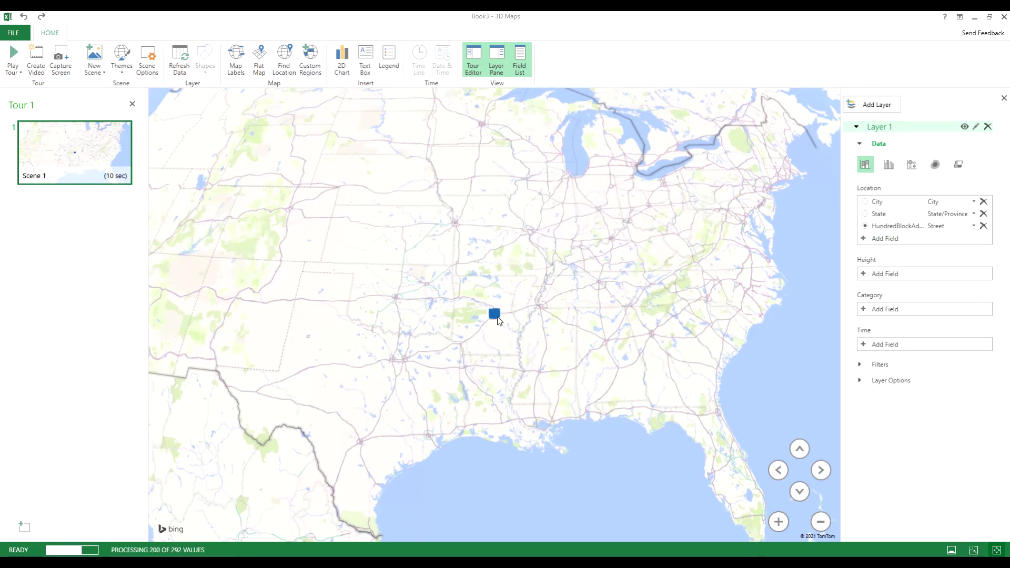
scroll(497, 316, "up", 3)
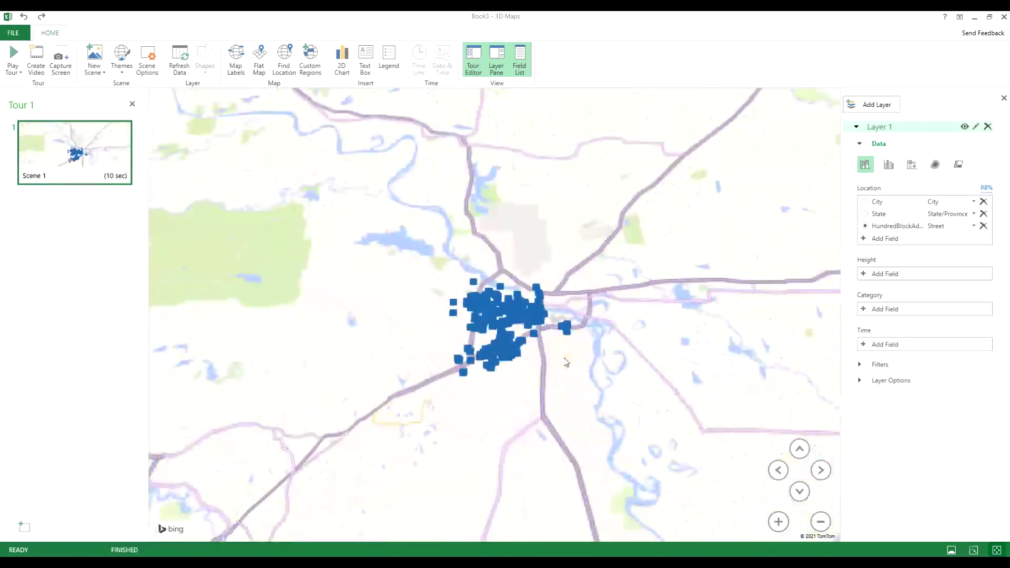
left_click_drag(543, 376, 717, 401)
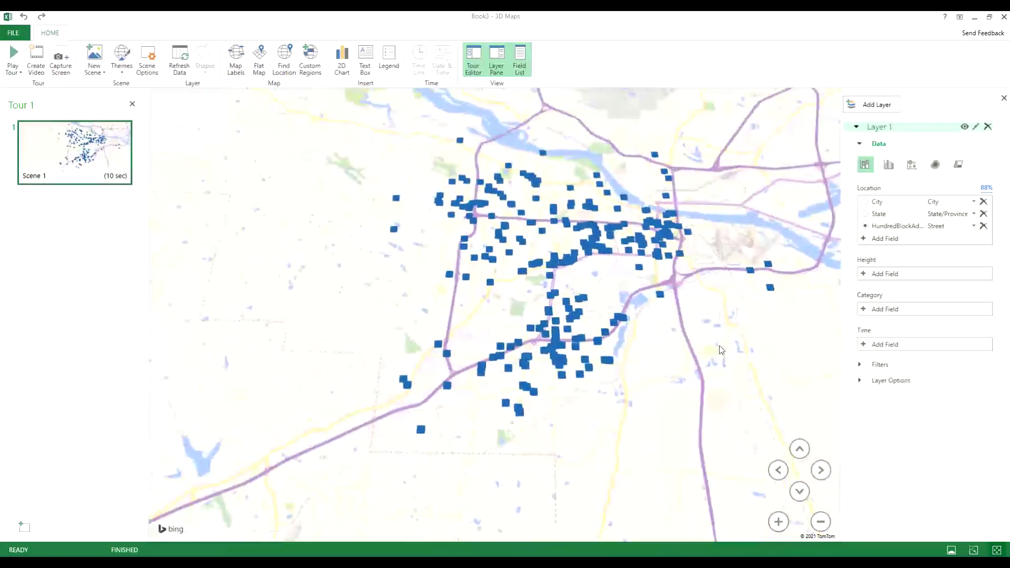
mouse_move(652, 160)
Set the layer's column height to CountRobbery (Sum) and turn on the map labels
left_click(863, 276)
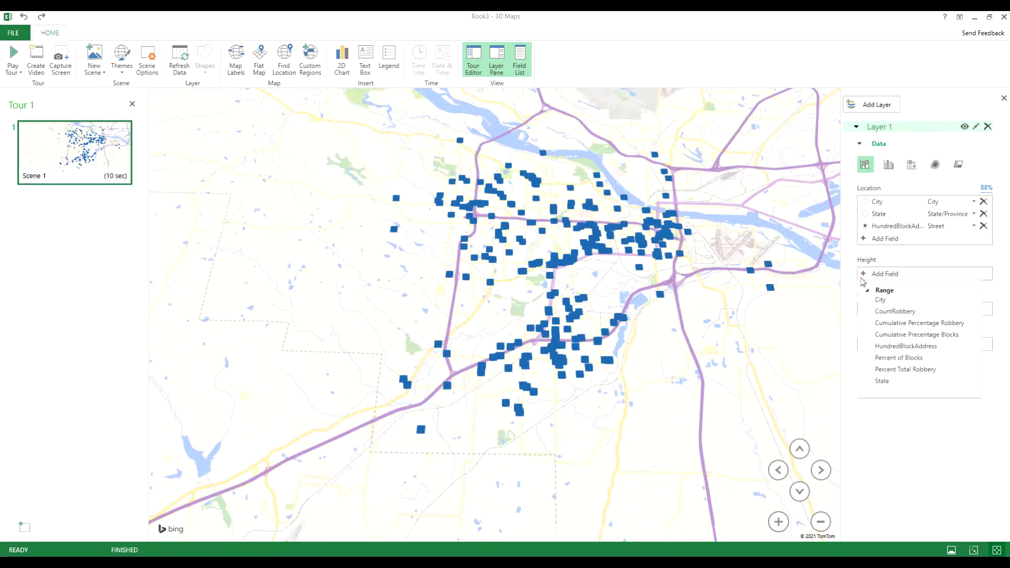
left_click(894, 311)
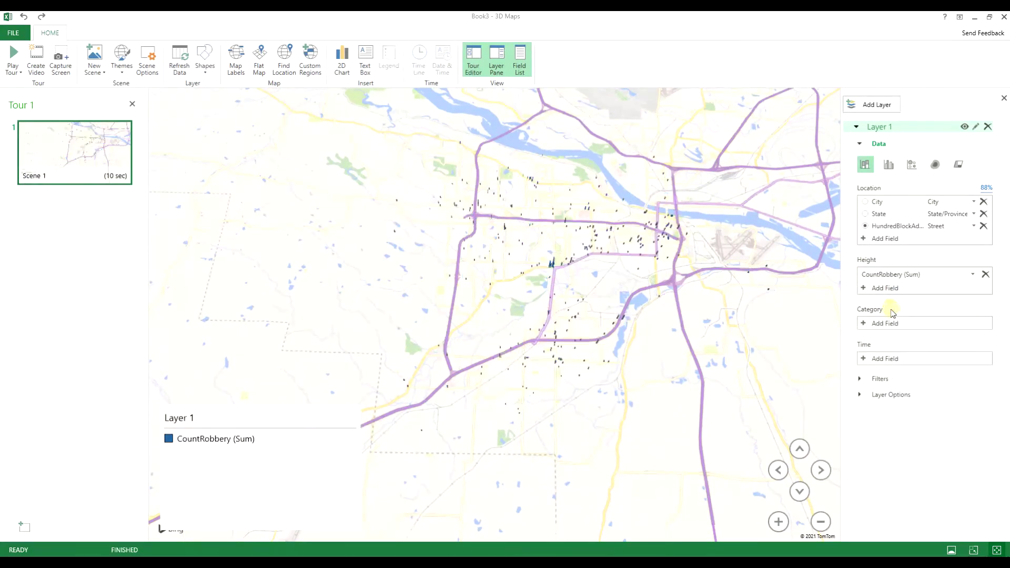
left_click(800, 448)
left_click(800, 491)
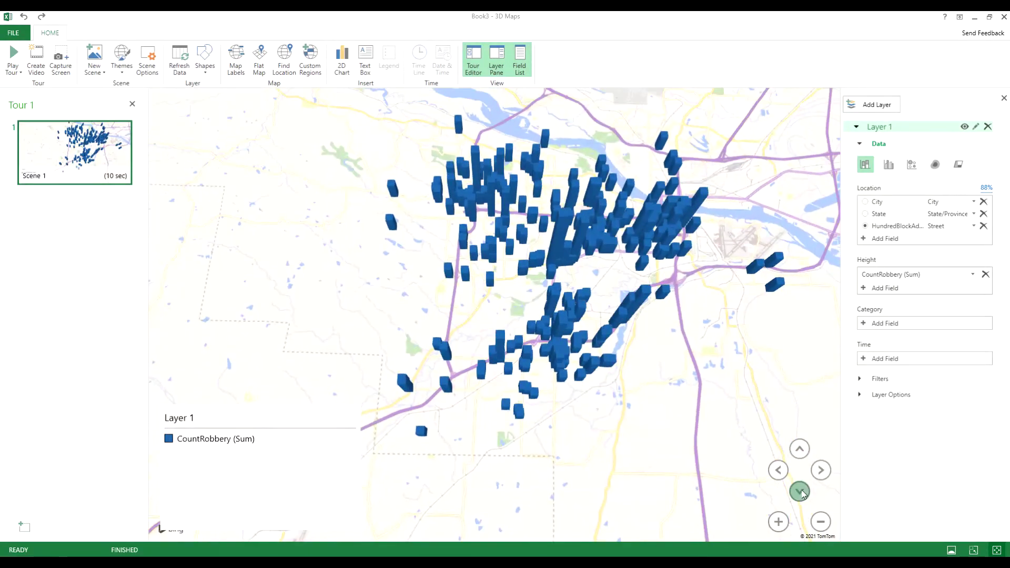
left_click(801, 492)
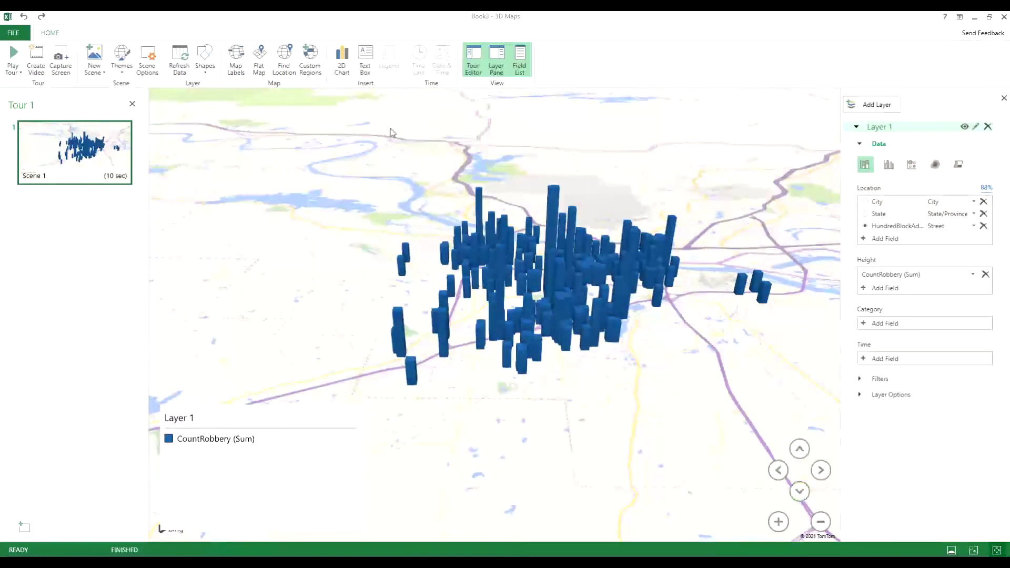
left_click(235, 59)
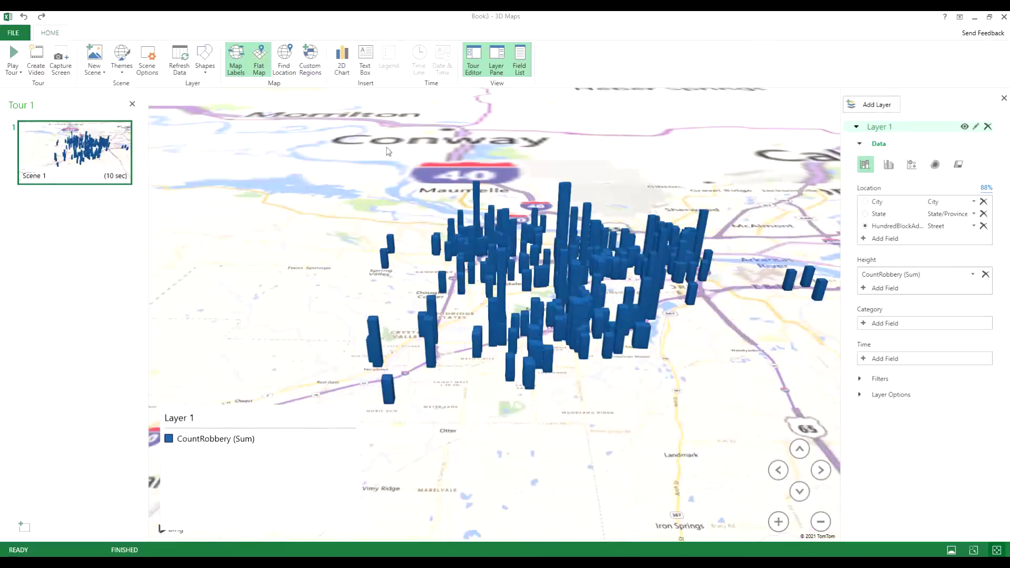
Show the data card of the tall robbery column at 6400 COLONEL GLENN RD on the map
left_click(779, 470)
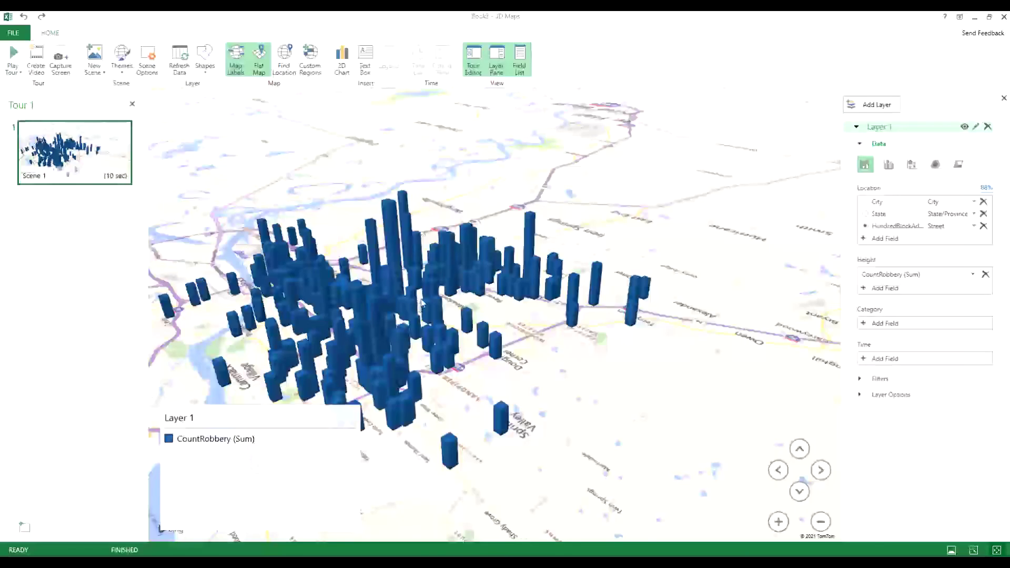
scroll(421, 304, "up", 5)
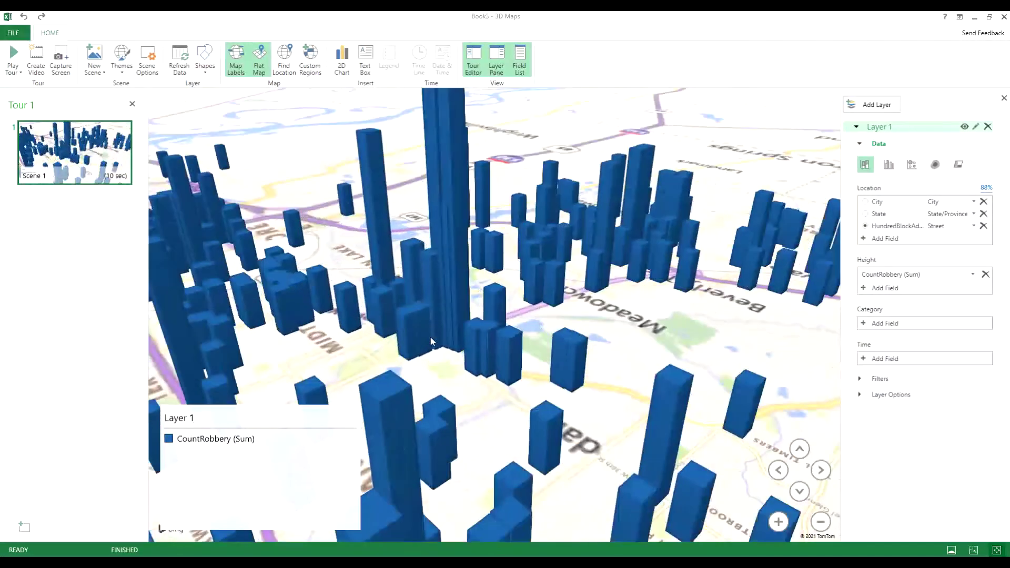
scroll(431, 341, "up", 3)
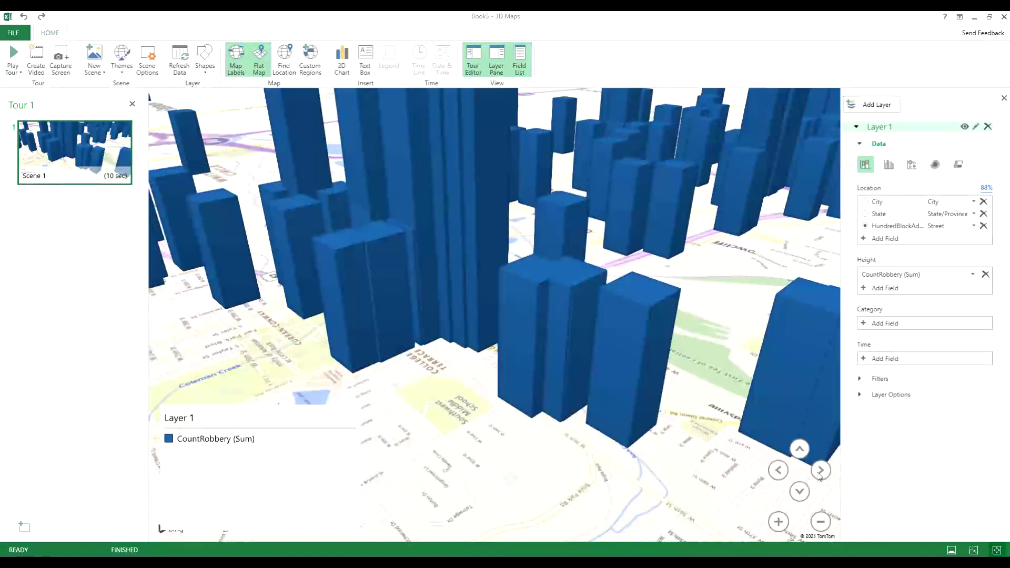
left_click(820, 470)
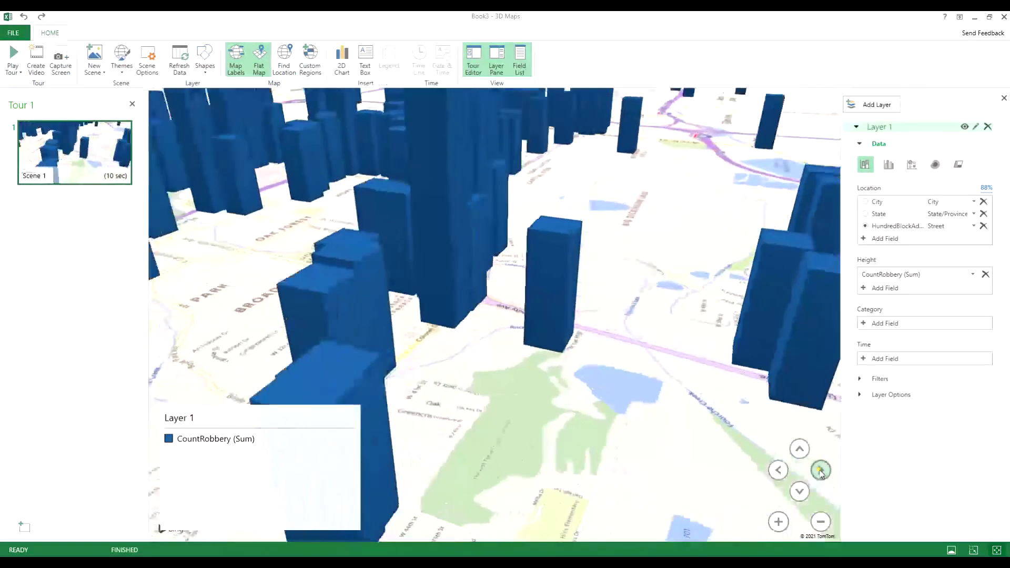
left_click(457, 310)
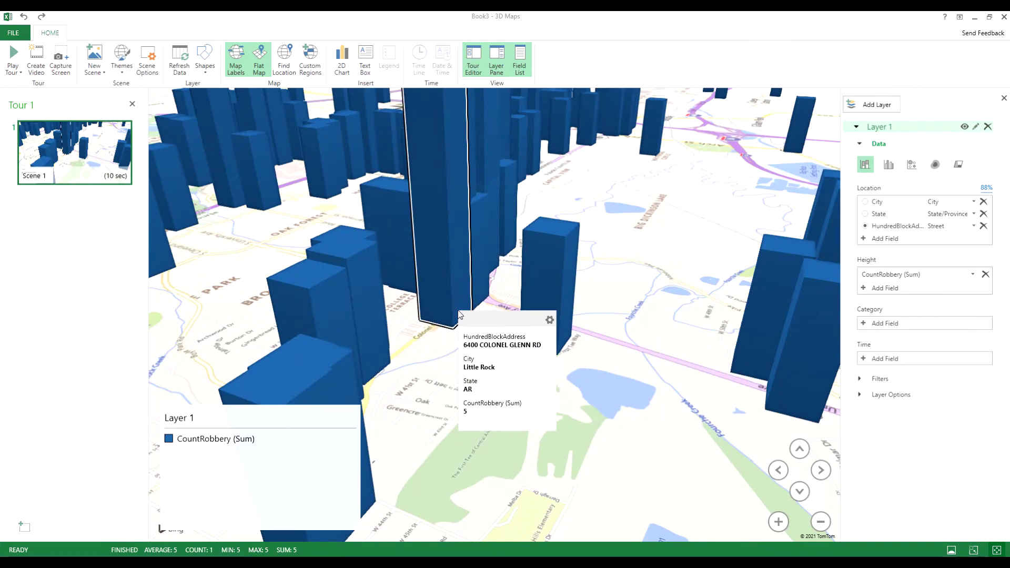
Examine how the robbery columns are distributed across Little Rock and its surroundings, from close-up, from afar and from different angles
left_click(821, 470)
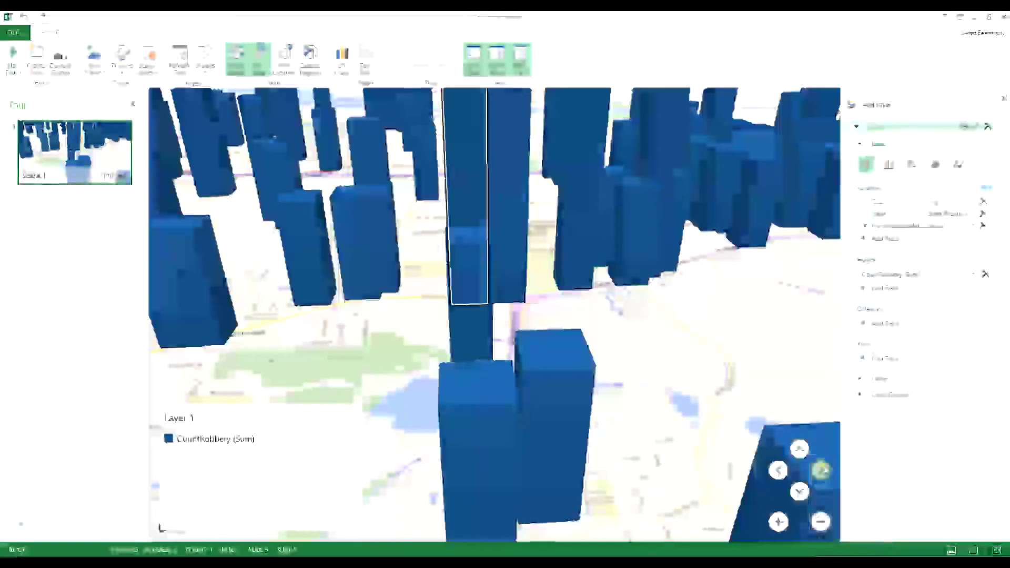
scroll(538, 270, "down", 5)
left_click_drag(539, 270, 559, 328)
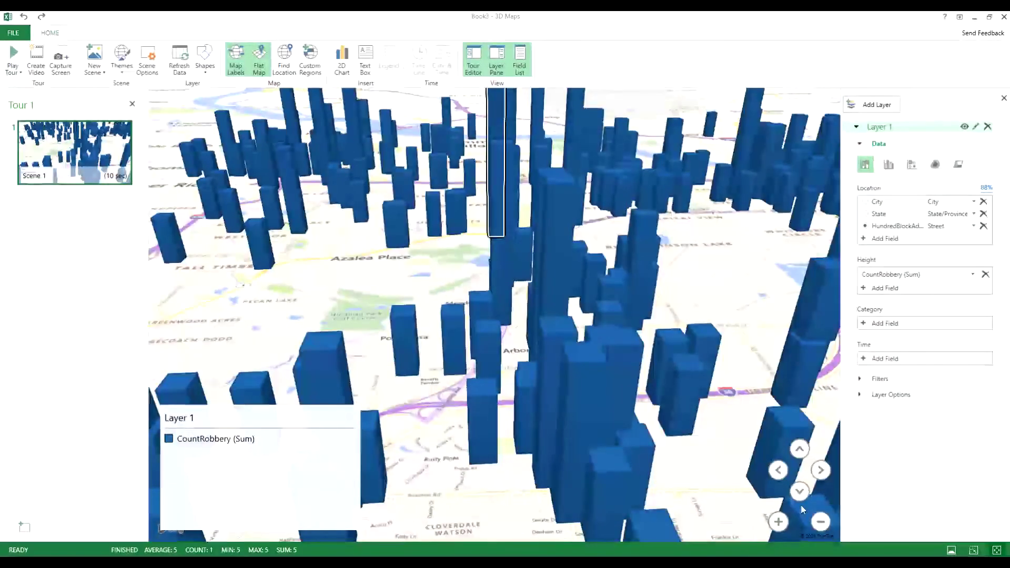
left_click(820, 521)
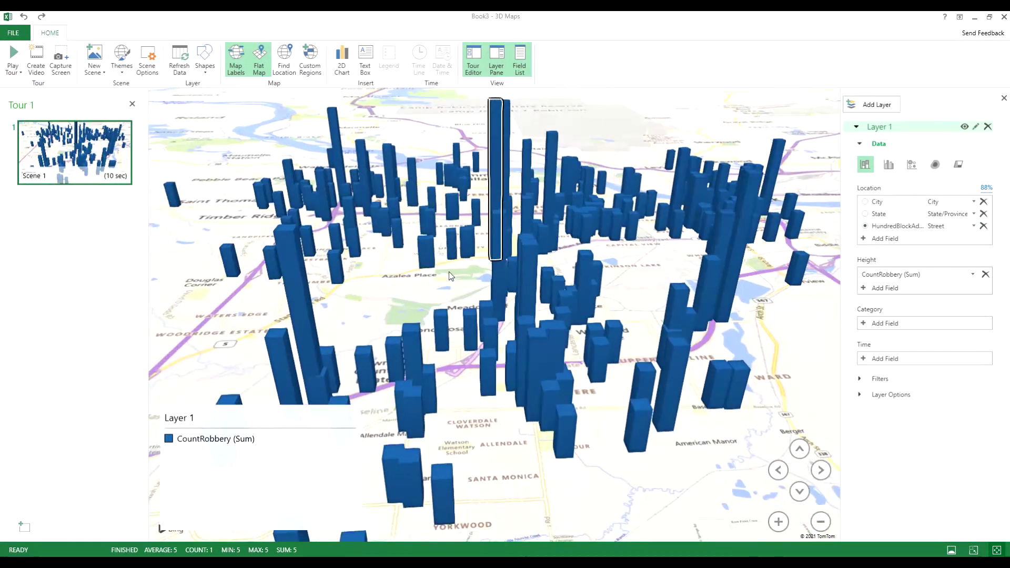
scroll(440, 345, "up", 2)
left_click_drag(440, 345, 494, 319)
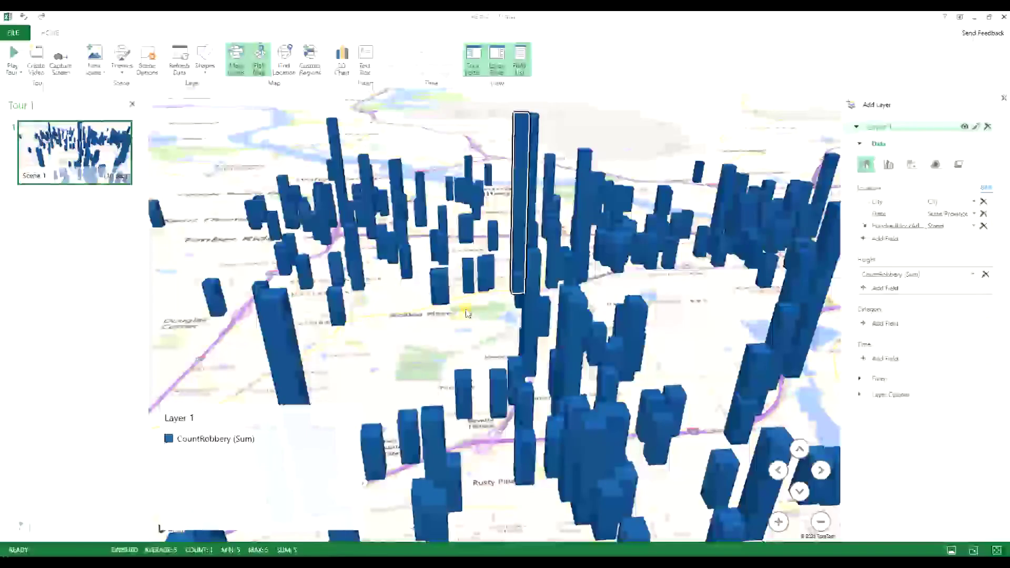
left_click(819, 521)
left_click(820, 521)
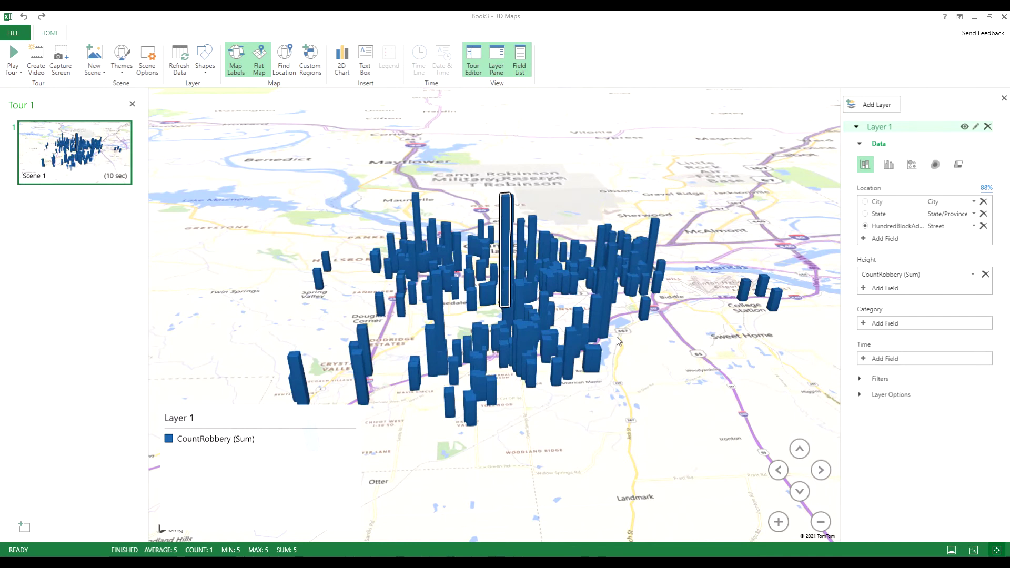
scroll(620, 403, "up", 5)
scroll(620, 405, "down", 5)
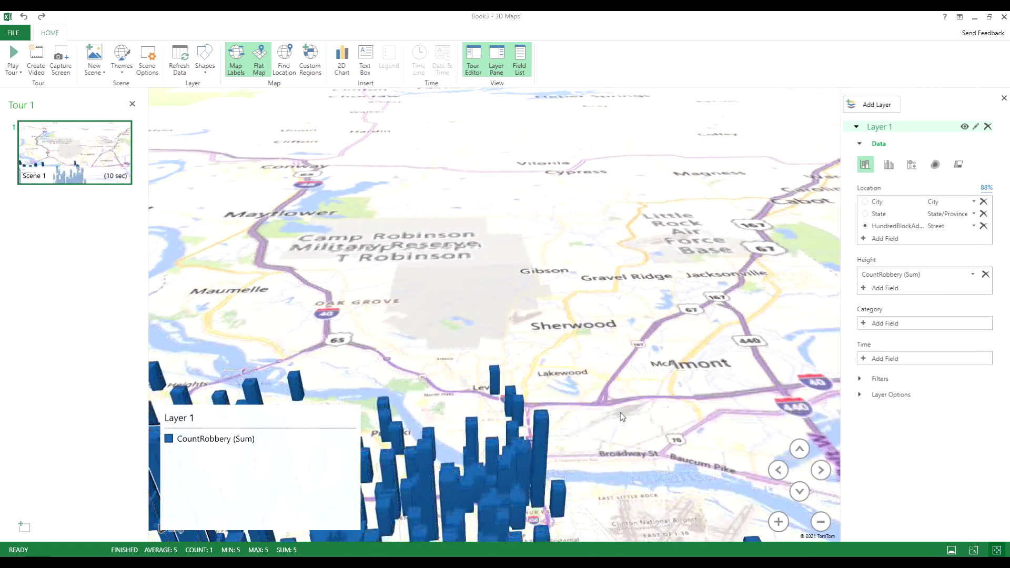
mouse_move(495, 389)
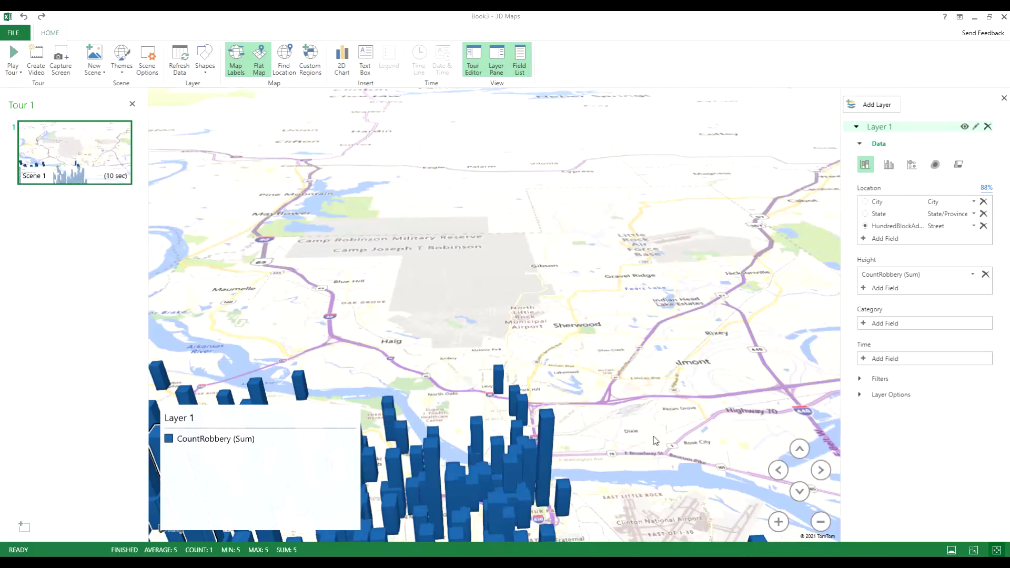
scroll(632, 478, "down", 3)
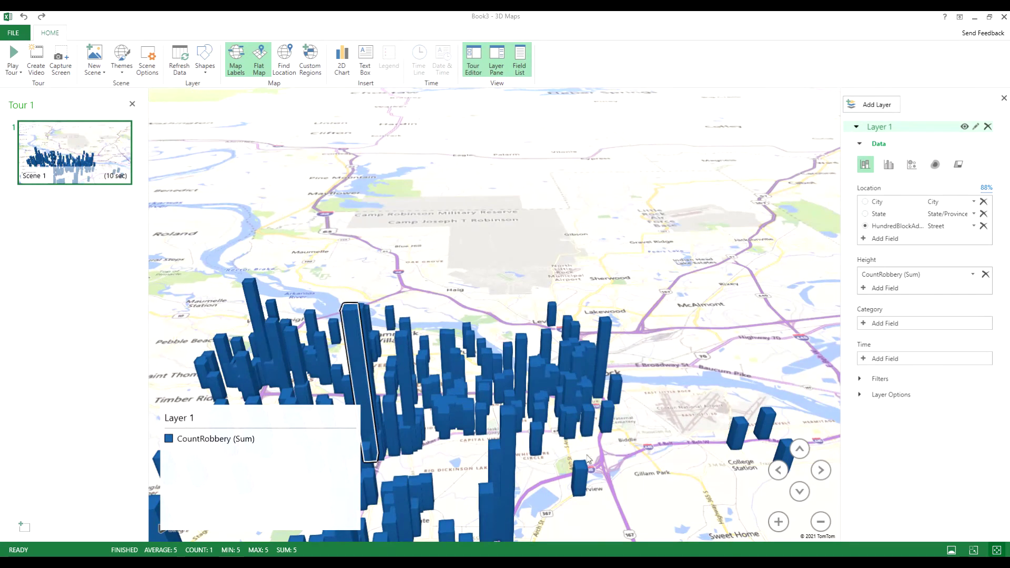
left_click_drag(639, 458, 705, 323)
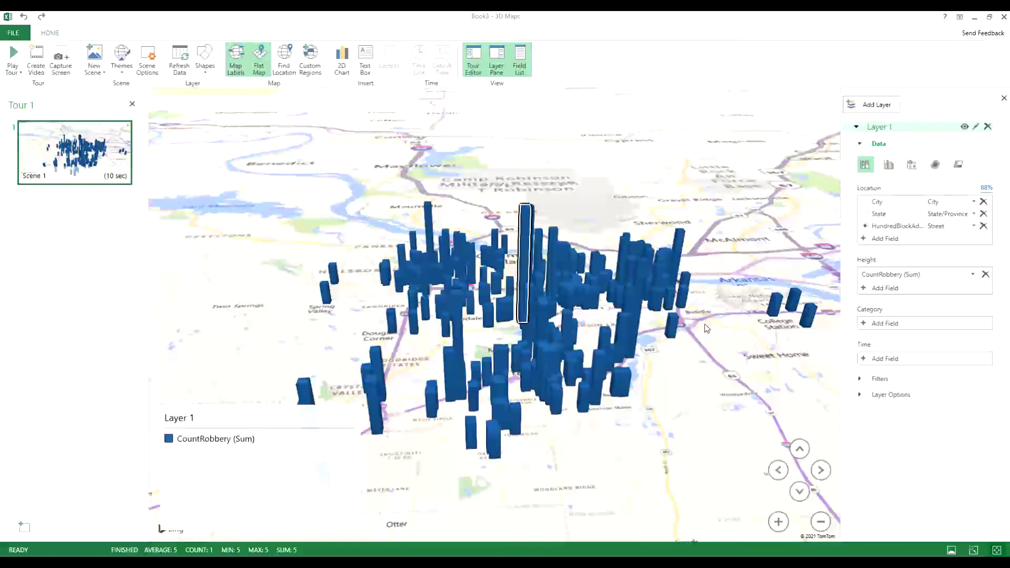
left_click(820, 521)
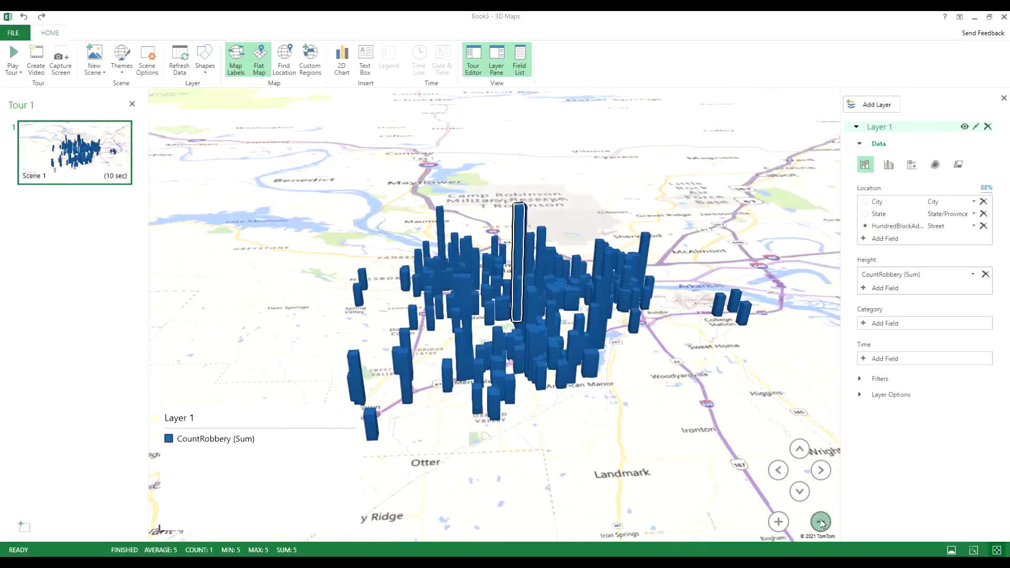
left_click(820, 521)
scroll(592, 339, "up", 3)
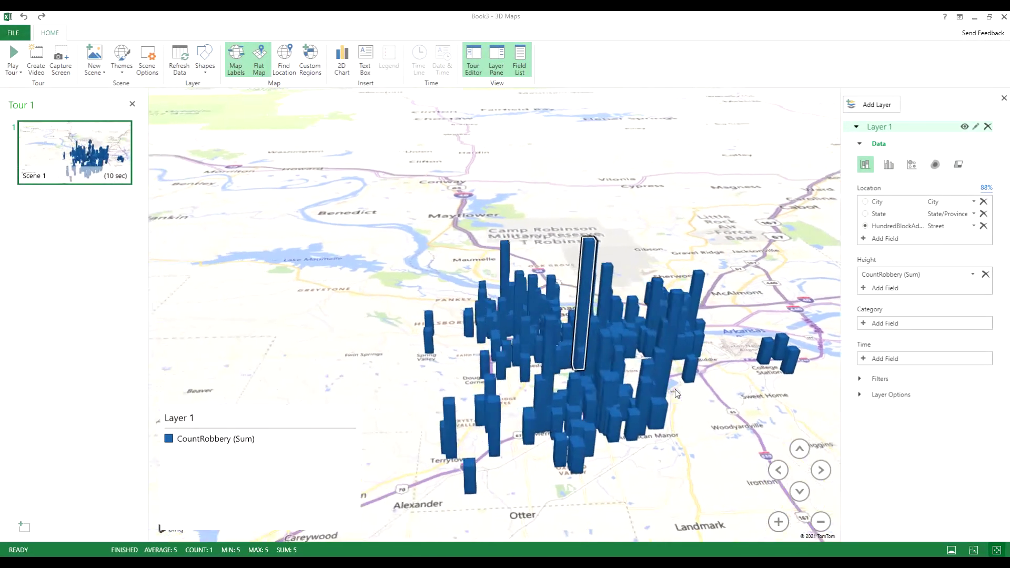
left_click(785, 475)
left_click(784, 475)
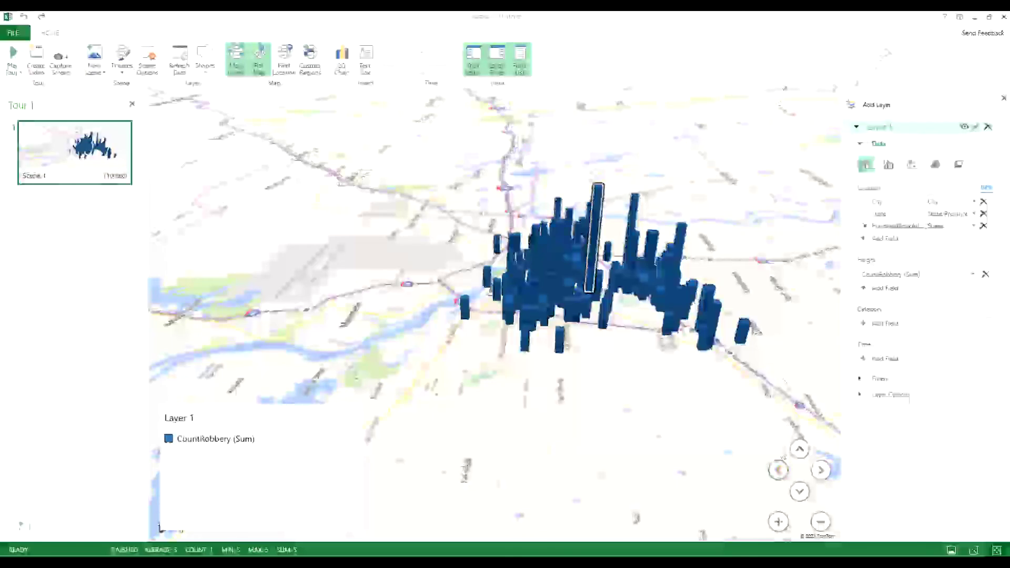
Close the 3D map and move the Cumulative Percentage Robbery chart up on Sheet3, clear of the last table rows
left_click(1004, 17)
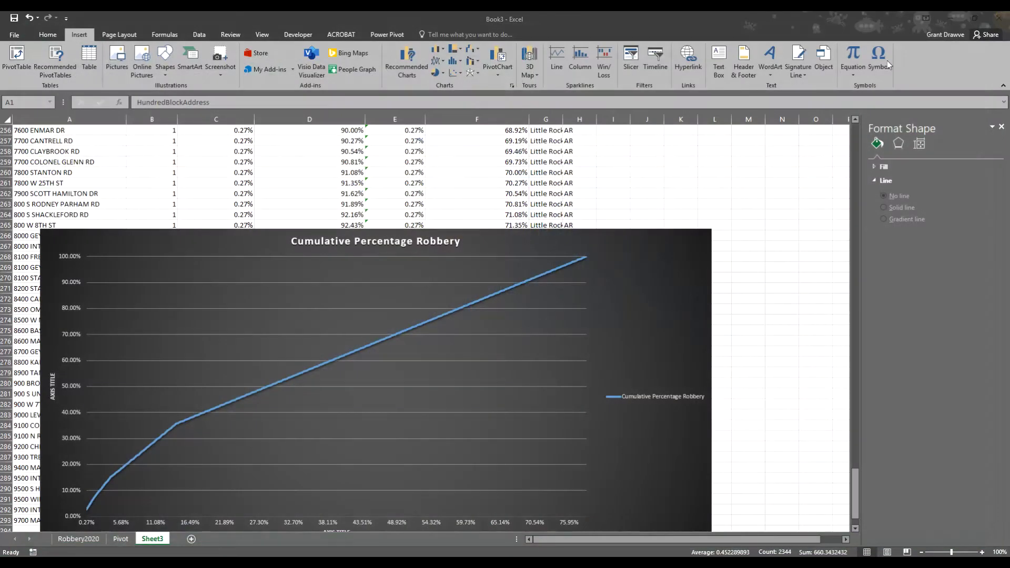
left_click_drag(653, 295, 684, 209)
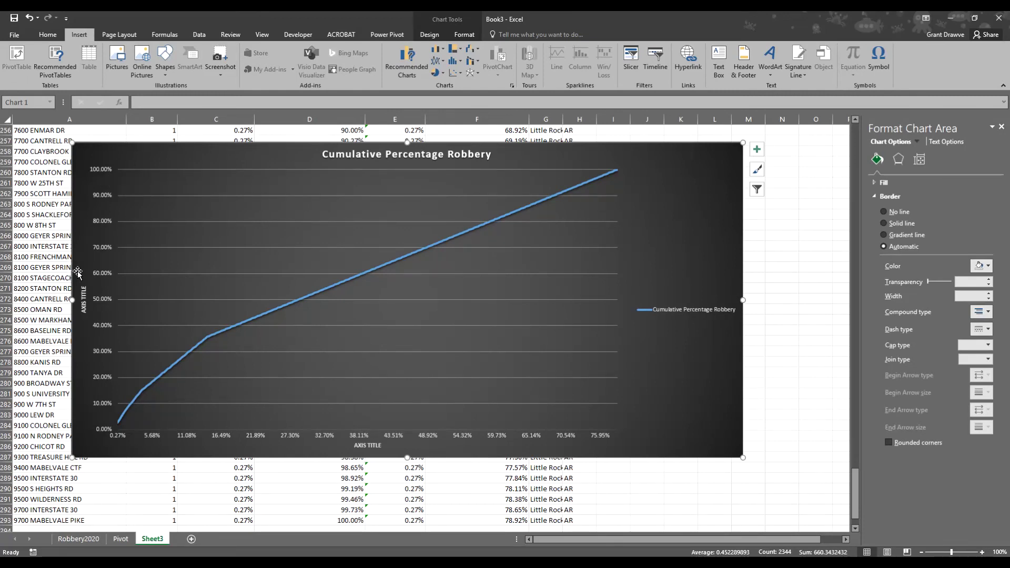
Set the chart's vertical axis title to "Cumulative Percent of Robbery"
left_click(83, 298)
triple_click(83, 298)
type("Cumulative P")
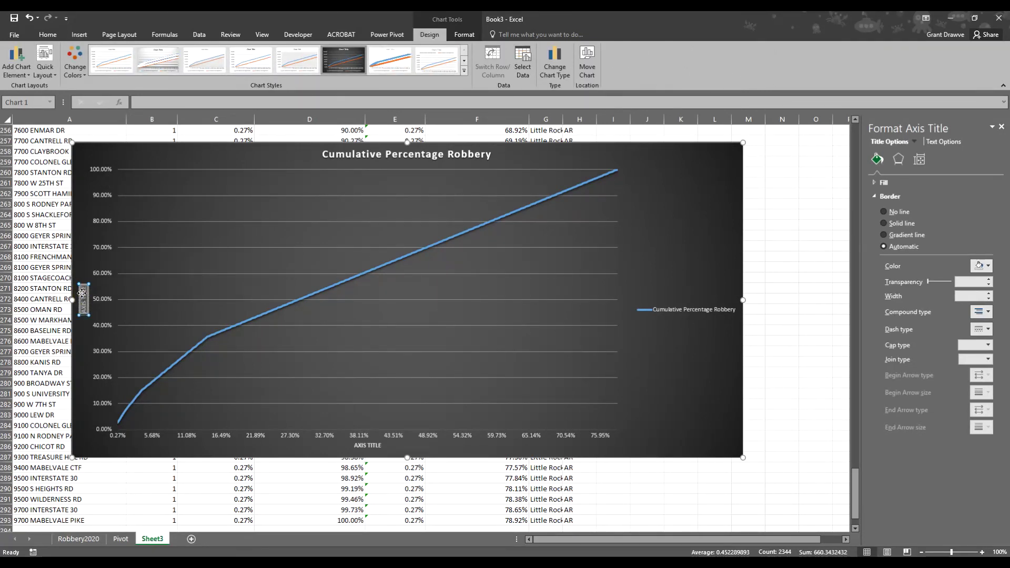
type("ercent of R")
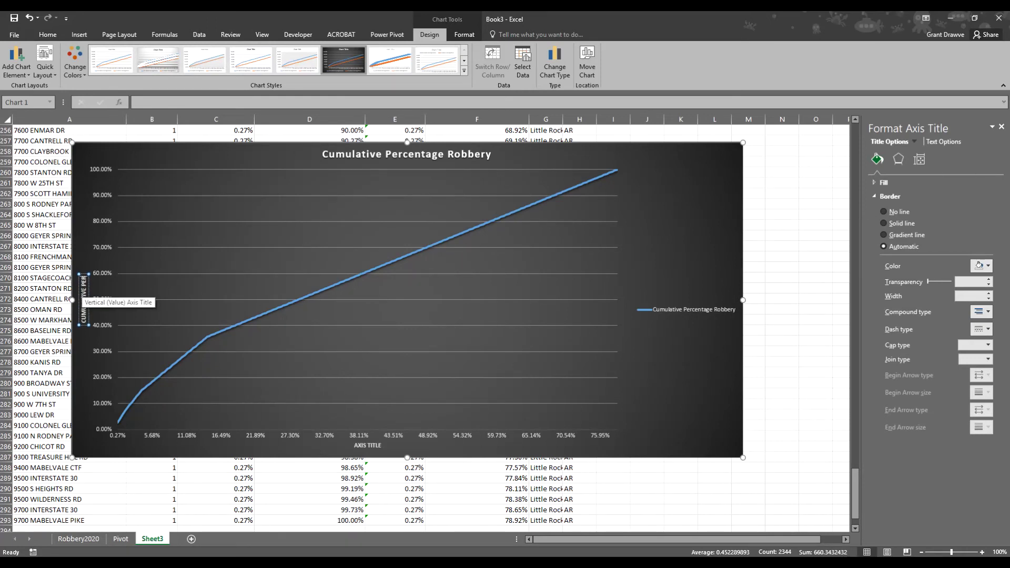
type("obbery")
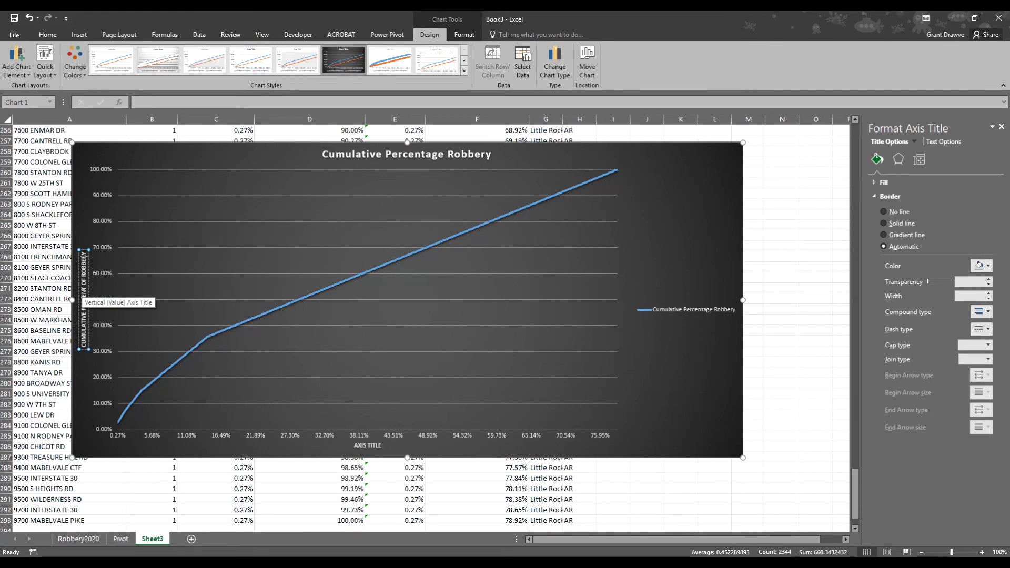
Set the chart's horizontal axis title to "Cumulative Percent of Hundred Blocks"
left_click(370, 445)
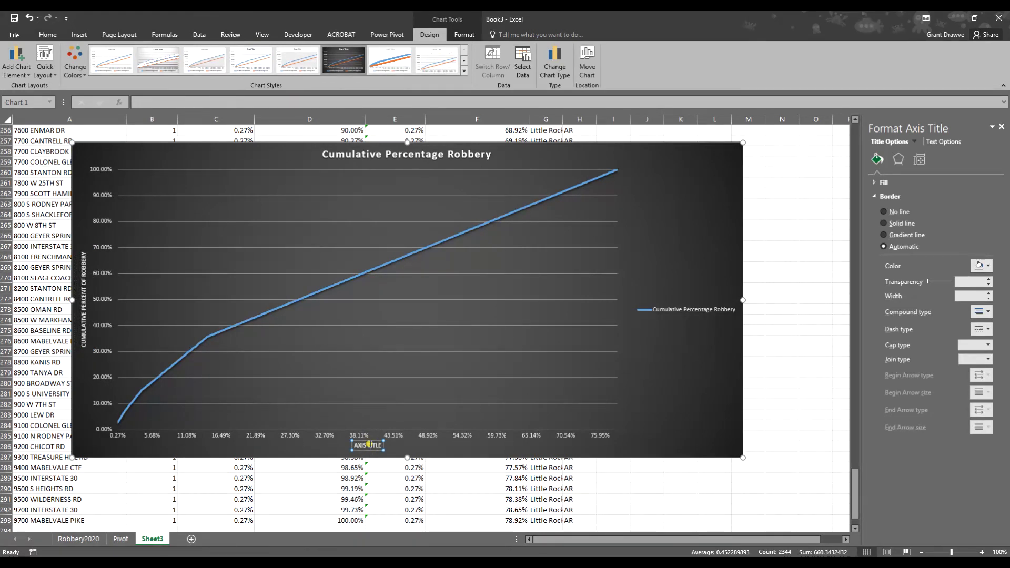
triple_click(370, 445)
type("Cumulative Percent of Hund")
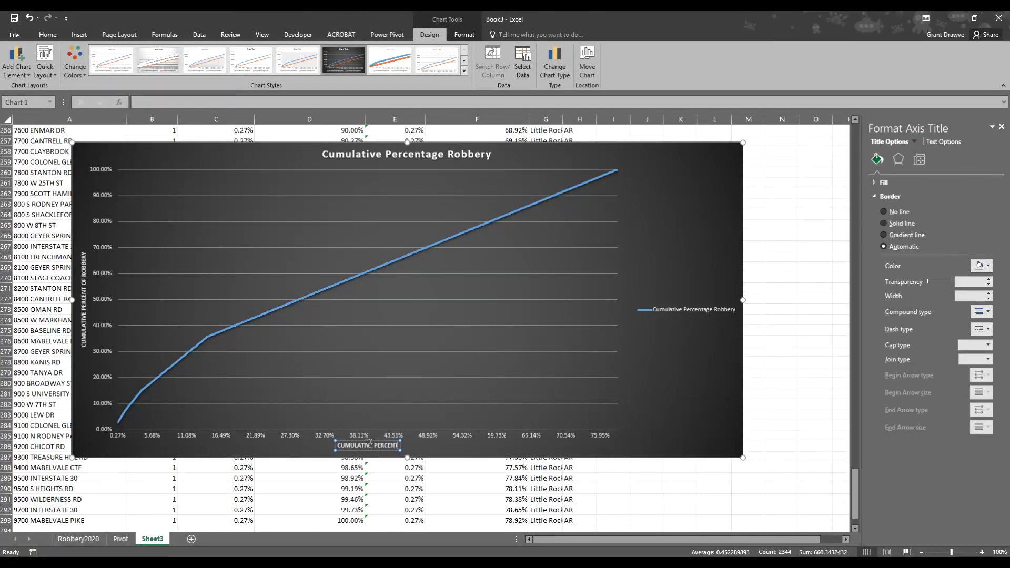
type("red Blocks")
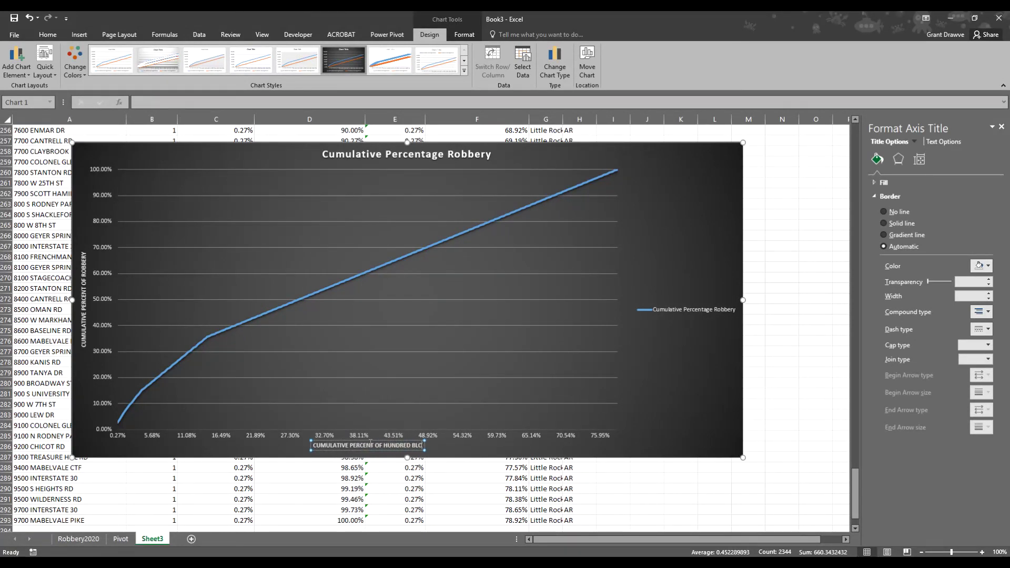
left_click(699, 415)
Extend the chart title to read "Cumulative Percentage Robbery across Hundred Blocks in Little Rock"
left_click(440, 155)
left_click(491, 153)
type("acro")
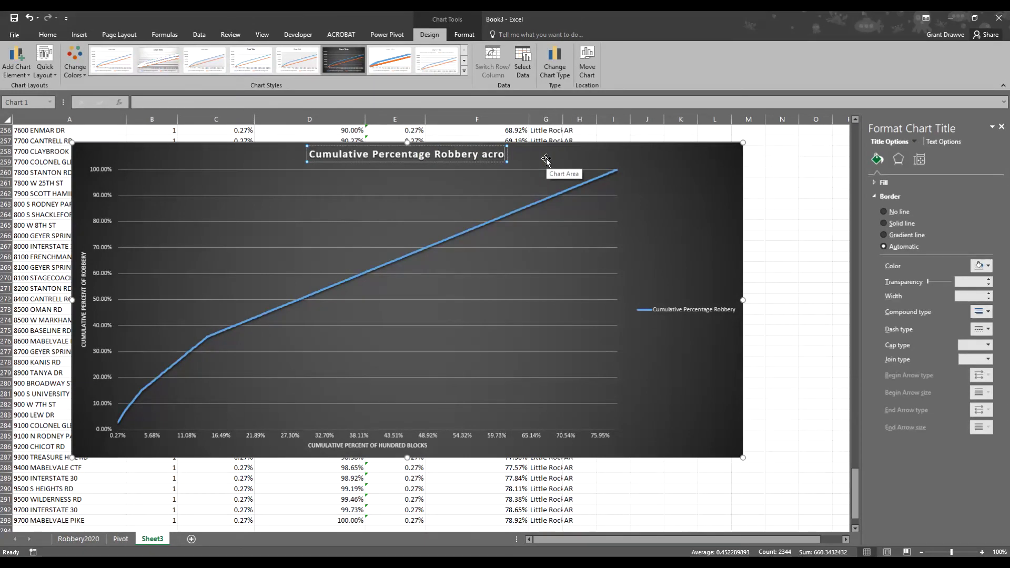
type("ss Hundreb")
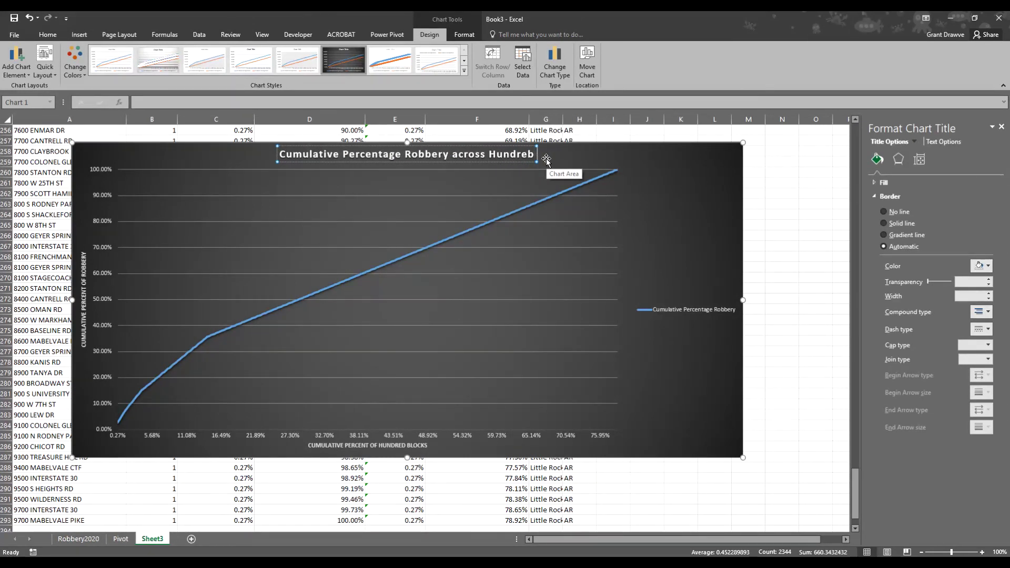
key("BackSpace")
type("d Blocks in Little Rock")
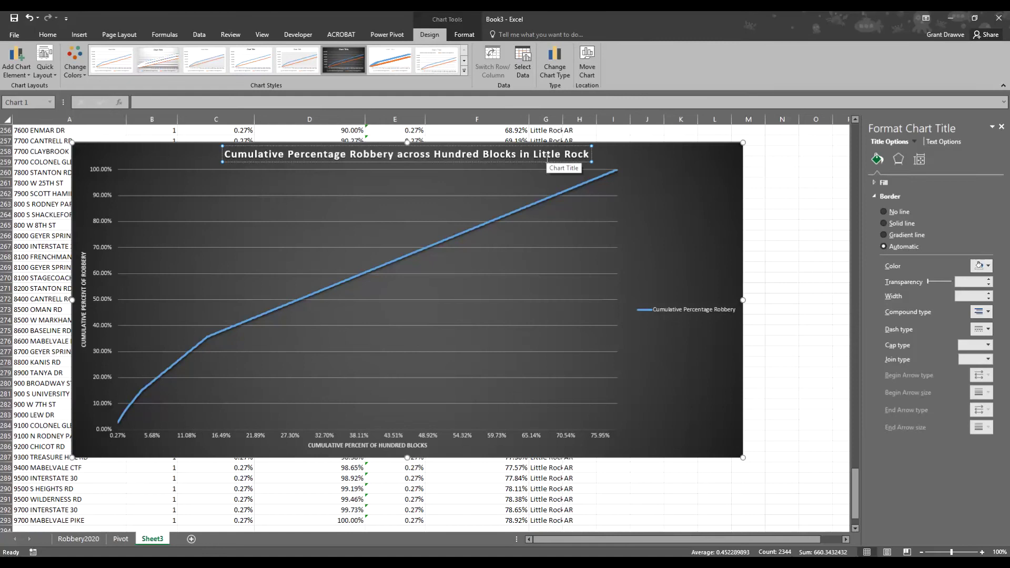
left_click(726, 374)
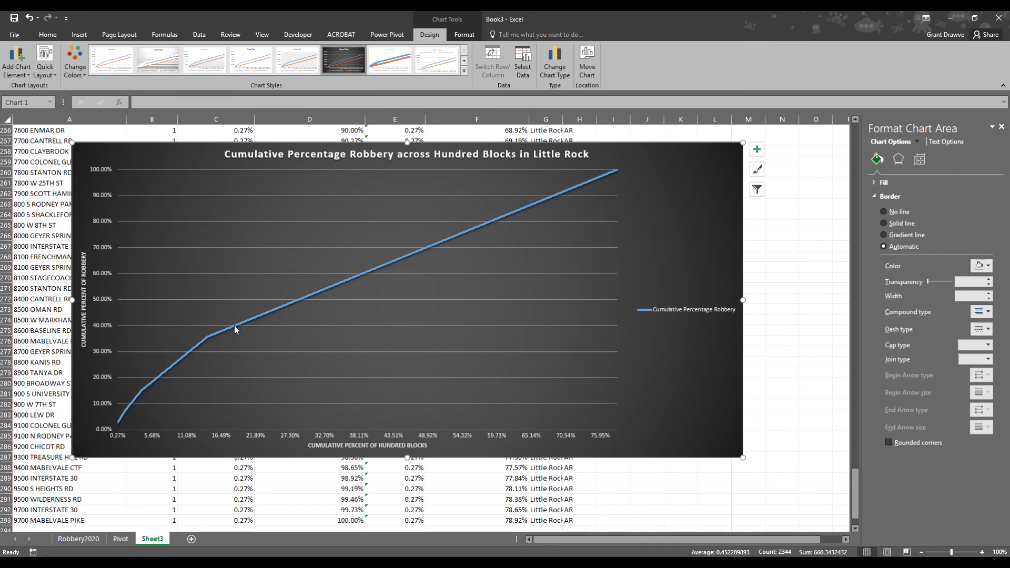
mouse_move(234, 325)
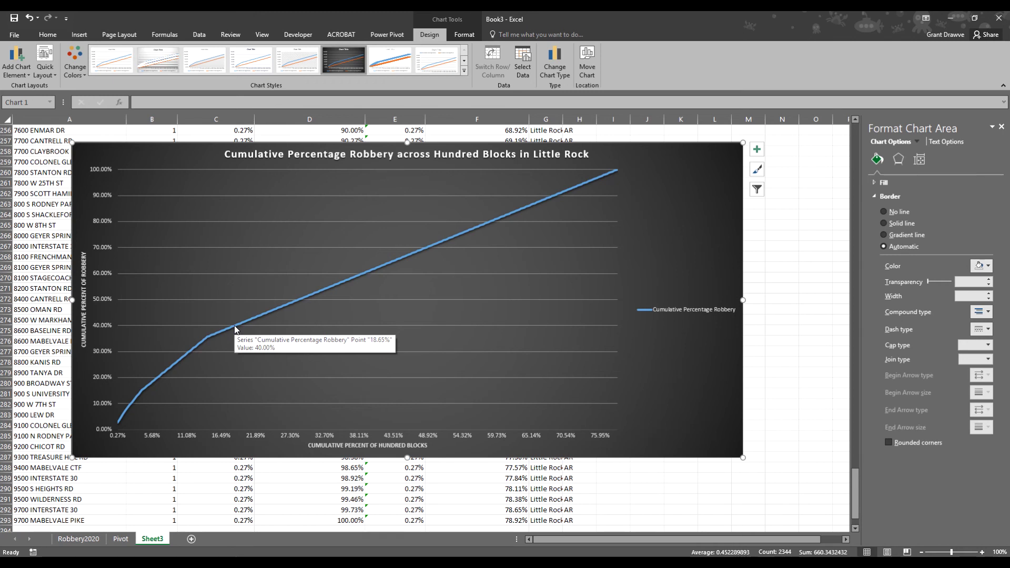